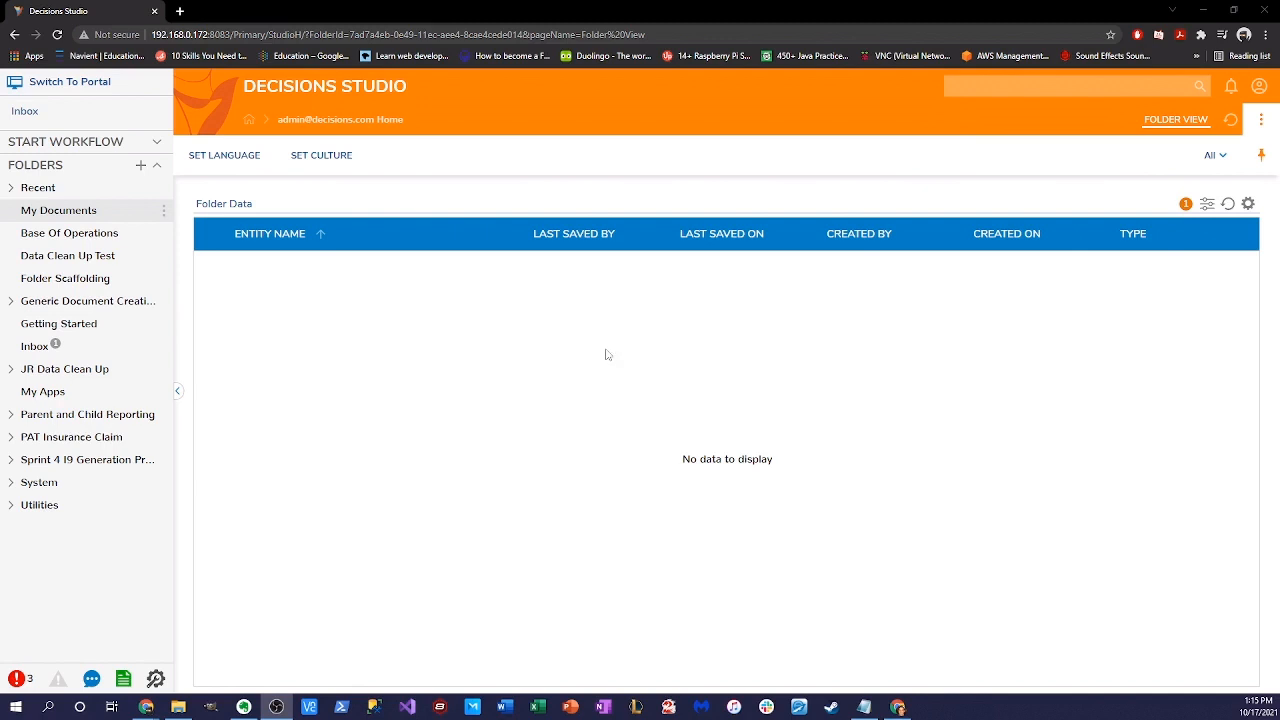
# - Inside the Base Of Operations folder, add a new folder named 'Run Time Selection'
pyautogui.click(161, 209)
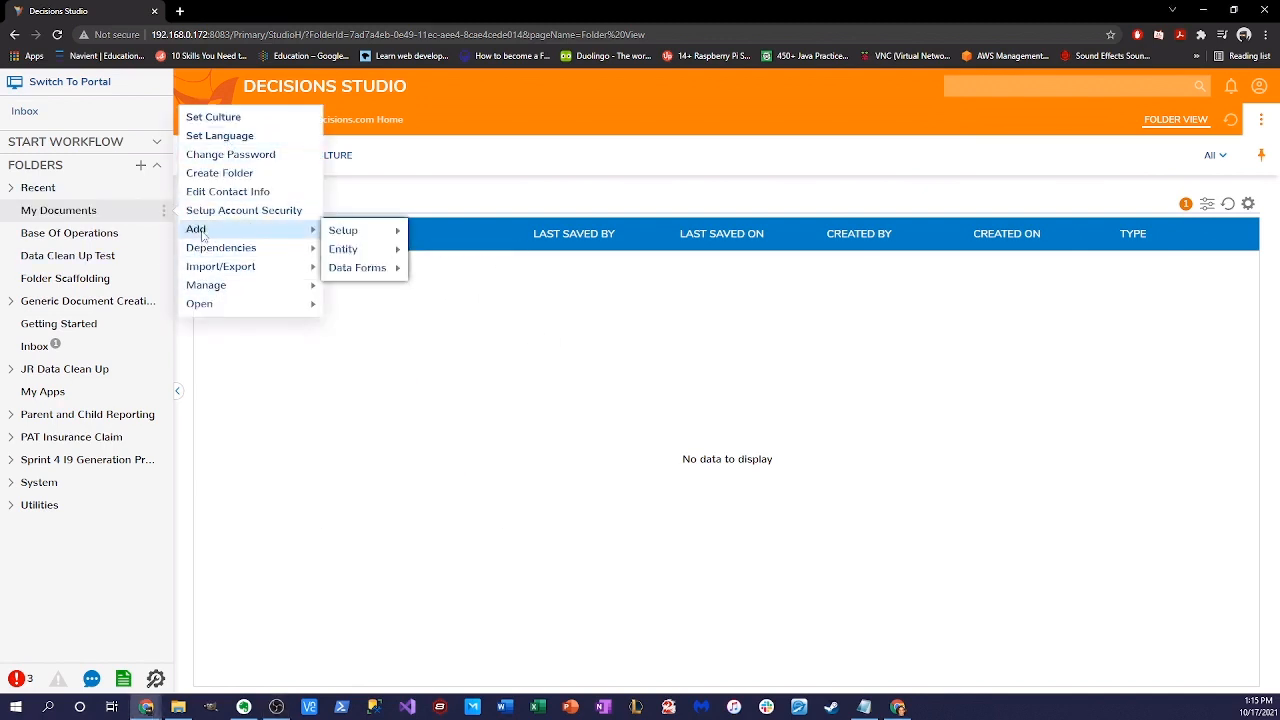
pyautogui.moveTo(208, 285)
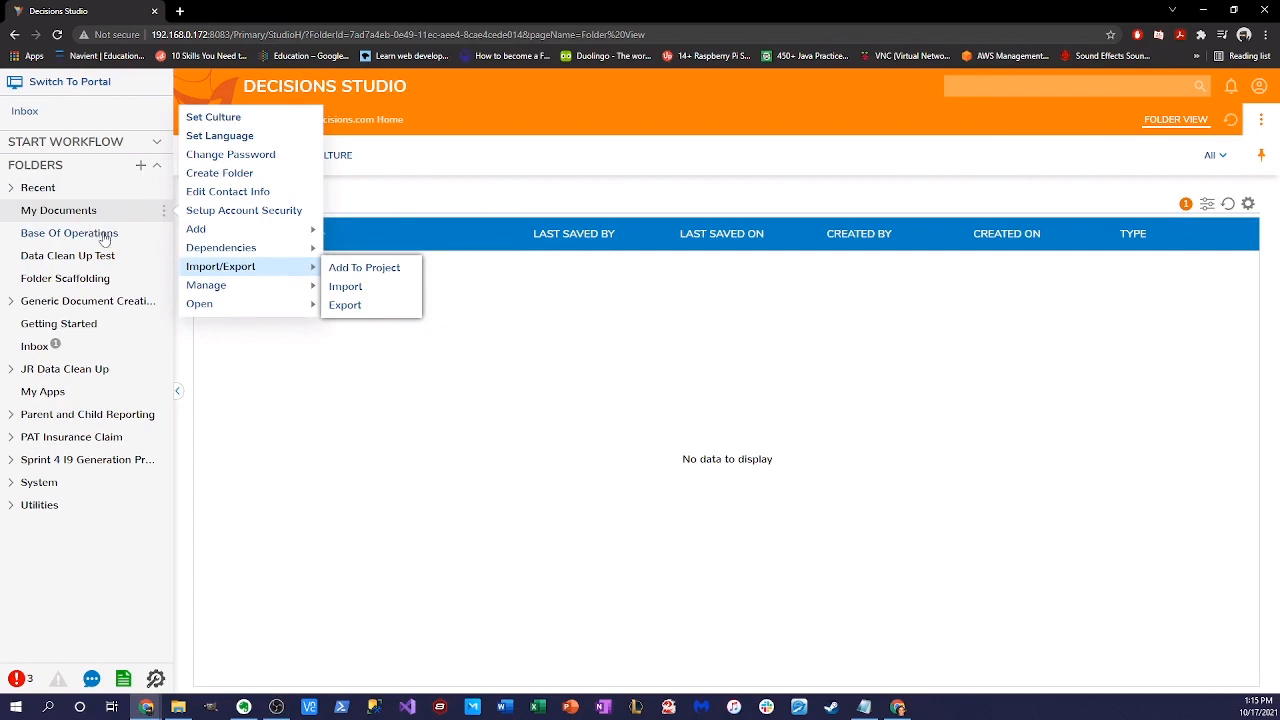
pyautogui.click(100, 236)
pyautogui.click(164, 233)
pyautogui.click(216, 214)
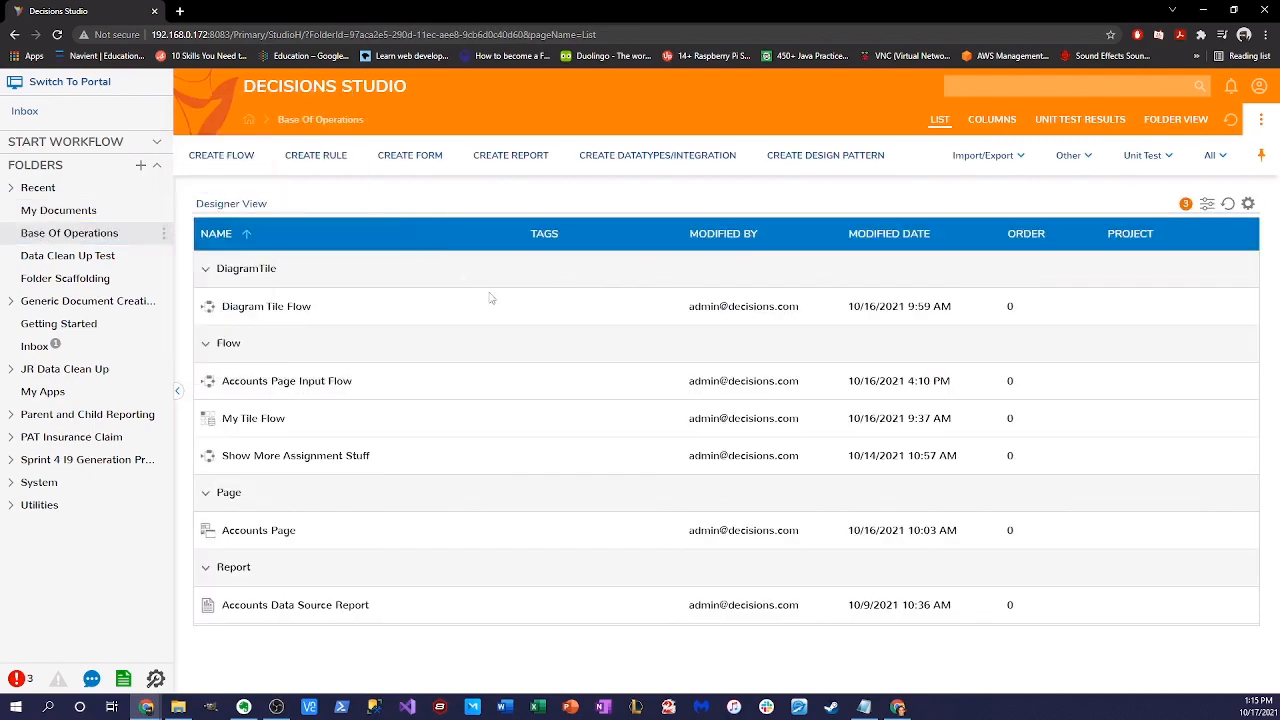
pyautogui.click(782, 474)
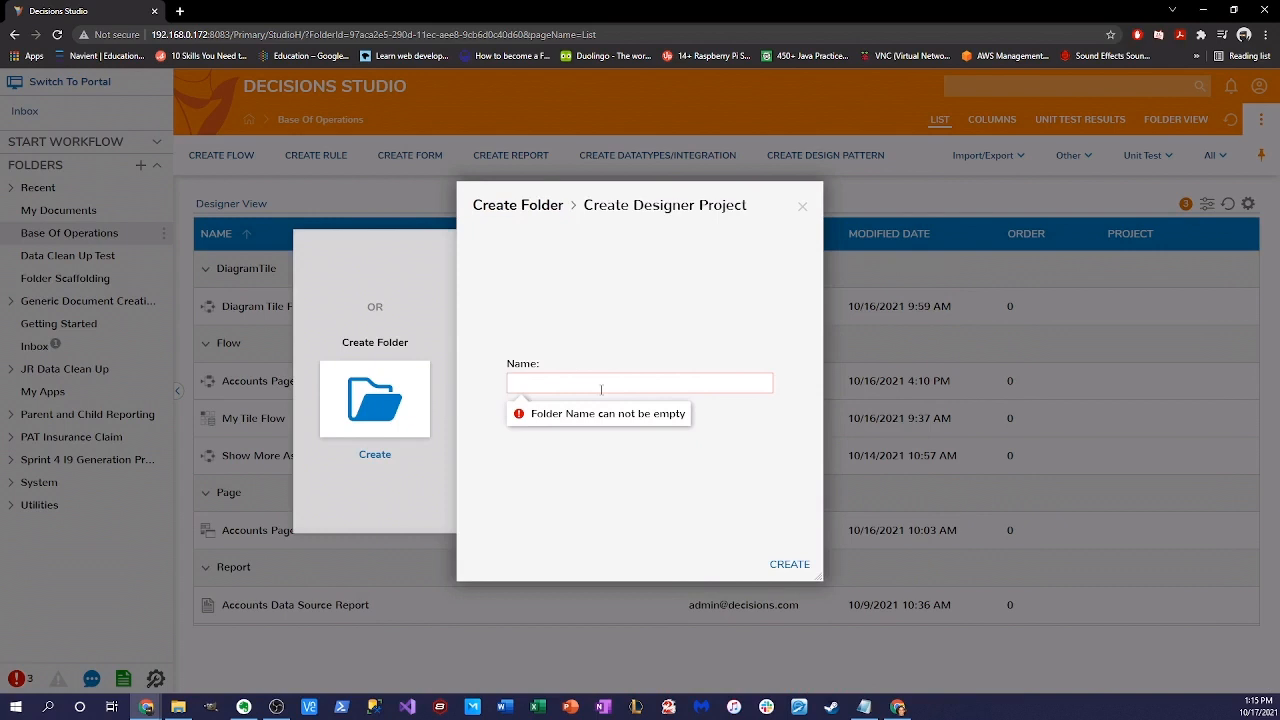
pyautogui.write('Run Time Select')
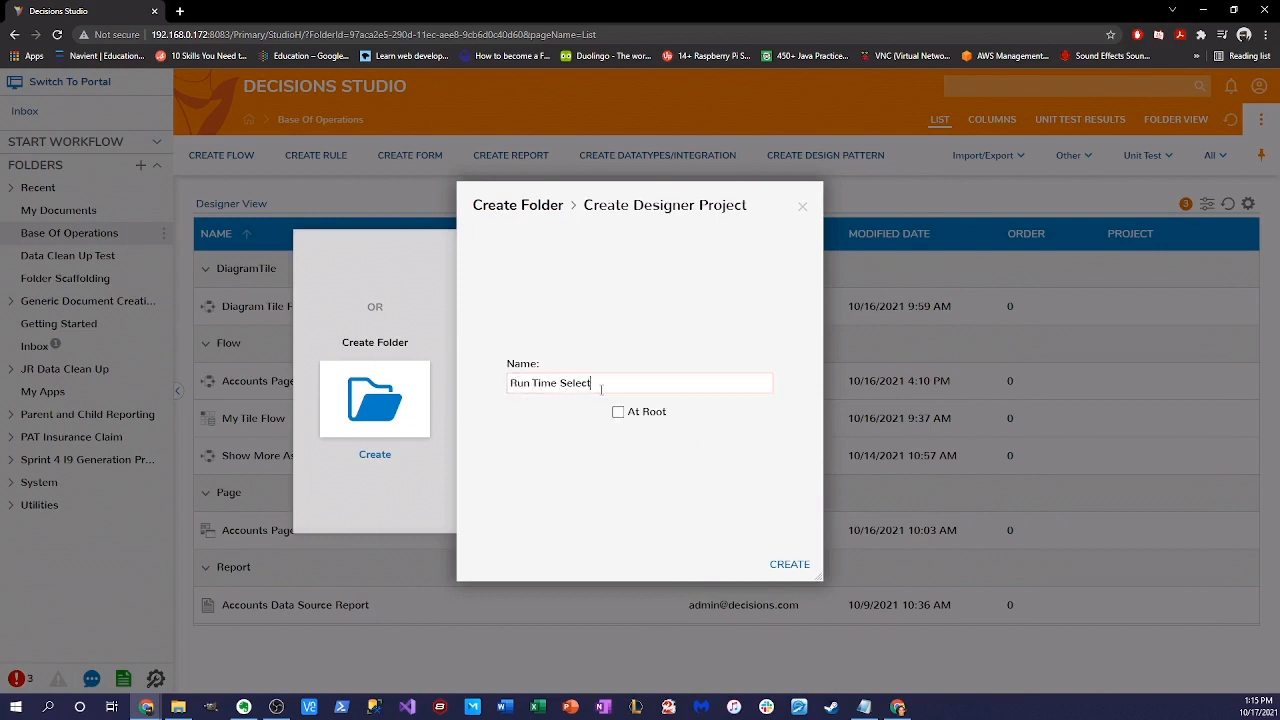
pyautogui.write('ion')
pyautogui.click(789, 564)
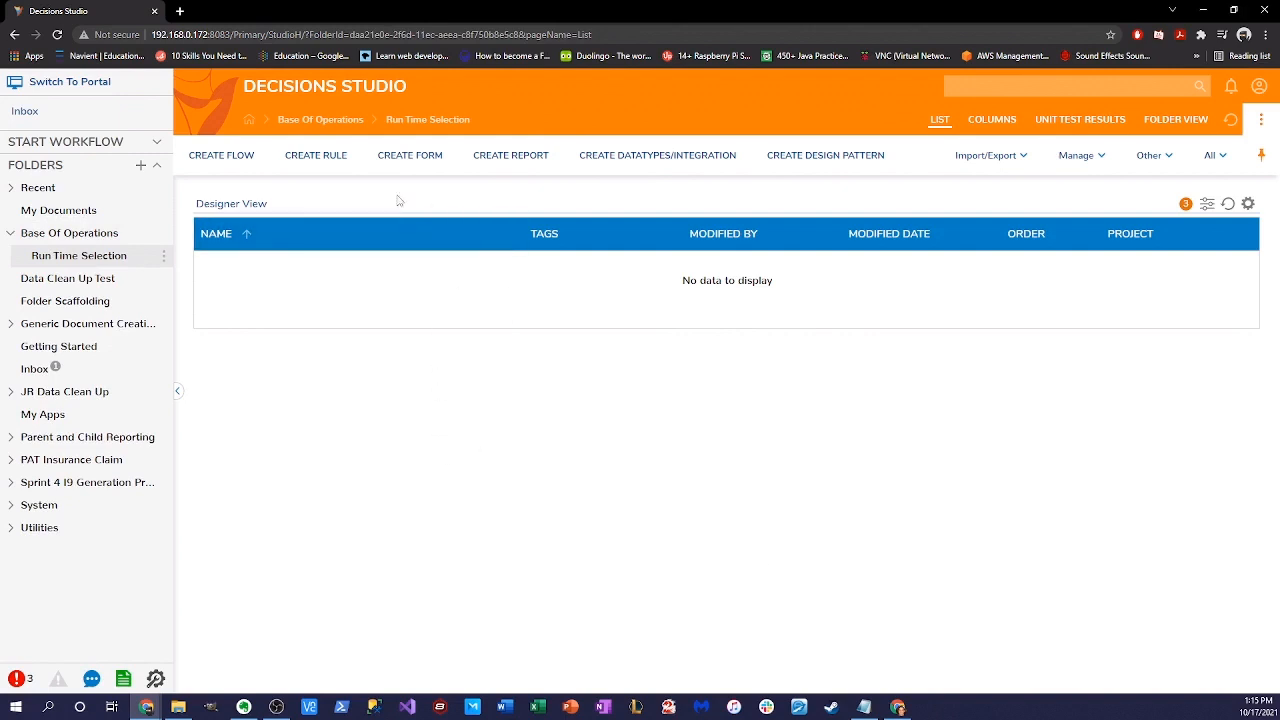
# - Create a new standard flow named 'Main Flow'
pyautogui.click(221, 155)
pyautogui.click(517, 274)
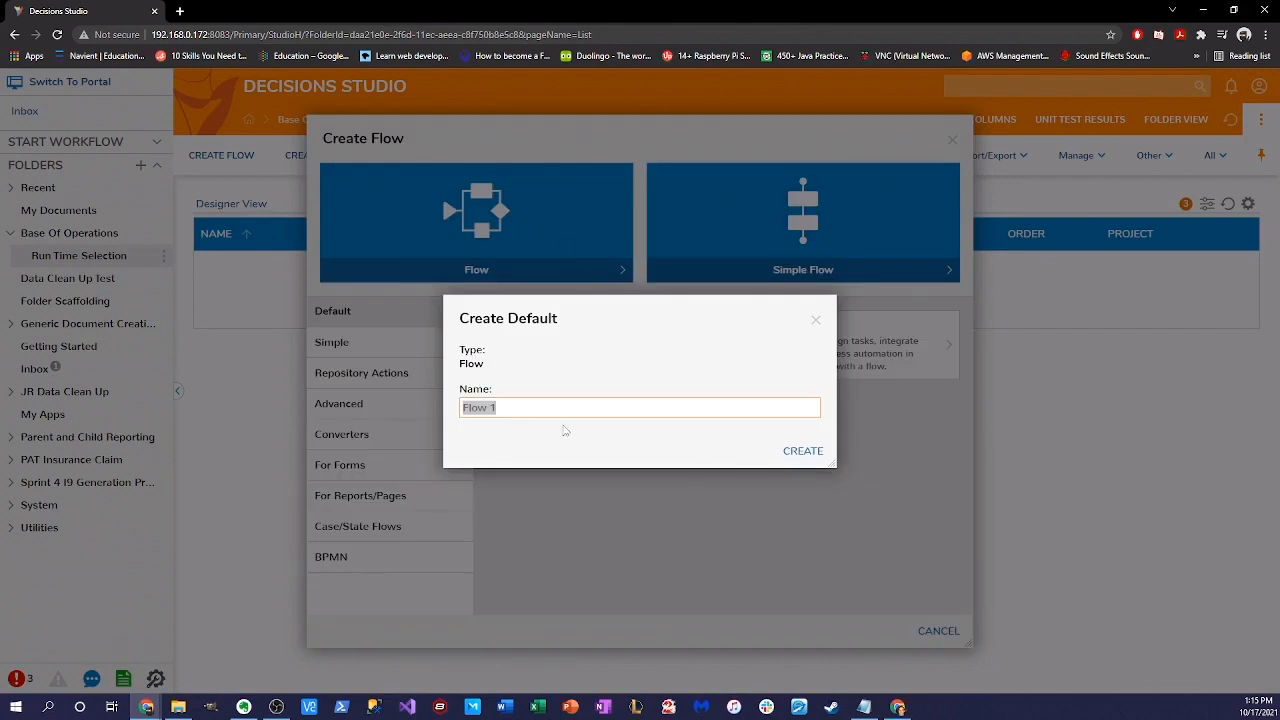
pyautogui.tripleClick(549, 407)
pyautogui.write('Main Flow')
pyautogui.click(803, 450)
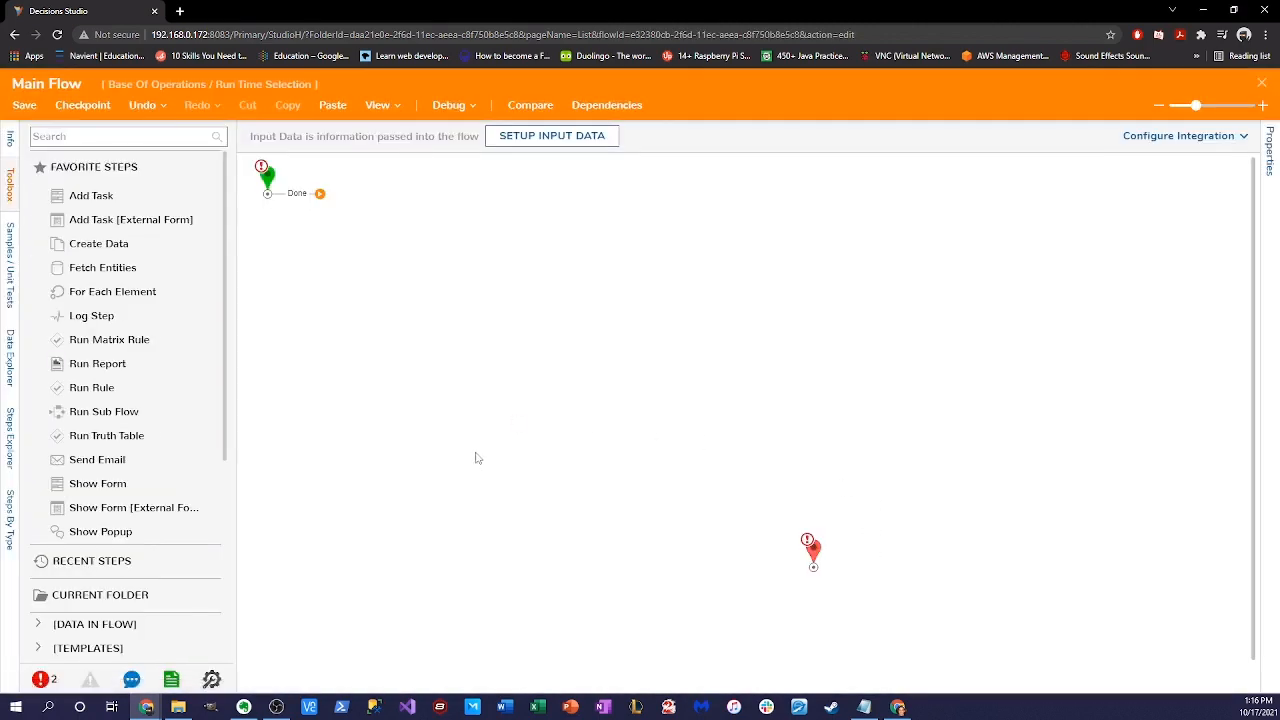
# - Move the end step up and drop a Run Flow step from the Toolbox onto the canvas
pyautogui.click(266, 180)
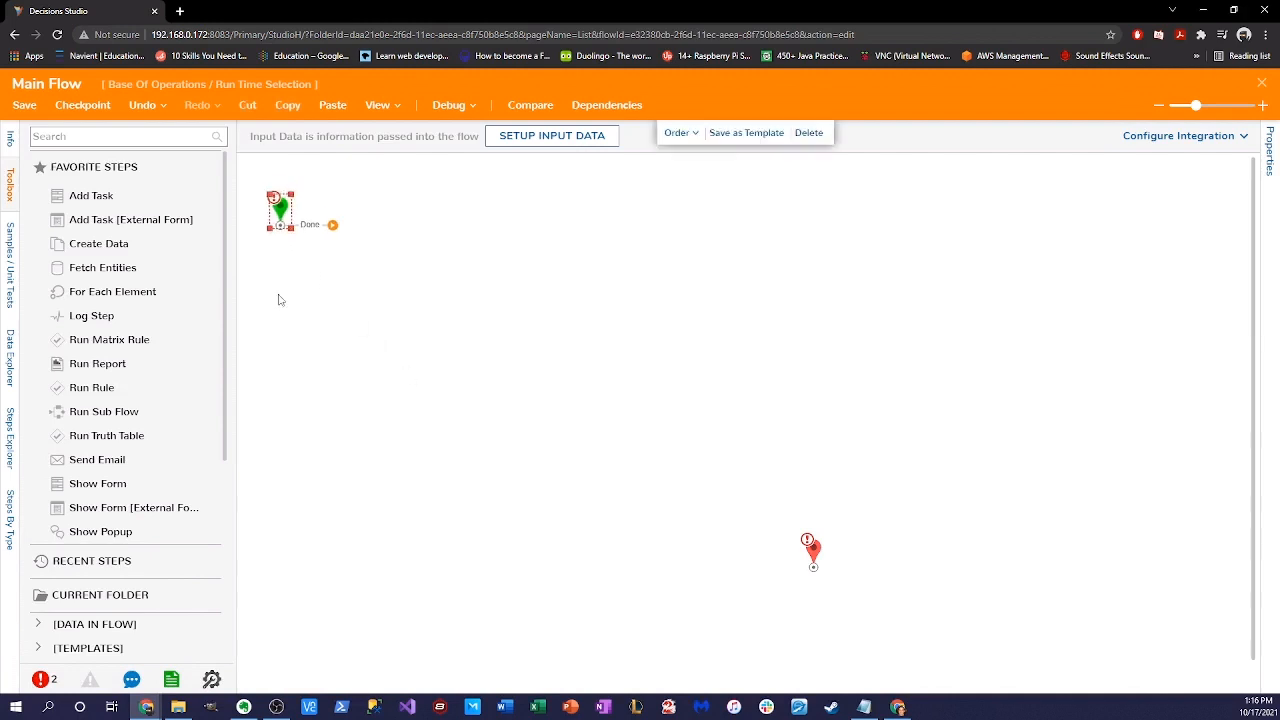
pyautogui.moveTo(812, 520); pyautogui.dragTo(784, 374)
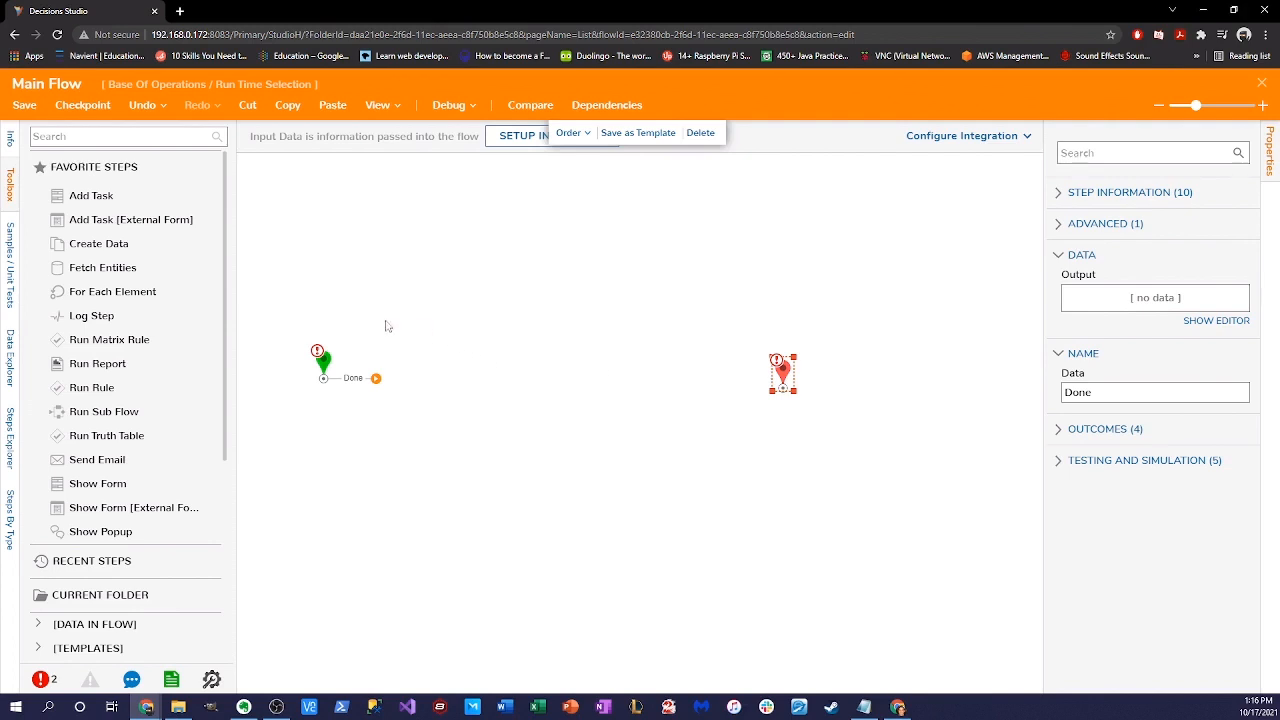
pyautogui.click(113, 141)
pyautogui.write('Run Flow')
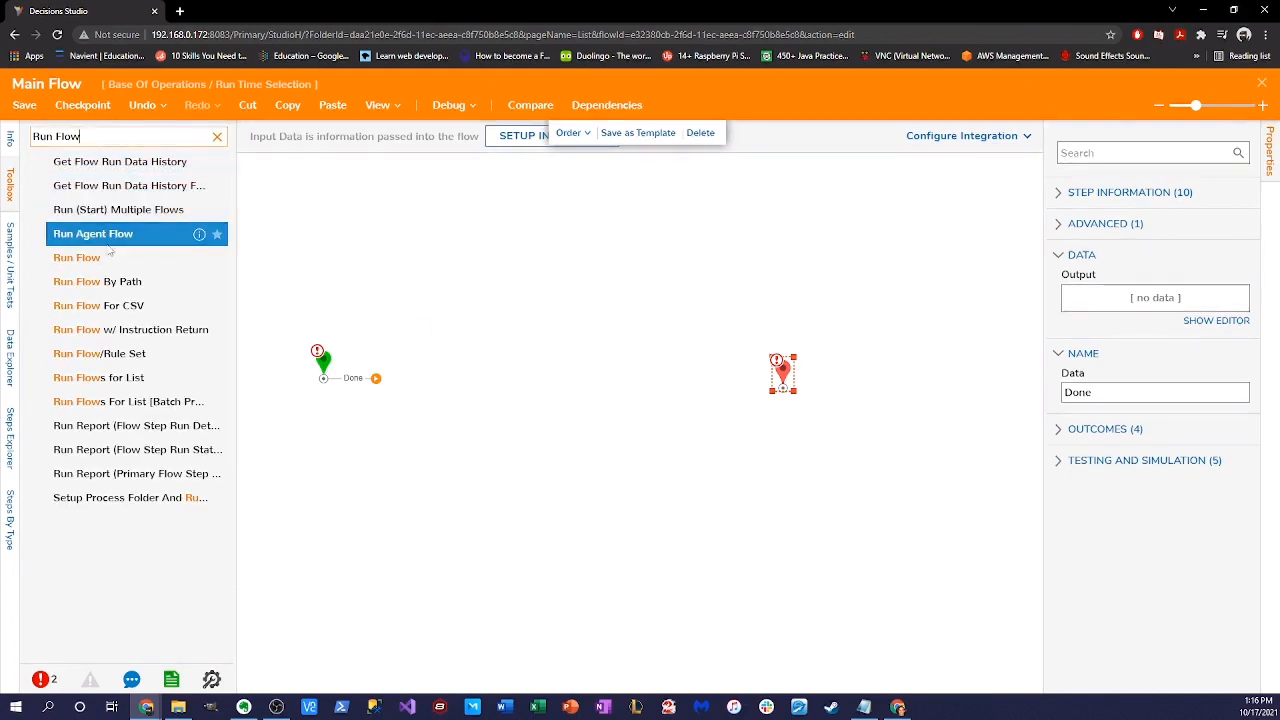
pyautogui.moveTo(78, 258); pyautogui.dragTo(630, 377)
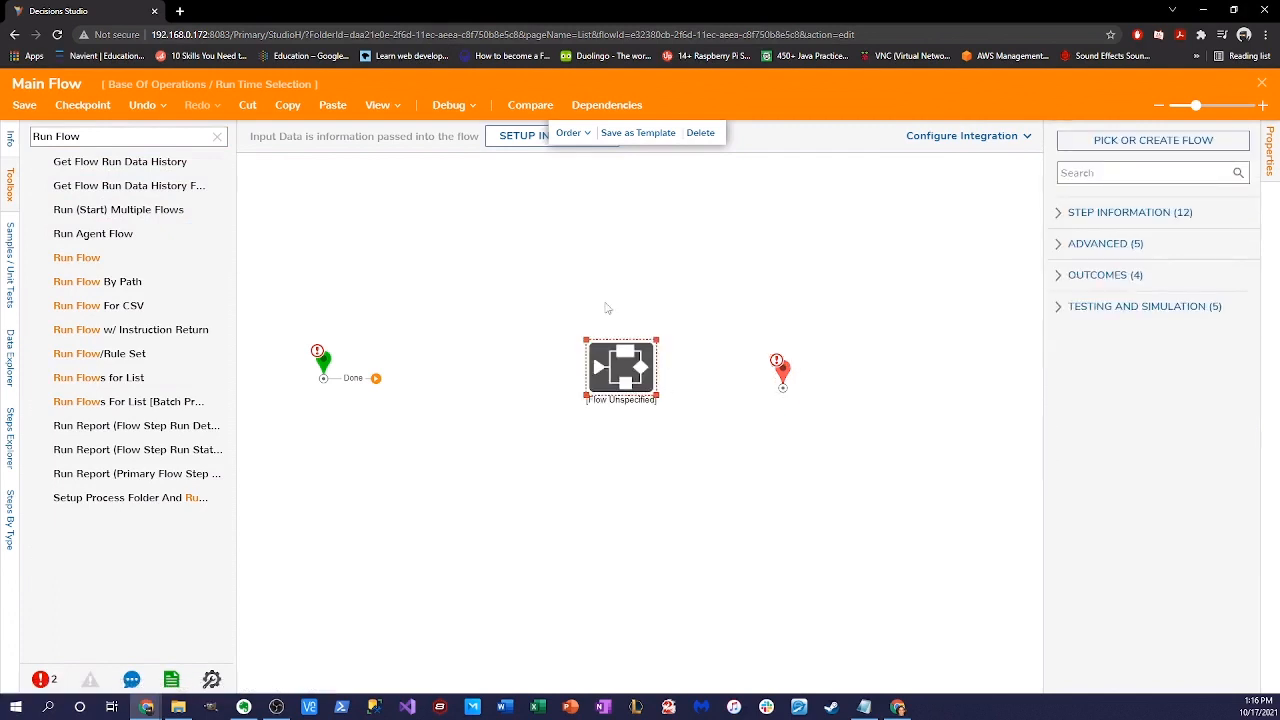
# - Set the Run Flow step's Selection Type to Runtime Selection and wire the start's Done outcome to it
pyautogui.click(706, 402)
pyautogui.click(626, 371)
pyautogui.click(1061, 247)
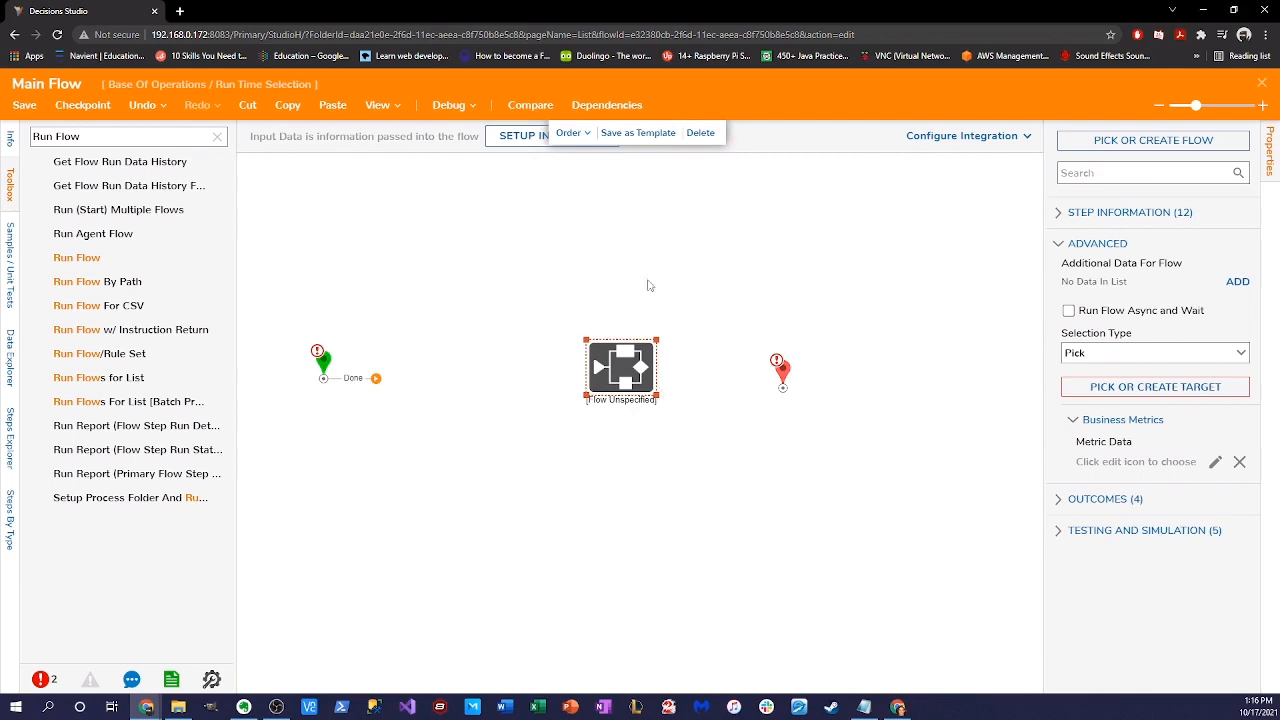
pyautogui.click(1247, 360)
pyautogui.click(1160, 399)
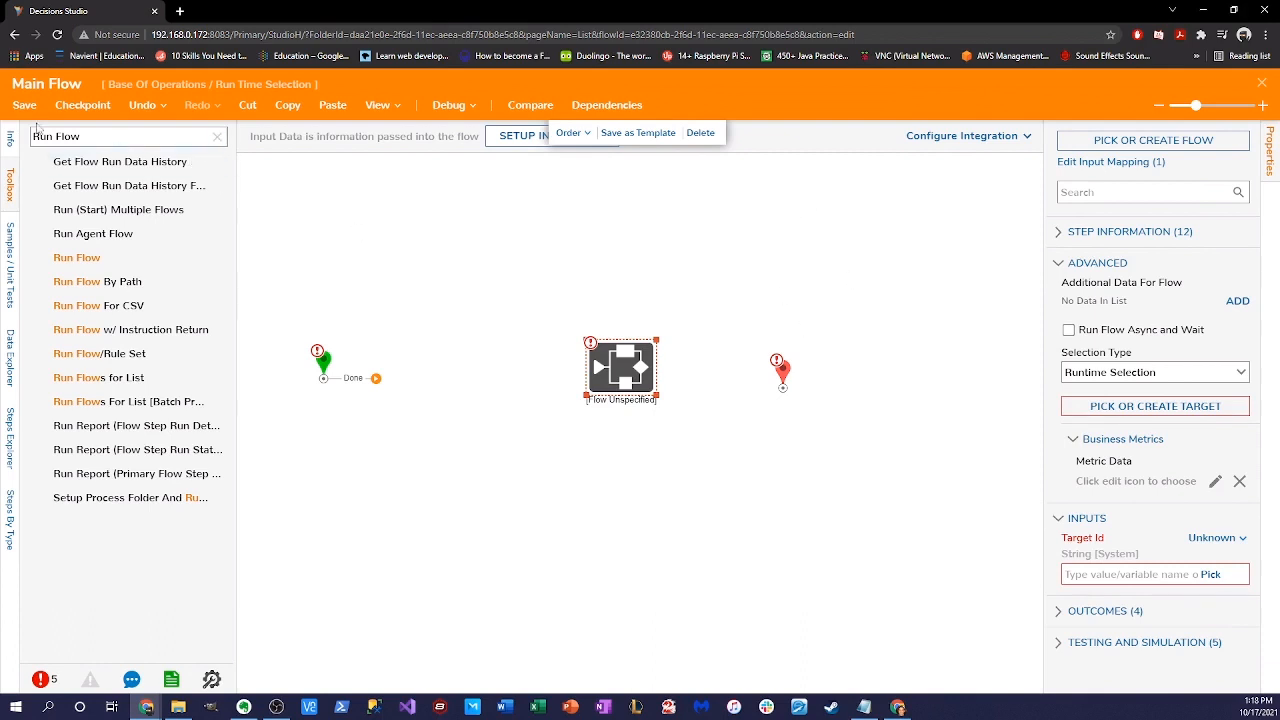
pyautogui.moveTo(368, 378); pyautogui.dragTo(538, 392)
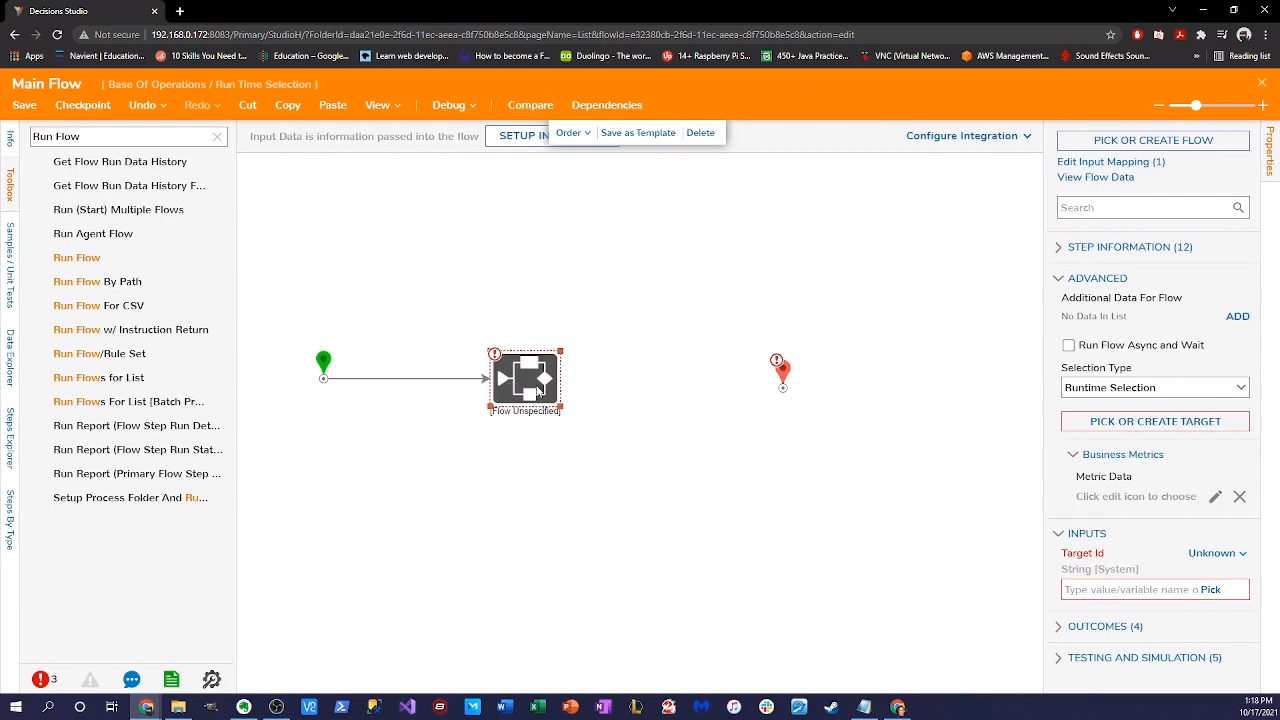
# - Create a new target flow named 'Template Flow' and begin setting up its input data
pyautogui.click(1172, 423)
pyautogui.click(490, 472)
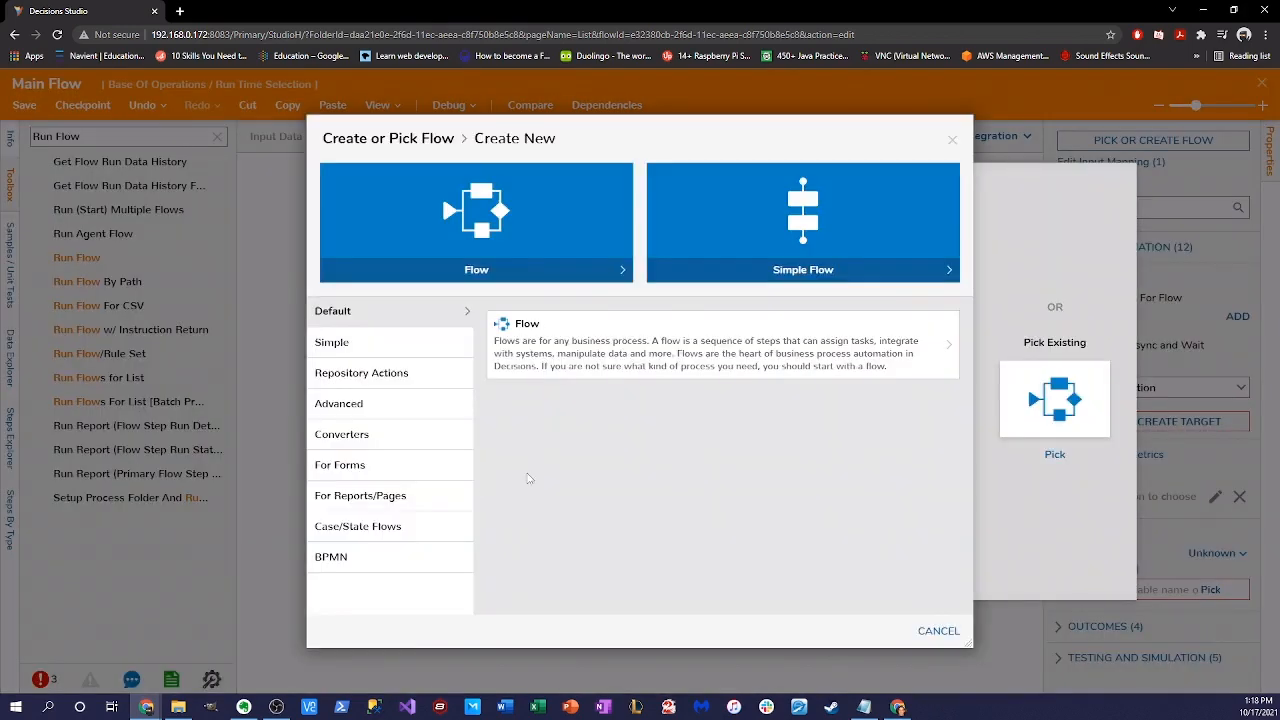
pyautogui.click(512, 320)
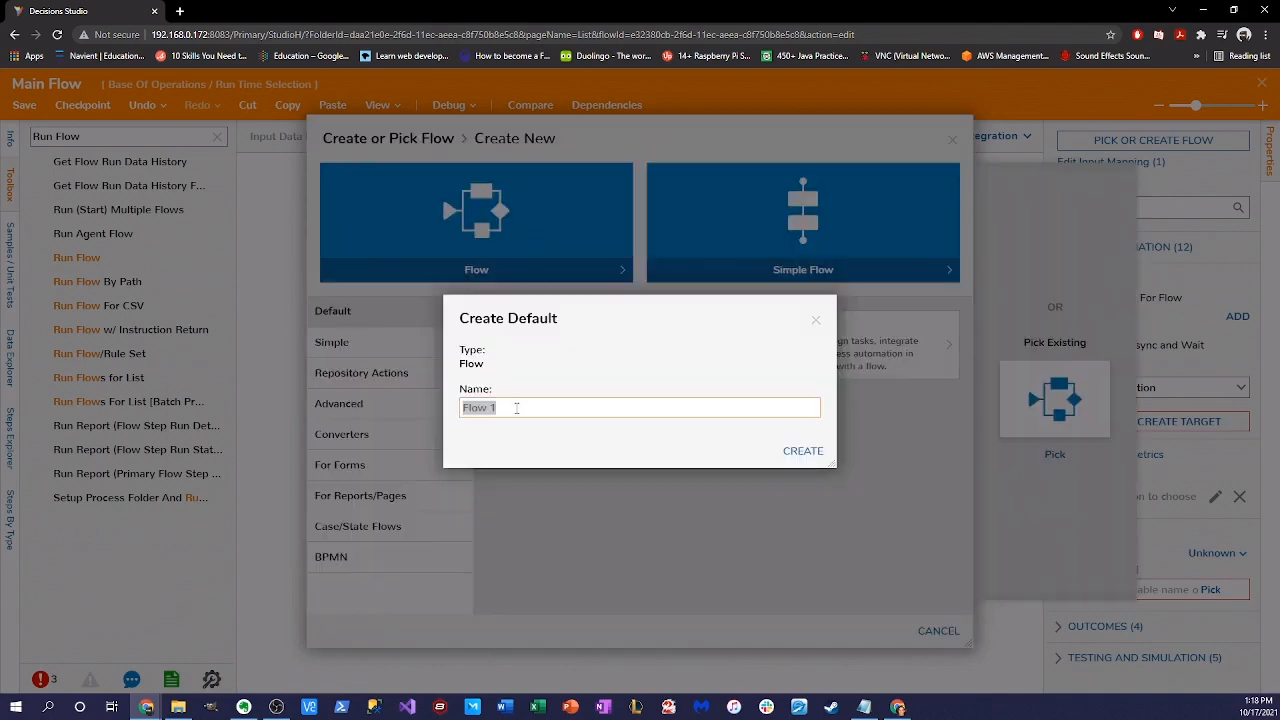
pyautogui.write('Template')
pyautogui.click(803, 451)
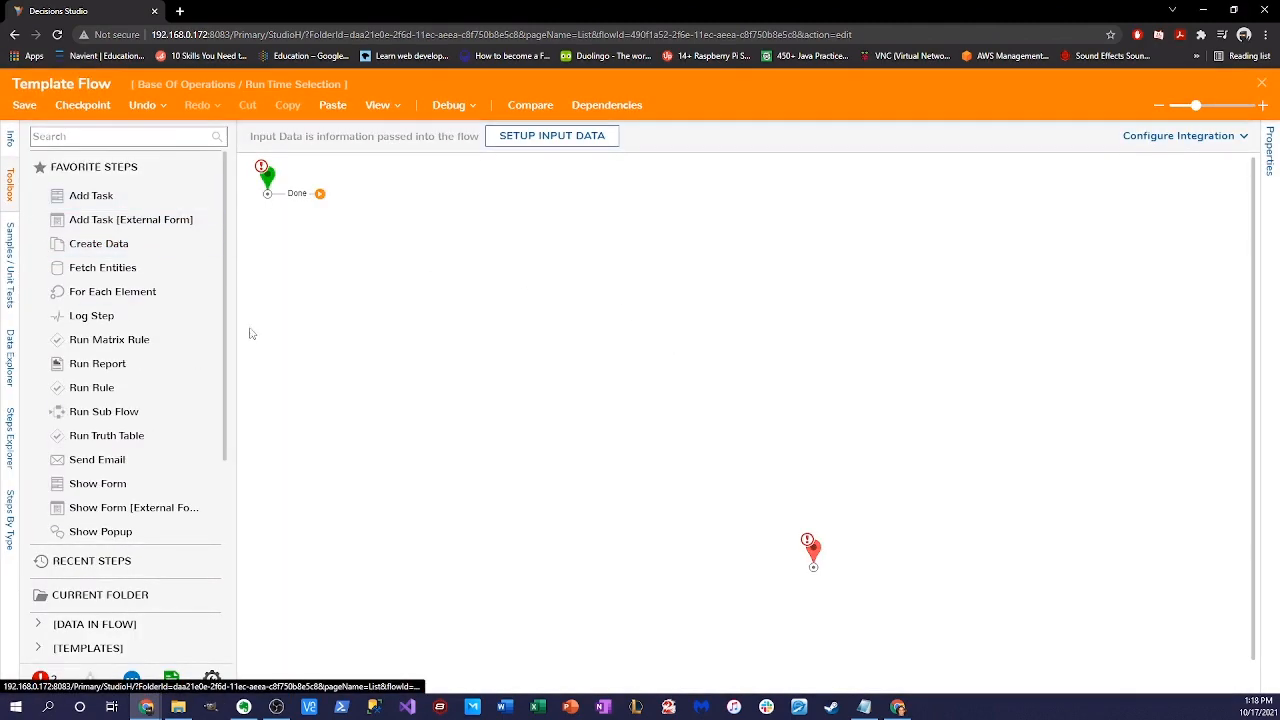
pyautogui.click(266, 177)
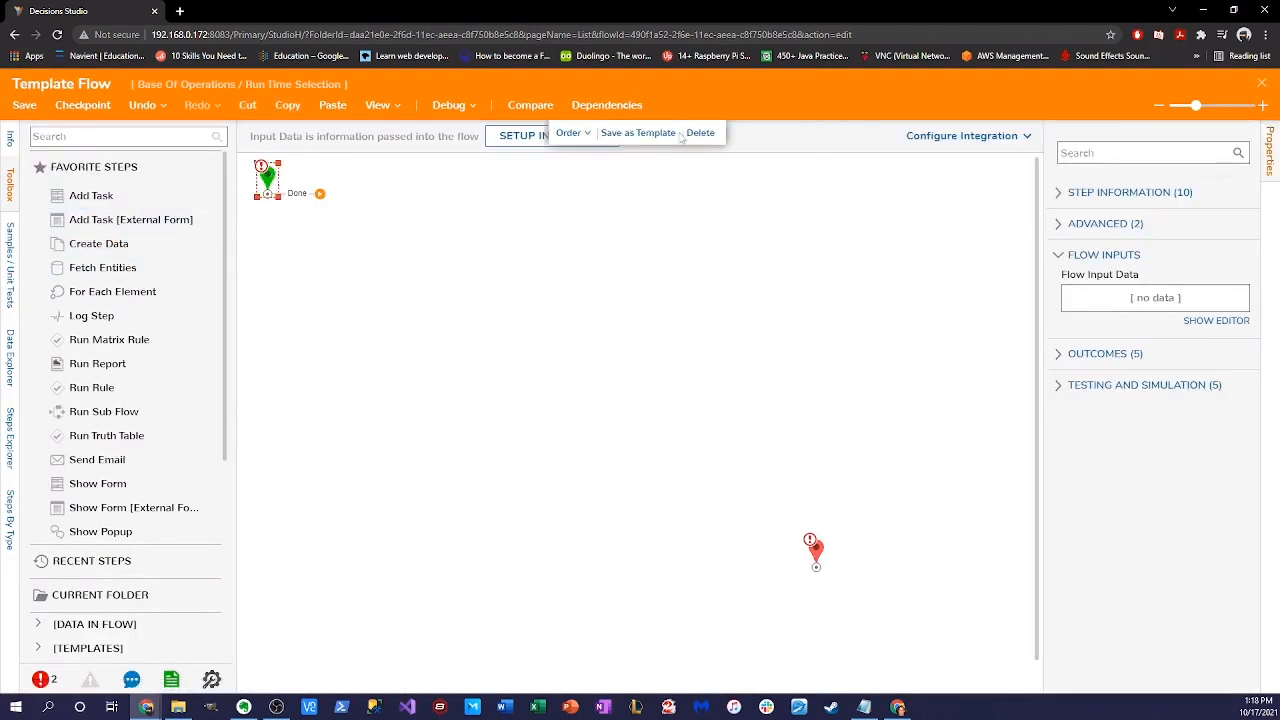
pyautogui.click(494, 140)
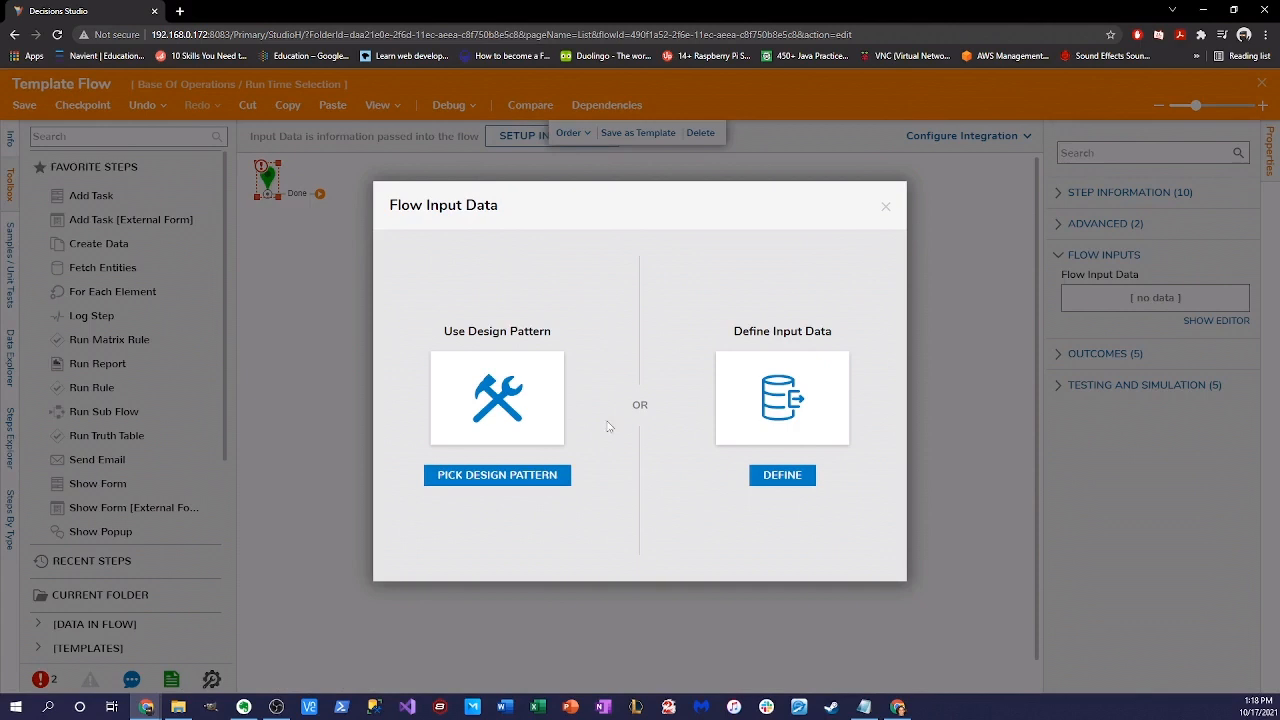
# - Define an Account input of type Account and save the input data
pyautogui.click(782, 475)
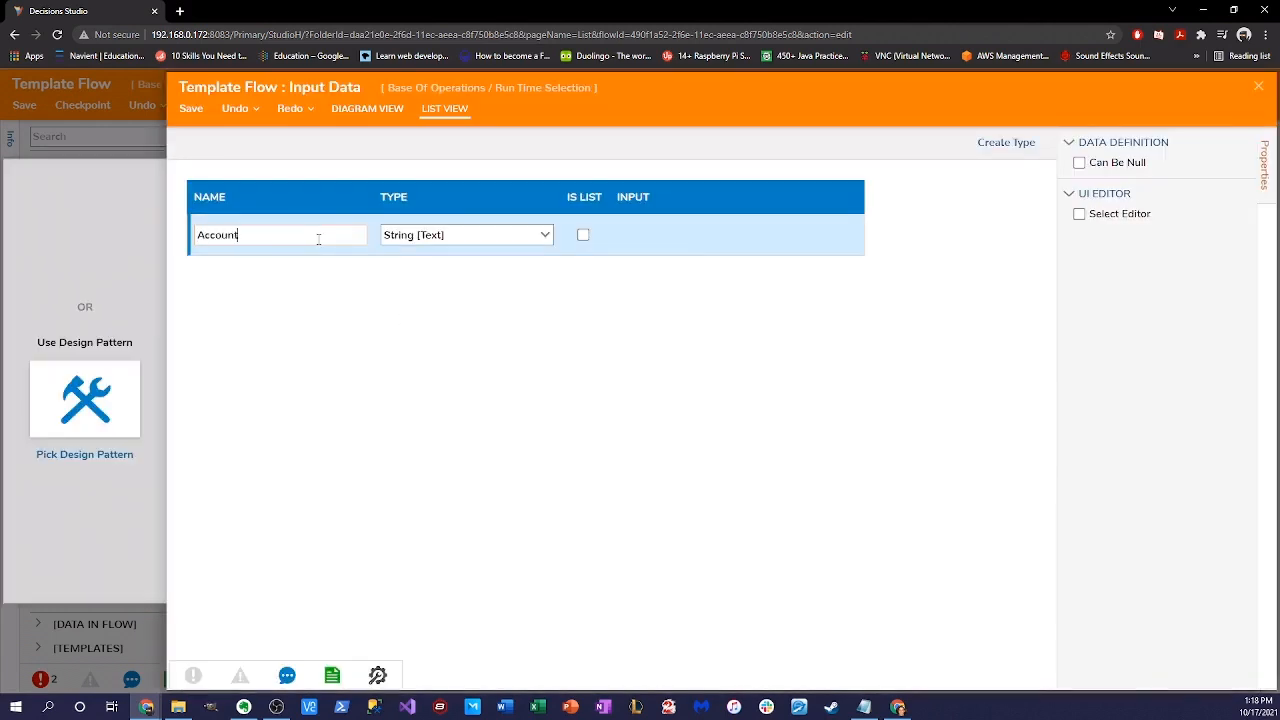
pyautogui.click(460, 235)
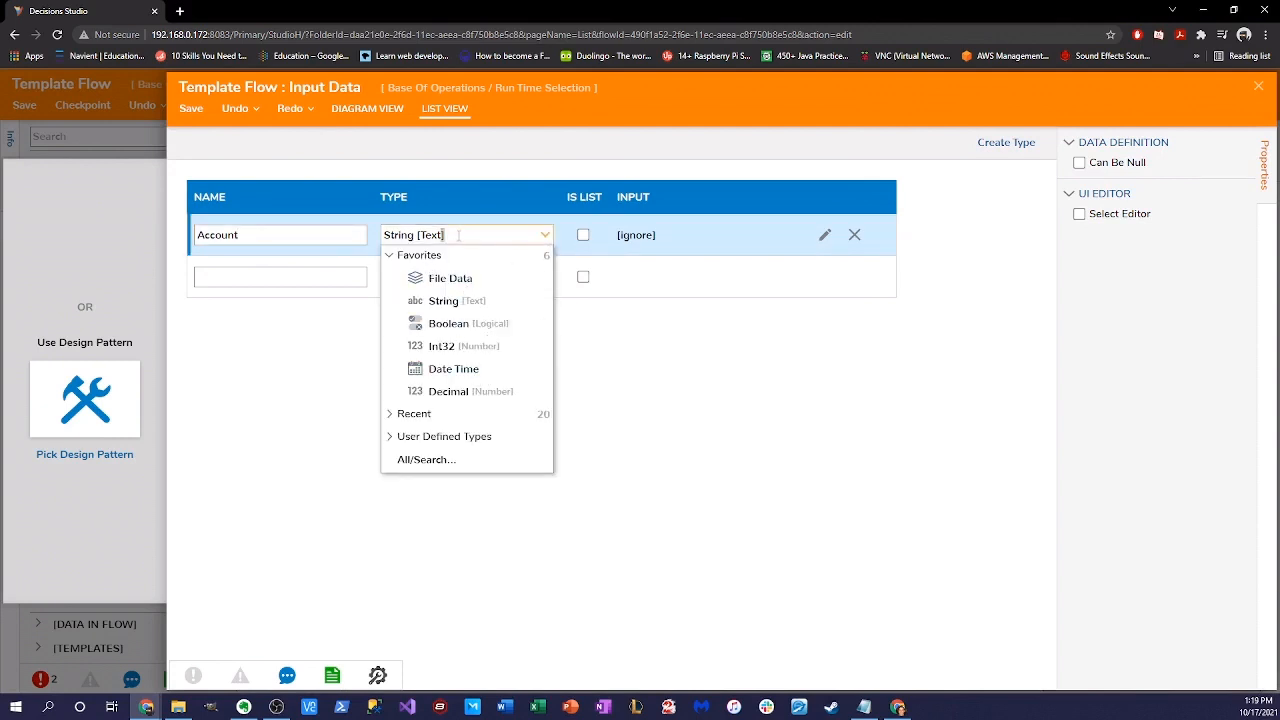
pyautogui.hotkey('ctrl', 'a')
pyautogui.write('Account')
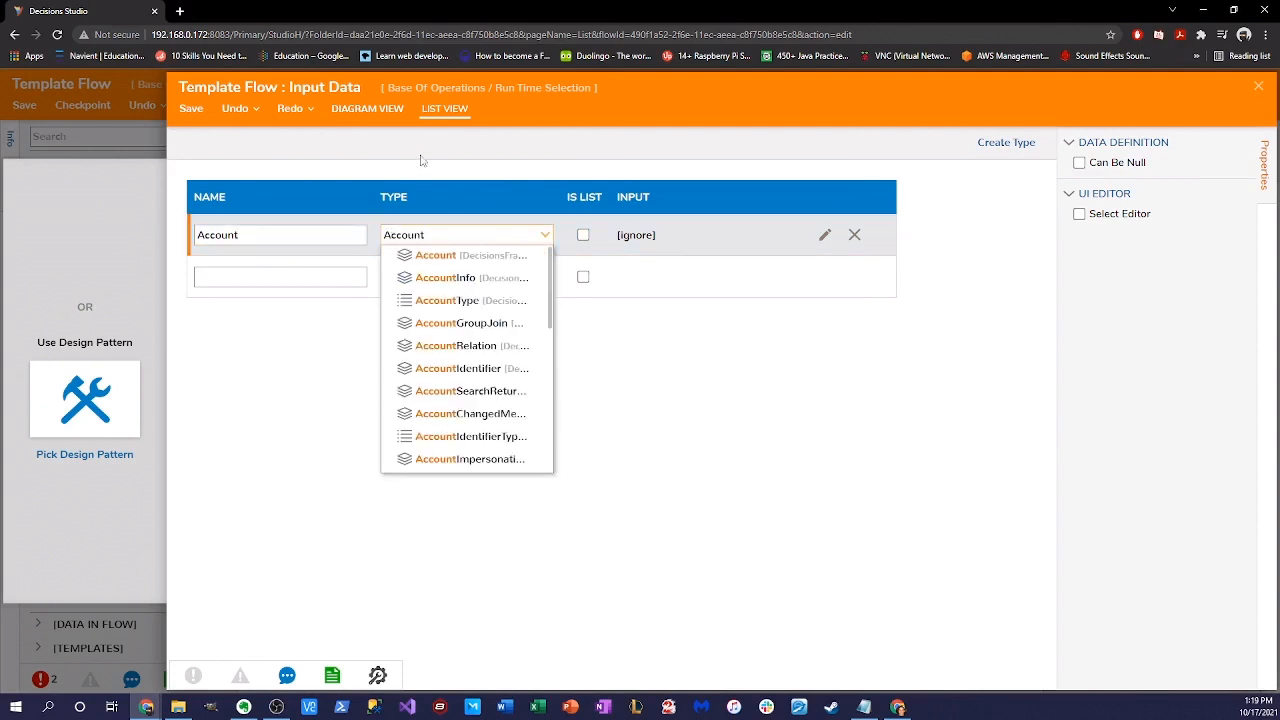
pyautogui.click(455, 257)
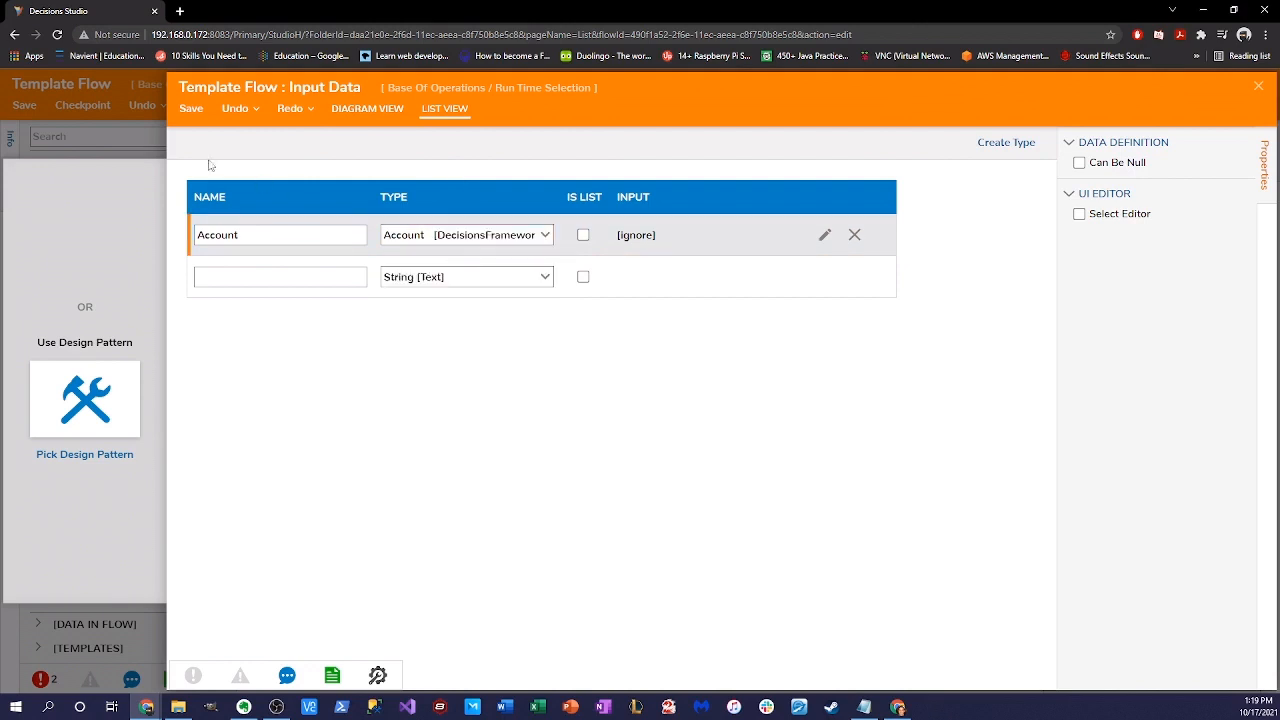
pyautogui.click(186, 113)
pyautogui.click(799, 420)
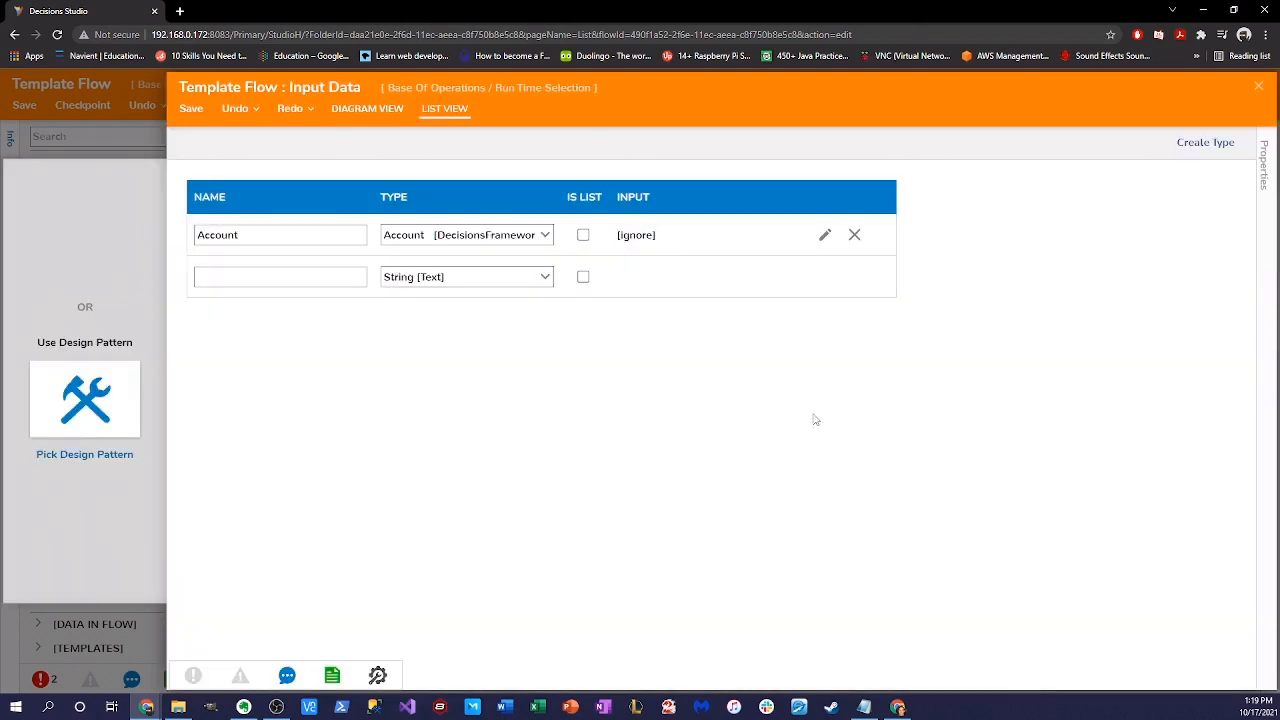
pyautogui.click(1259, 88)
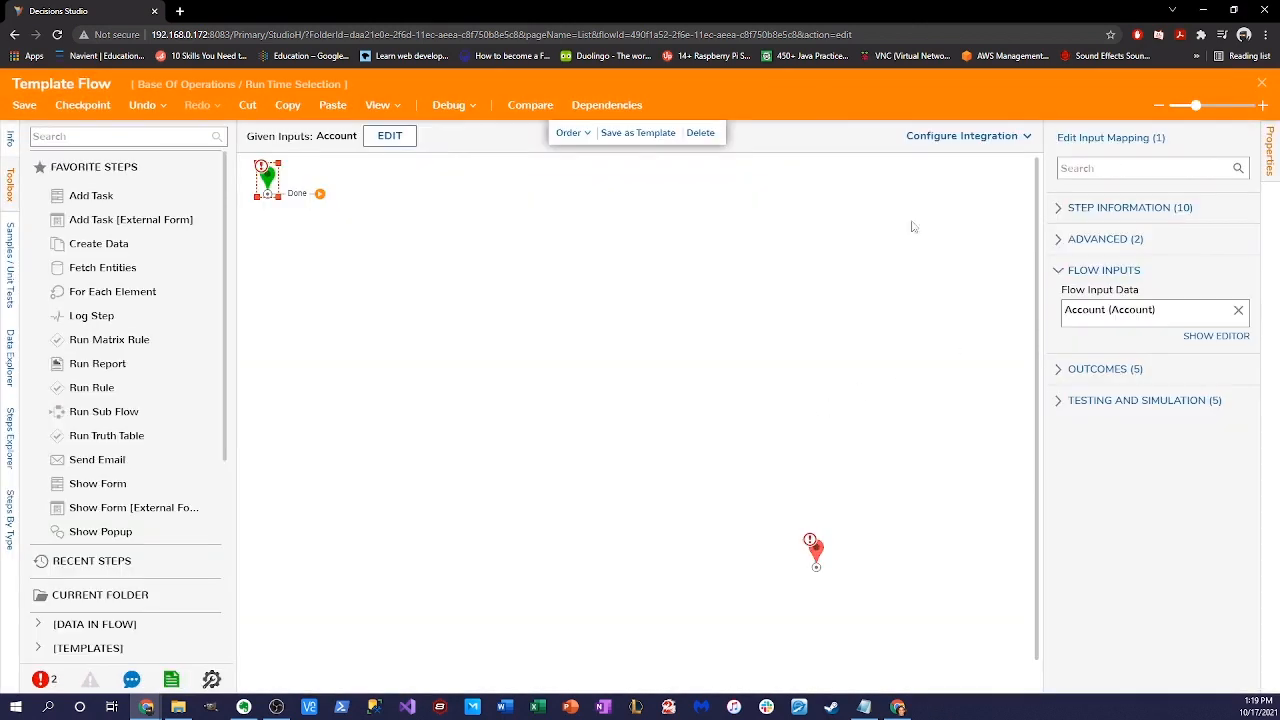
# - Add Int32 inputs Num1 and Num2, save, and close the input data editor
pyautogui.click(389, 136)
pyautogui.click(540, 277)
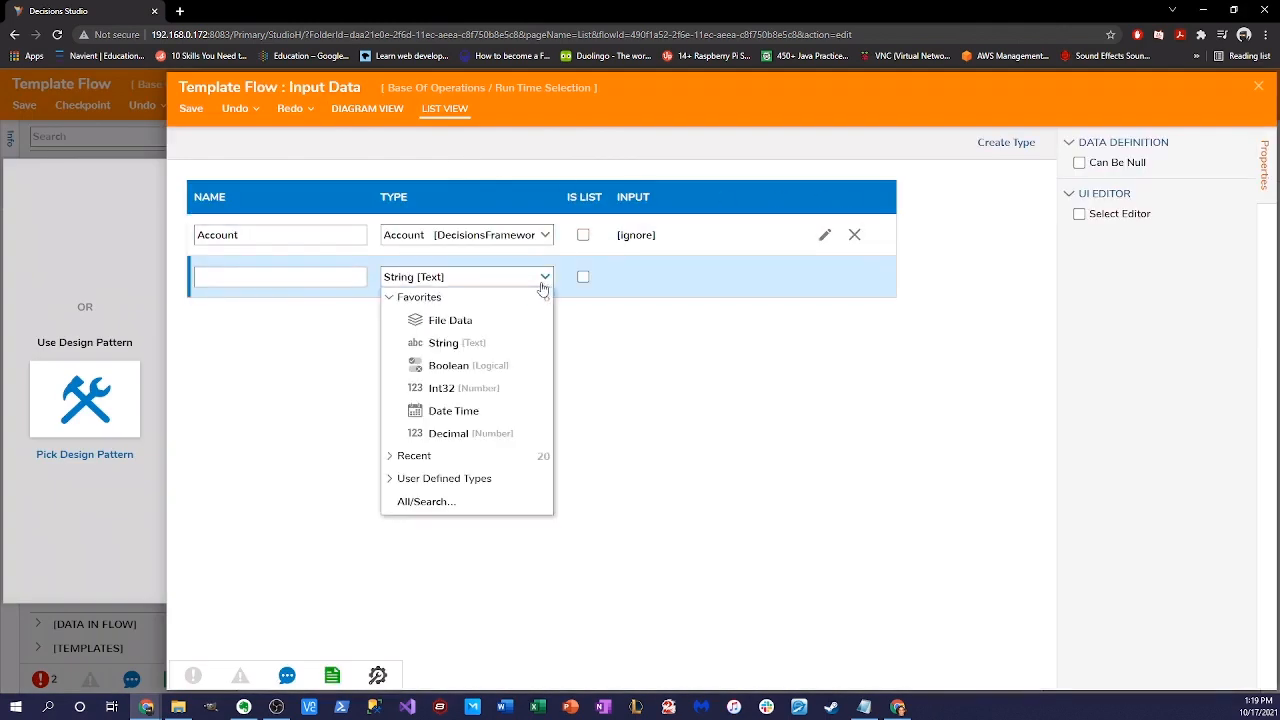
pyautogui.click(341, 240)
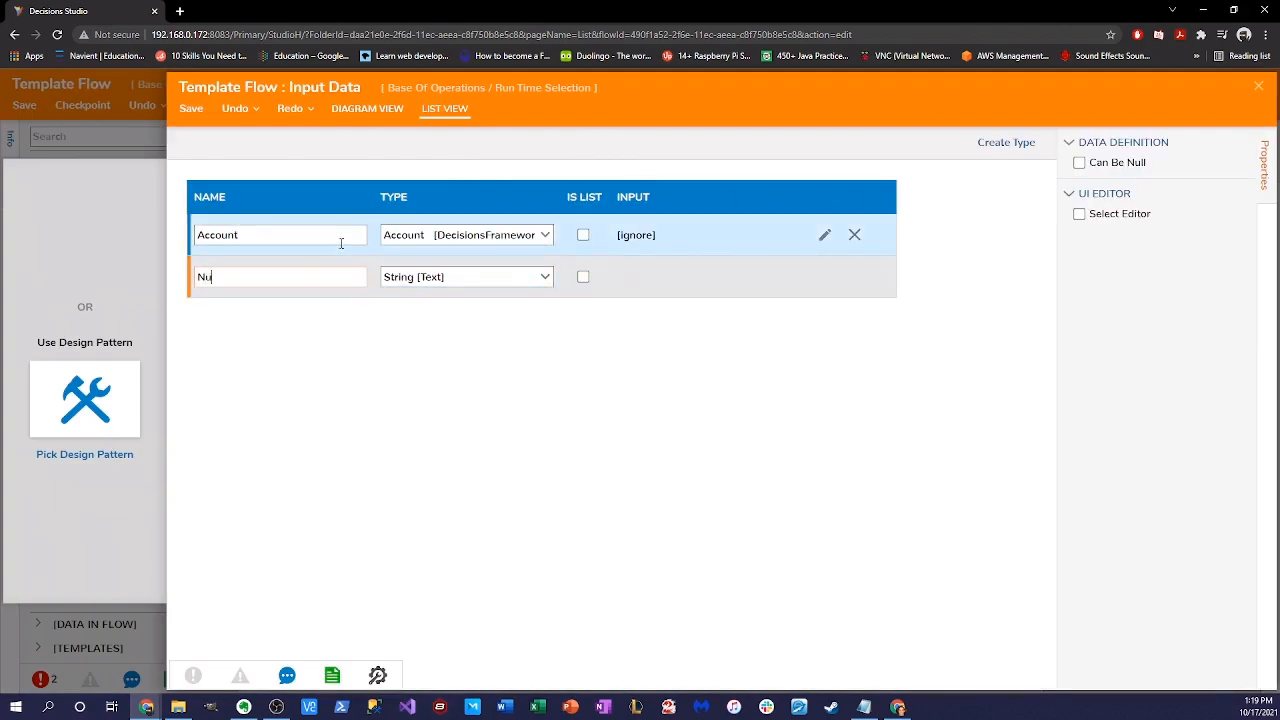
pyautogui.press('Tab')
pyautogui.click(545, 277)
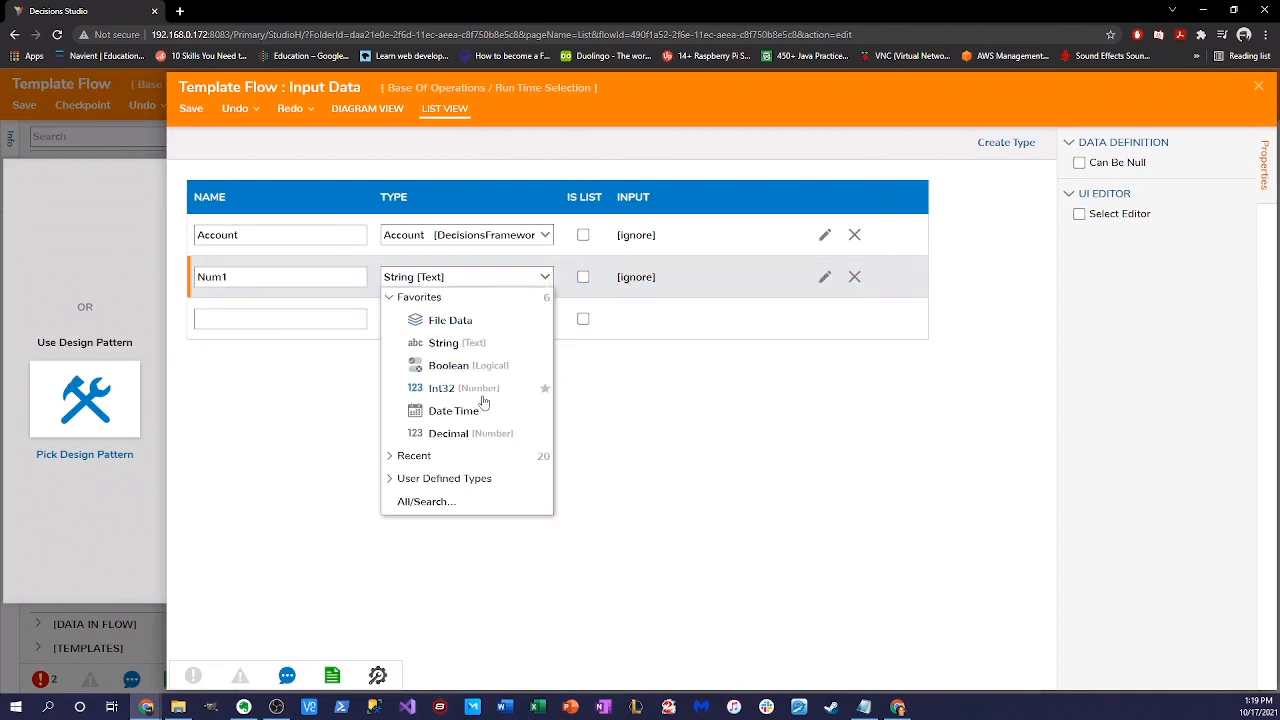
pyautogui.click(505, 374)
pyautogui.click(312, 316)
pyautogui.write('Num')
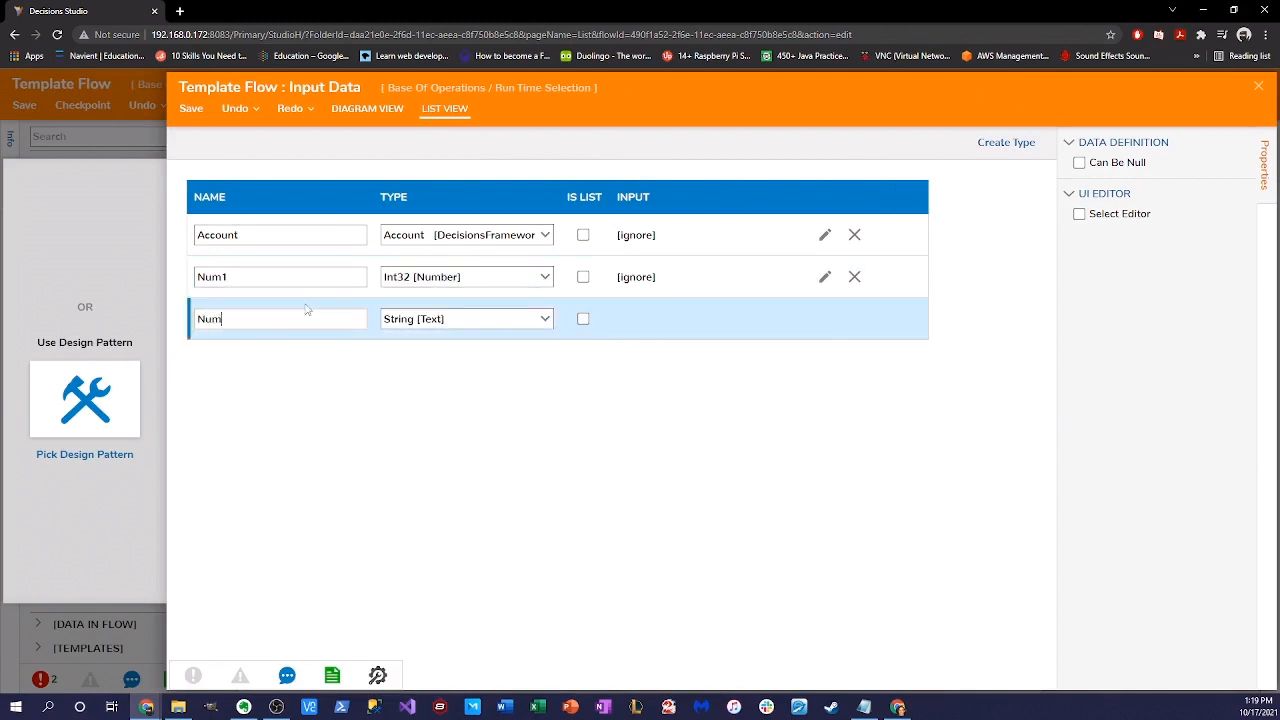
pyautogui.press('Tab')
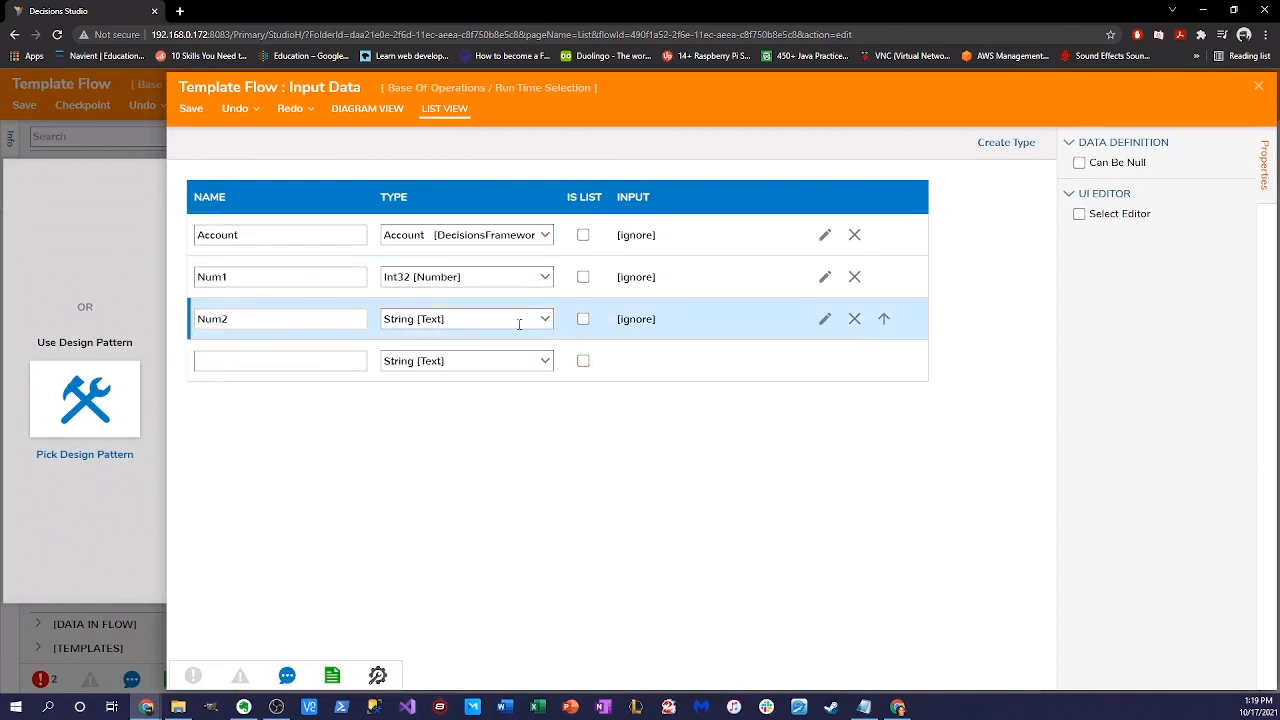
pyautogui.click(540, 320)
pyautogui.click(468, 436)
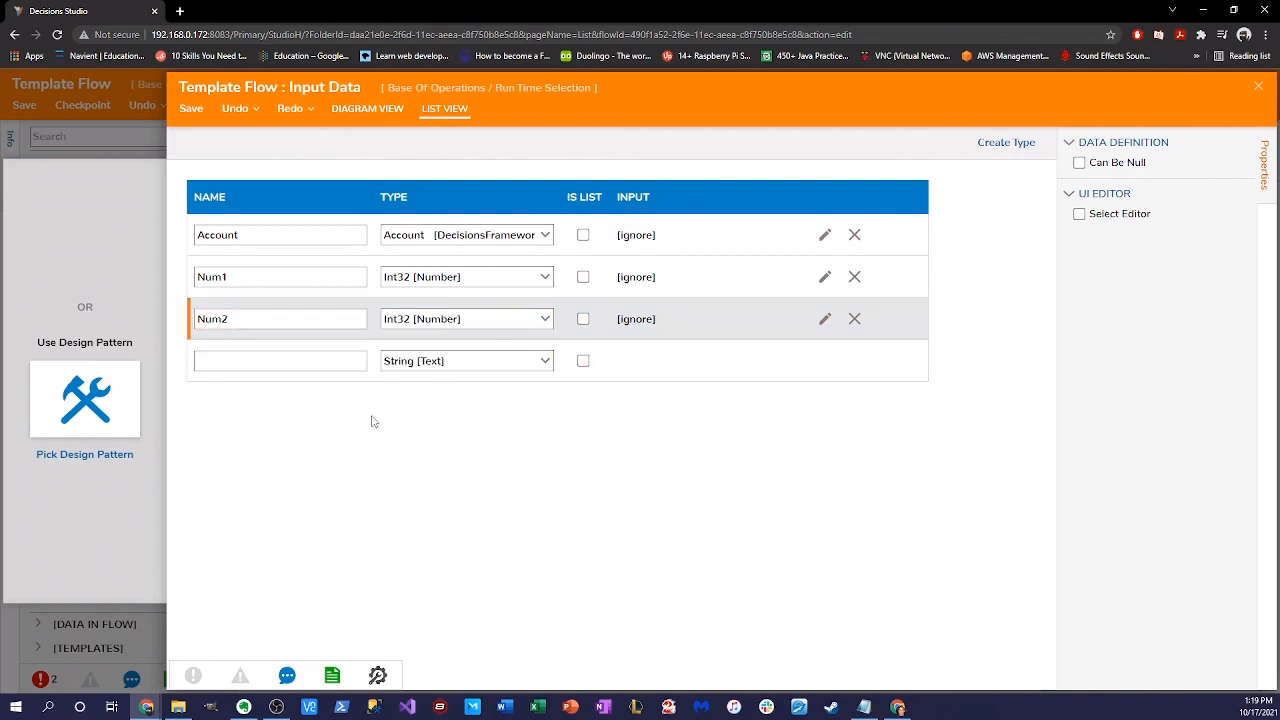
pyautogui.click(190, 110)
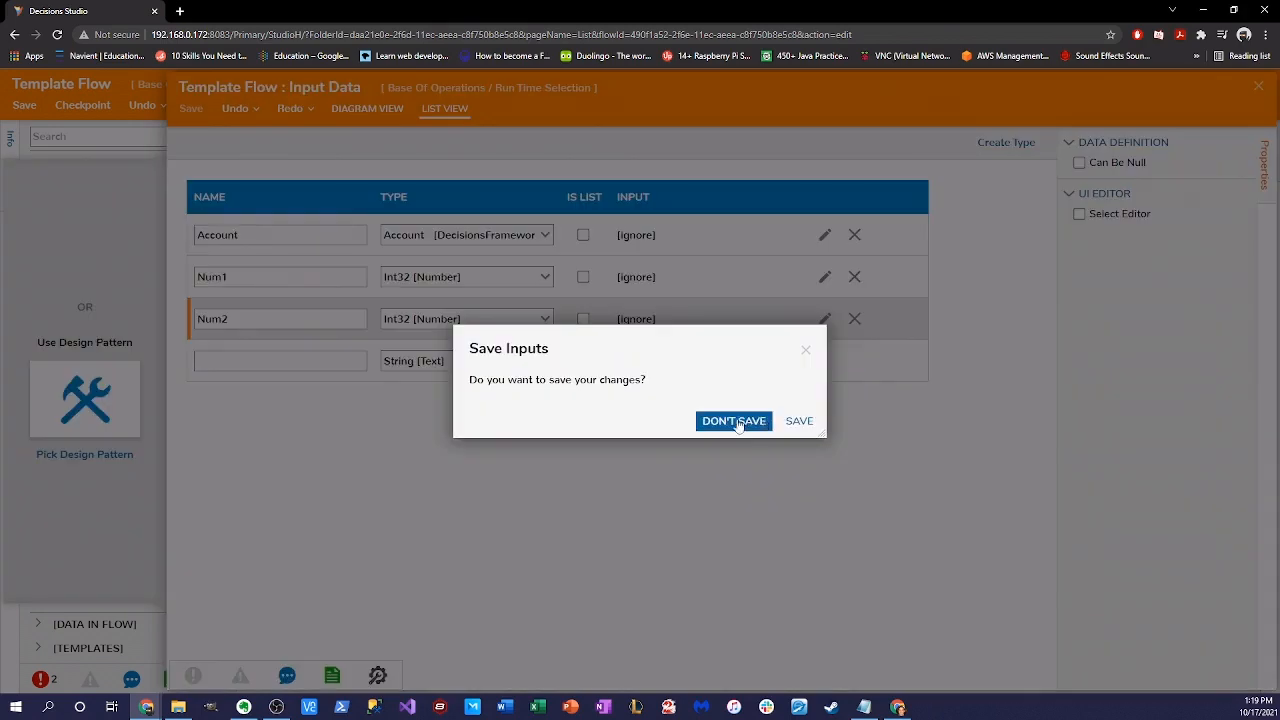
pyautogui.click(736, 421)
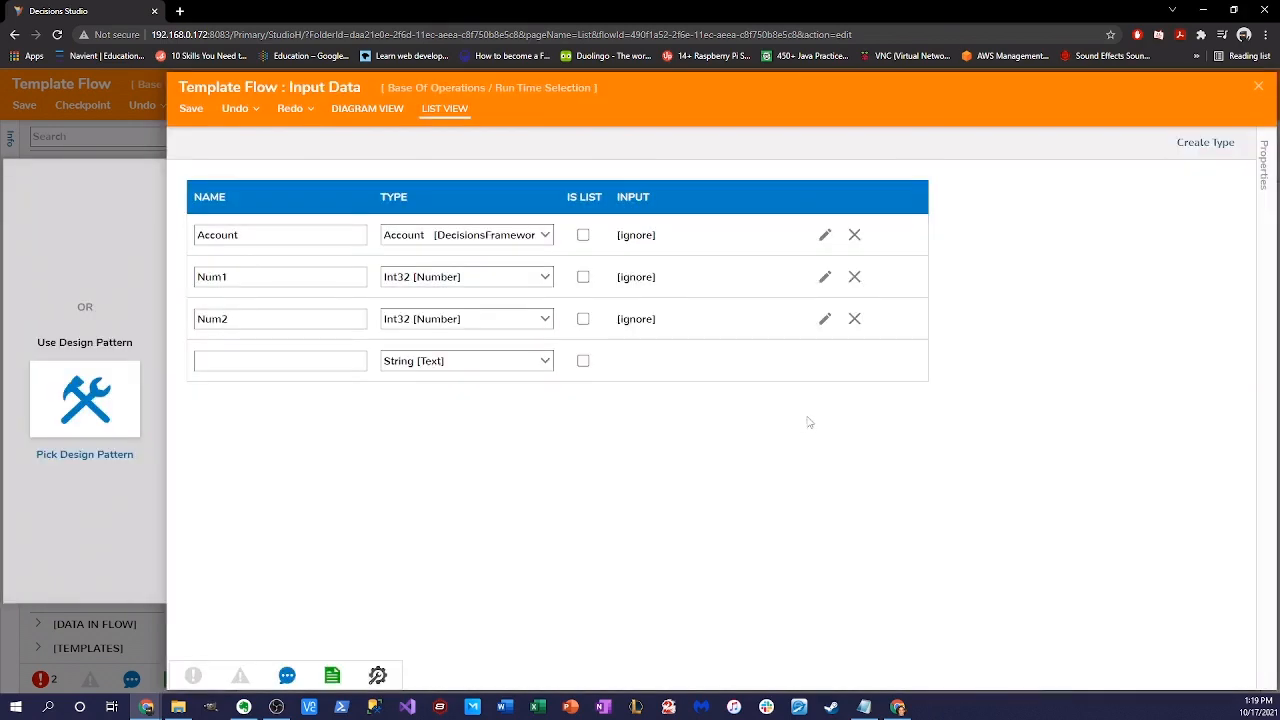
pyautogui.click(1260, 88)
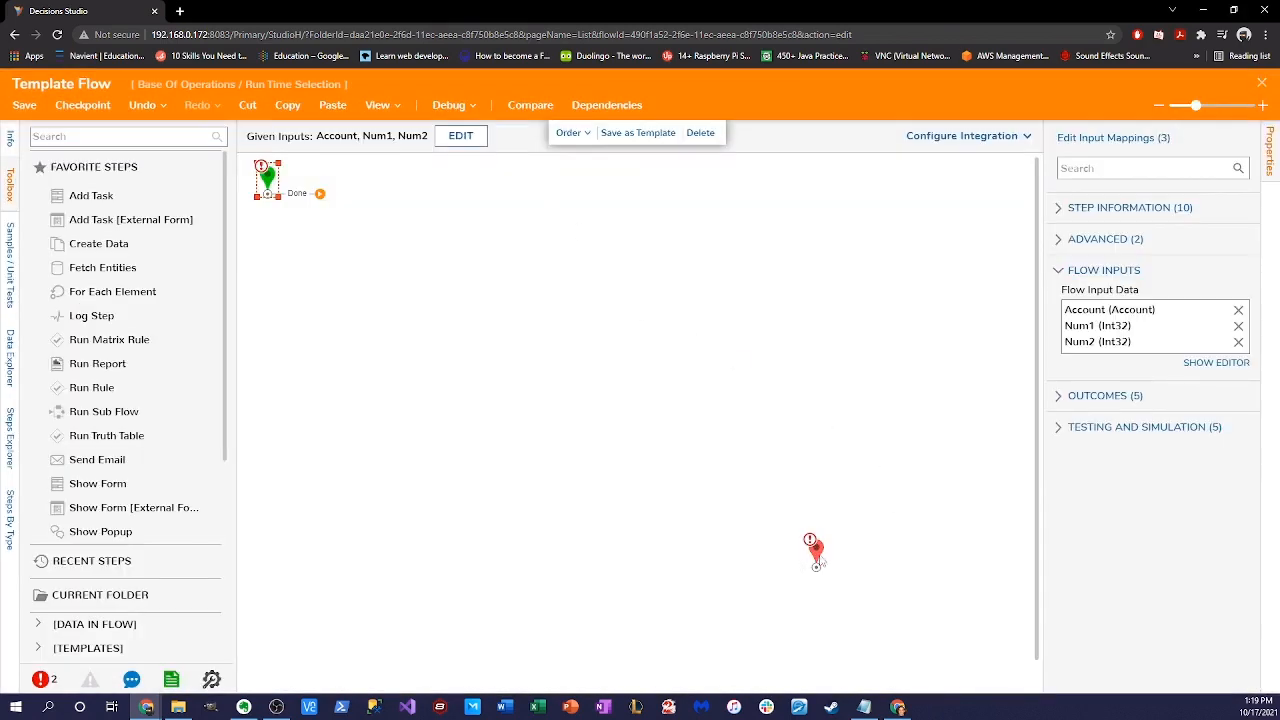
# - Move the end step up and add a task step after the start step
pyautogui.moveTo(813, 548); pyautogui.dragTo(784, 464)
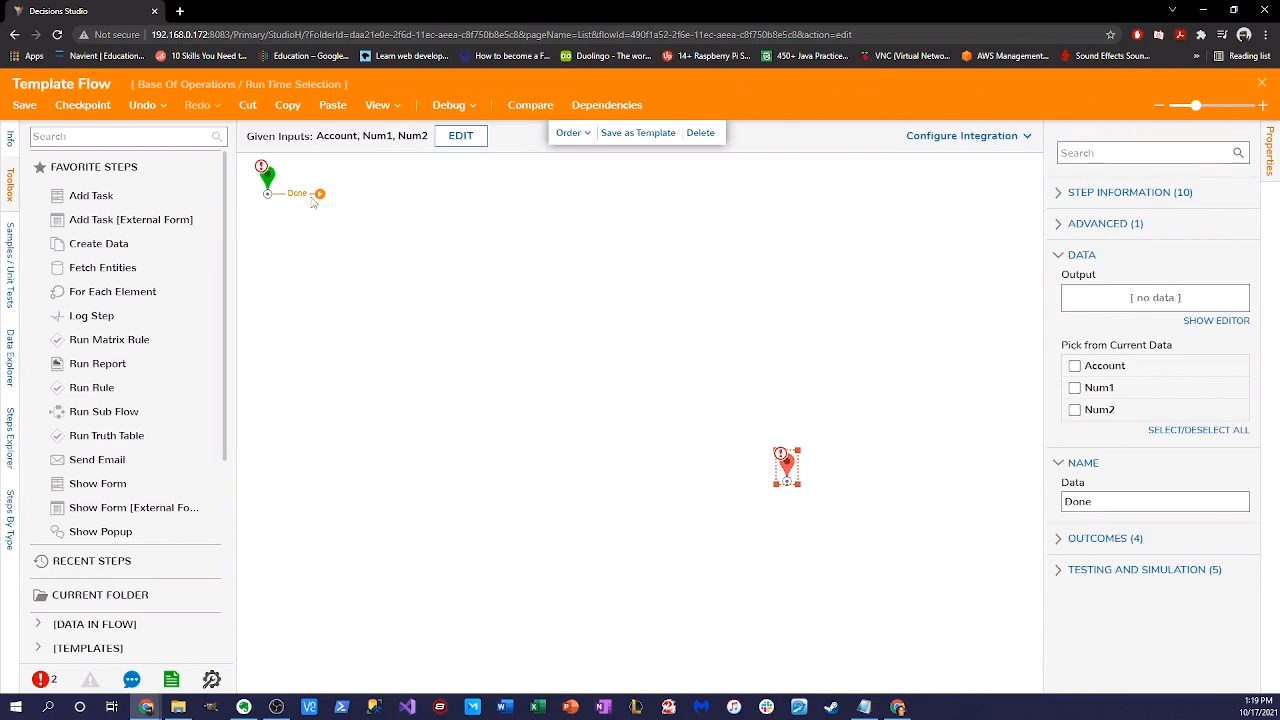
pyautogui.moveTo(316, 197); pyautogui.dragTo(453, 296)
pyautogui.click(803, 150)
pyautogui.moveTo(90, 195); pyautogui.dragTo(528, 320)
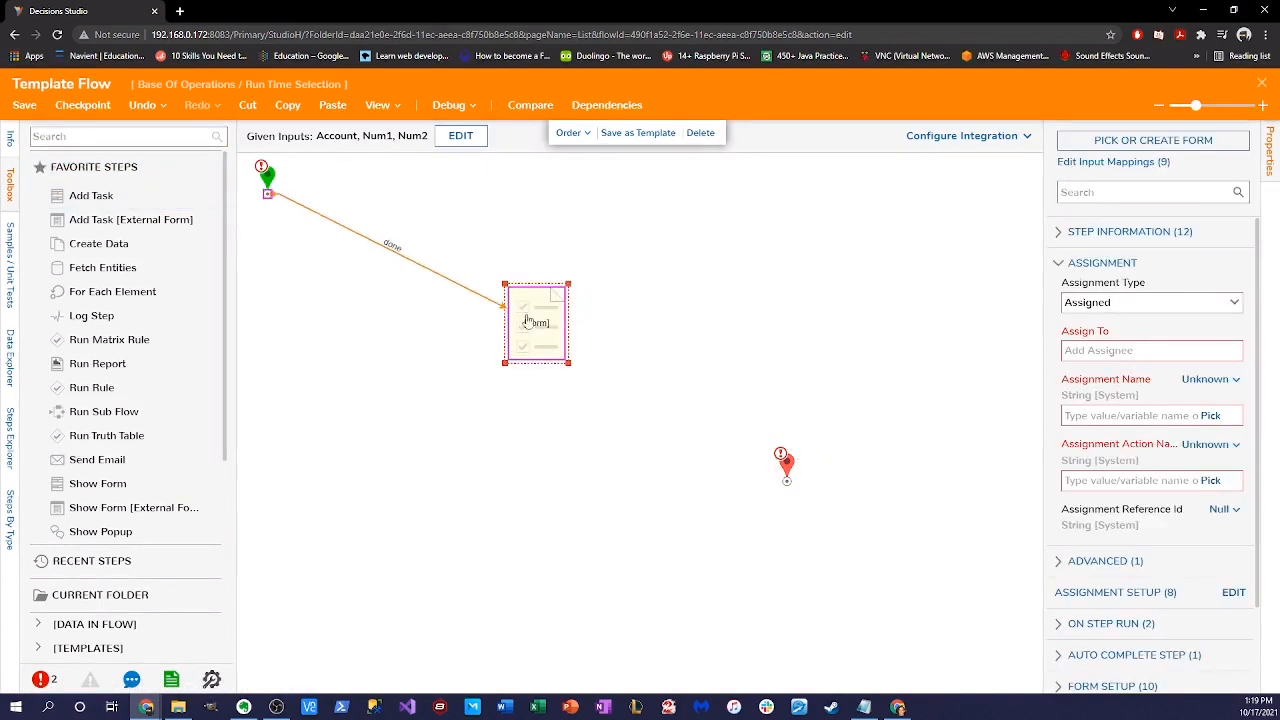
# - Assign the recent form 'Html Dispaly form thingy' to the task step and connect it to the end
pyautogui.click(1150, 142)
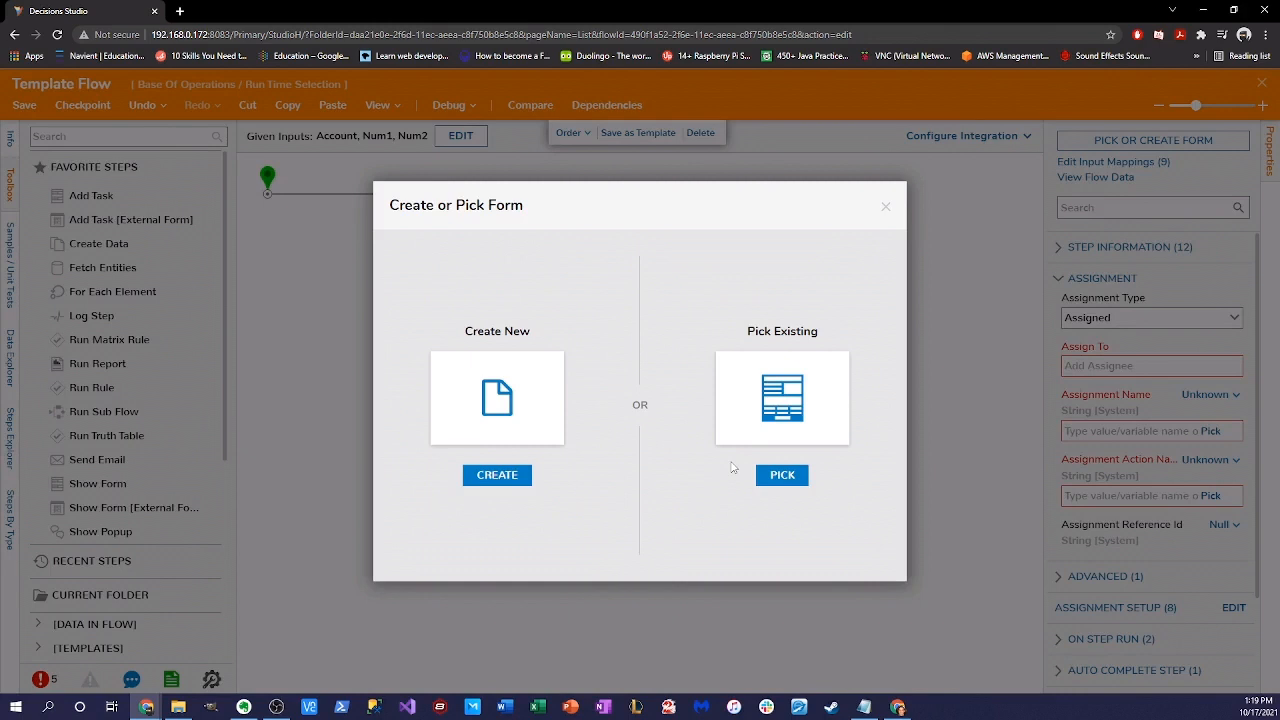
pyautogui.click(782, 474)
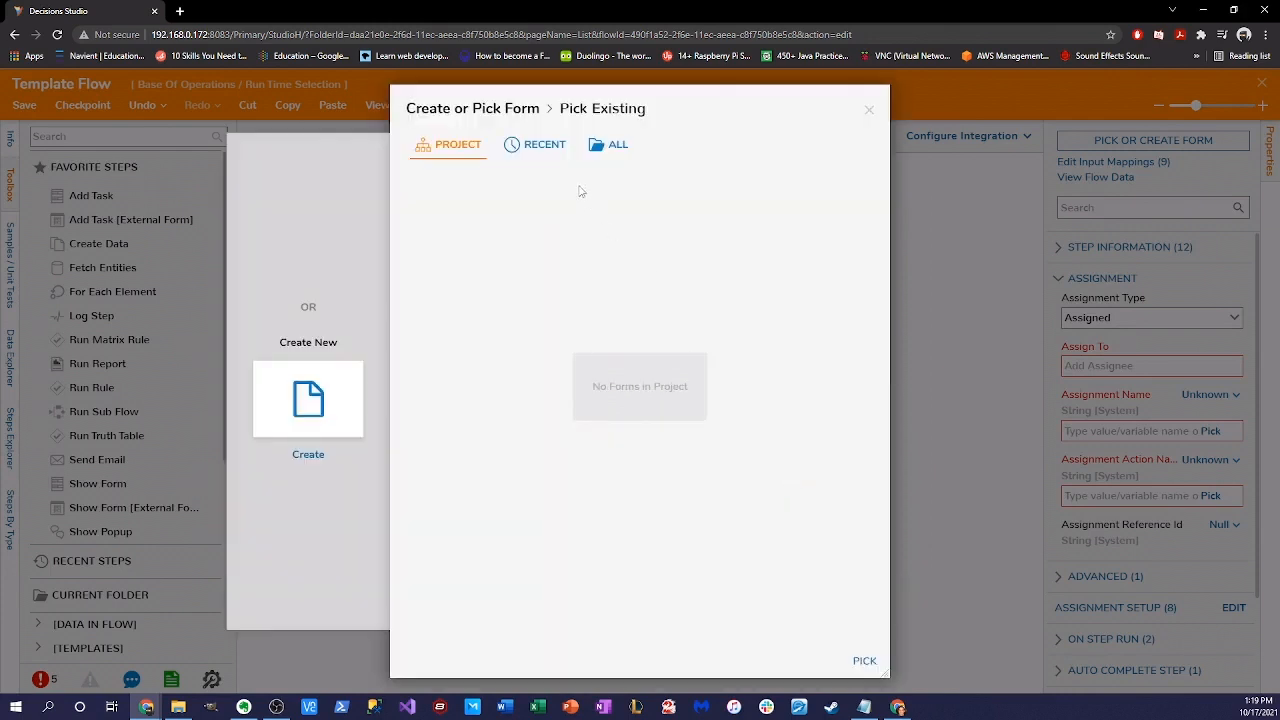
pyautogui.click(567, 157)
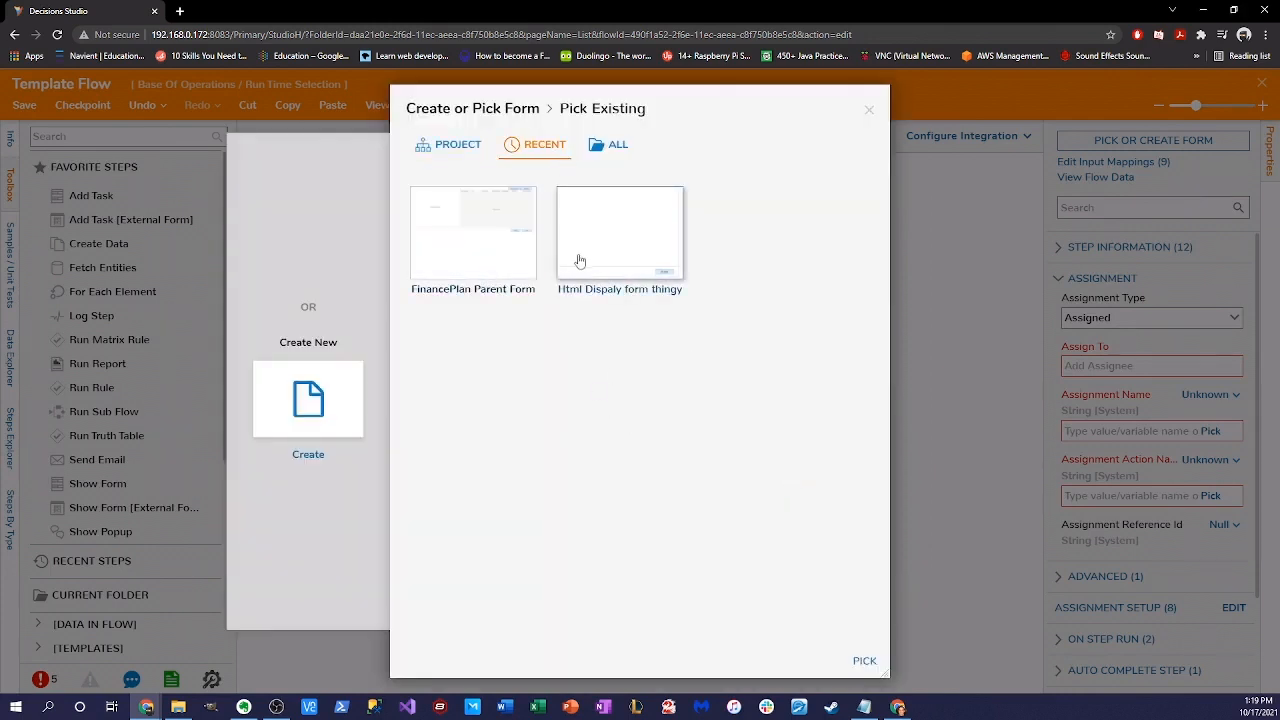
pyautogui.click(622, 257)
pyautogui.click(863, 661)
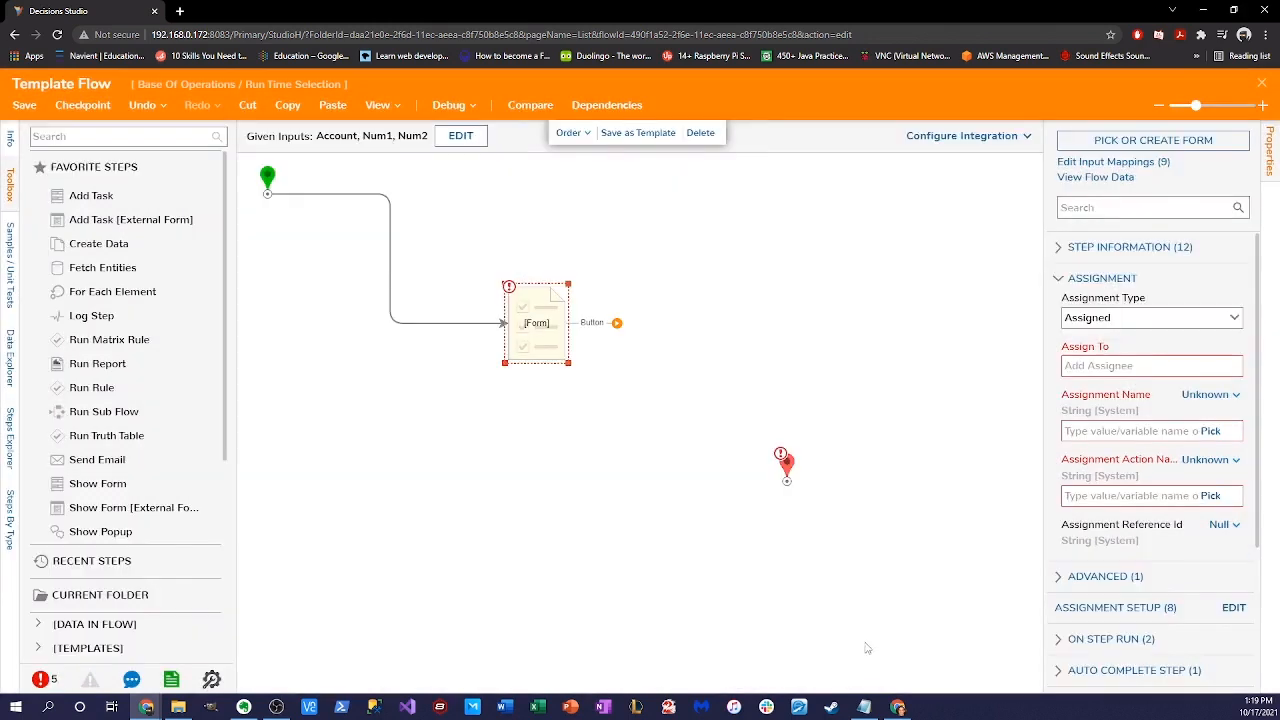
pyautogui.moveTo(616, 323); pyautogui.dragTo(787, 481)
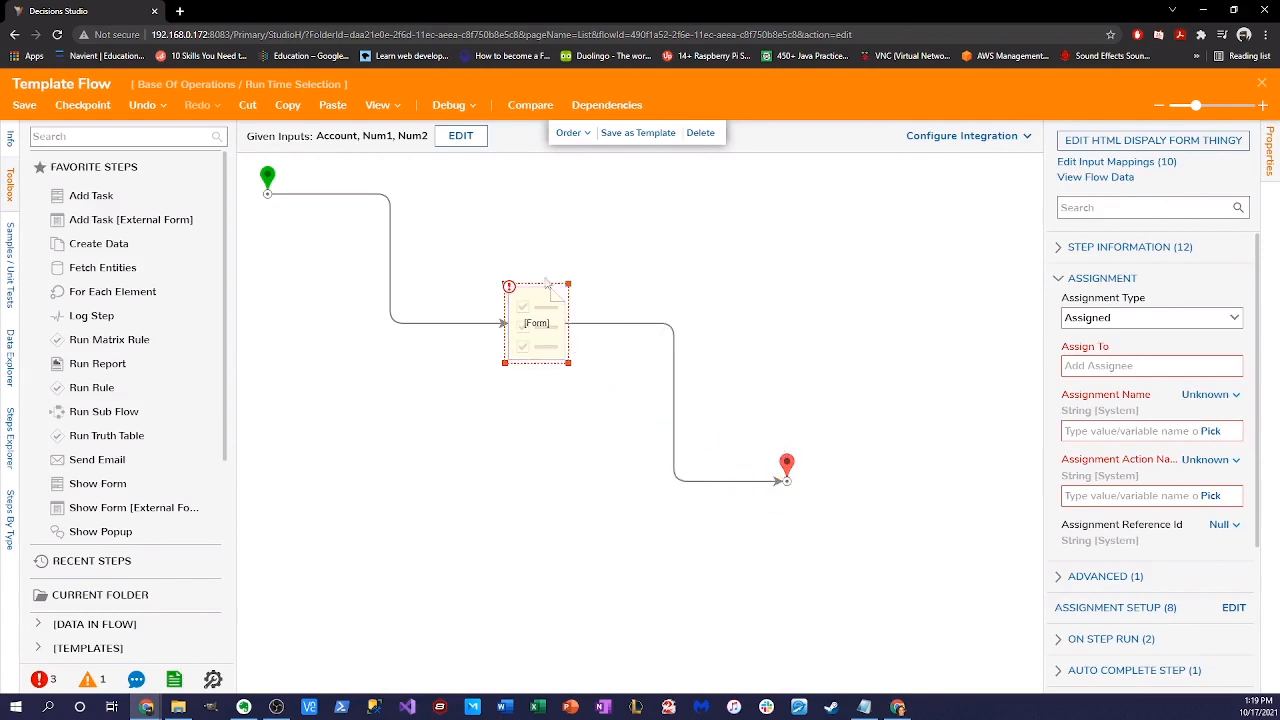
# - Tick Account in the end step's Pick from Current Data so the flow returns it
pyautogui.moveTo(449, 253); pyautogui.dragTo(647, 429)
pyautogui.moveTo(680, 330)
pyautogui.click(788, 465)
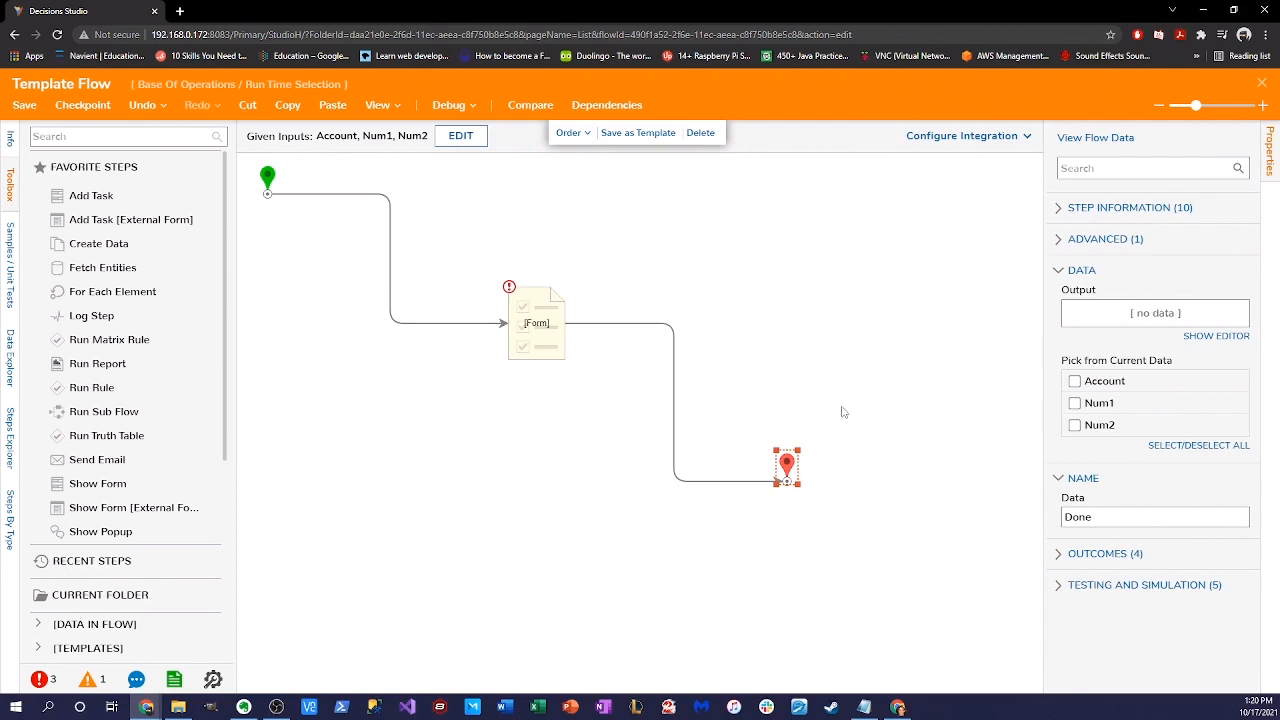
pyautogui.click(1076, 381)
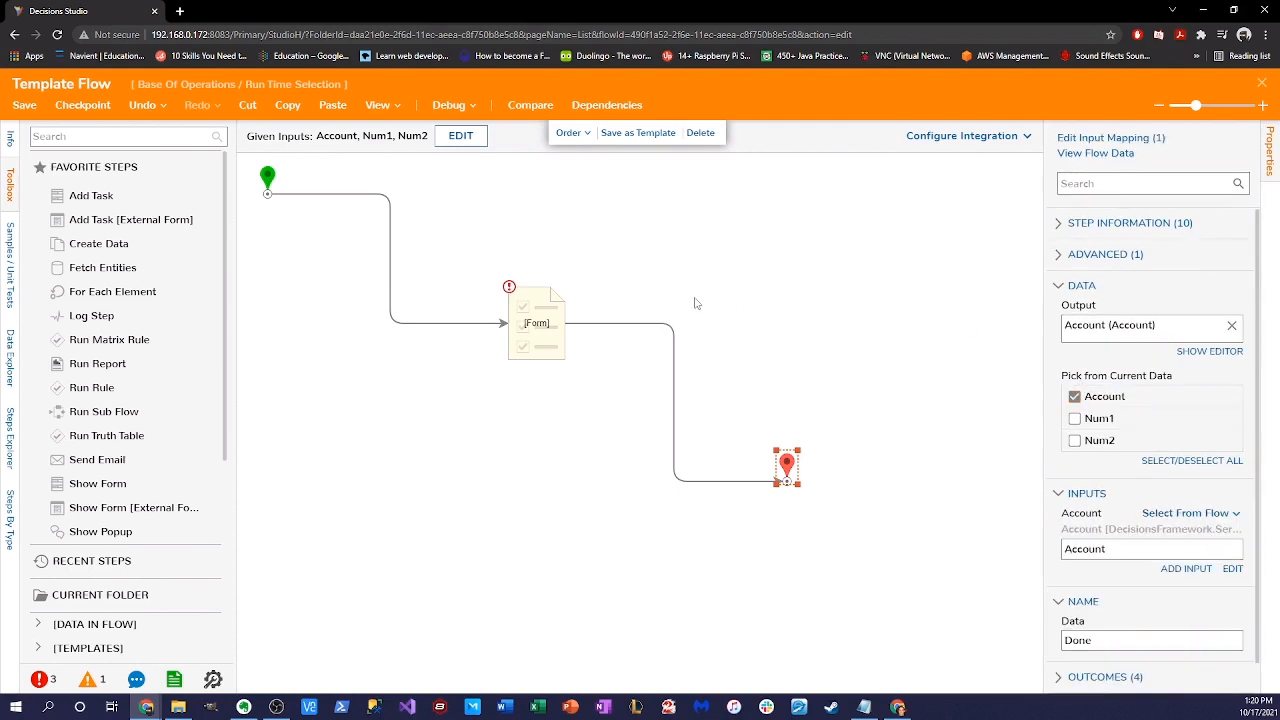
pyautogui.moveTo(478, 264); pyautogui.dragTo(615, 420)
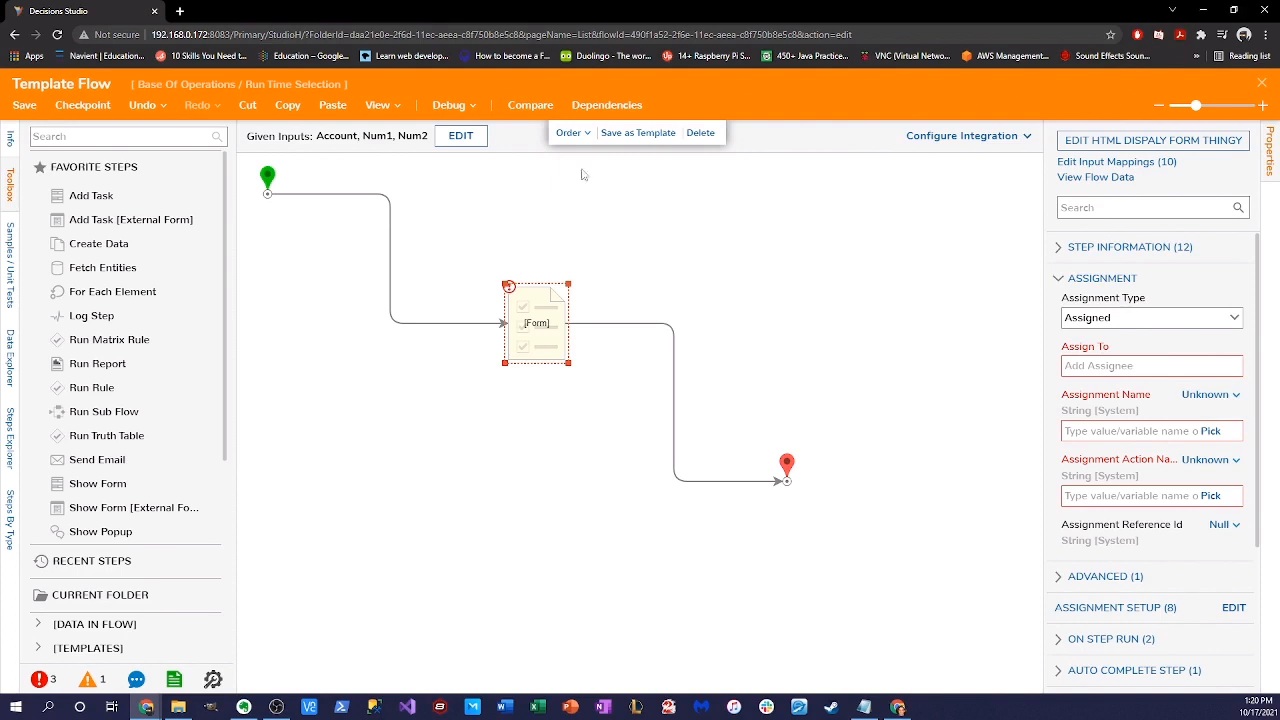
# - Save Template Flow and close its designer
pyautogui.click(24, 105)
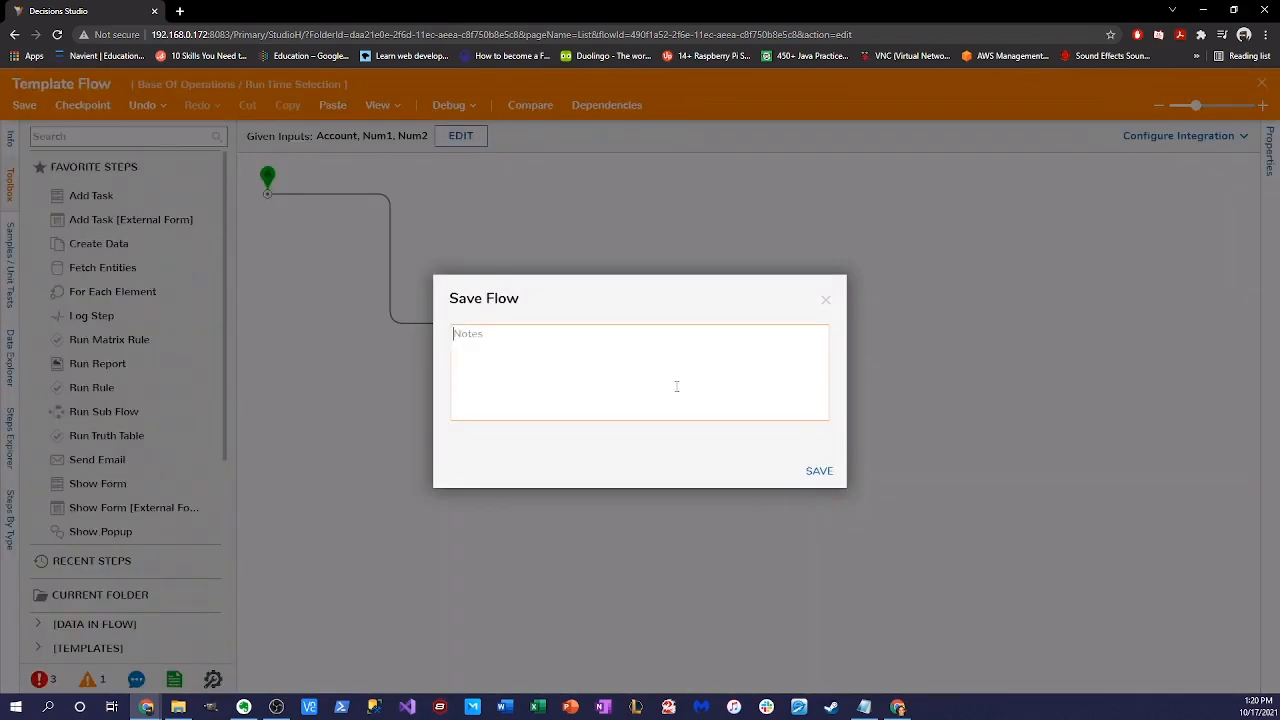
pyautogui.click(819, 471)
pyautogui.click(1262, 84)
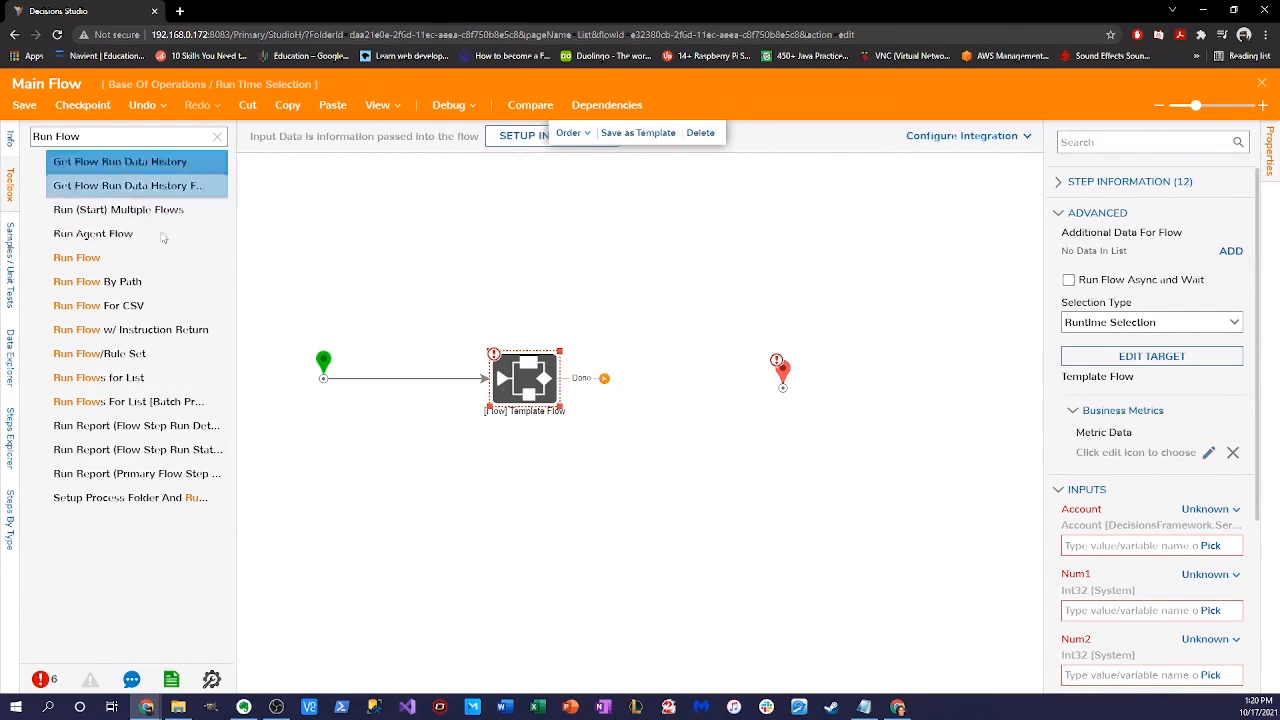
# - Save Main Flow and close it to return to the folder
pyautogui.click(24, 105)
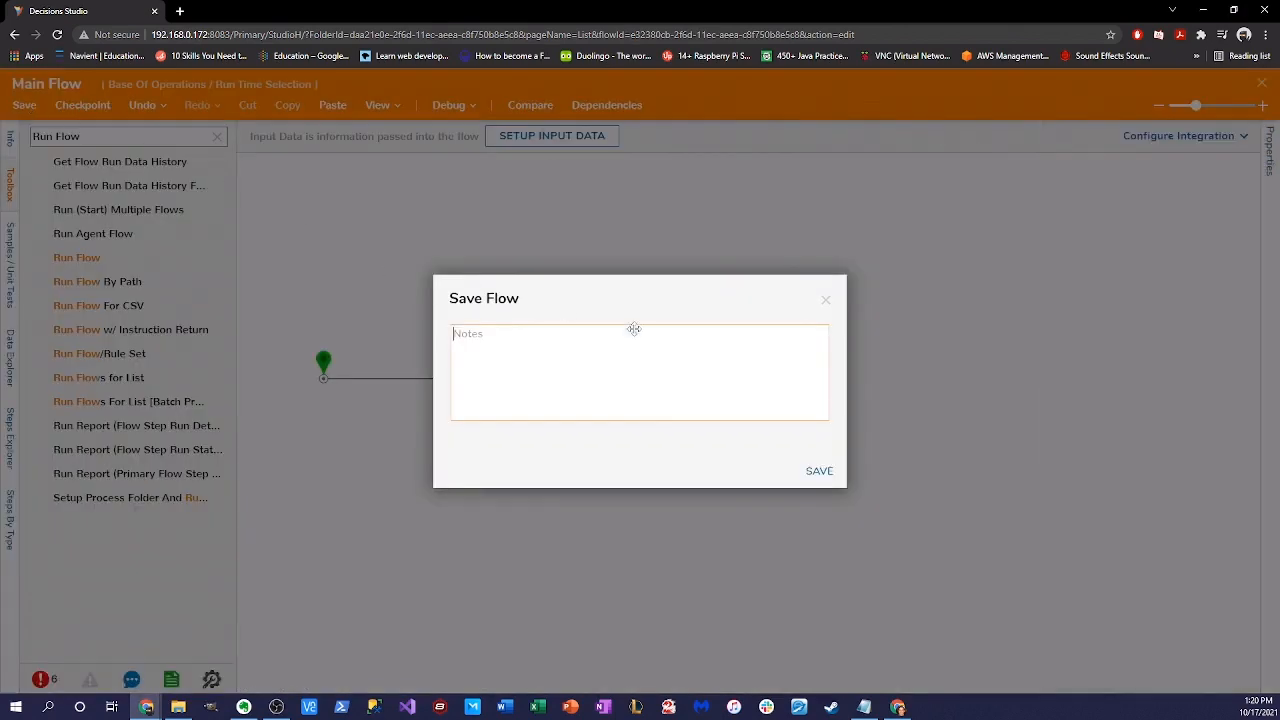
pyautogui.click(819, 472)
pyautogui.click(1263, 84)
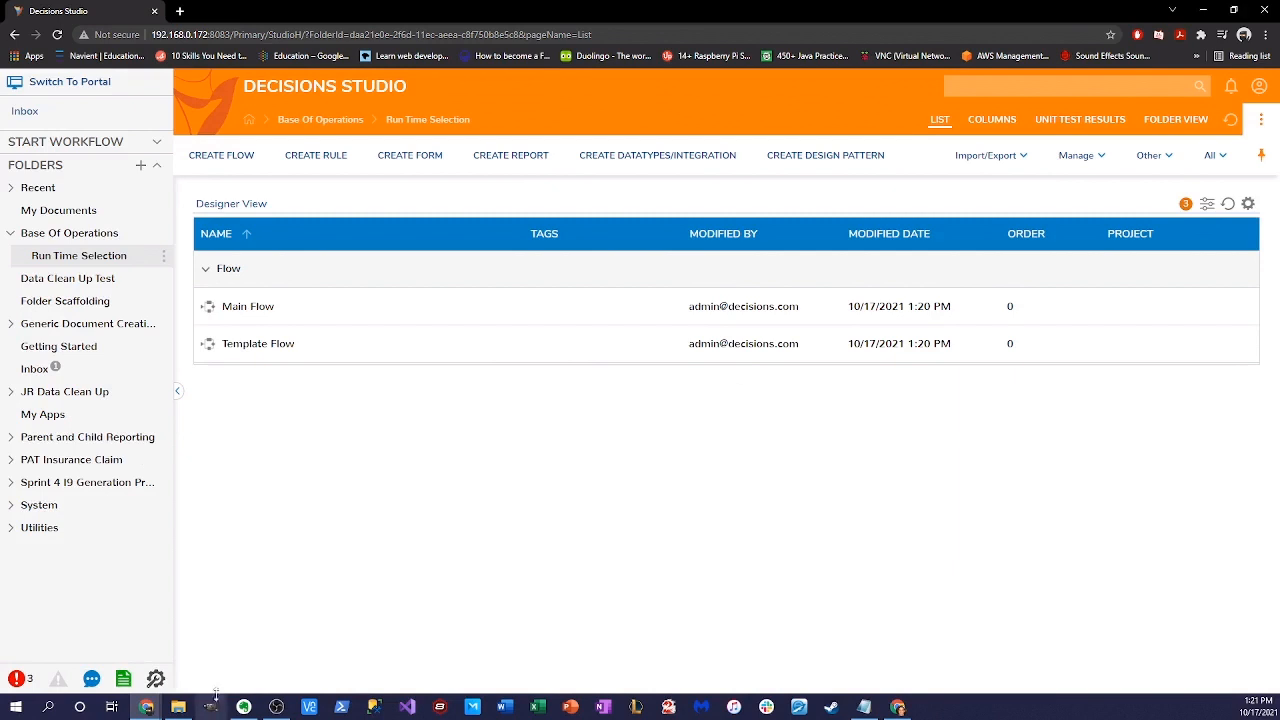
# - Create a new standard flow named 'Is Account Admin Flow'
pyautogui.click(221, 155)
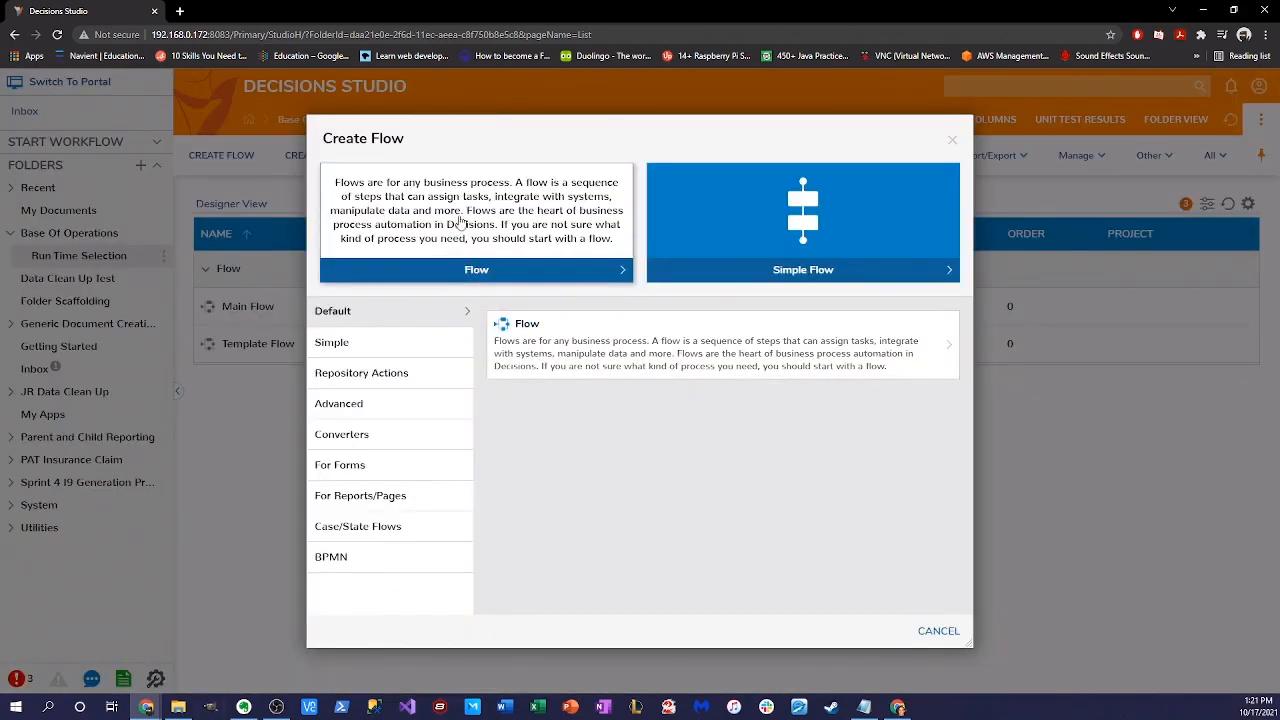
pyautogui.click(715, 345)
pyautogui.click(579, 402)
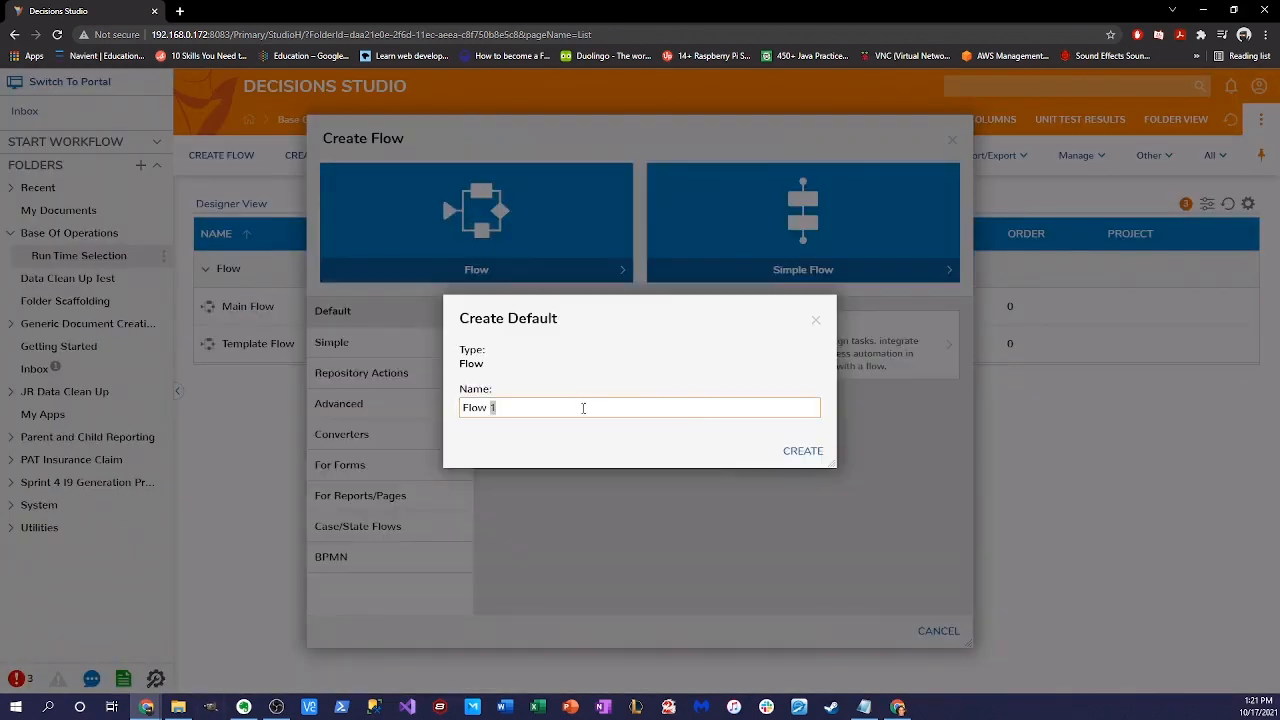
pyautogui.press('BackSpace')
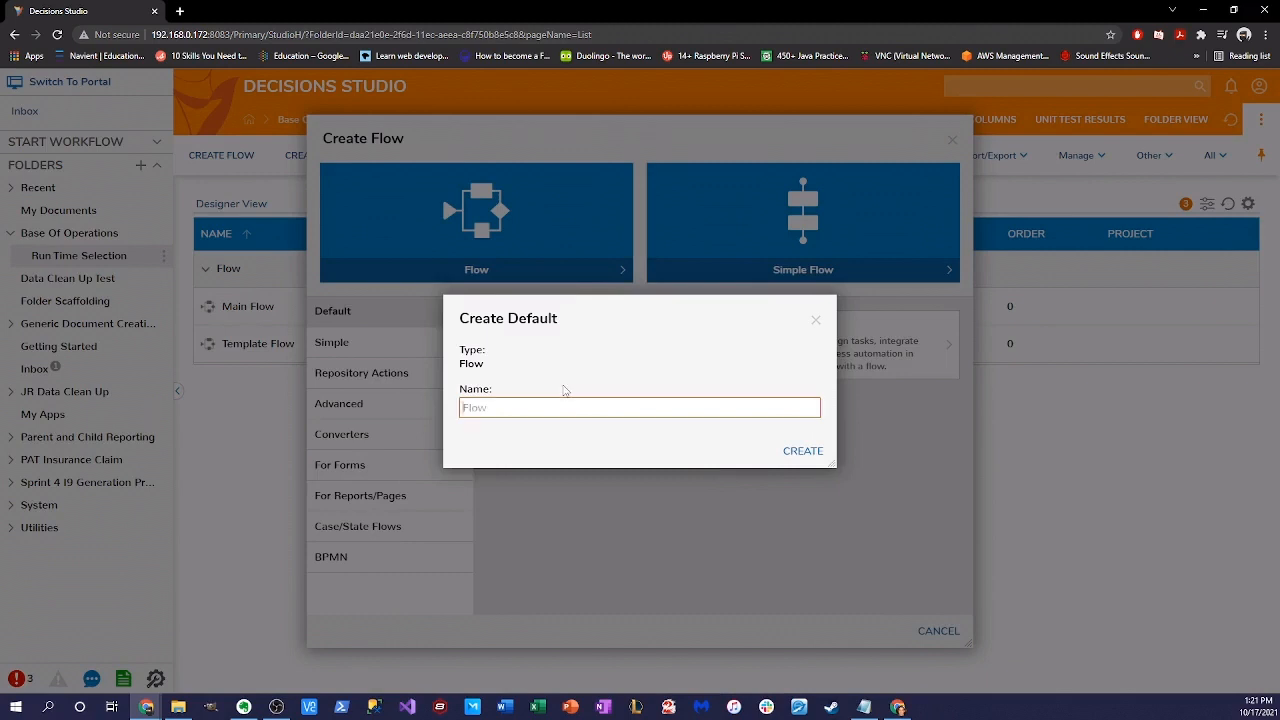
pyautogui.write('Is Account Admin Flow')
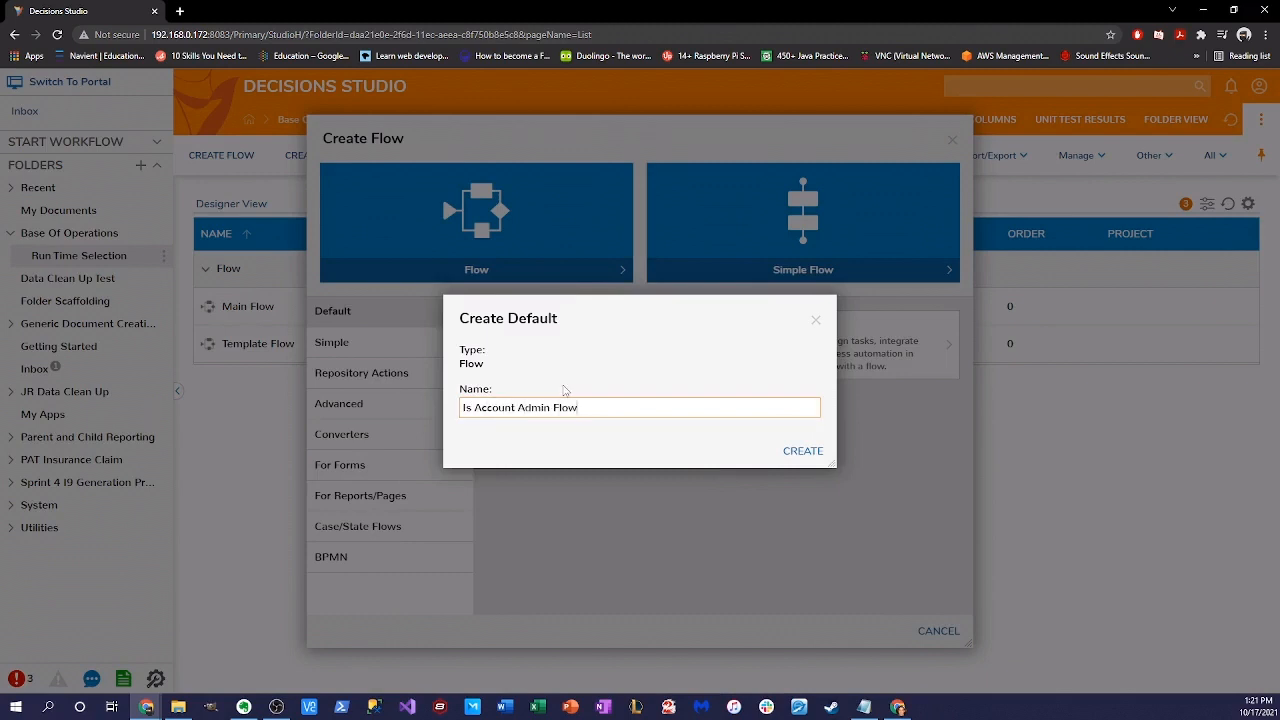
pyautogui.press('Return')
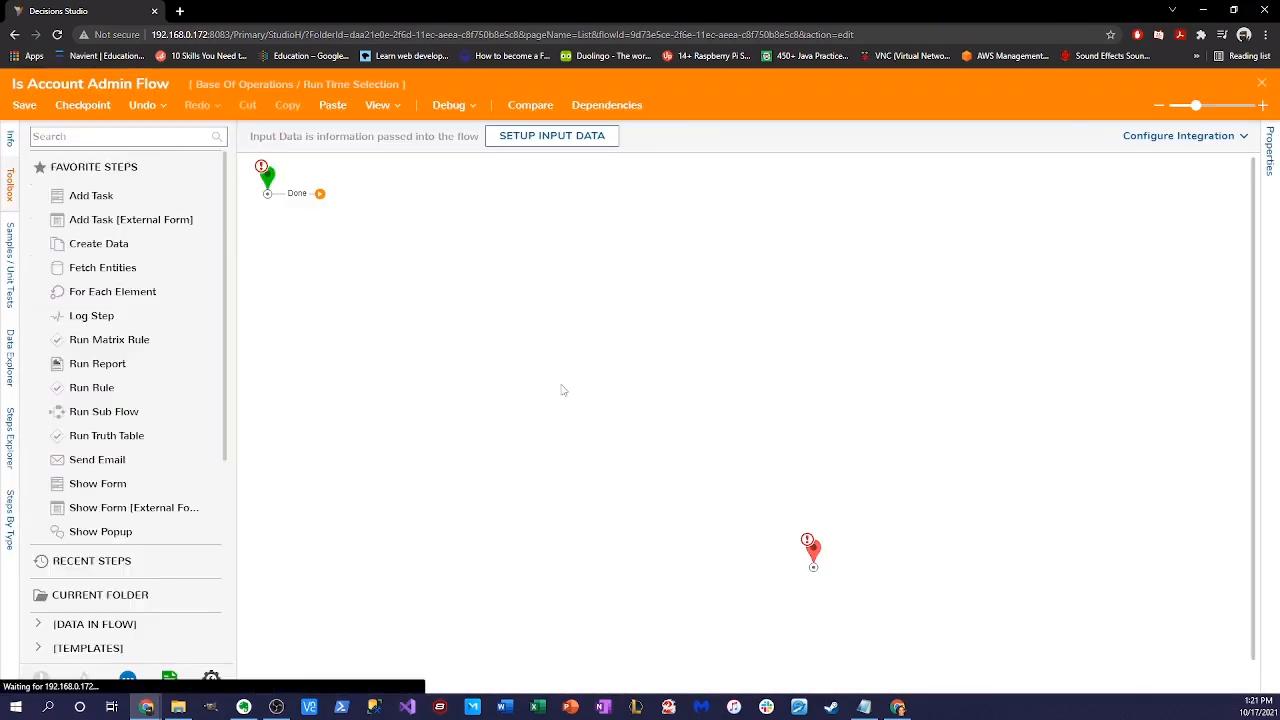
# - Define a single input Account of type Account, save, and close the input editor
pyautogui.click(522, 141)
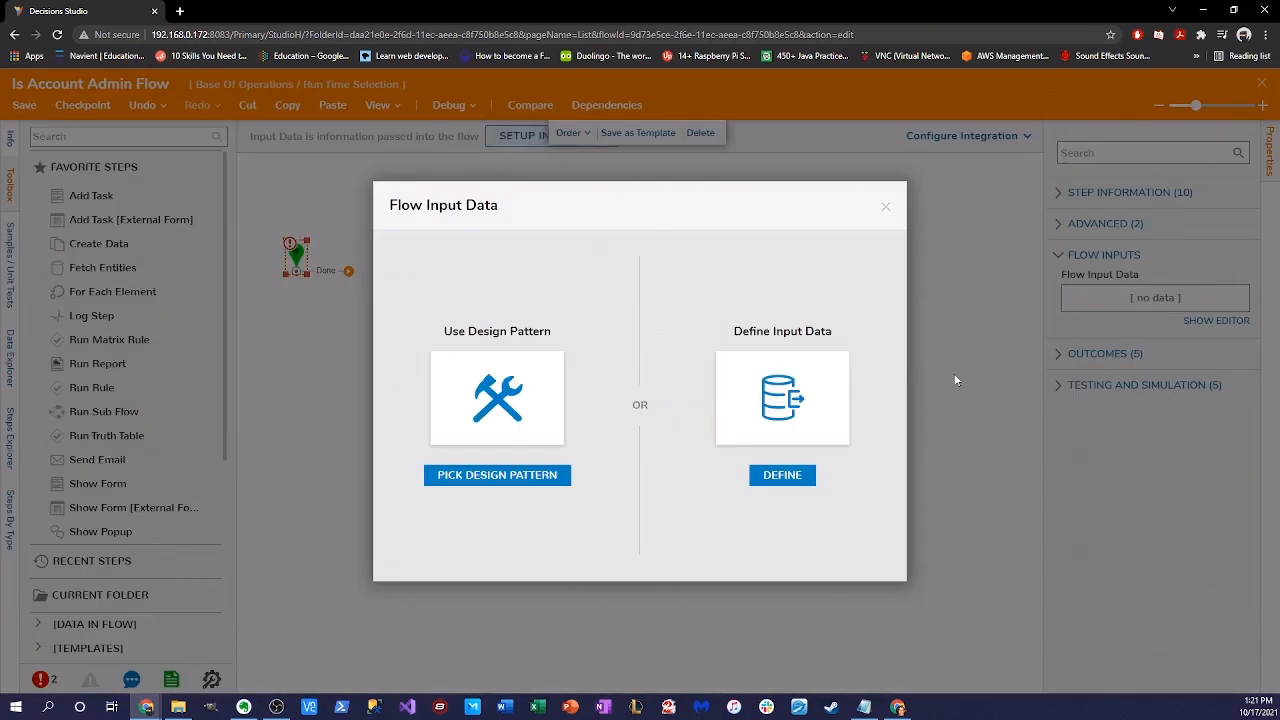
pyautogui.click(800, 478)
pyautogui.write('Ac')
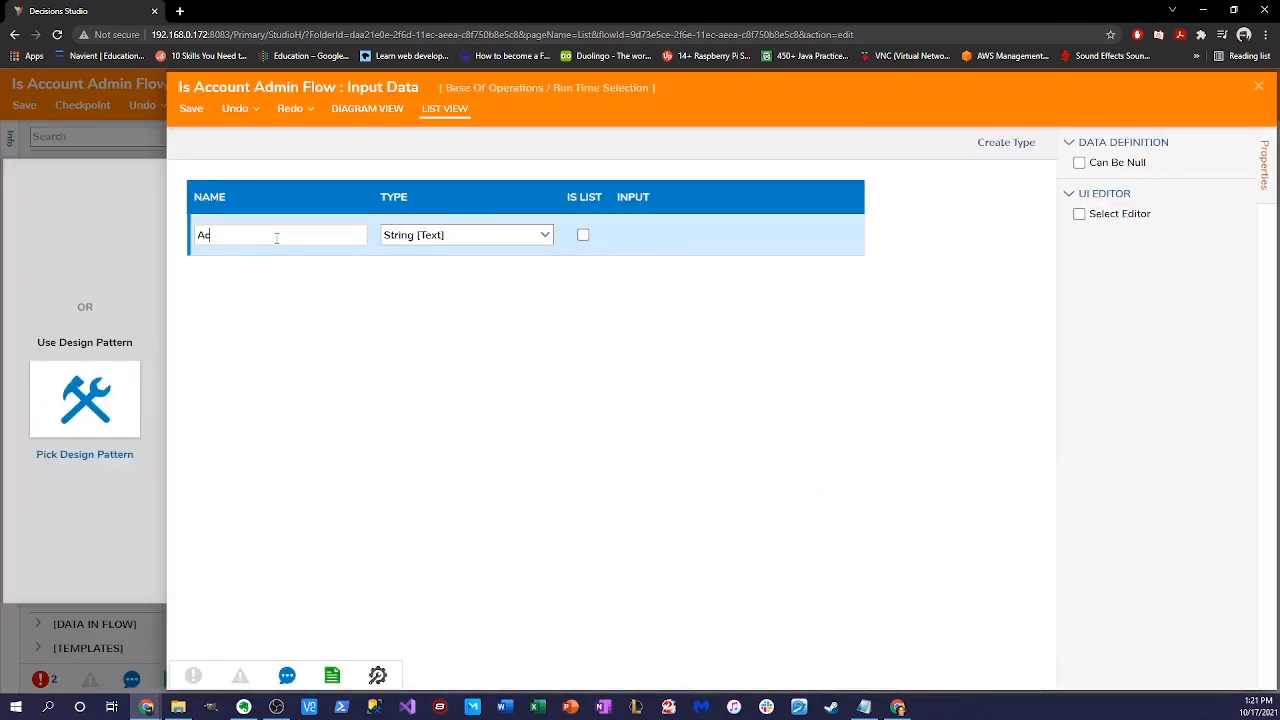
pyautogui.write('count')
pyautogui.press('Tab')
pyautogui.click(545, 234)
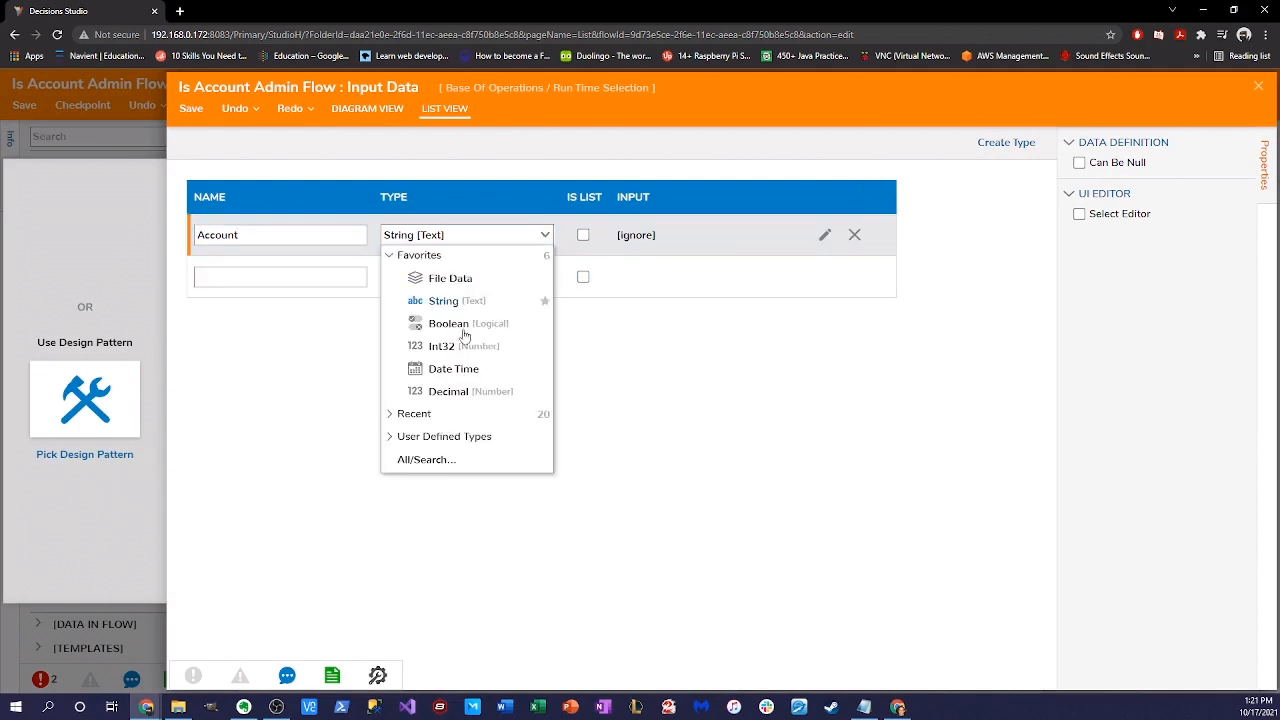
pyautogui.click(440, 233)
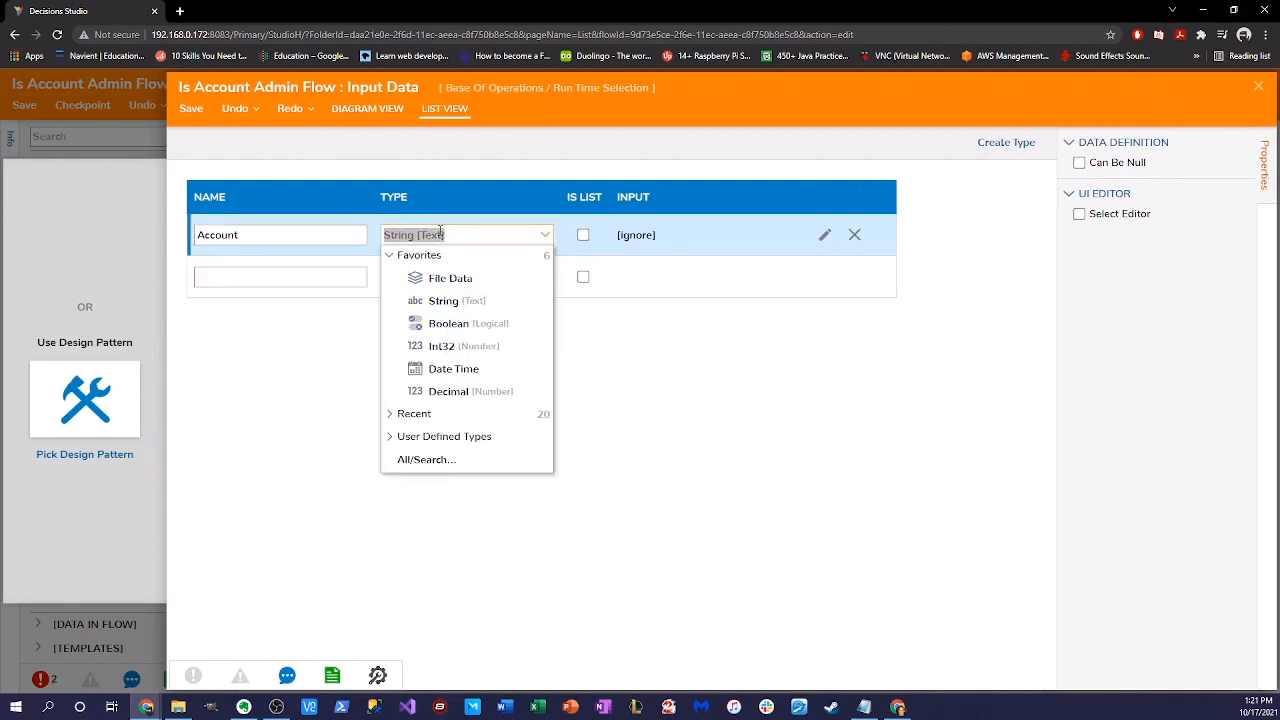
pyautogui.write('XaCCOUN')
pyautogui.press('BackSpace')
pyautogui.press('BackSpace')
pyautogui.press('BackSpace')
pyautogui.press('BackSpace')
pyautogui.write('ccount')
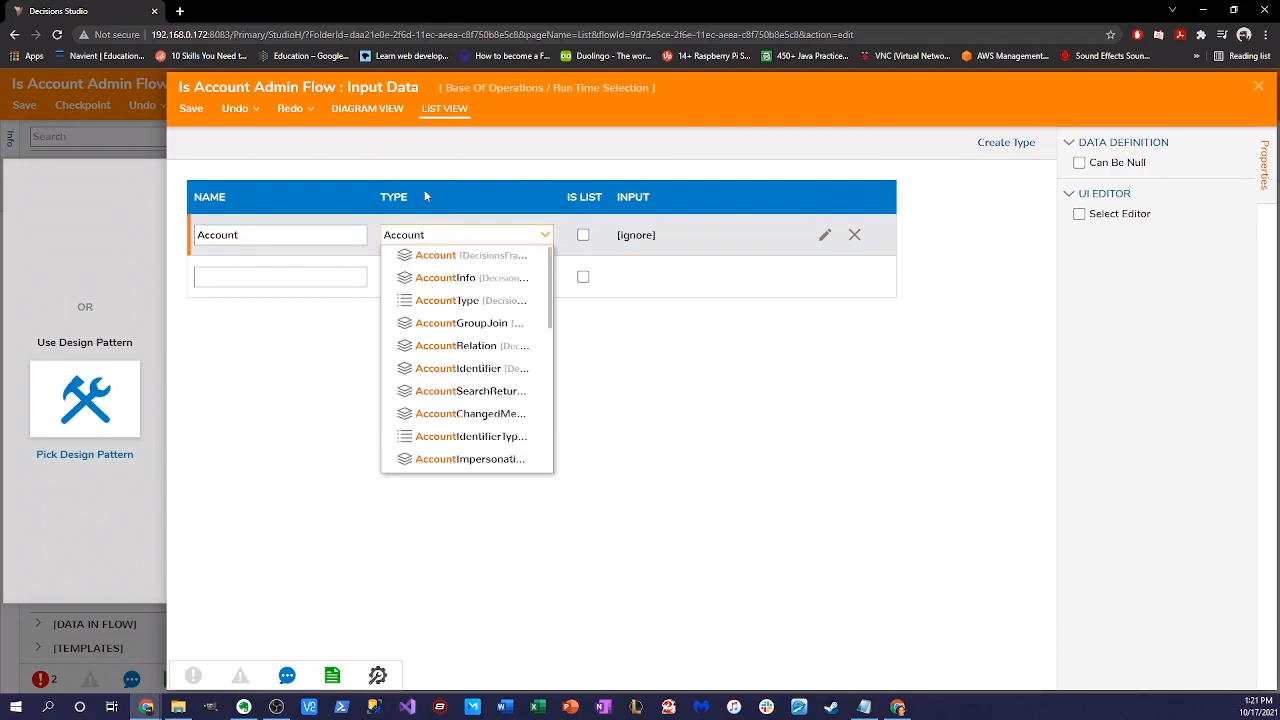
pyautogui.click(432, 256)
pyautogui.click(191, 109)
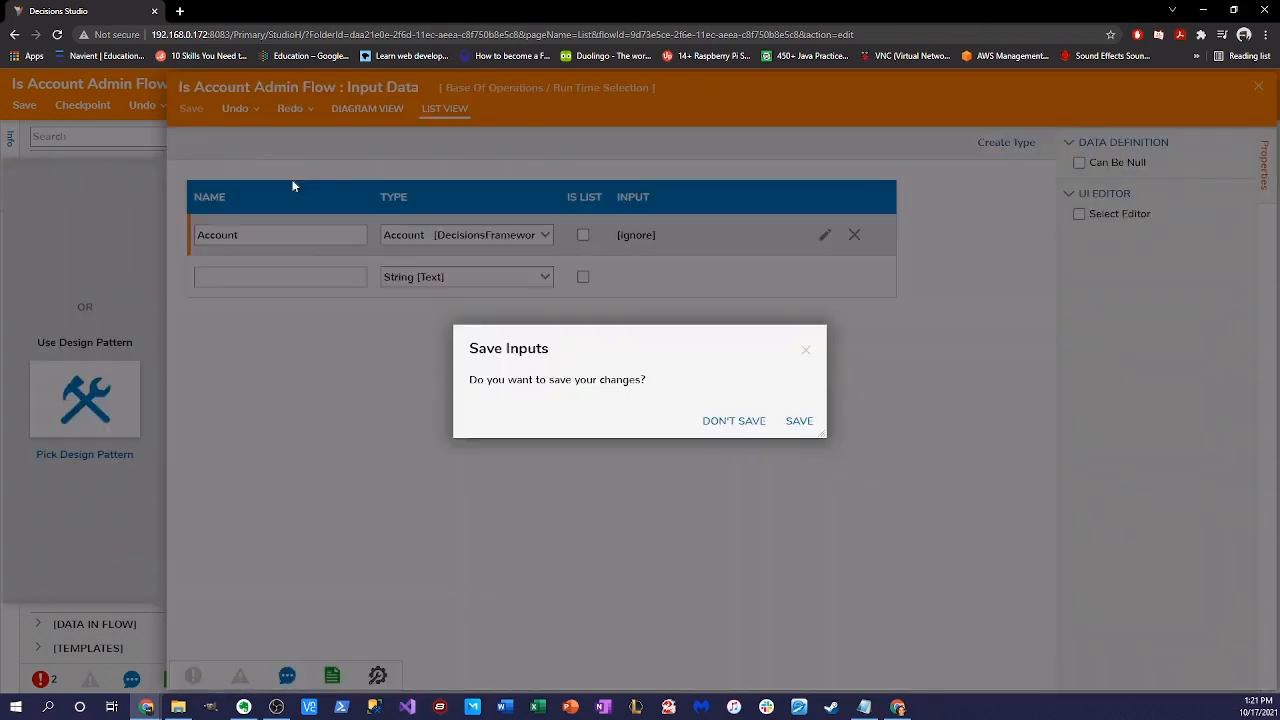
pyautogui.click(797, 420)
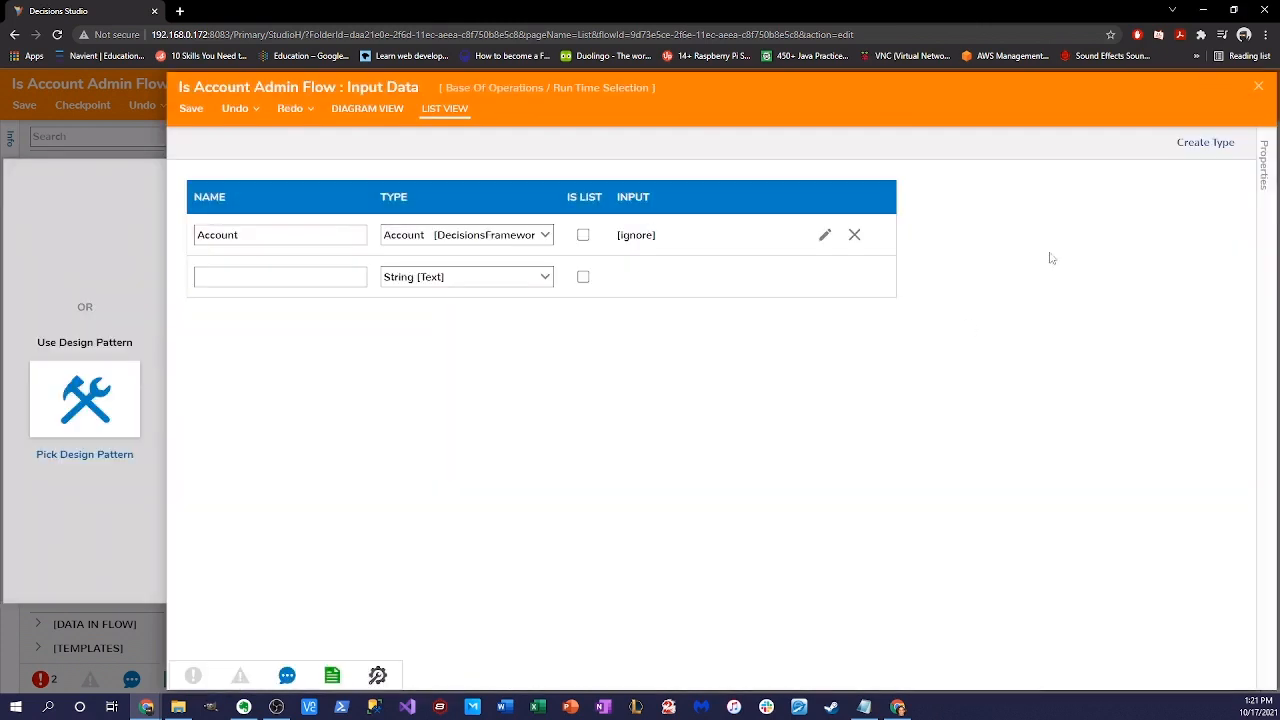
pyautogui.click(1257, 88)
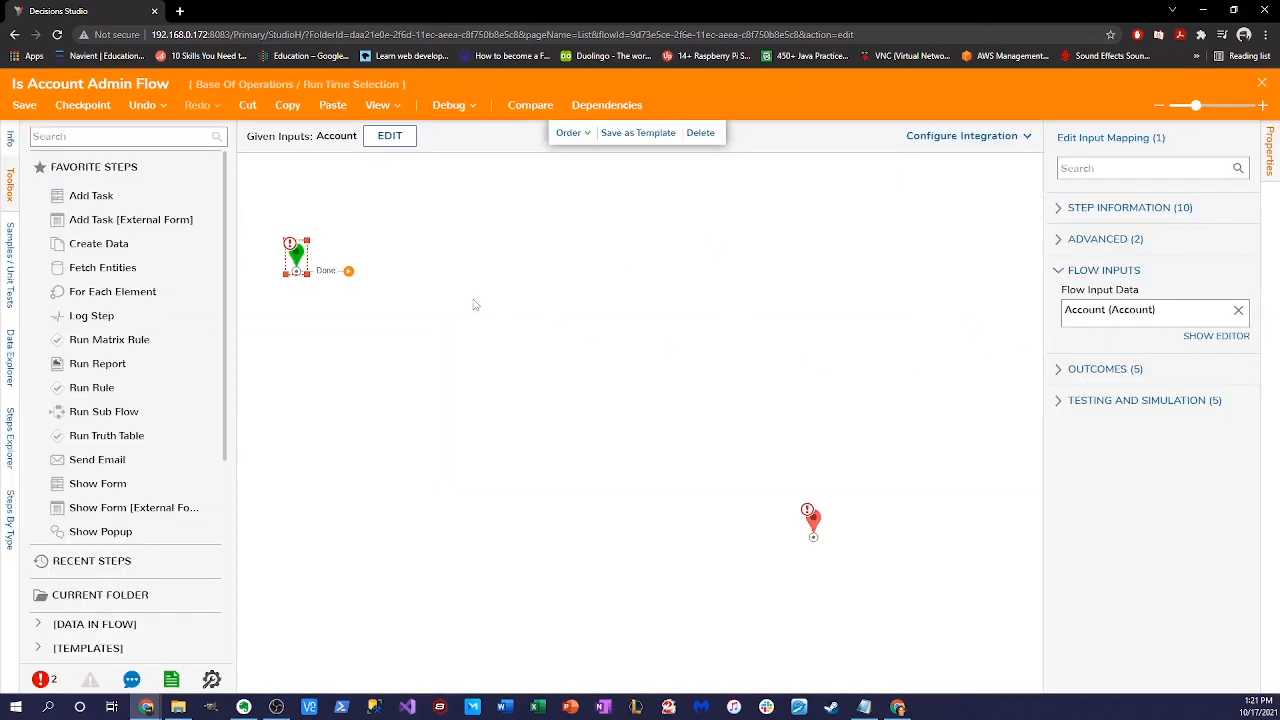
# - Move the end step up and place a String Equals - Advanced step after start
pyautogui.moveTo(808, 517); pyautogui.dragTo(778, 410)
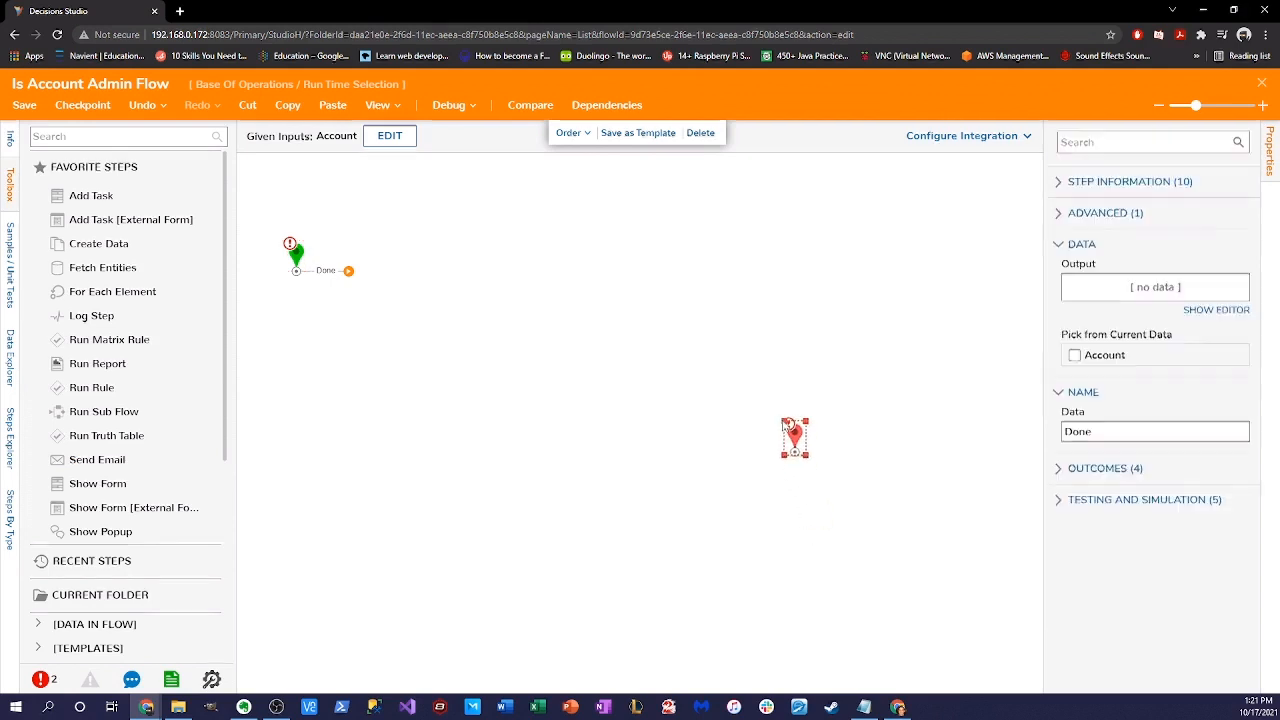
pyautogui.click(189, 134)
pyautogui.write('simpl')
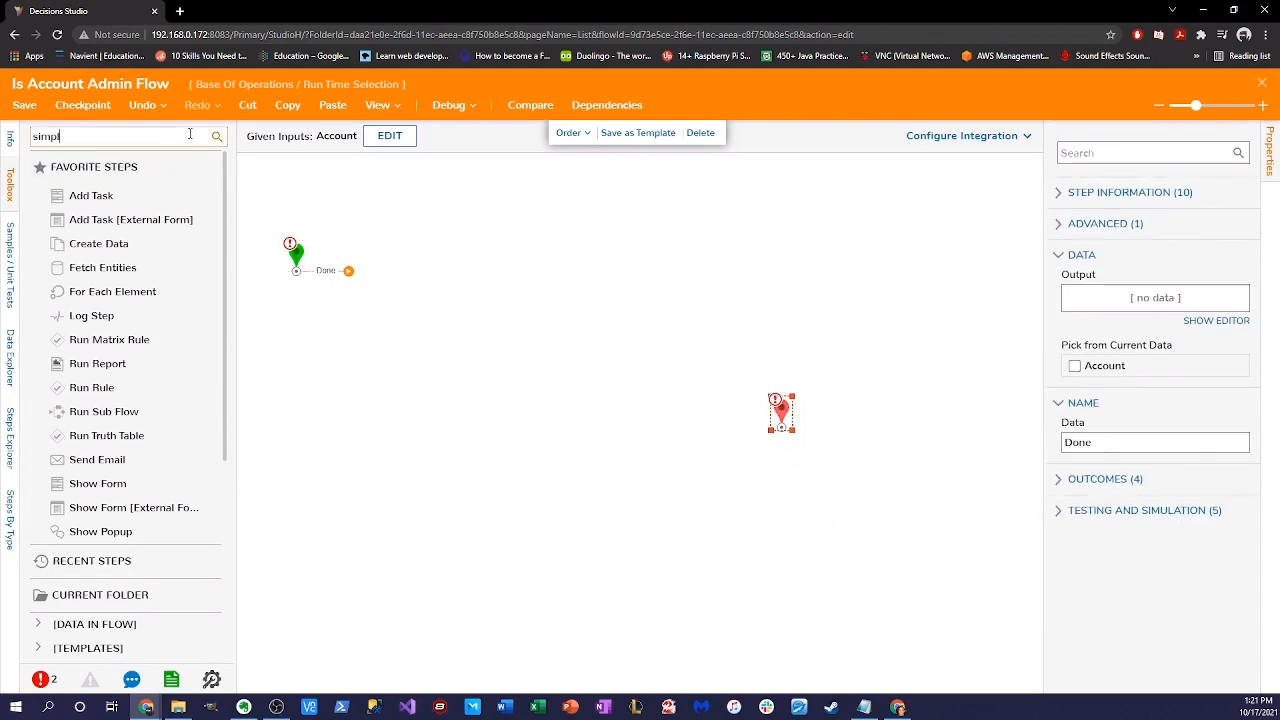
pyautogui.press('BackSpace')
pyautogui.press('BackSpace')
pyautogui.press('BackSpace')
pyautogui.press('BackSpace')
pyautogui.press('BackSpace')
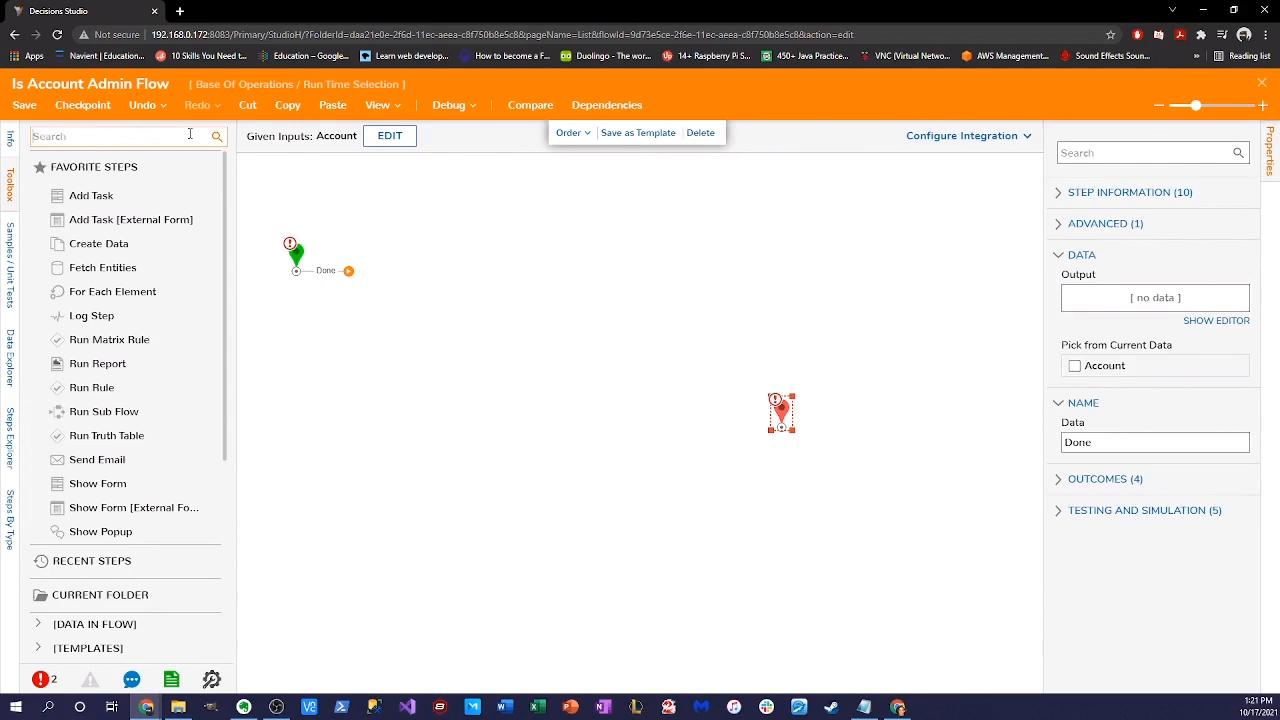
pyautogui.write('string equals')
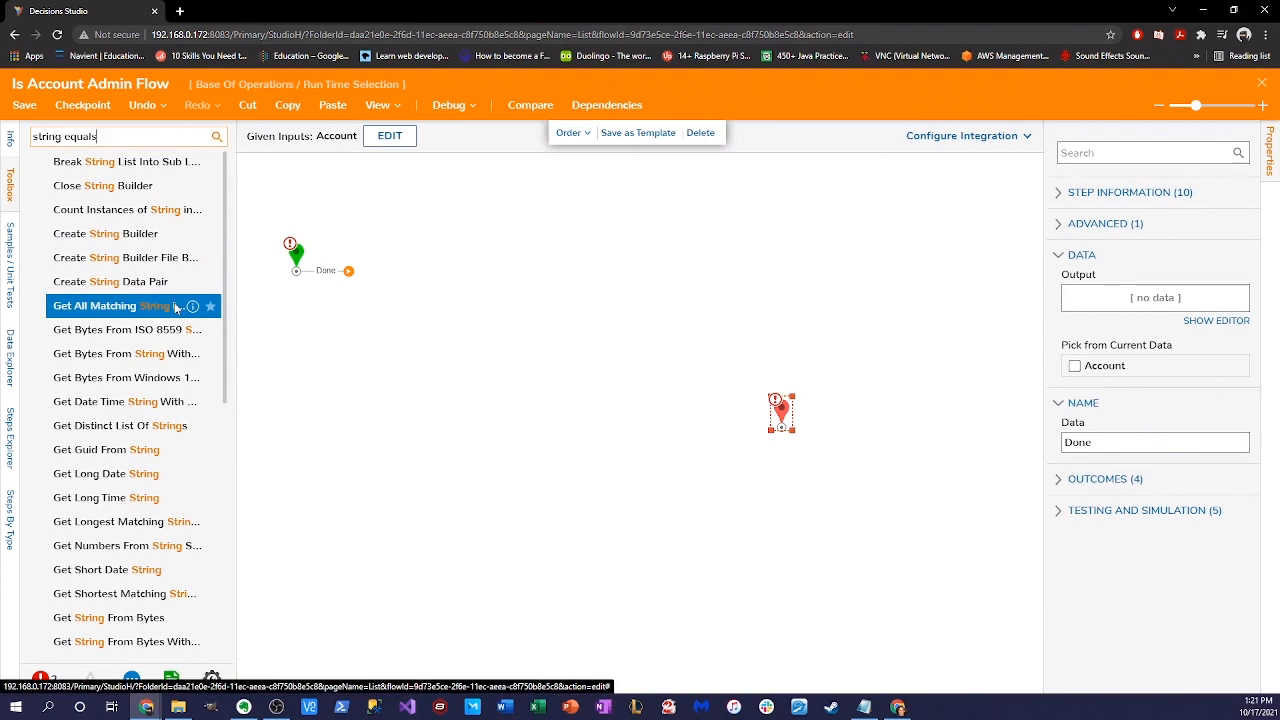
pyautogui.moveTo(140, 162); pyautogui.dragTo(521, 348)
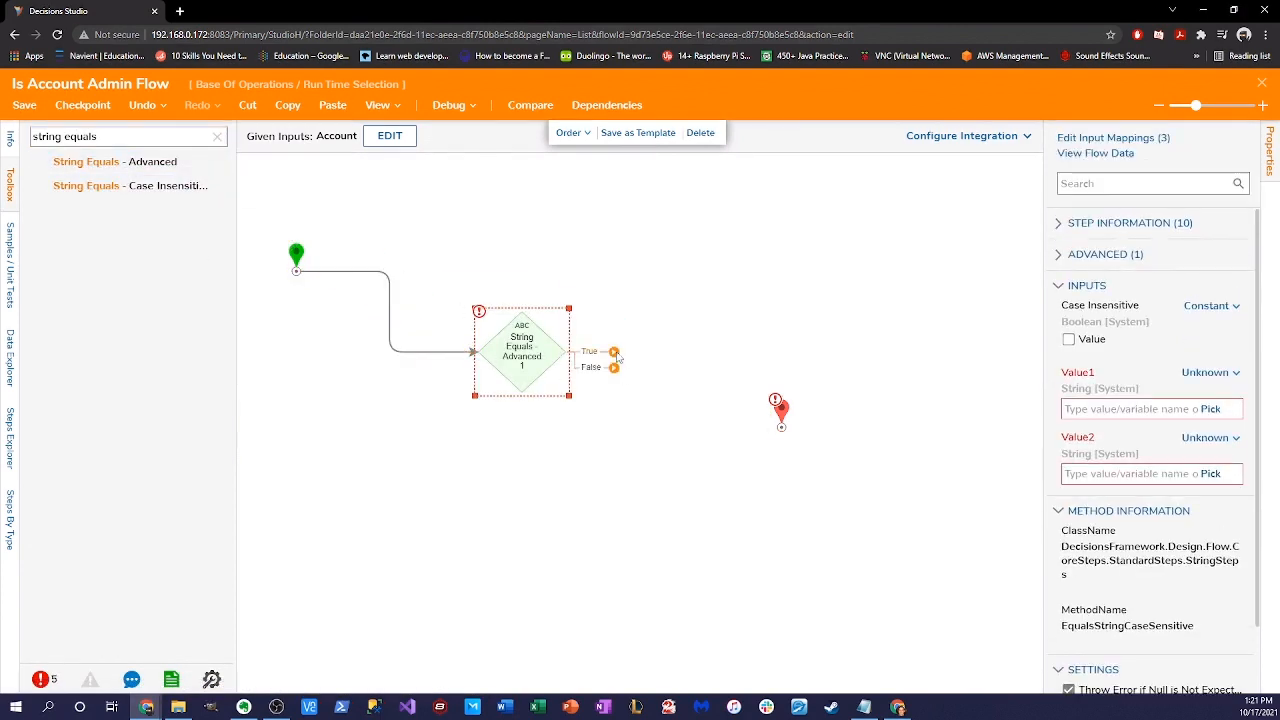
# - Connect both the True and False outcomes of the check to the end step
pyautogui.moveTo(615, 353); pyautogui.dragTo(780, 425)
pyautogui.moveTo(782, 410)
pyautogui.mouseDown()
pyautogui.moveTo(772, 296)
pyautogui.moveTo(779, 424)
pyautogui.mouseUp()
pyautogui.moveTo(613, 367); pyautogui.dragTo(780, 432)
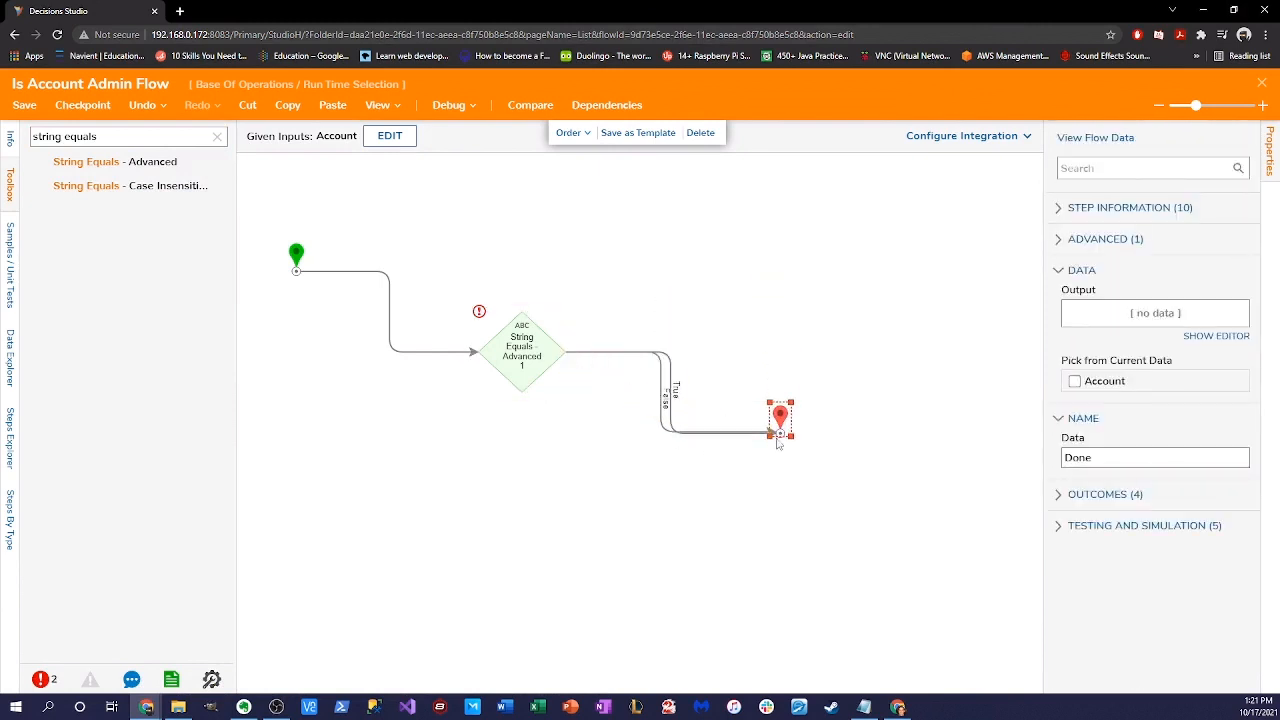
pyautogui.click(576, 353)
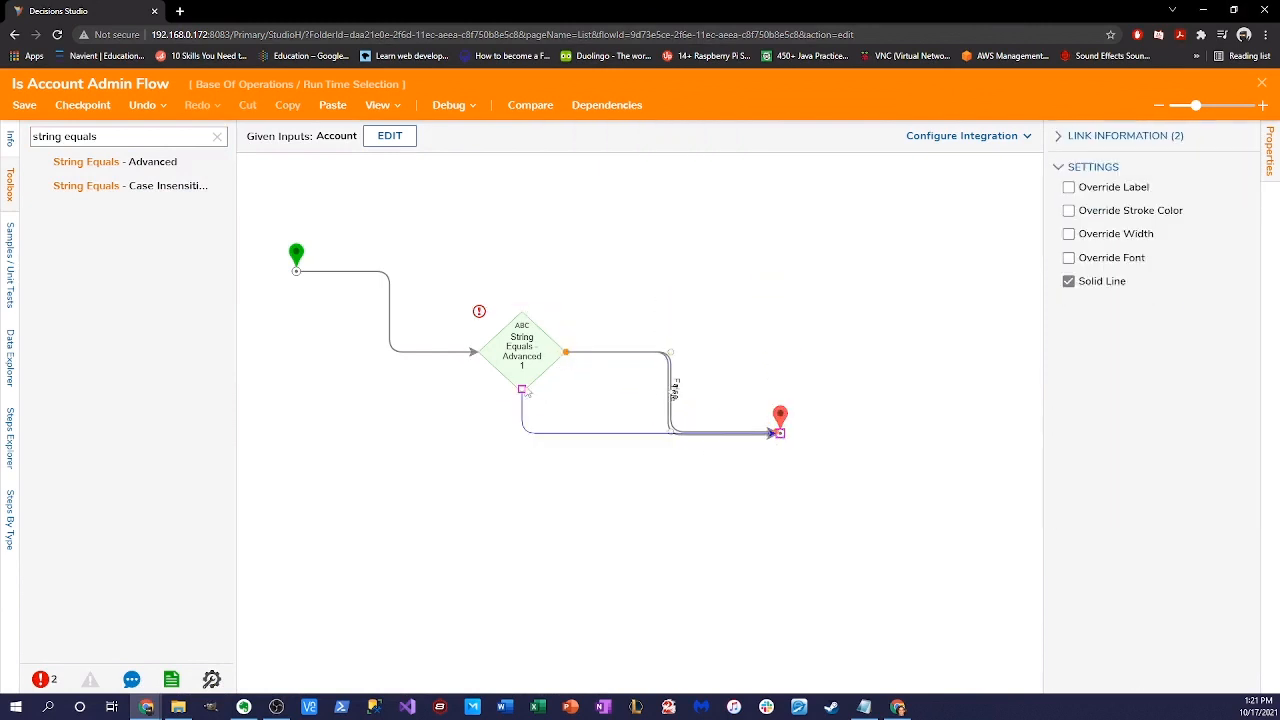
pyautogui.click(560, 360)
pyautogui.click(772, 410)
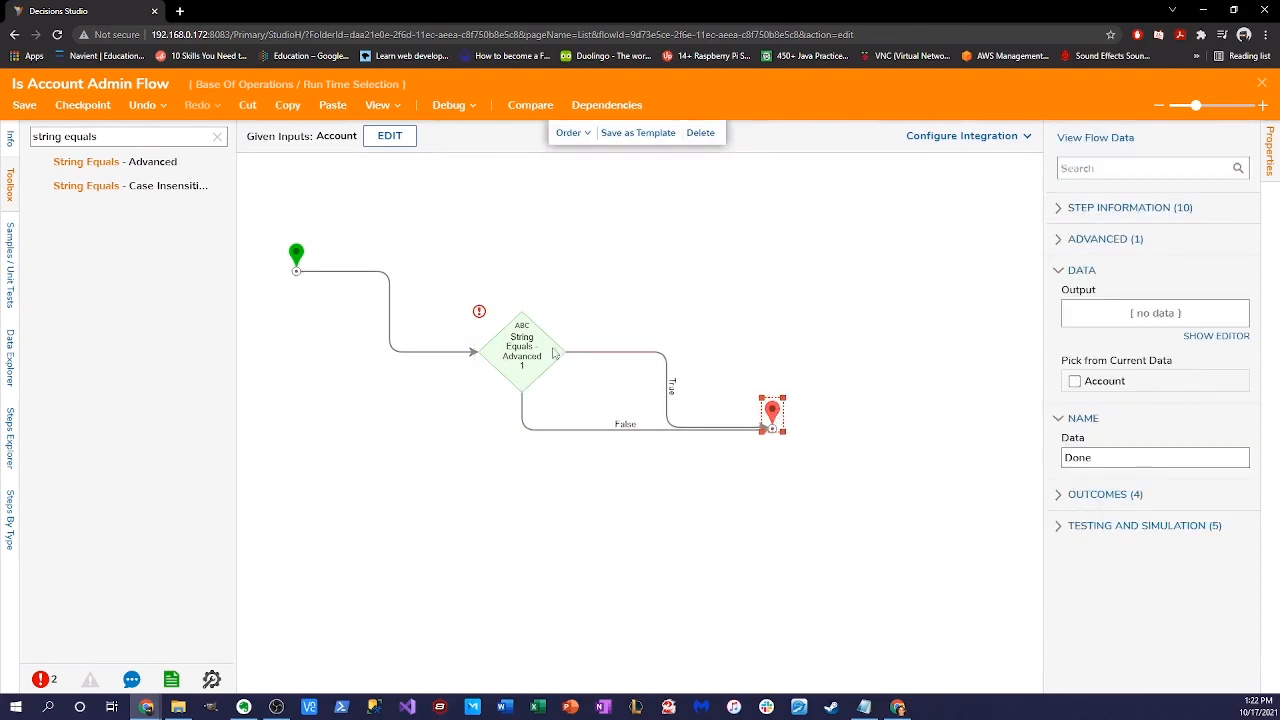
pyautogui.click(553, 352)
# - Set Value1 to flow data Account.EmailAddress and make Value2 a constant
pyautogui.click(1210, 372)
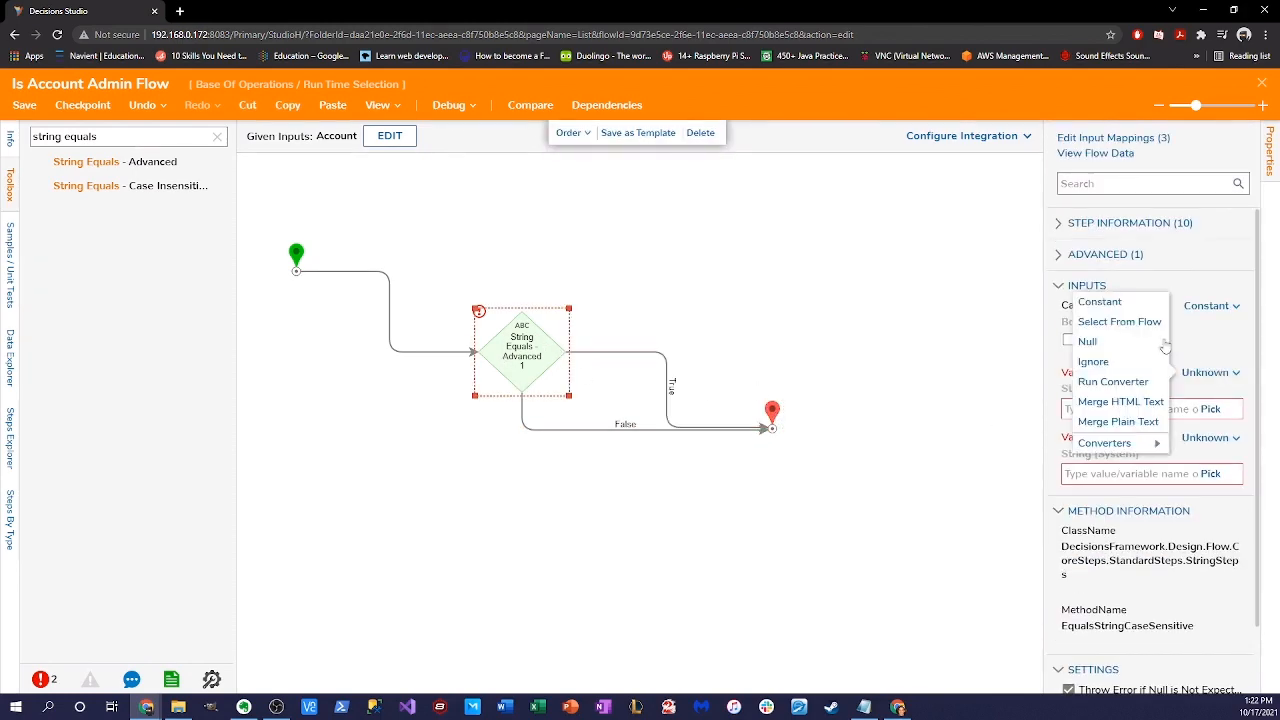
pyautogui.click(1124, 325)
pyautogui.click(500, 268)
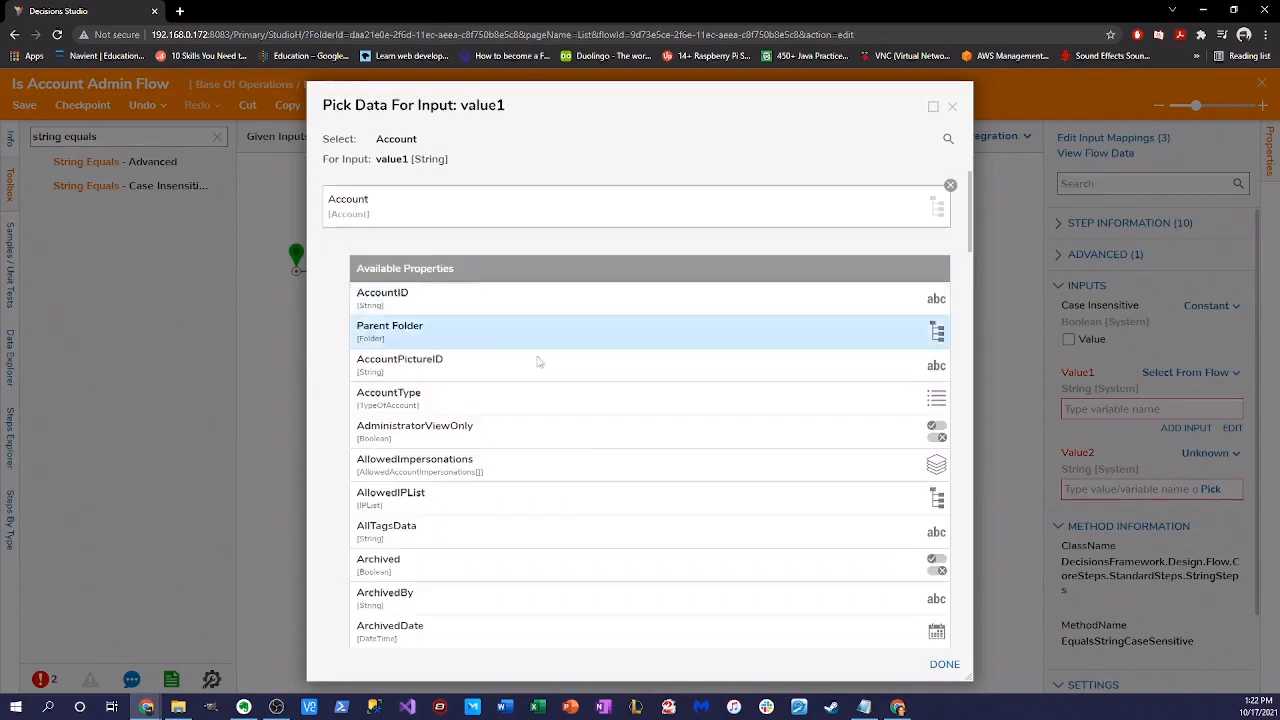
pyautogui.scroll(-7, 538, 362)
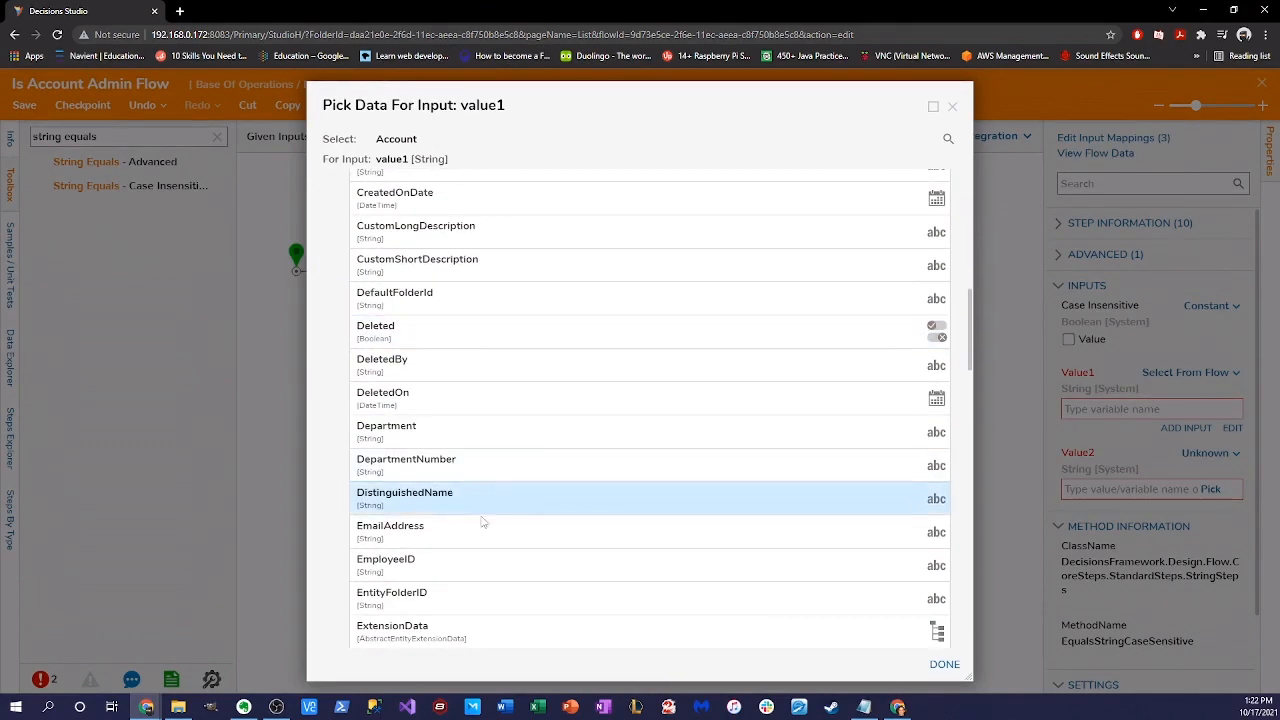
pyautogui.click(482, 521)
pyautogui.click(944, 664)
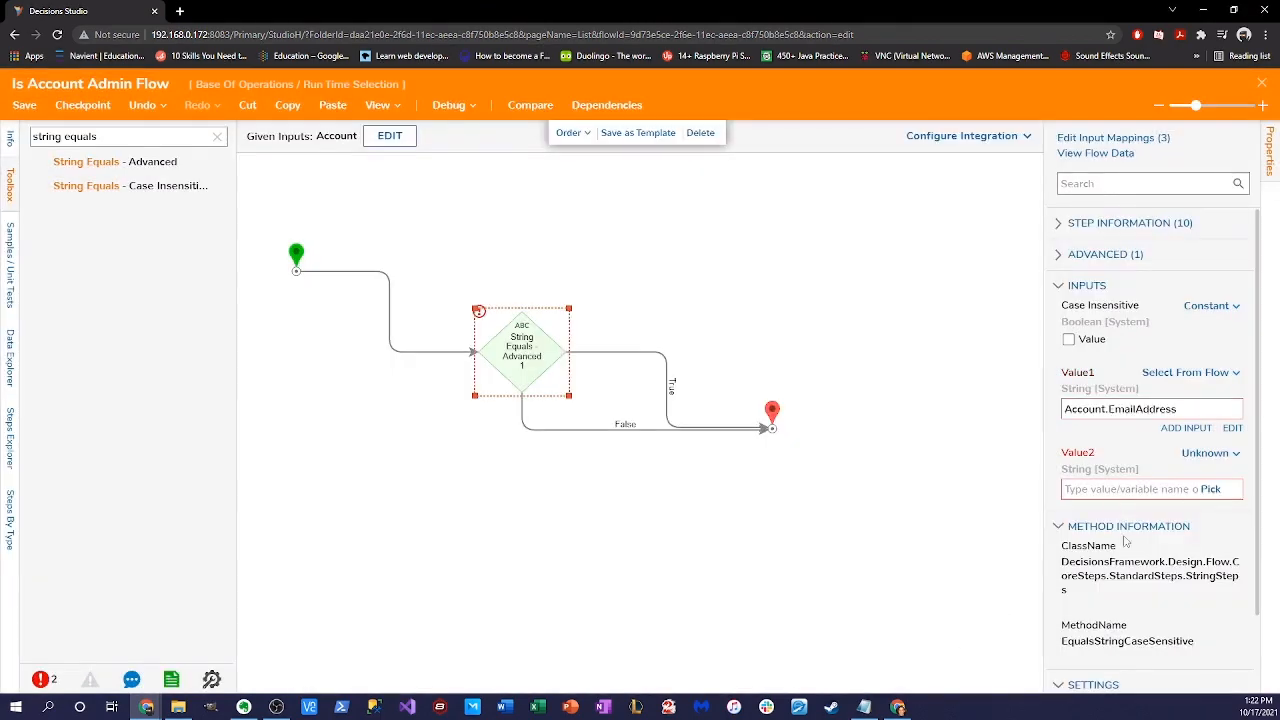
pyautogui.click(1208, 453)
pyautogui.click(1090, 381)
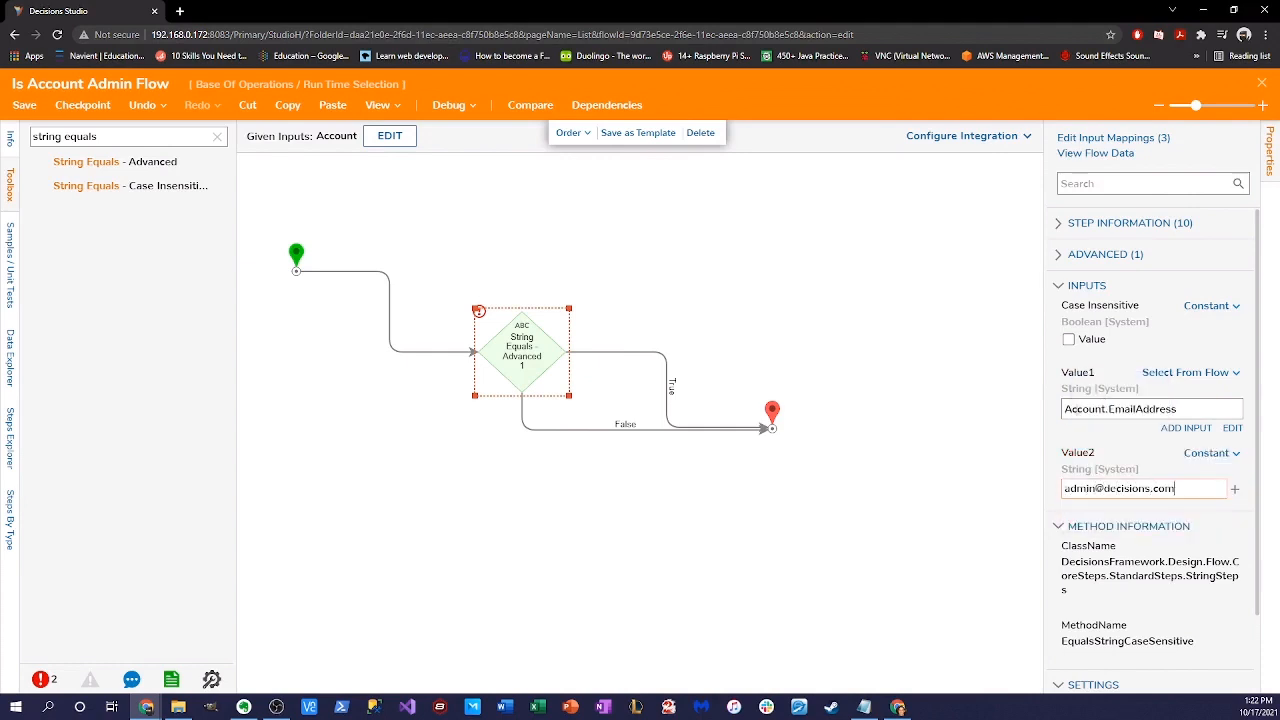
pyautogui.click(821, 261)
pyautogui.click(794, 306)
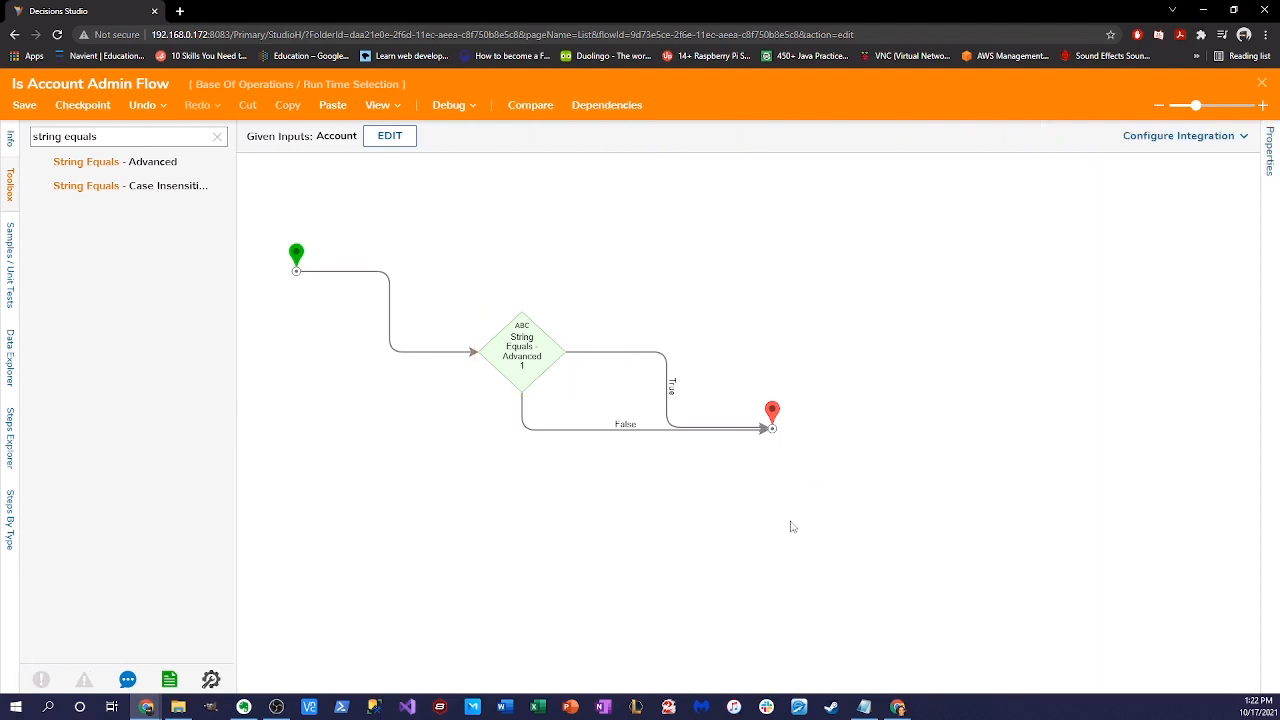
pyautogui.click(773, 420)
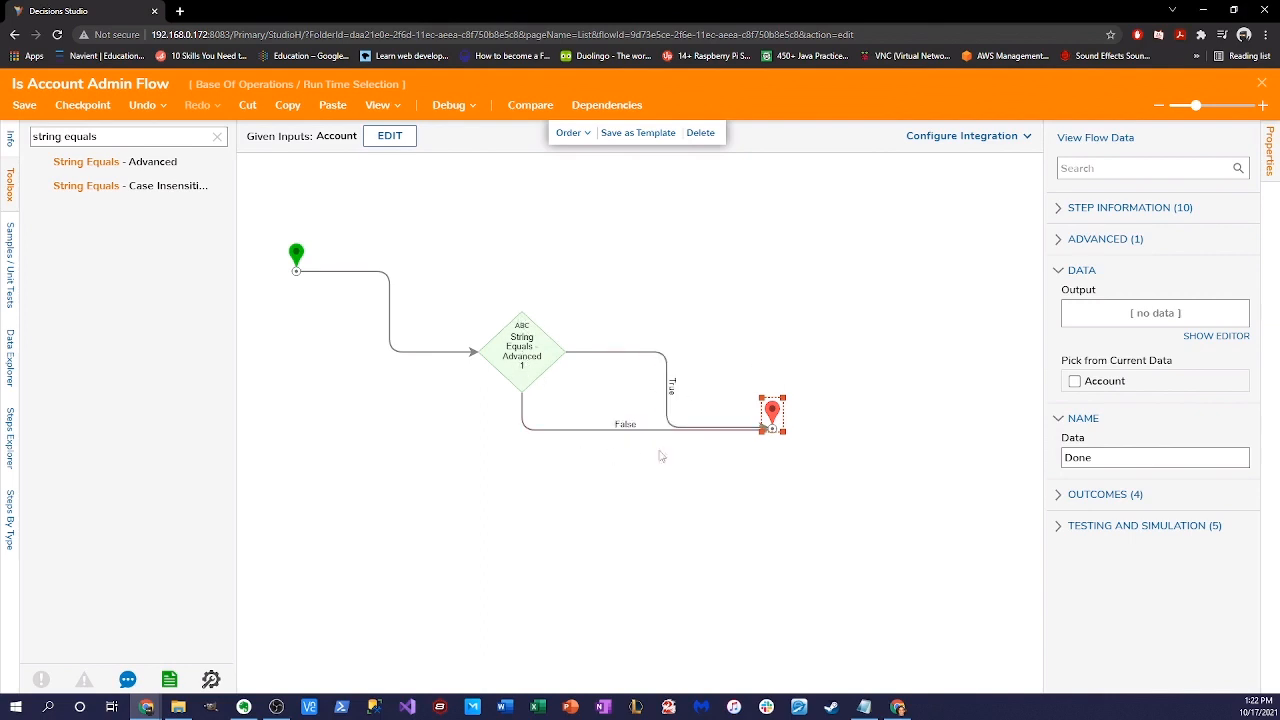
# - Save the Is Account Admin Flow twice, then close its designer to return to Run Time Selection
pyautogui.click(24, 105)
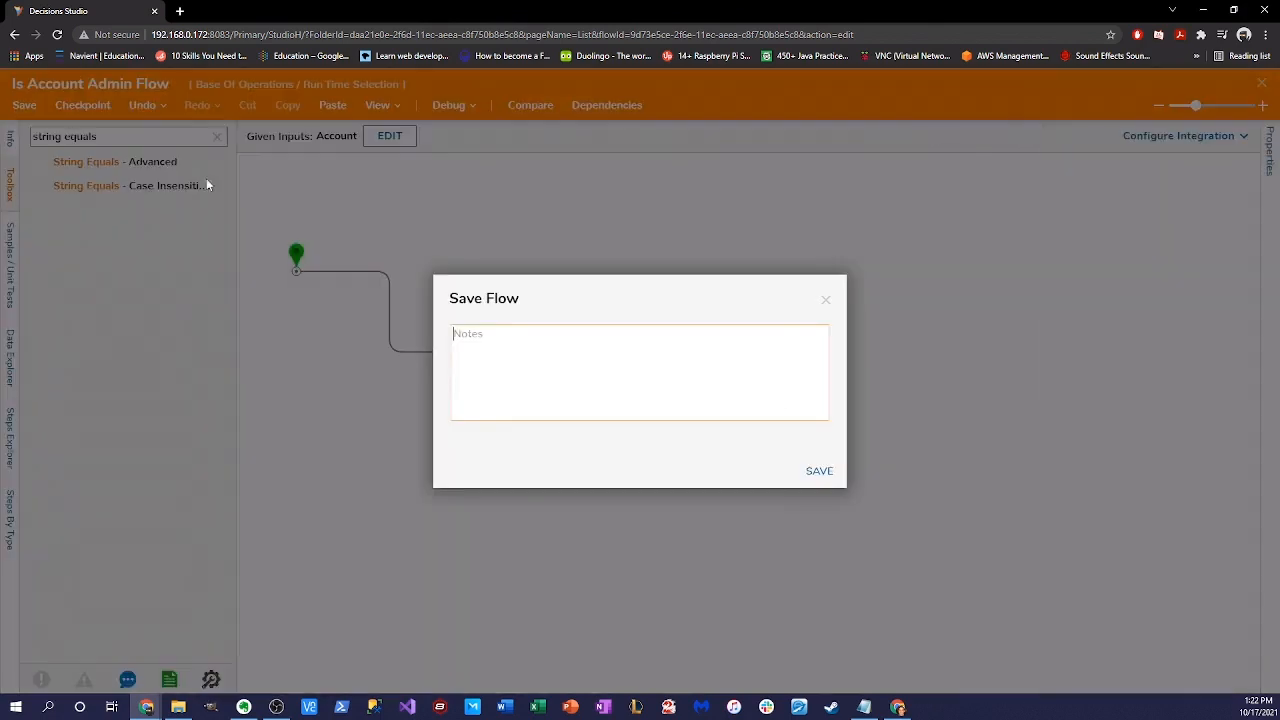
pyautogui.click(819, 471)
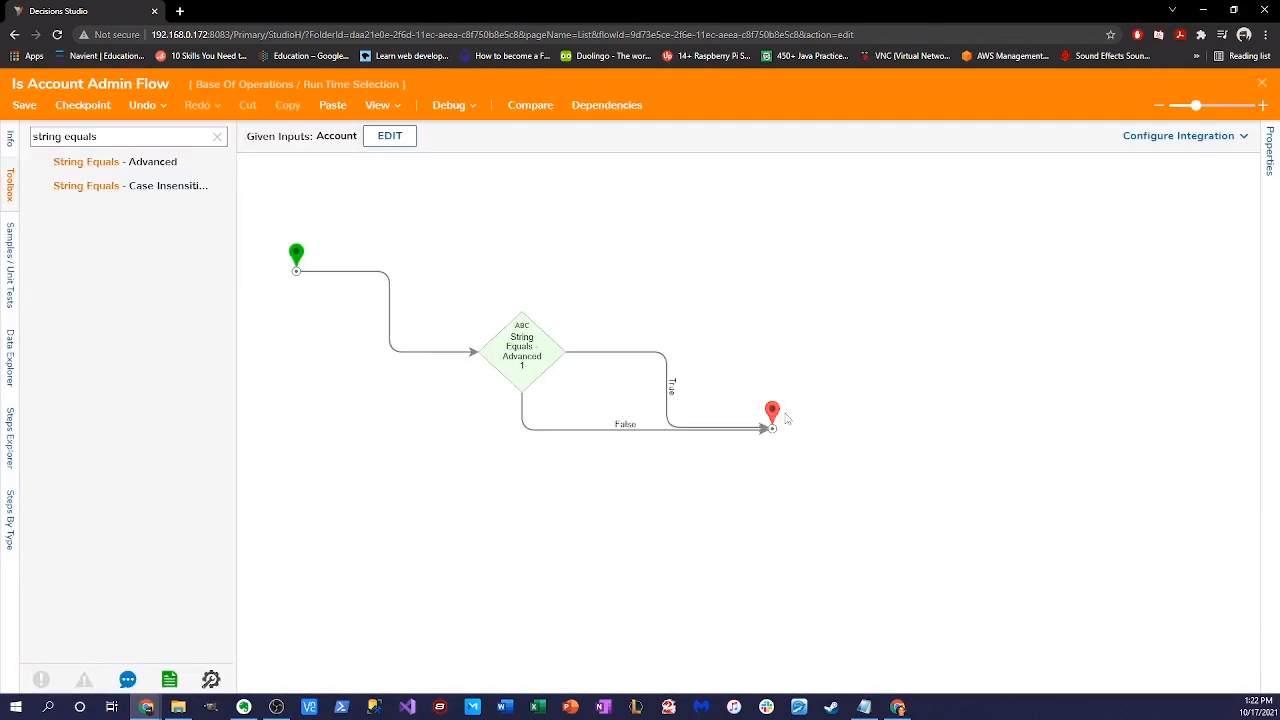
pyautogui.click(777, 417)
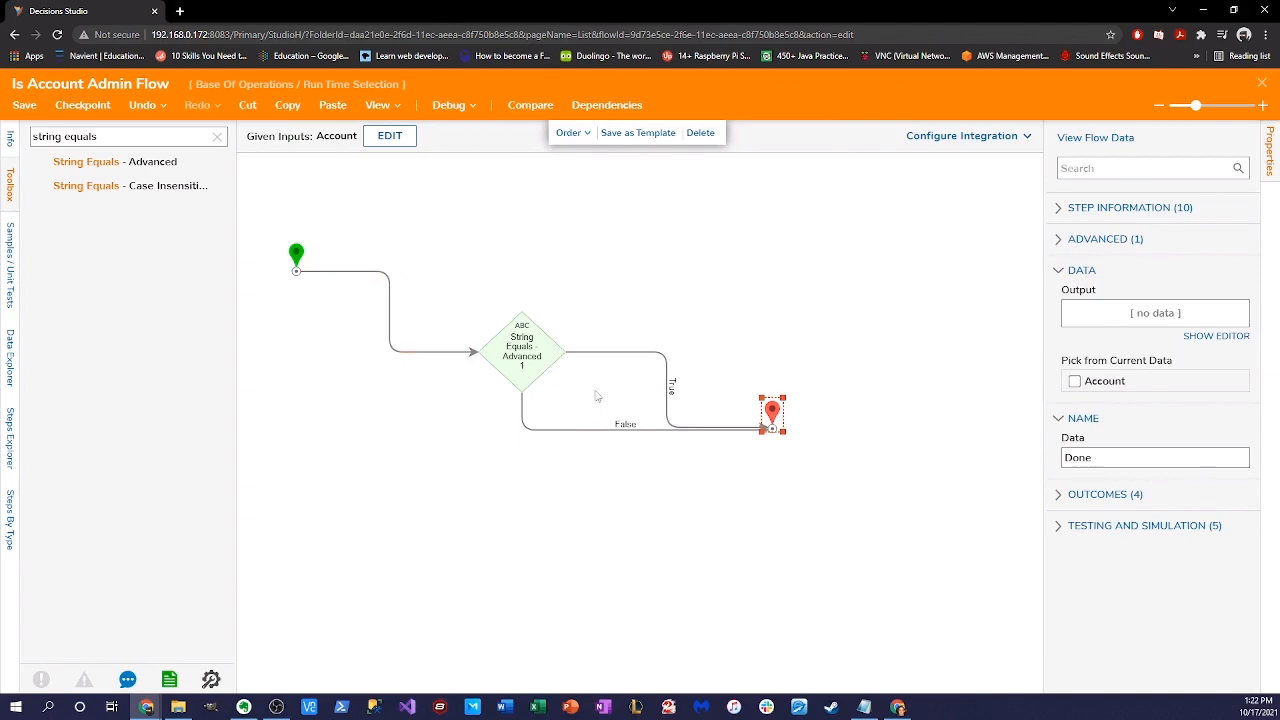
pyautogui.click(24, 105)
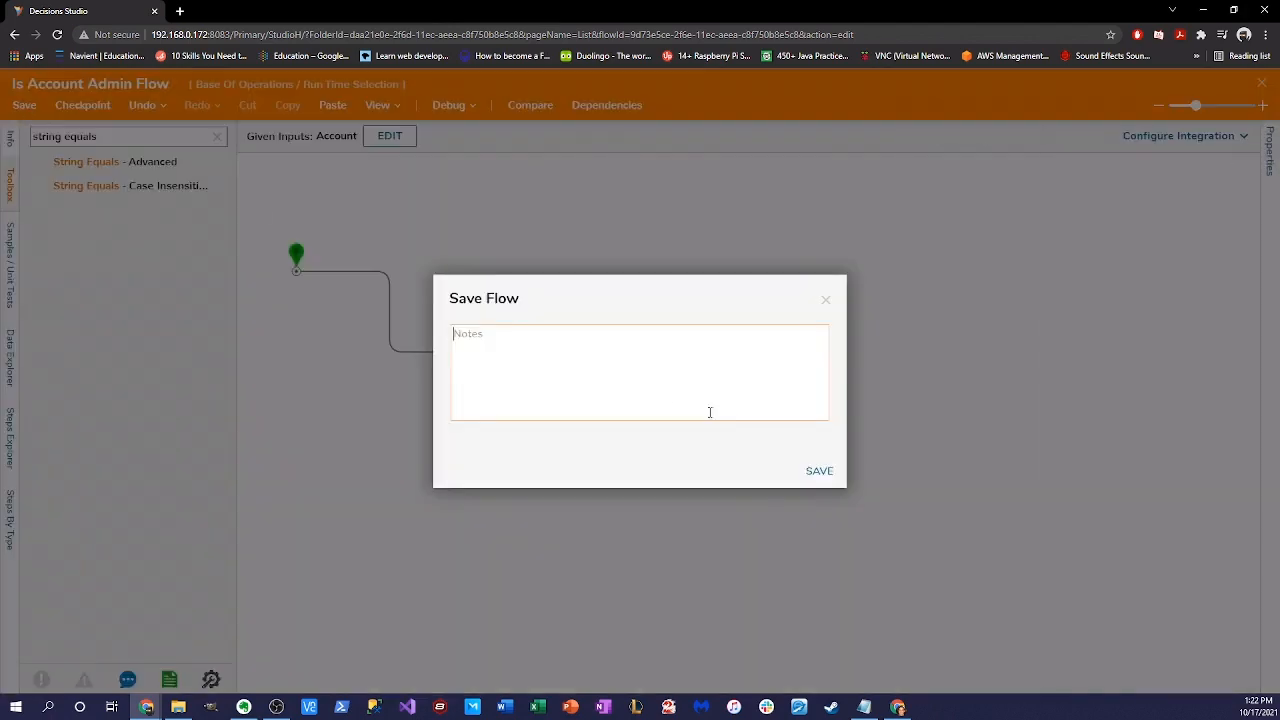
pyautogui.click(818, 471)
pyautogui.click(1262, 84)
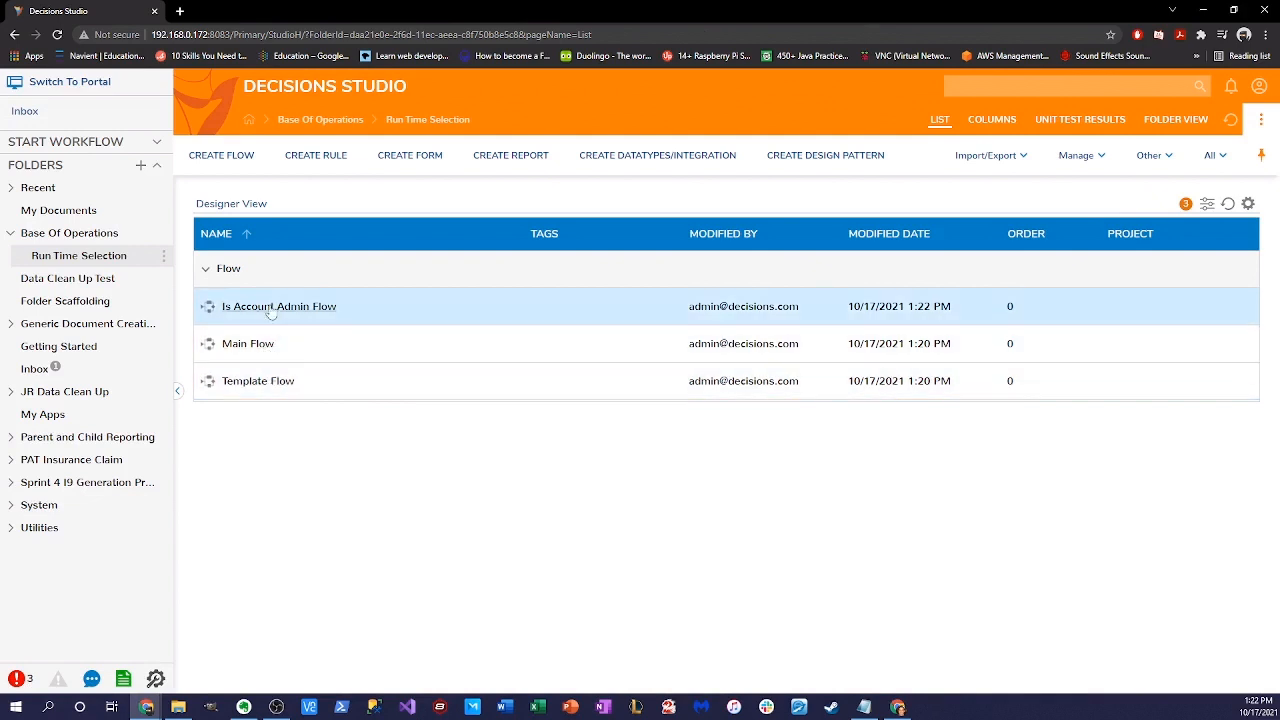
# - Create a standard flow named 'Assign Admin Something (Flow 2)'
pyautogui.click(221, 155)
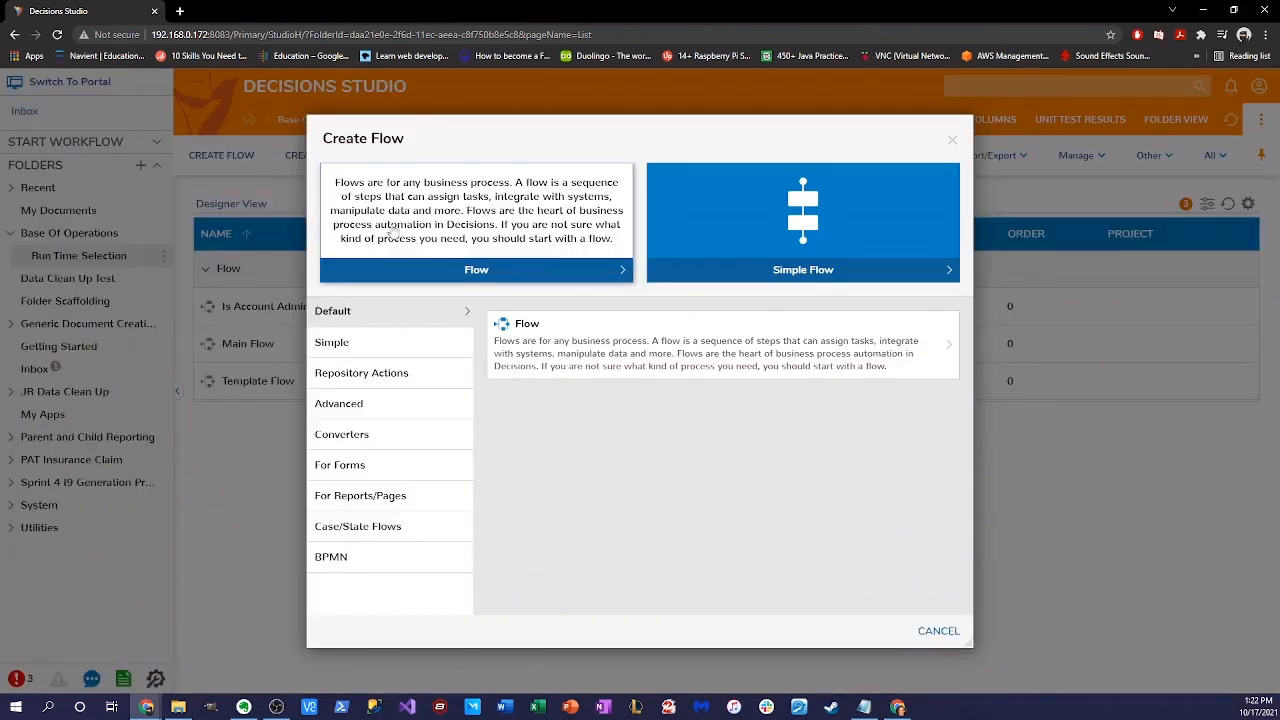
pyautogui.click(555, 235)
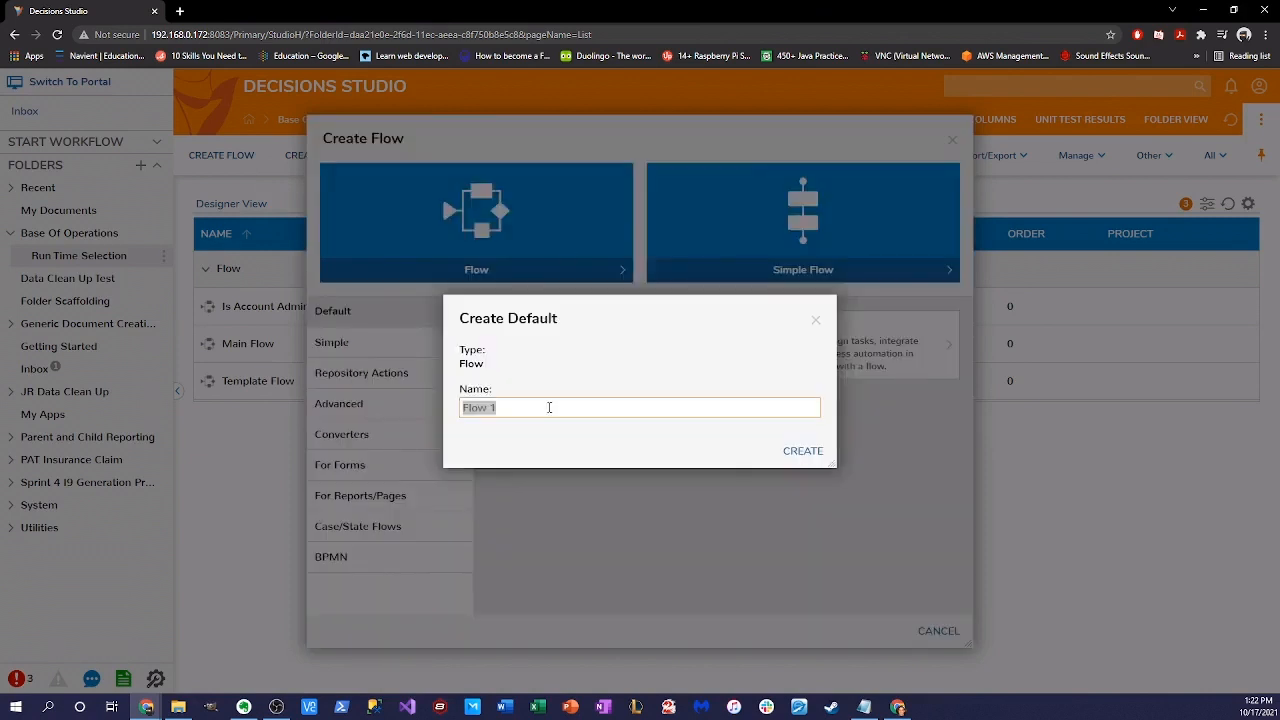
pyautogui.write('Assign Admin Something (')
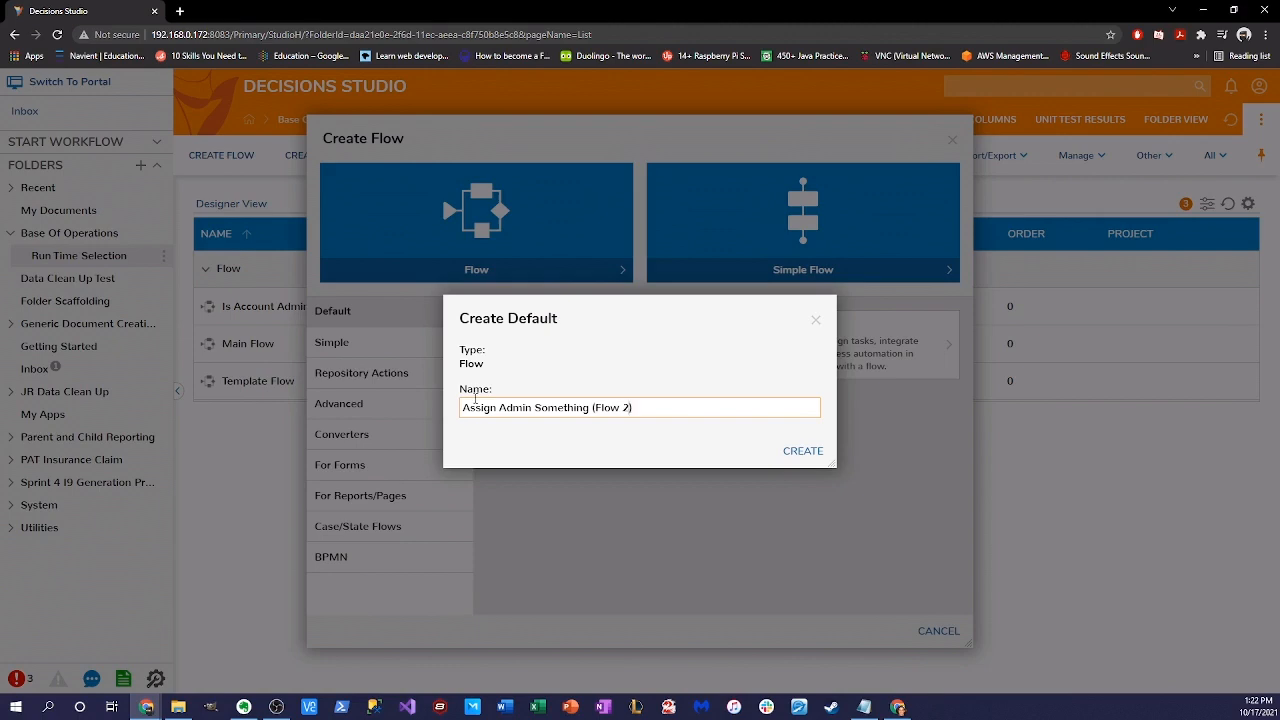
pyautogui.click(804, 451)
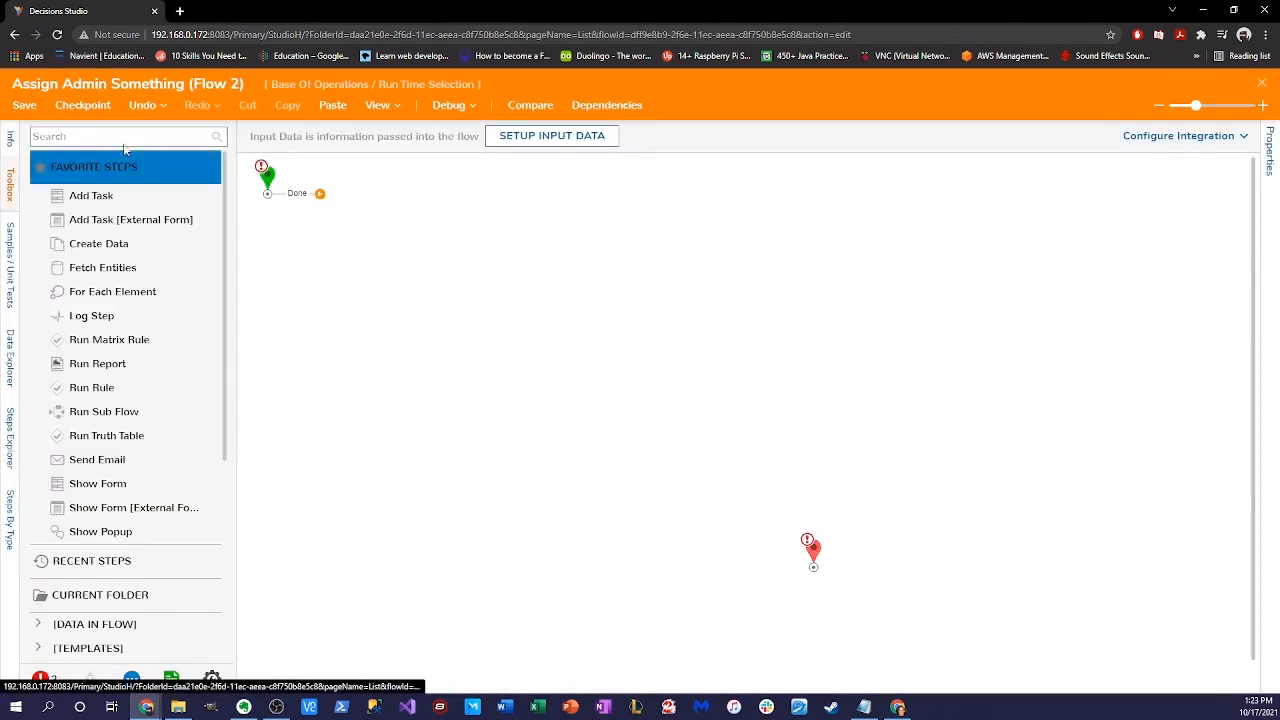
# - Add a task step after Start and assign it to the admin account
pyautogui.moveTo(91, 195); pyautogui.dragTo(466, 332)
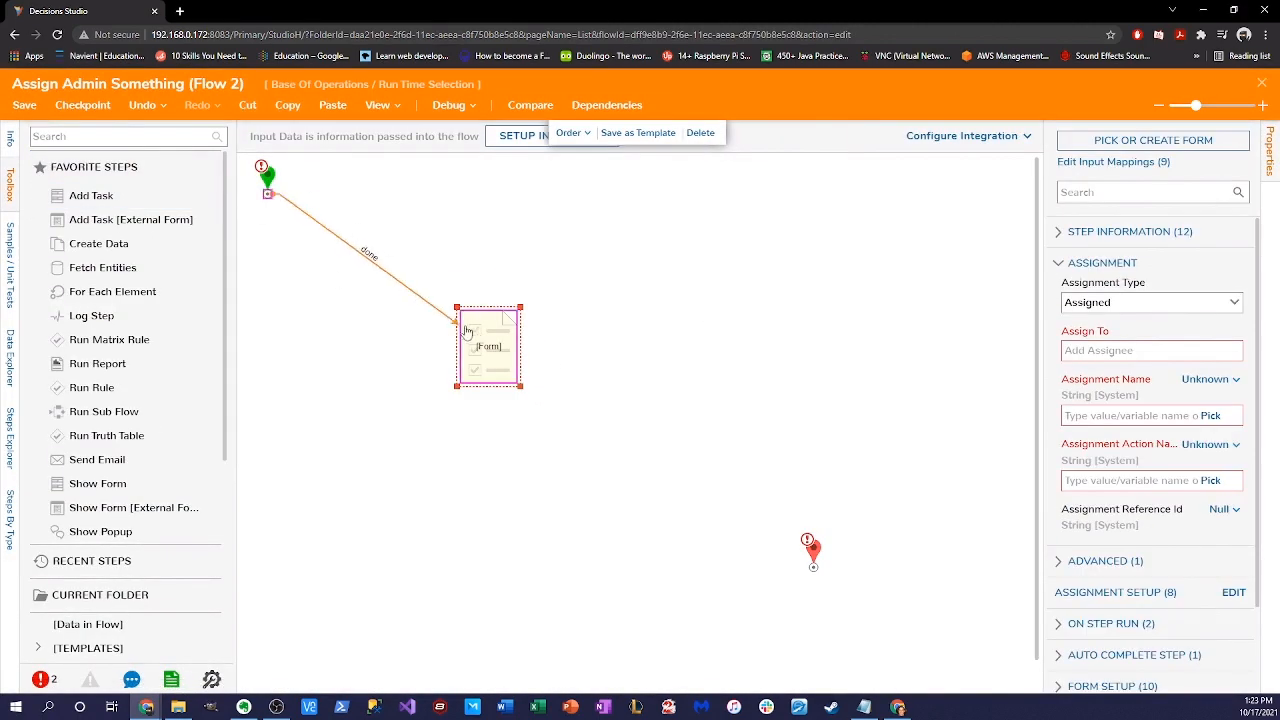
pyautogui.click(1062, 365)
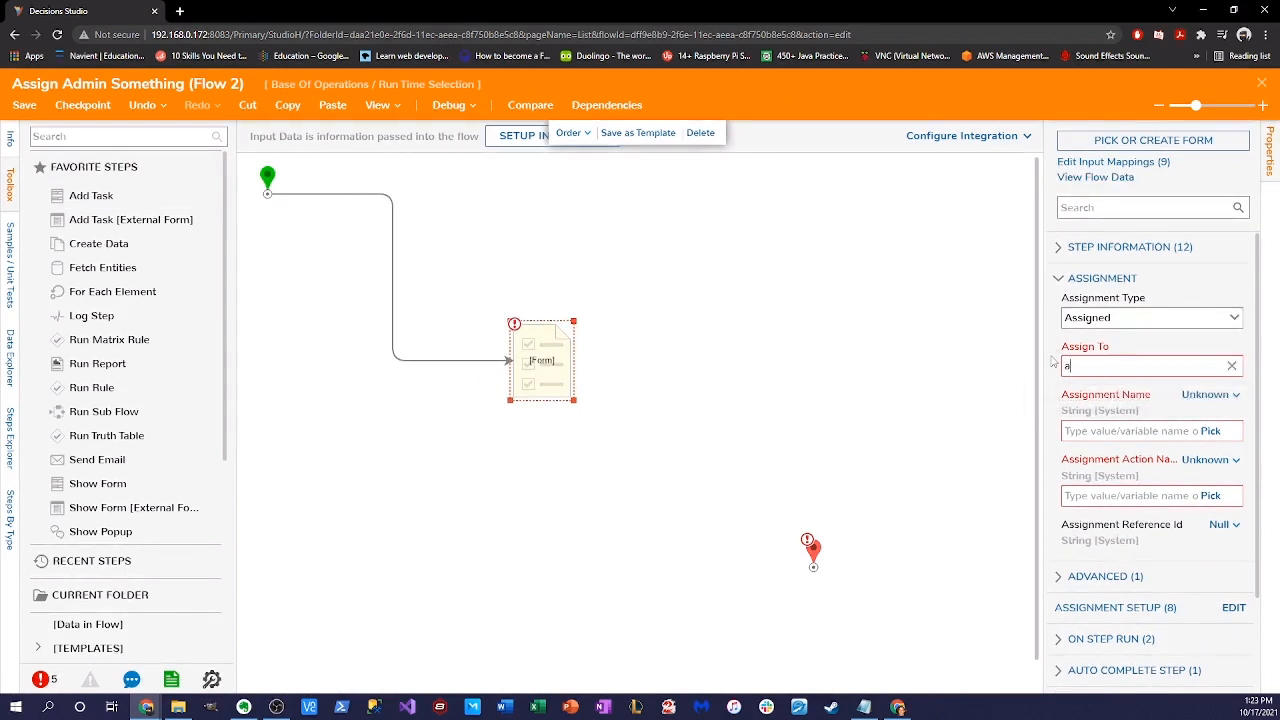
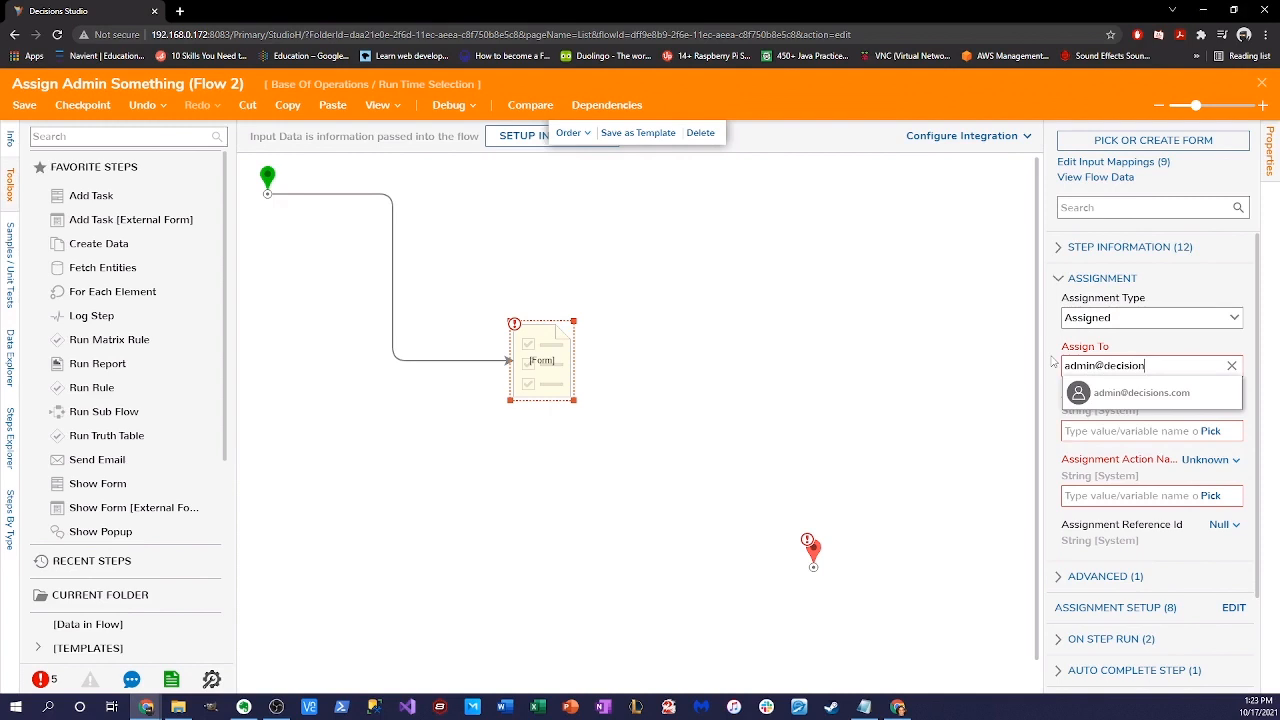
pyautogui.click(1095, 394)
# - Set the task's Assignment Name and Action Name to the constant 'Test'
pyautogui.click(1211, 432)
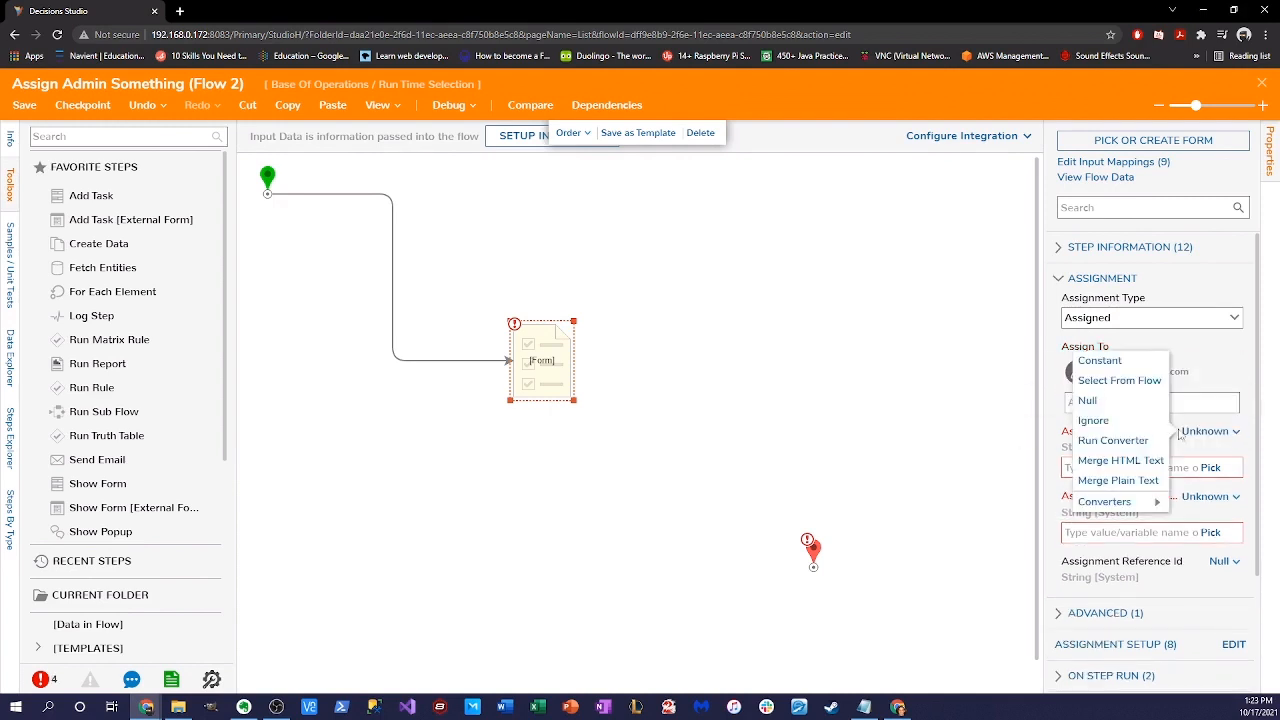
pyautogui.click(1106, 363)
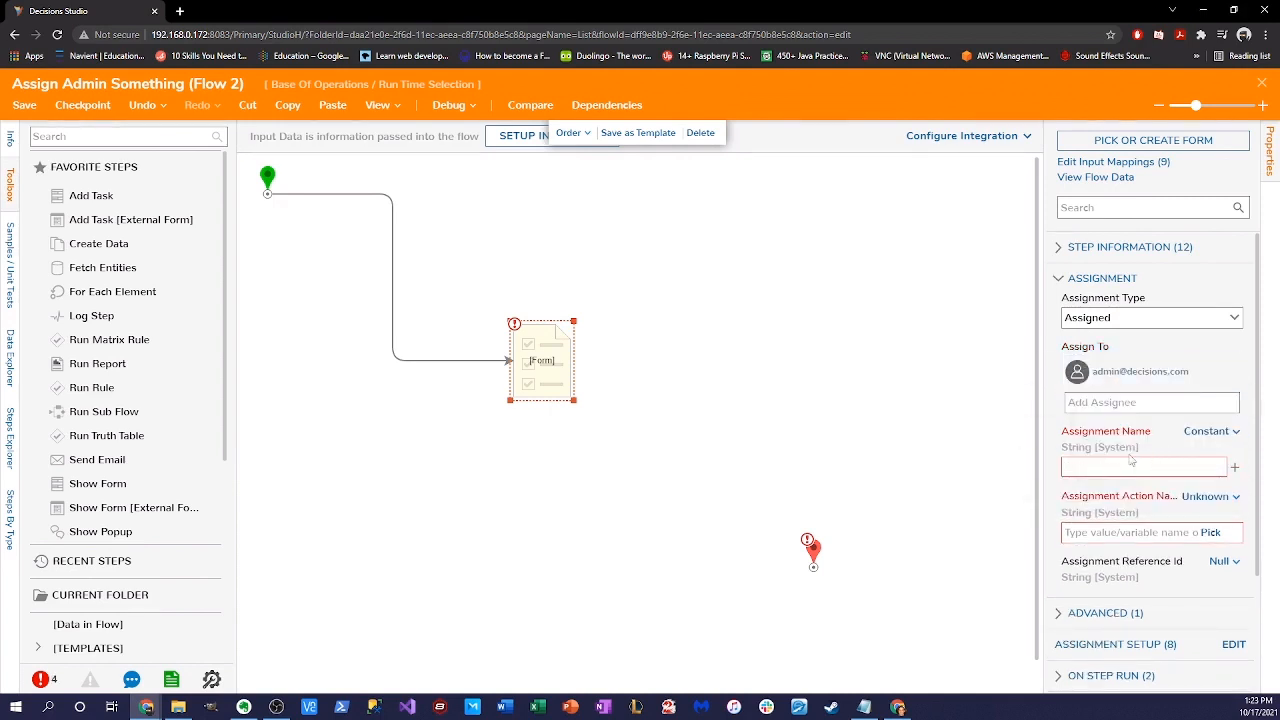
pyautogui.click(1205, 496)
pyautogui.click(1090, 421)
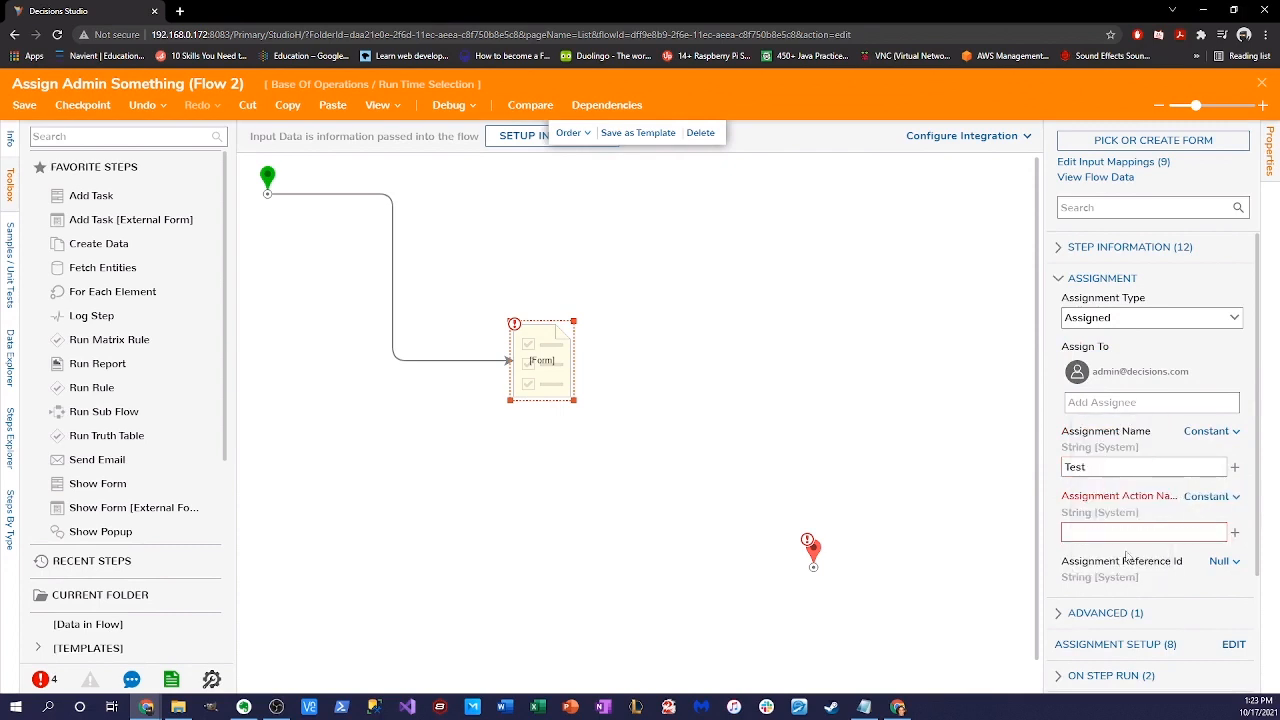
pyautogui.click(1124, 533)
pyautogui.write('Test')
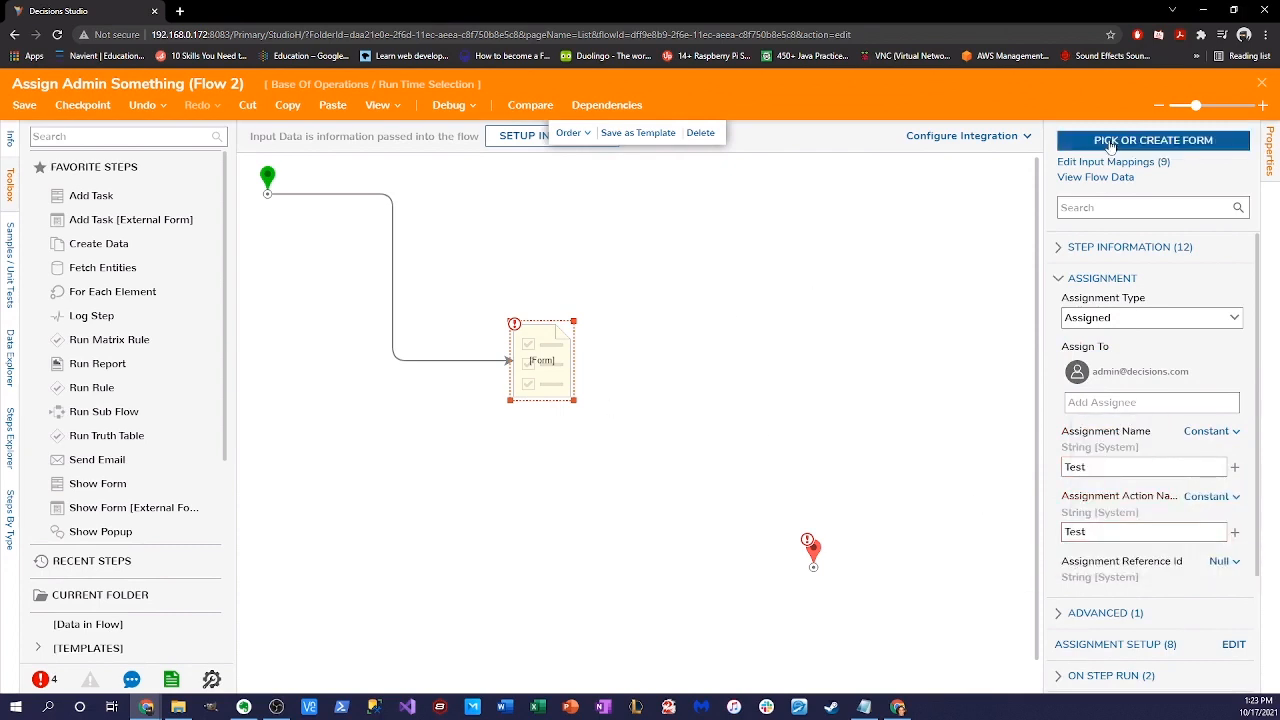
pyautogui.click(1100, 141)
# - Use the recently used Html Display form for the task and connect its outcome to End
pyautogui.click(783, 476)
pyautogui.click(512, 147)
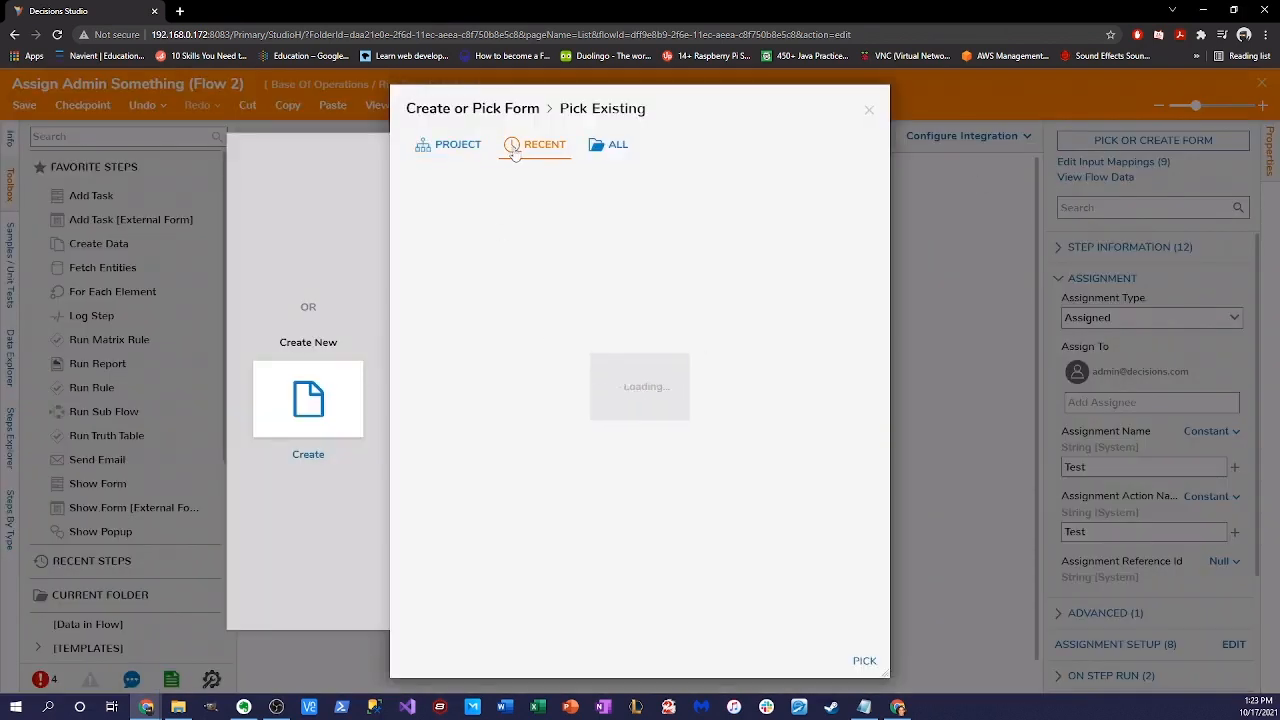
pyautogui.click(466, 257)
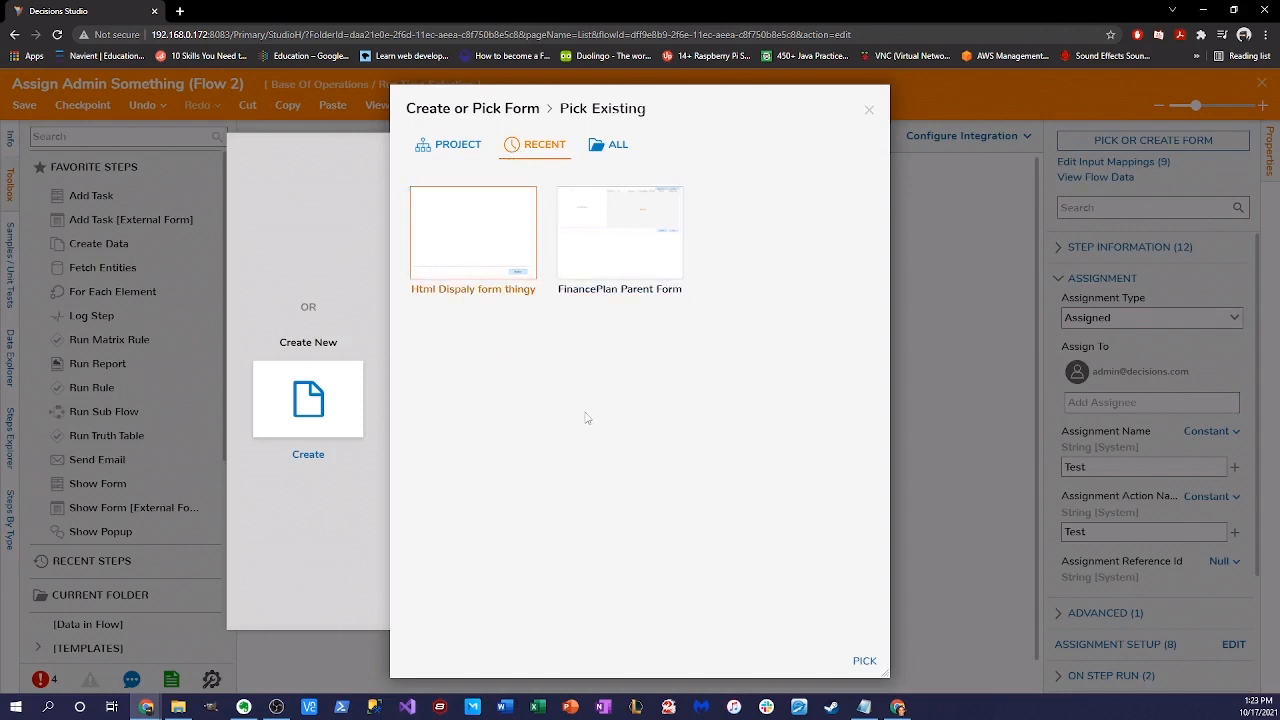
pyautogui.click(860, 661)
pyautogui.moveTo(618, 363); pyautogui.dragTo(814, 564)
pyautogui.click(747, 321)
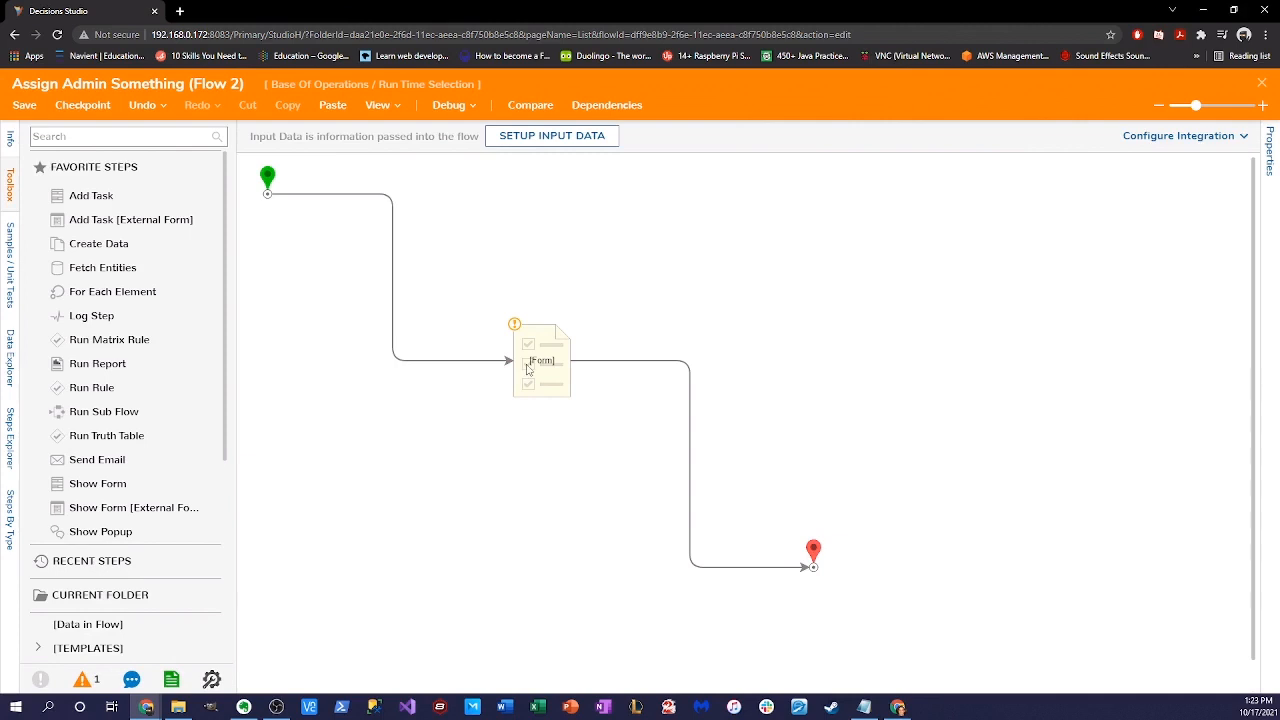
# - Set the form step's Data input to a constant value
pyautogui.click(528, 369)
pyautogui.scroll(-3, 1150, 475)
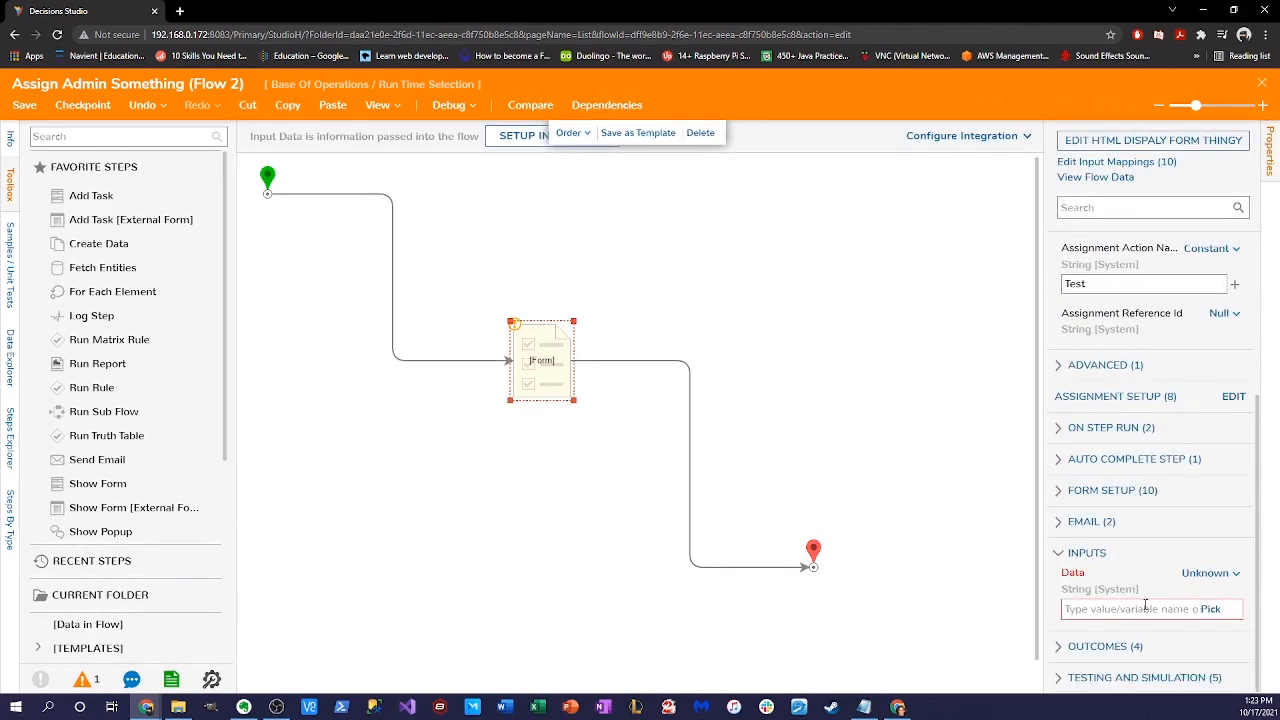
pyautogui.click(1210, 573)
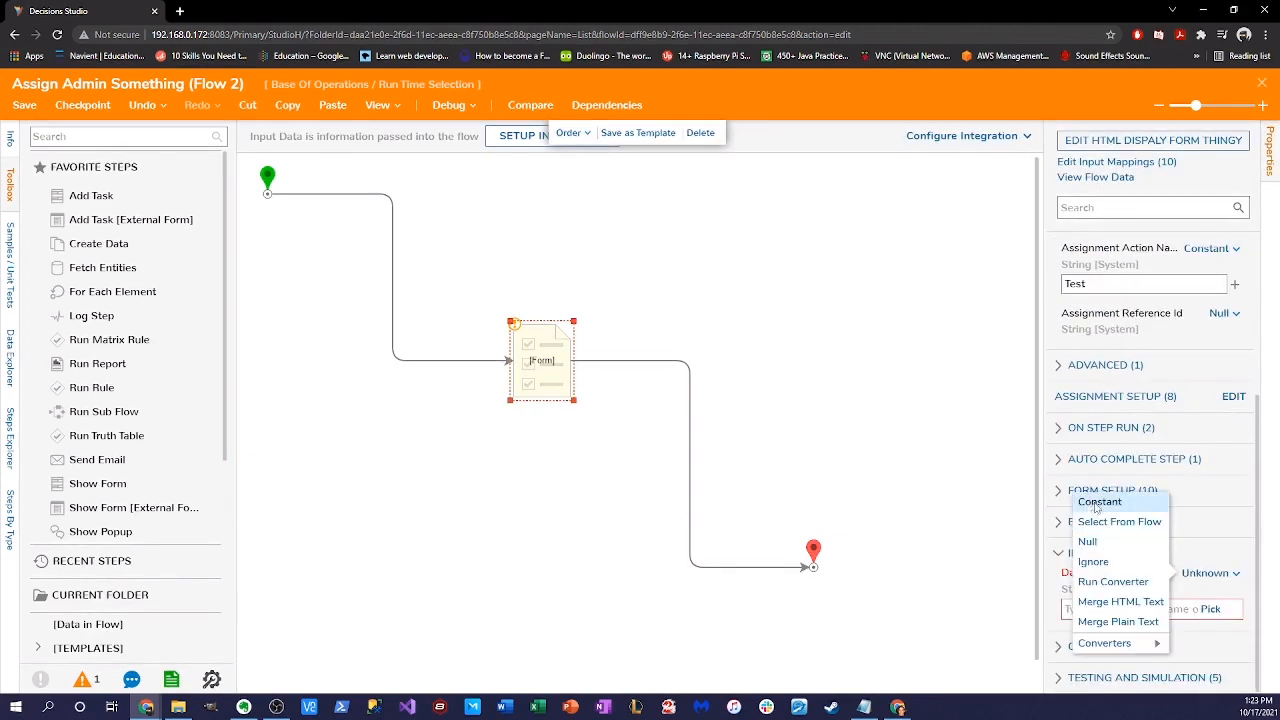
pyautogui.click(1100, 503)
pyautogui.click(1108, 612)
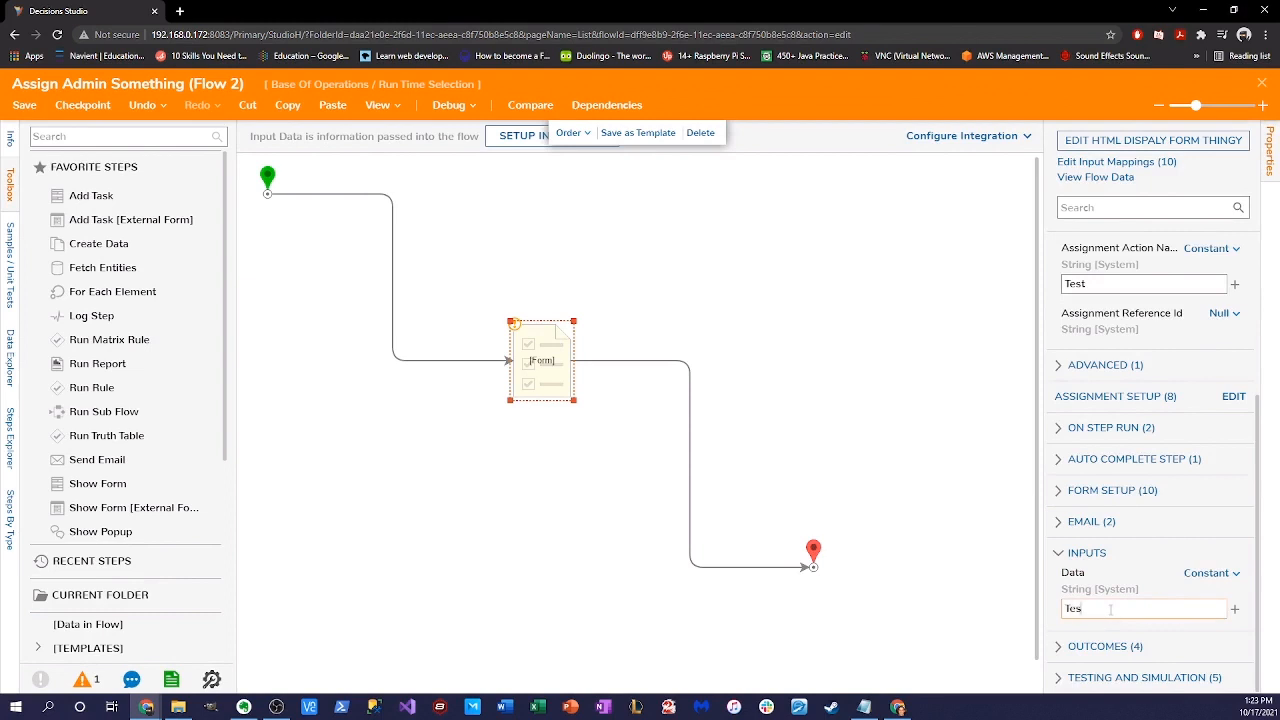
pyautogui.click(808, 368)
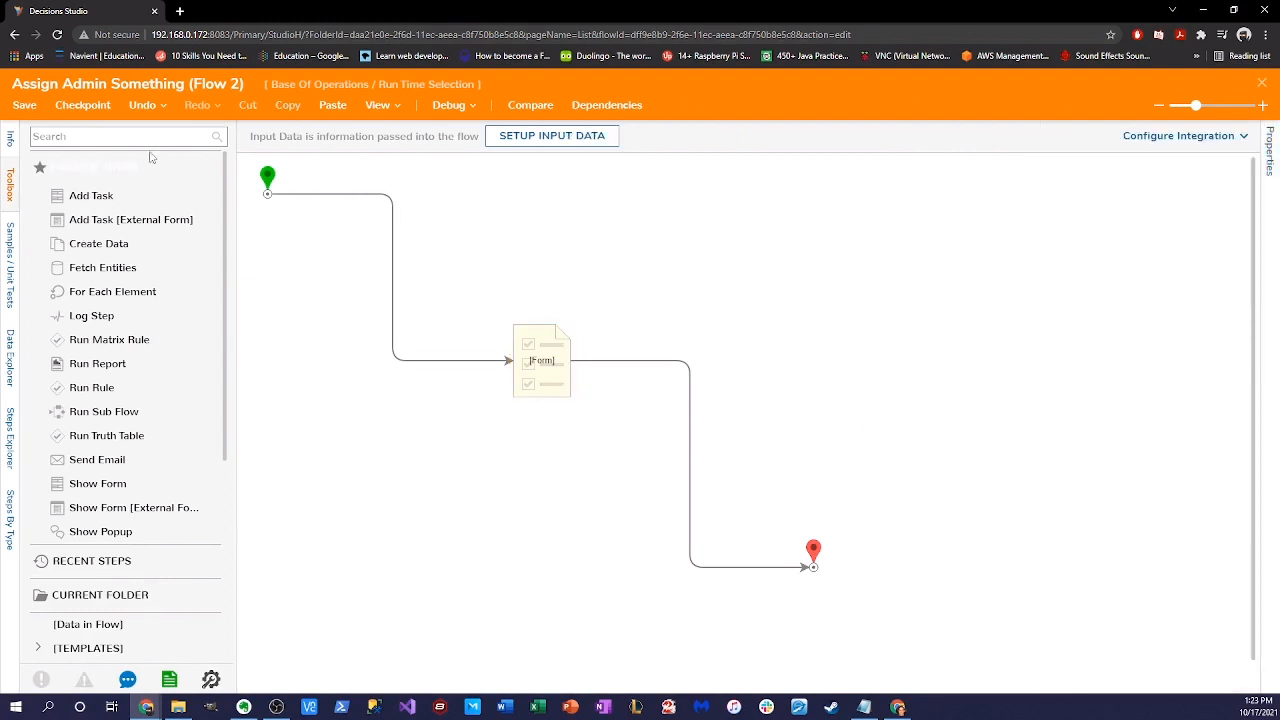
# - Save Assign Admin Something (Flow 2) and close the designer
pyautogui.click(24, 105)
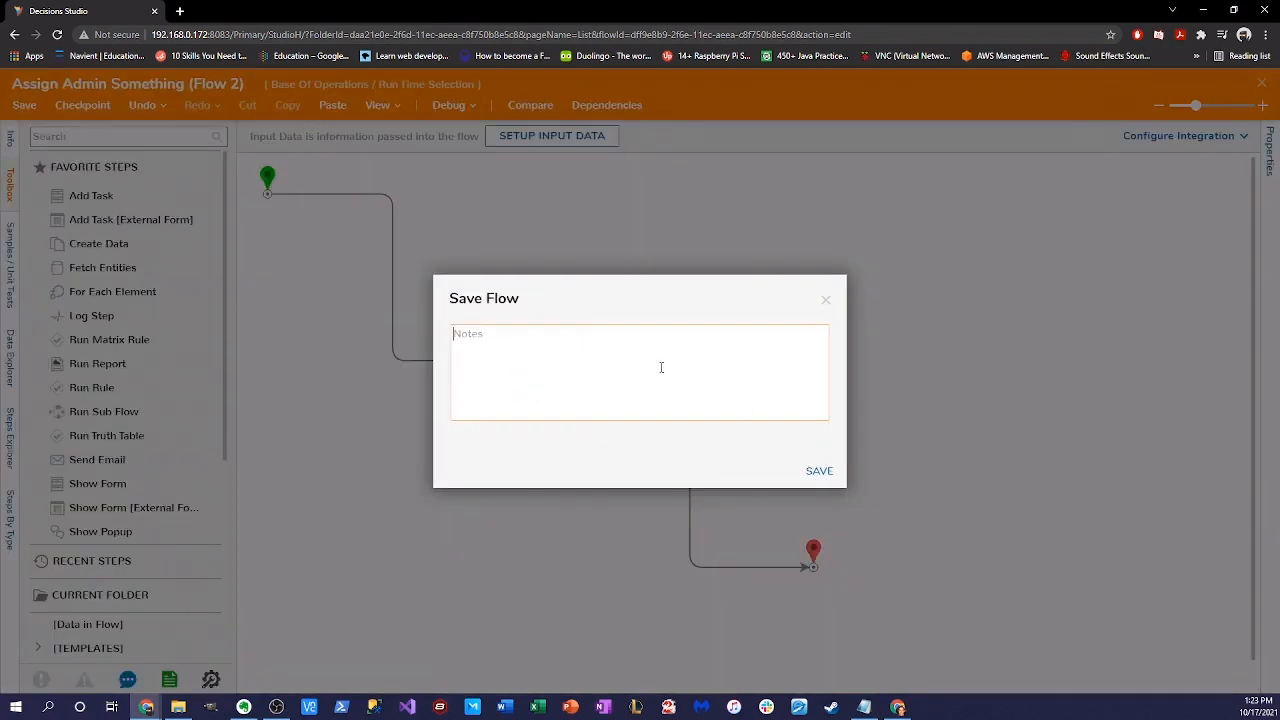
pyautogui.click(818, 471)
pyautogui.click(1262, 85)
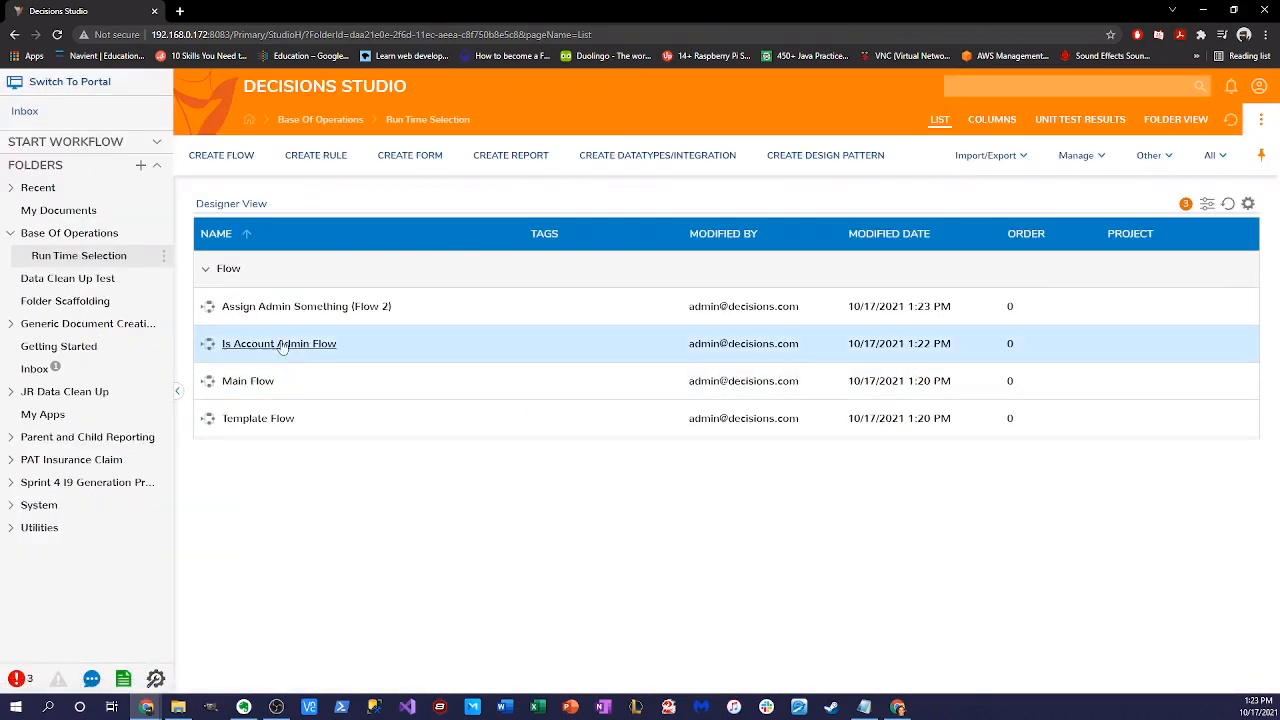
# - Use Set Name and Description to retitle Is Account Admin Flow as 'Is Account Admin Flow (Flow 1)'
pyautogui.click(290, 348)
pyautogui.moveTo(365, 384)
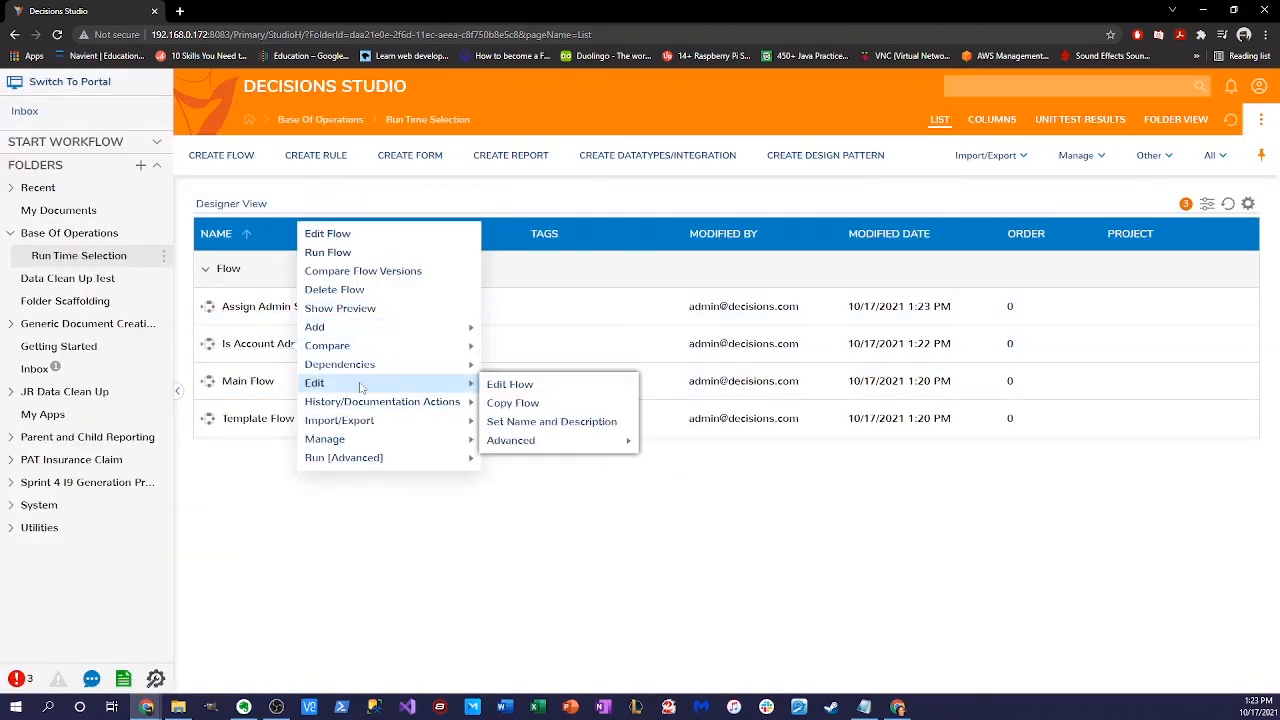
pyautogui.click(560, 418)
pyautogui.click(670, 316)
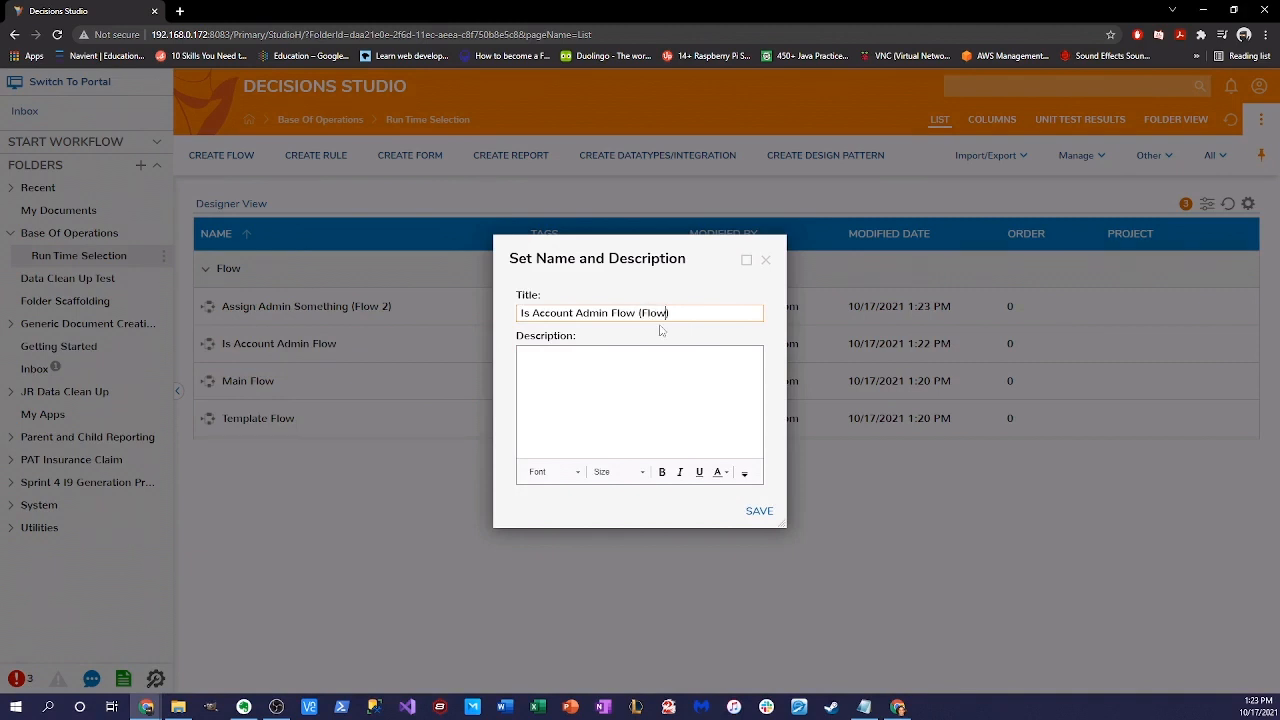
pyautogui.click(759, 512)
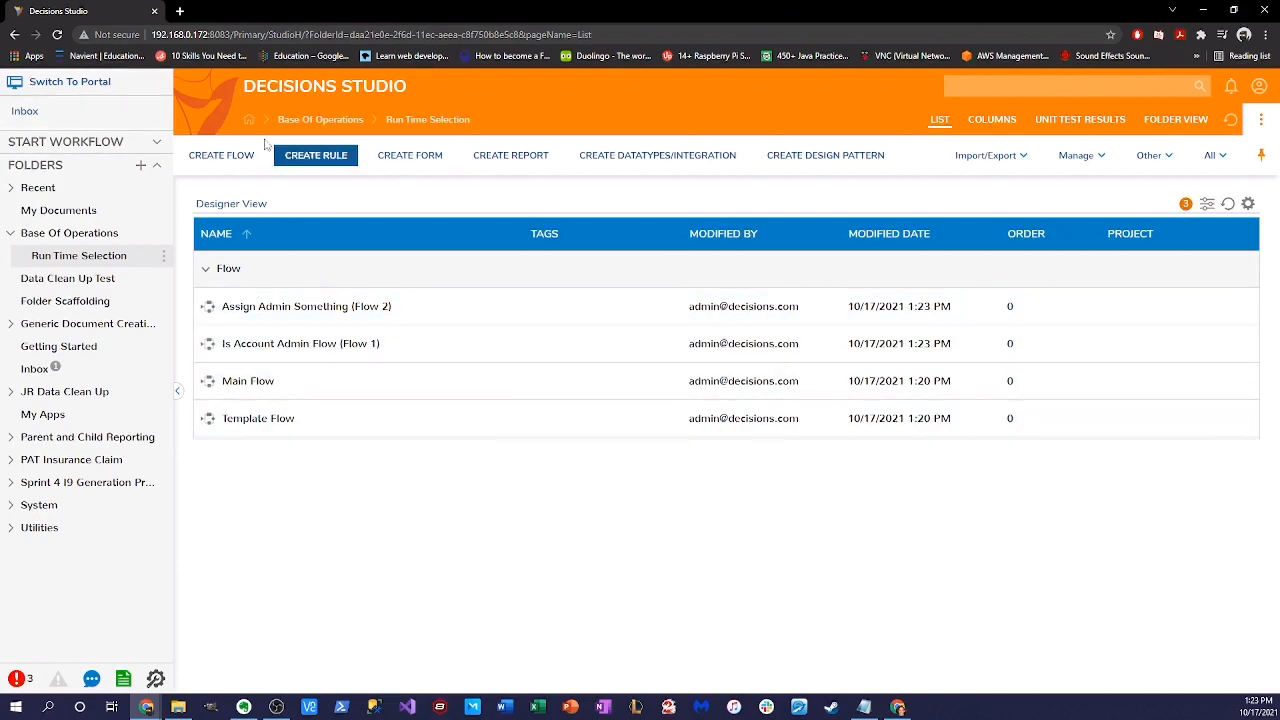
pyautogui.click(245, 155)
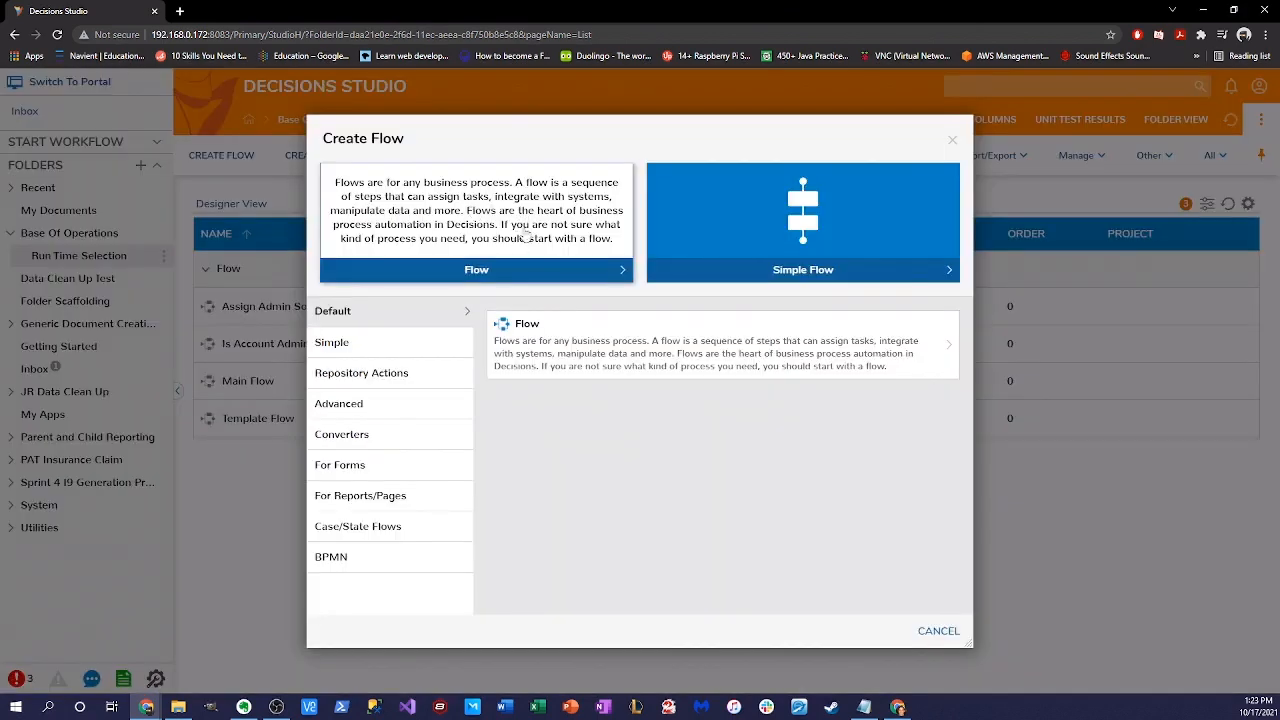
# - Create a standard flow named 'Add Two Number Flow (Flow 3)'
pyautogui.click(522, 322)
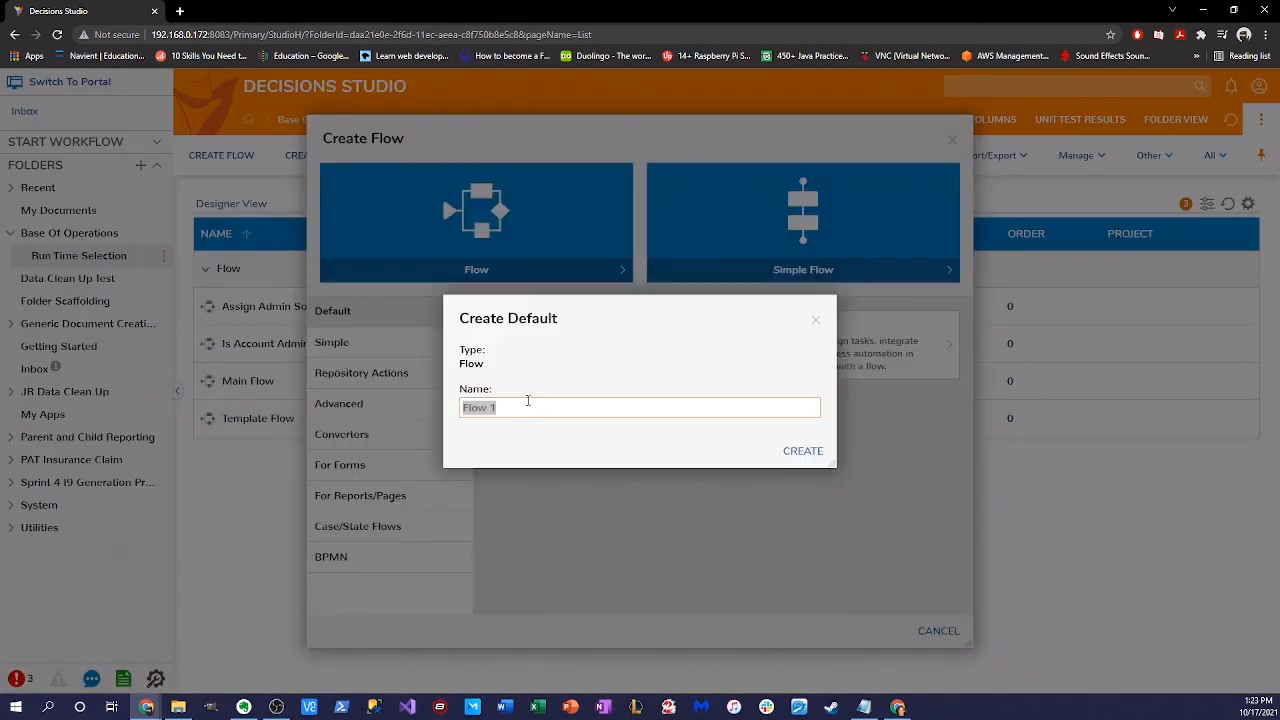
pyautogui.write('Su')
pyautogui.press('BackSpace')
pyautogui.write('Add Two Number')
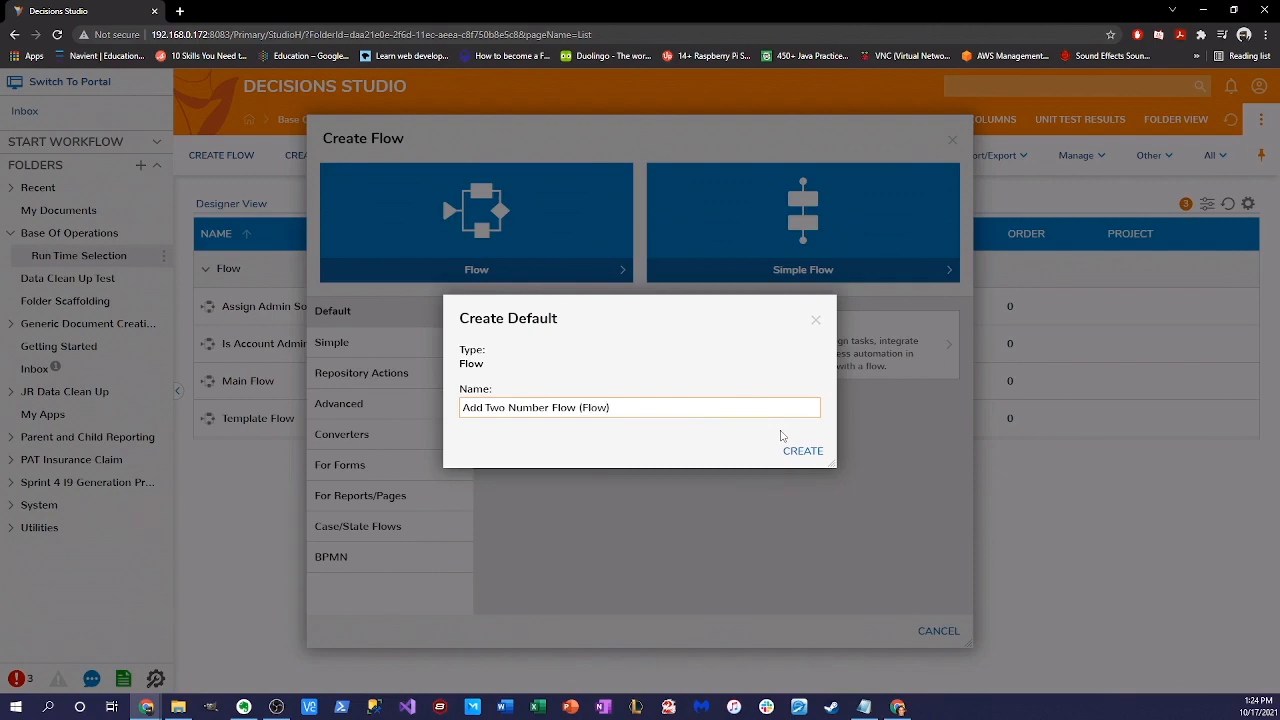
pyautogui.click(799, 449)
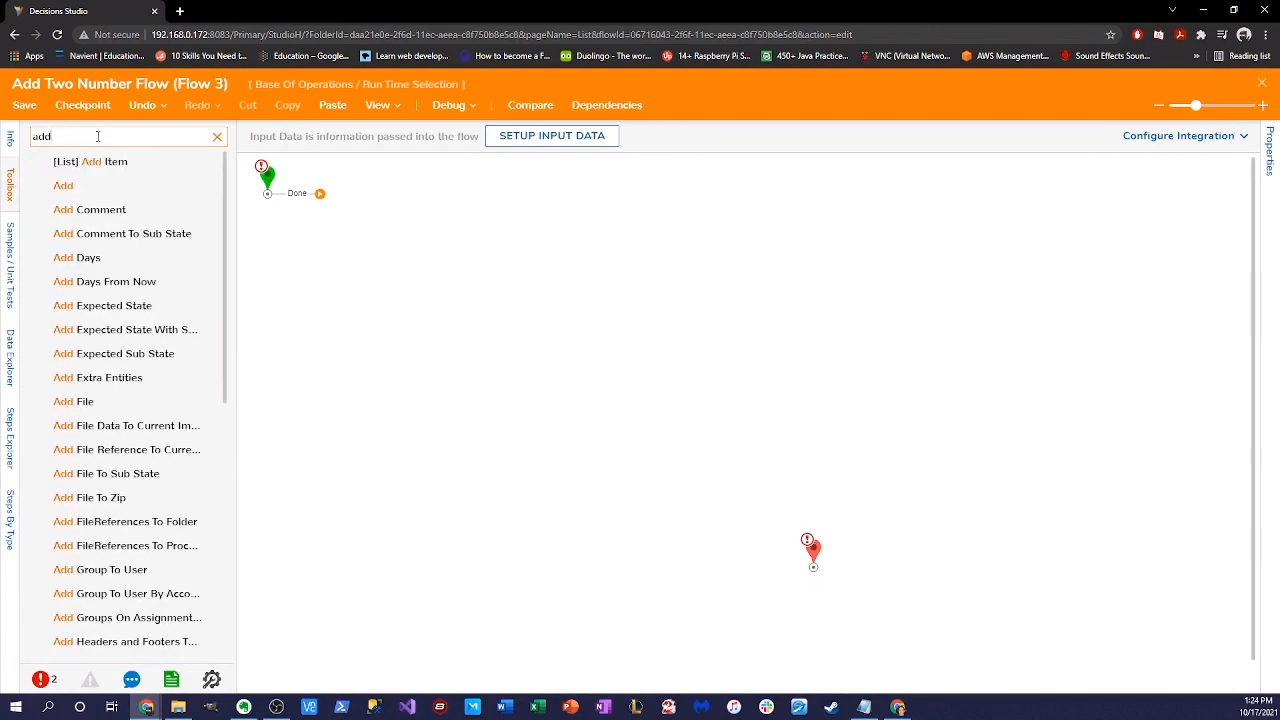
# - Add an Add step and wire Start → Add 1 → End
pyautogui.doubleClick(100, 184)
pyautogui.moveTo(320, 194); pyautogui.dragTo(479, 306)
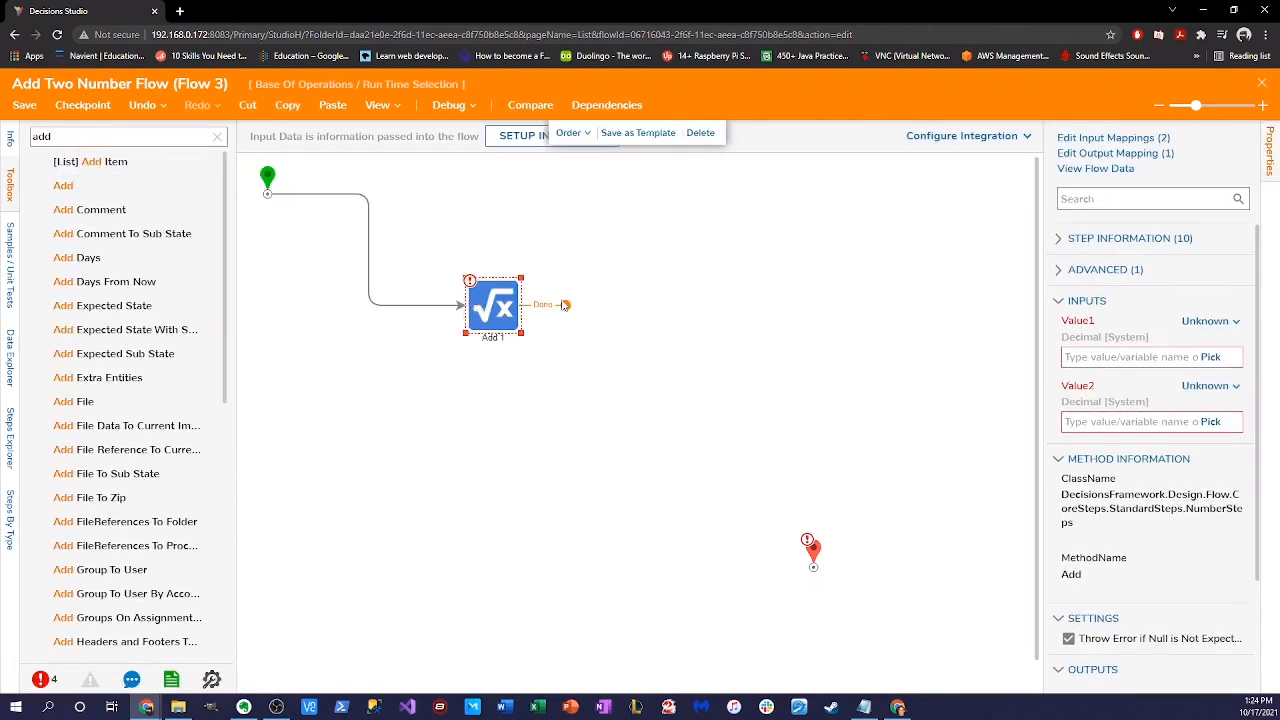
pyautogui.moveTo(566, 305); pyautogui.dragTo(812, 566)
# - Define a flow input named Num1 of type Int32
pyautogui.click(519, 139)
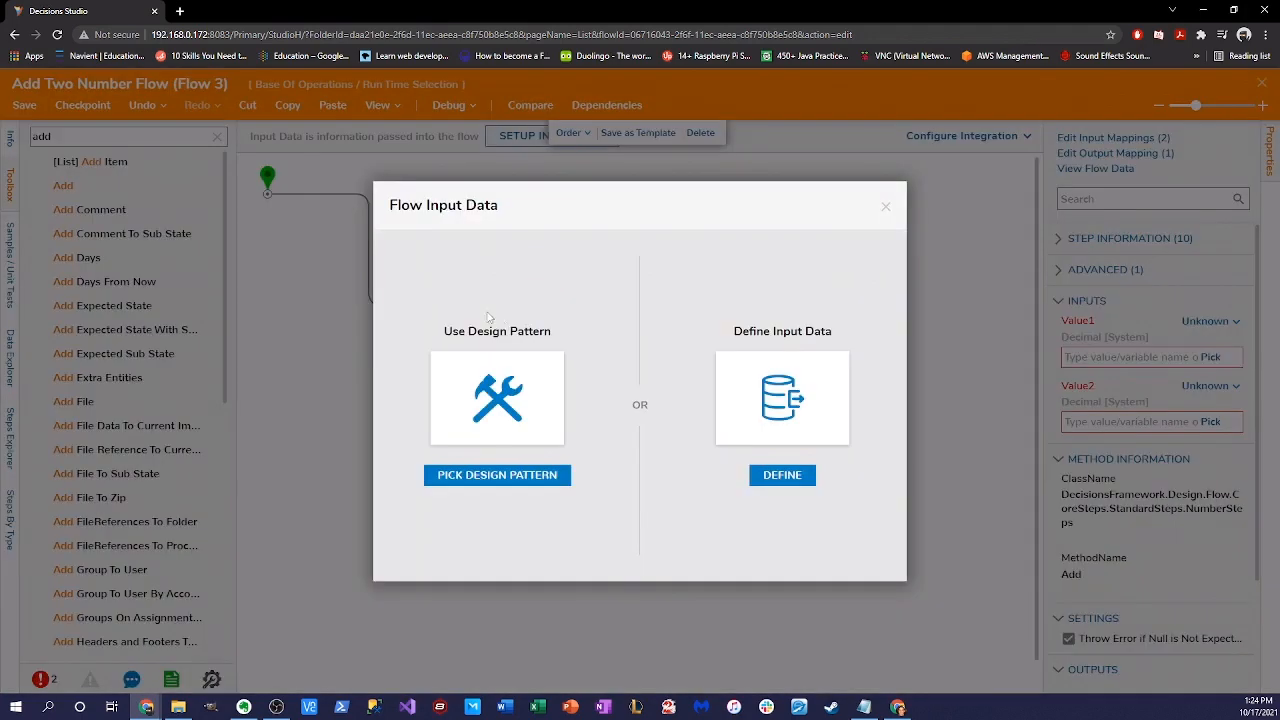
pyautogui.click(782, 476)
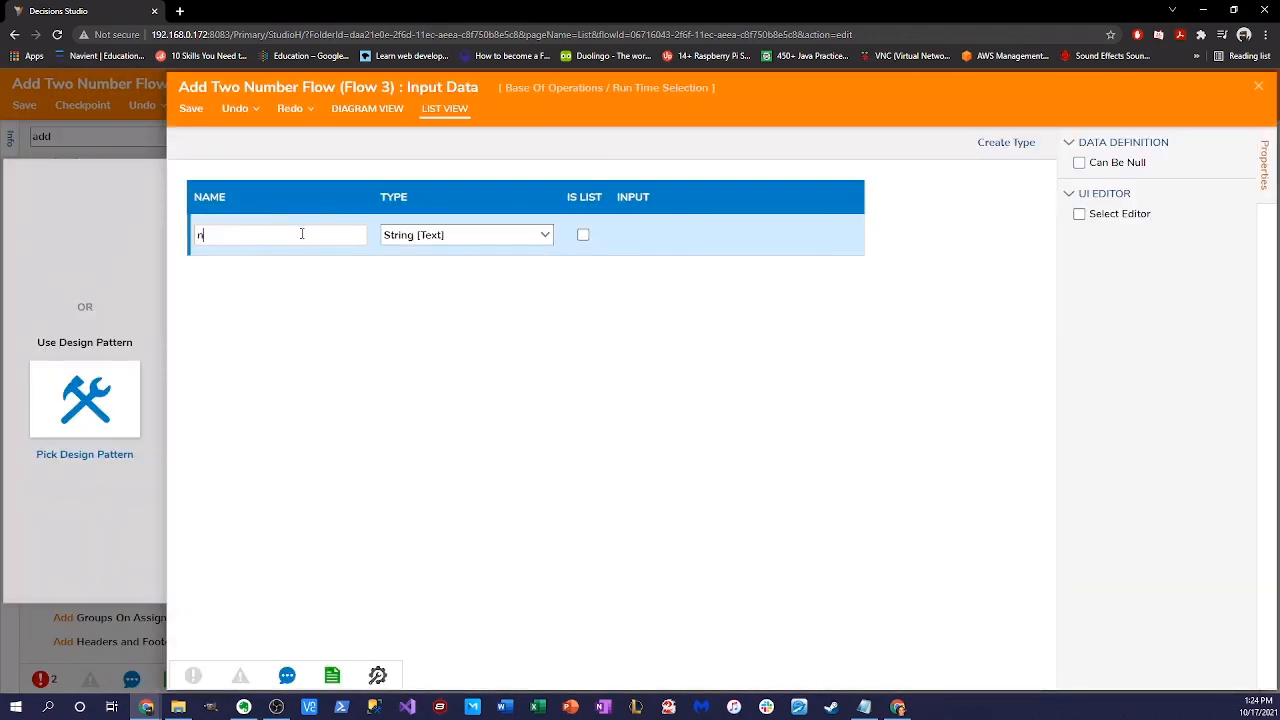
pyautogui.click(302, 234)
pyautogui.write('num')
pyautogui.press('BackSpace')
pyautogui.write('Num1')
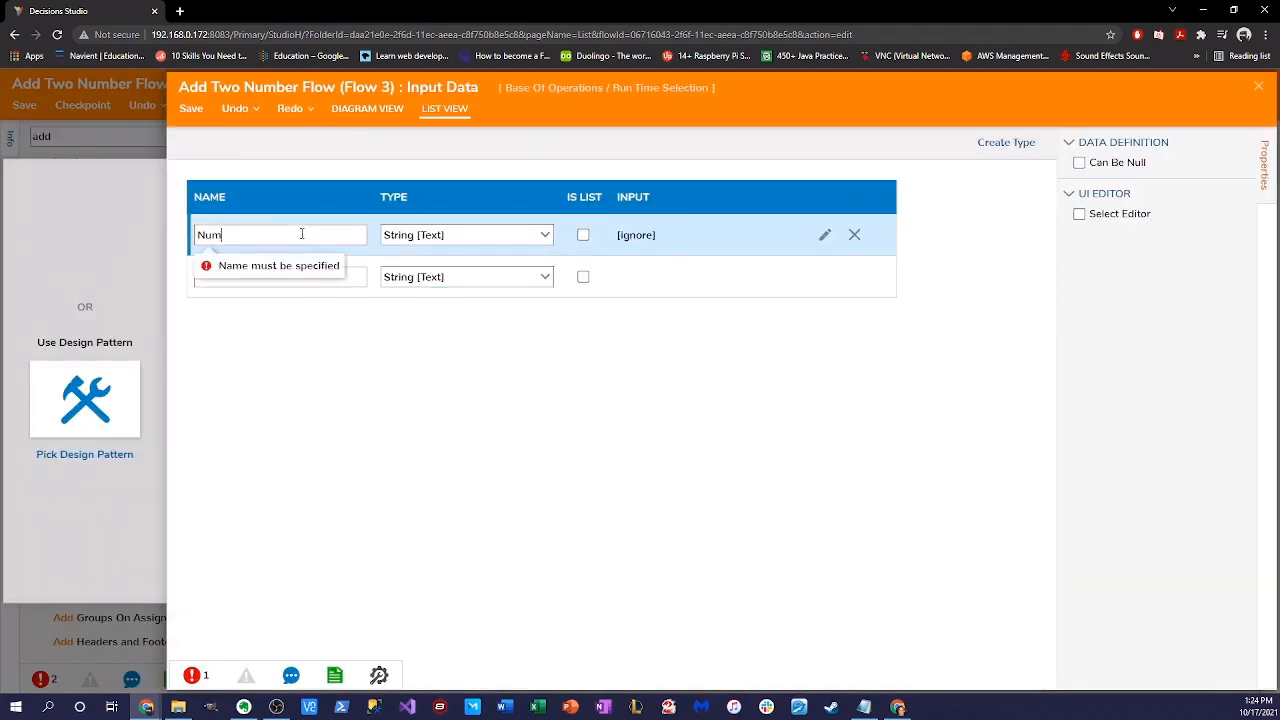
pyautogui.click(545, 234)
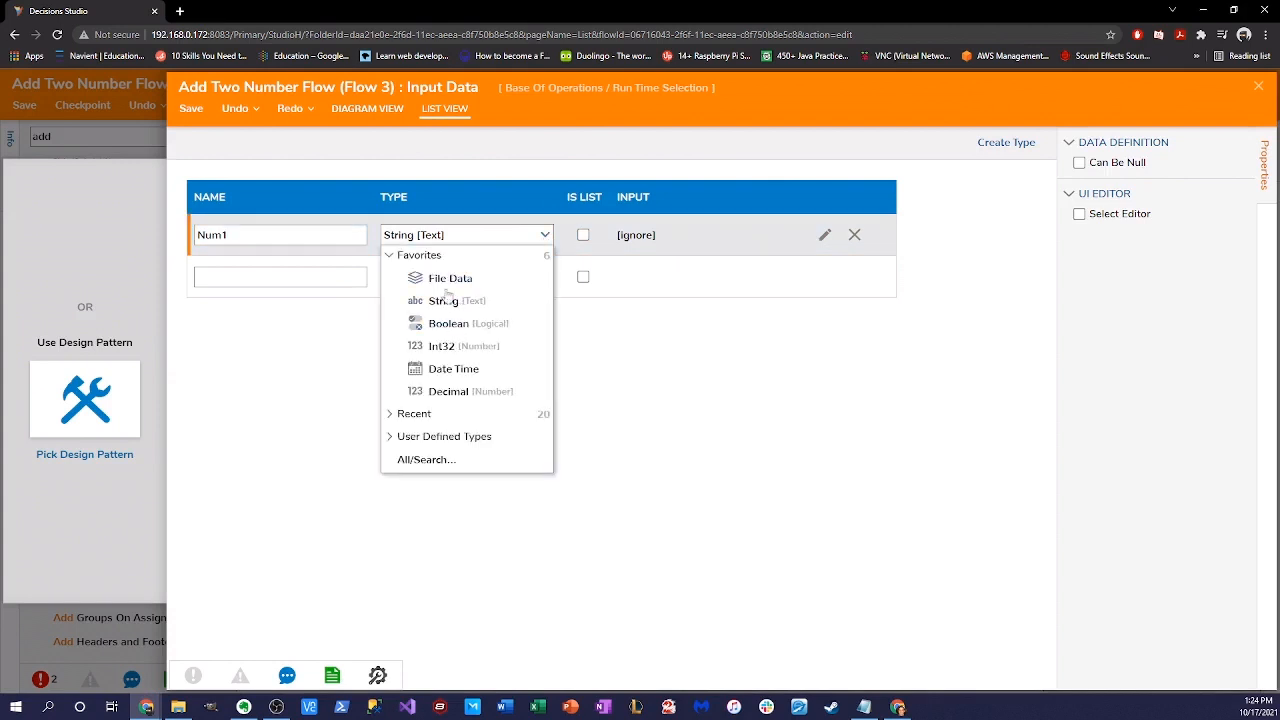
pyautogui.click(445, 346)
# - Add a second Int32 input Num2 and save the input definitions
pyautogui.click(241, 272)
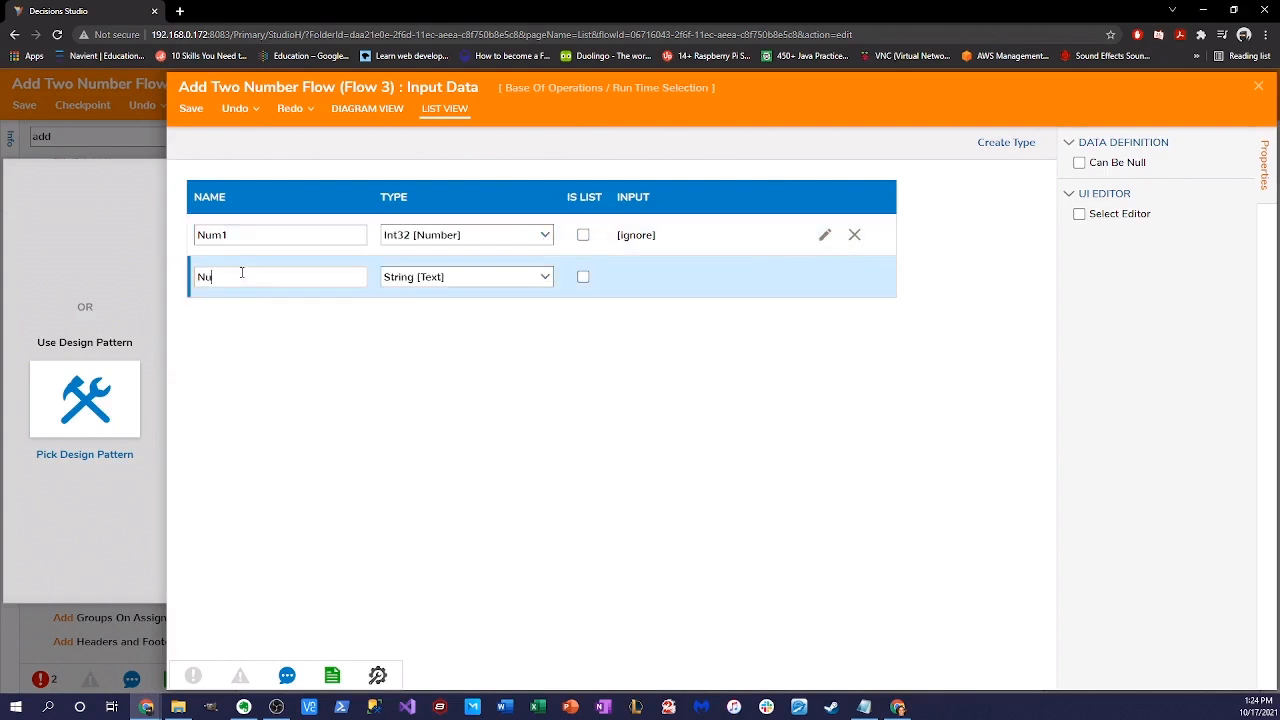
pyautogui.write('Num2')
pyautogui.click(545, 276)
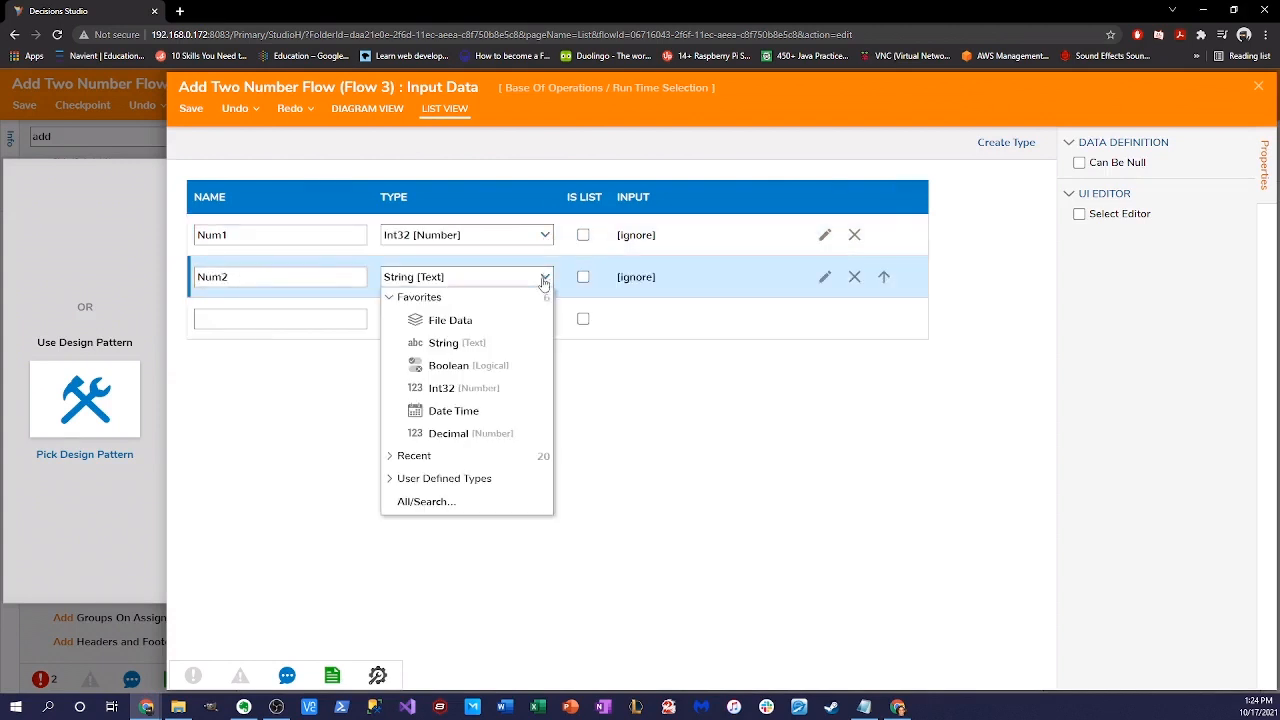
pyautogui.click(469, 387)
pyautogui.click(191, 108)
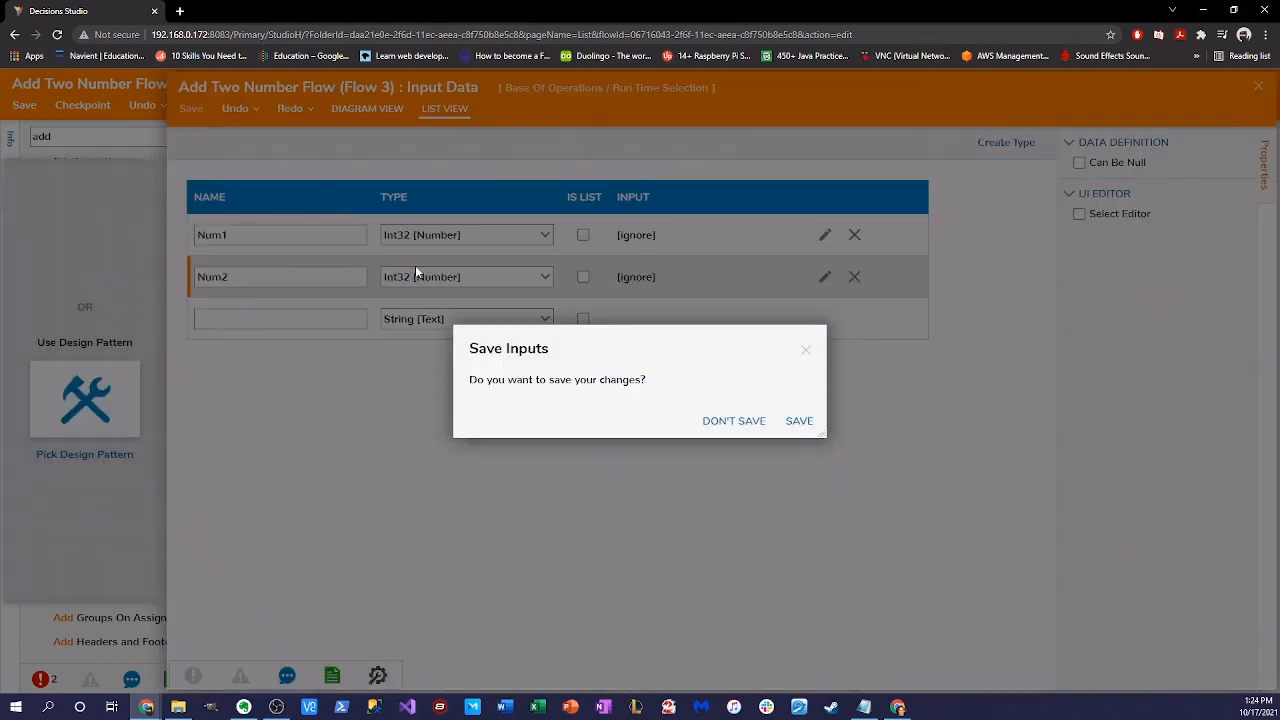
pyautogui.click(799, 421)
pyautogui.click(1259, 90)
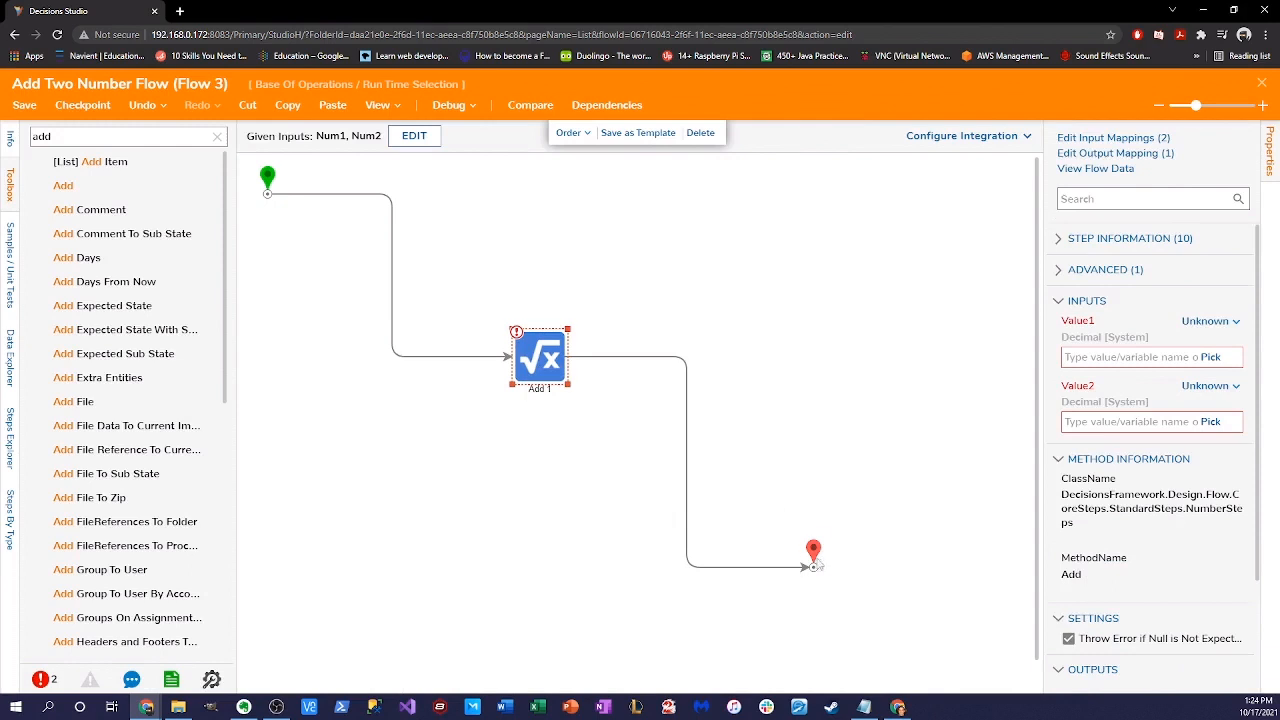
# - Define the end step's output as Result of type Int32 and save it
pyautogui.click(815, 565)
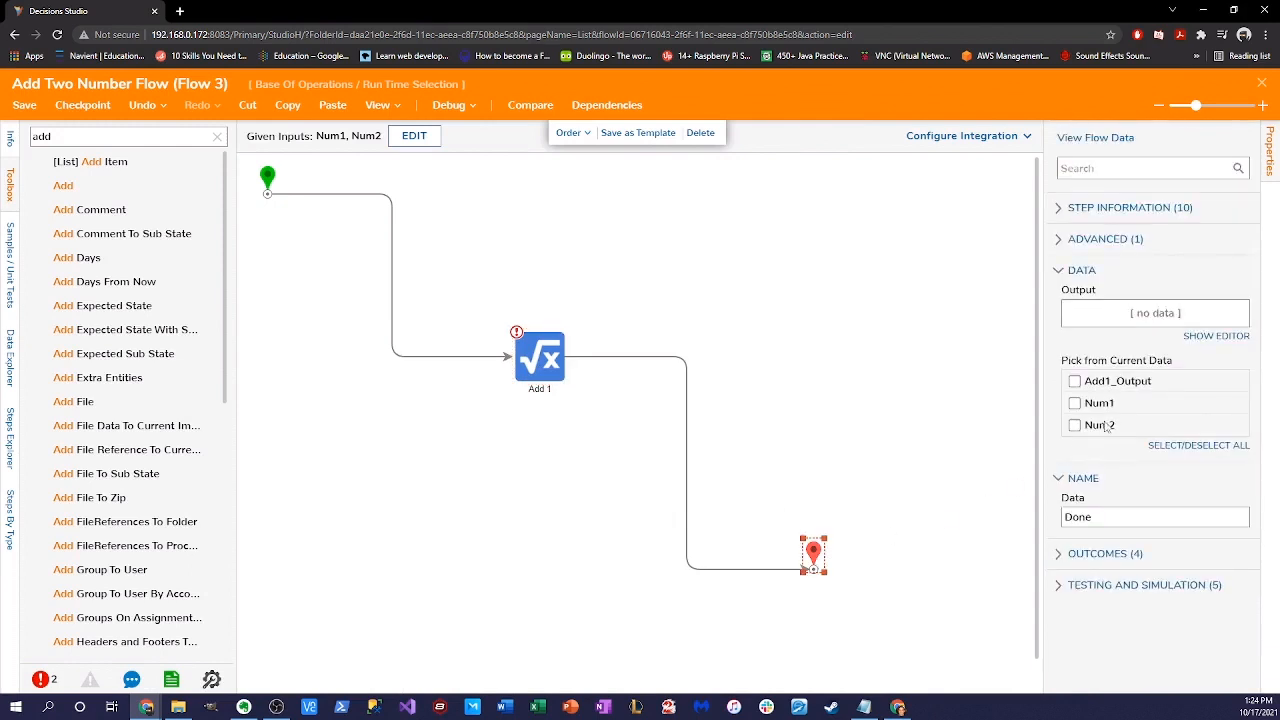
pyautogui.click(1210, 337)
pyautogui.write('Res')
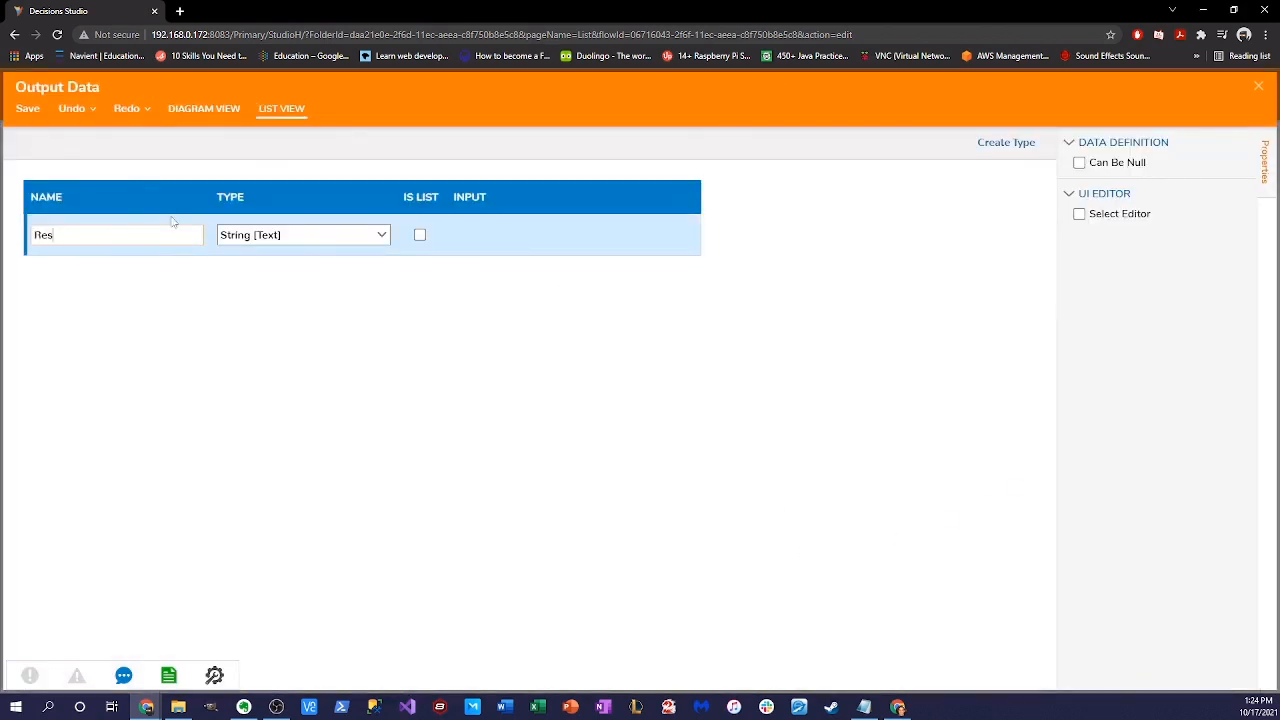
pyautogui.write('ult')
pyautogui.click(381, 237)
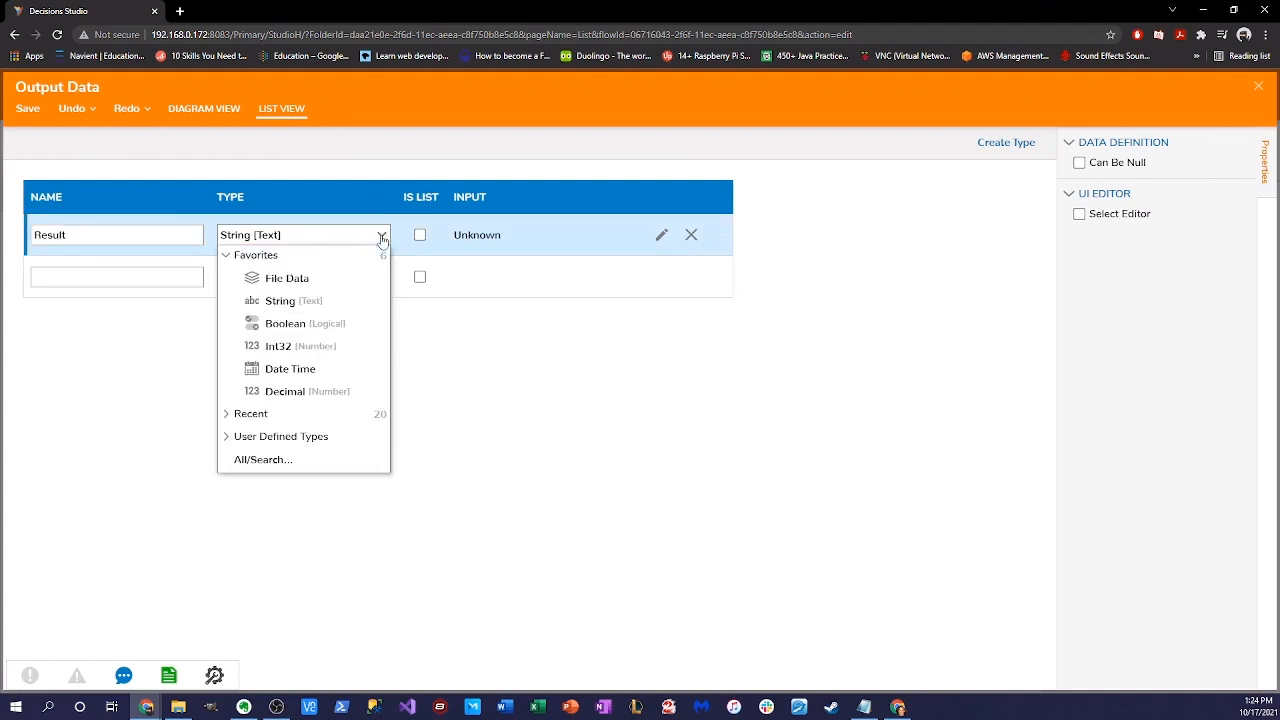
pyautogui.click(301, 350)
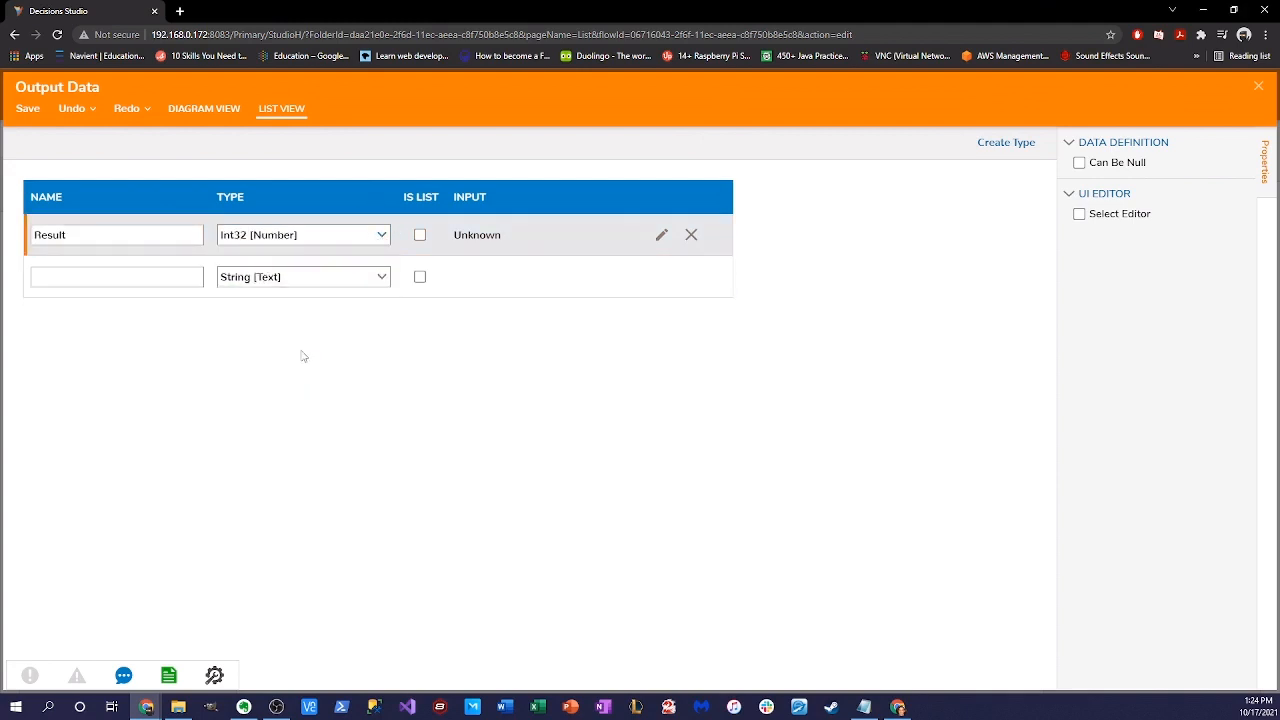
pyautogui.click(20, 113)
pyautogui.click(800, 421)
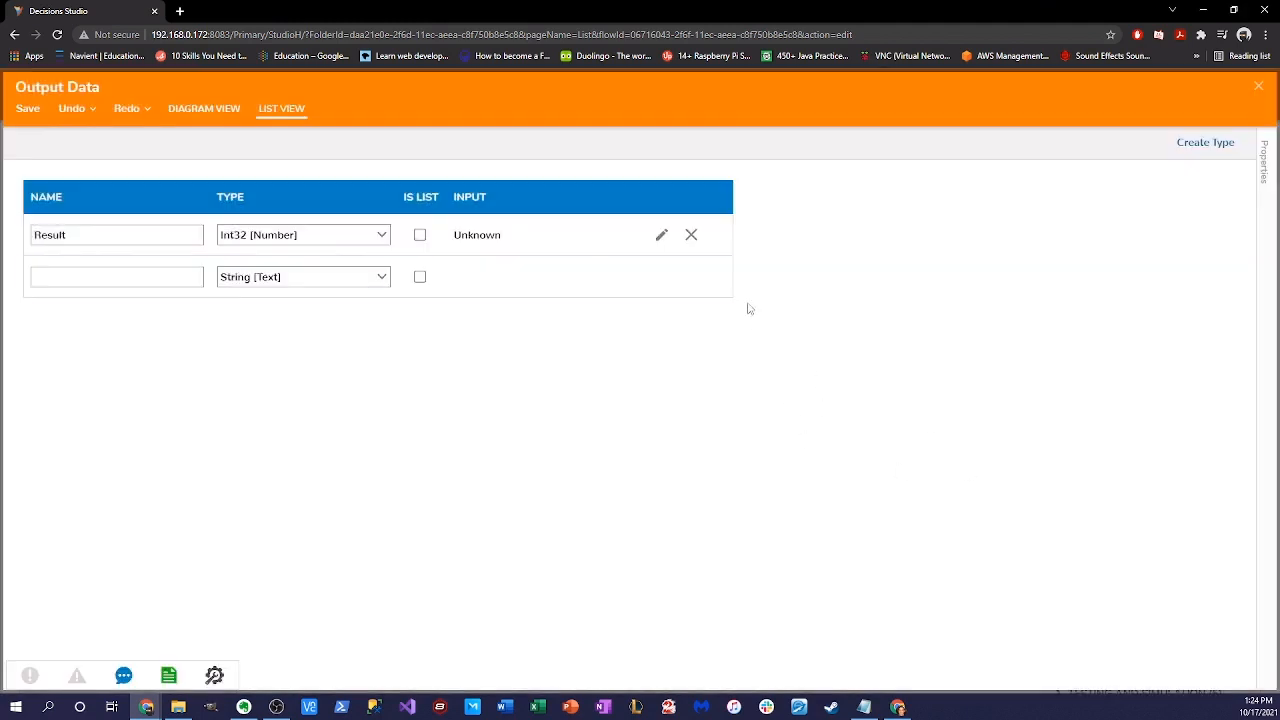
pyautogui.click(18, 114)
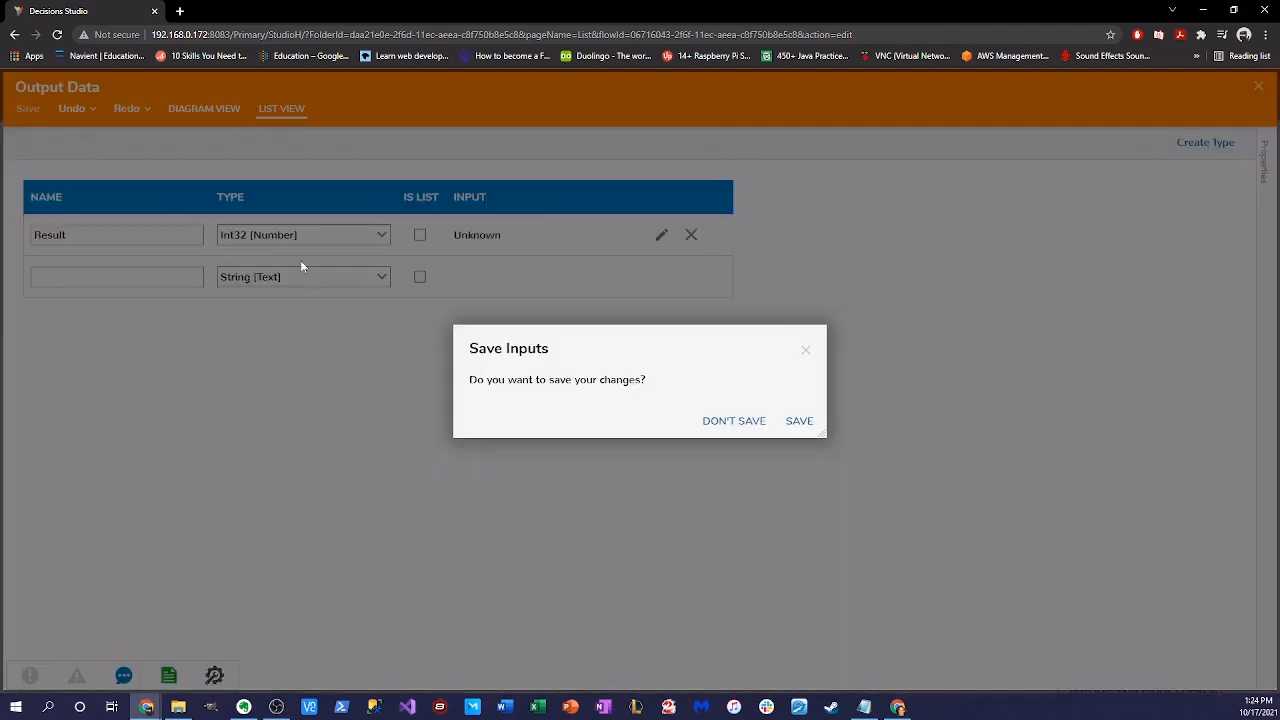
pyautogui.click(803, 421)
pyautogui.click(1256, 89)
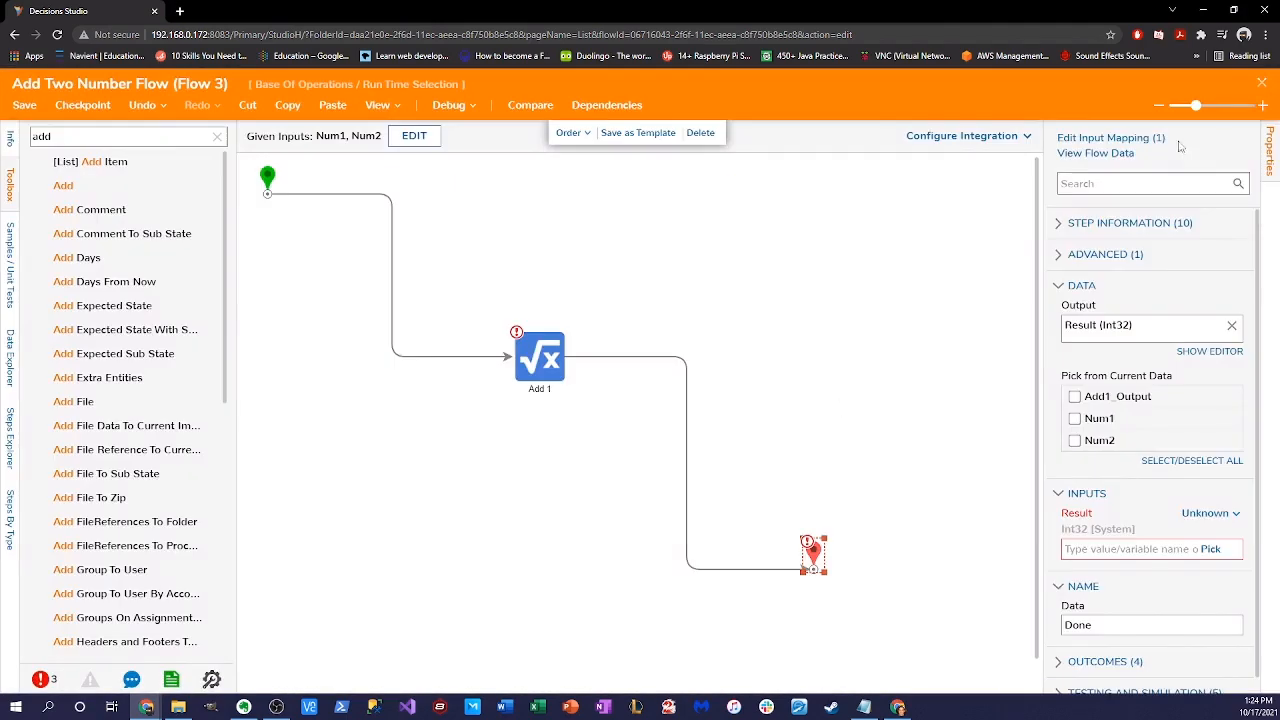
# - Map the Add 1 step's Value1 to Num1 and Value2 to Num2 from flow data
pyautogui.click(532, 355)
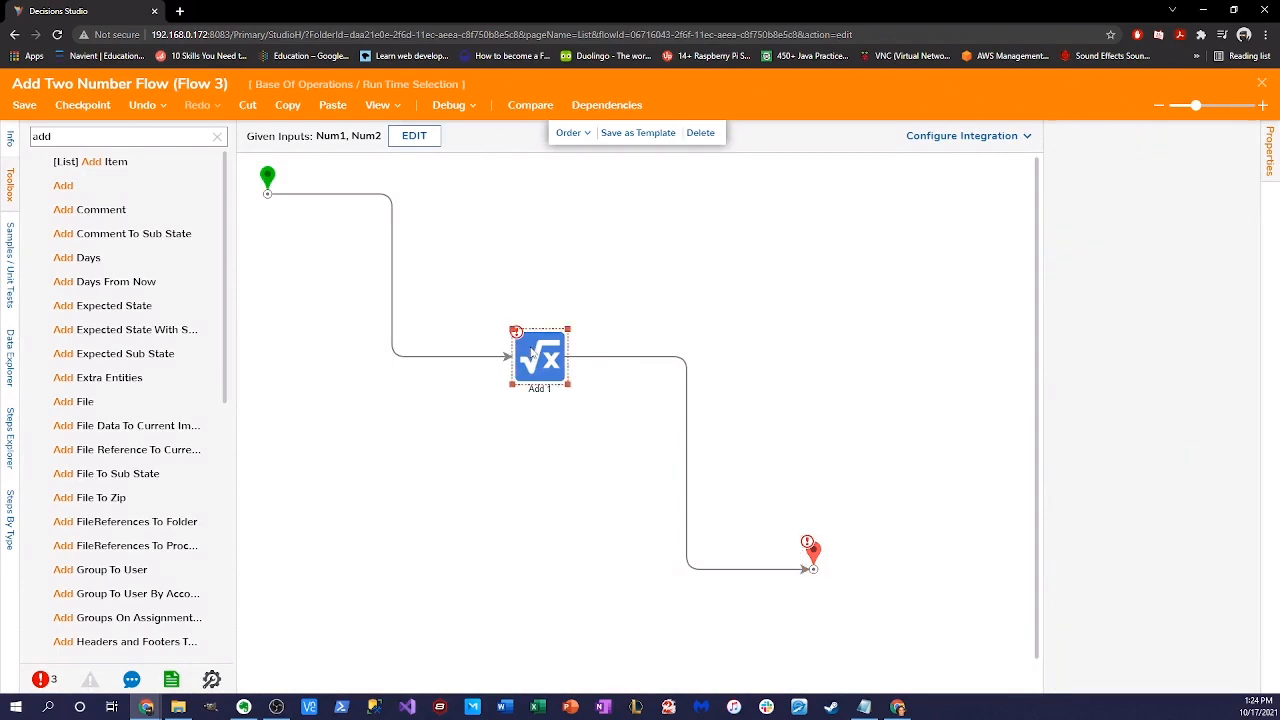
pyautogui.click(1205, 322)
pyautogui.click(1110, 291)
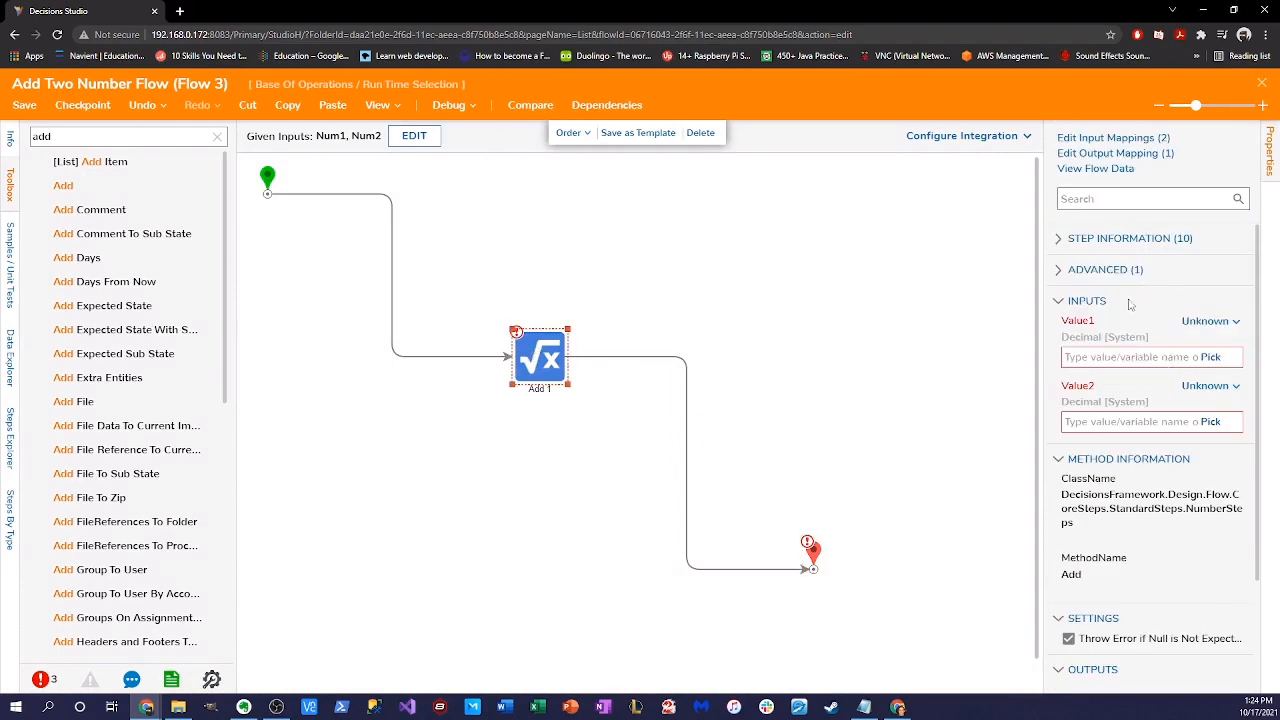
pyautogui.click(535, 273)
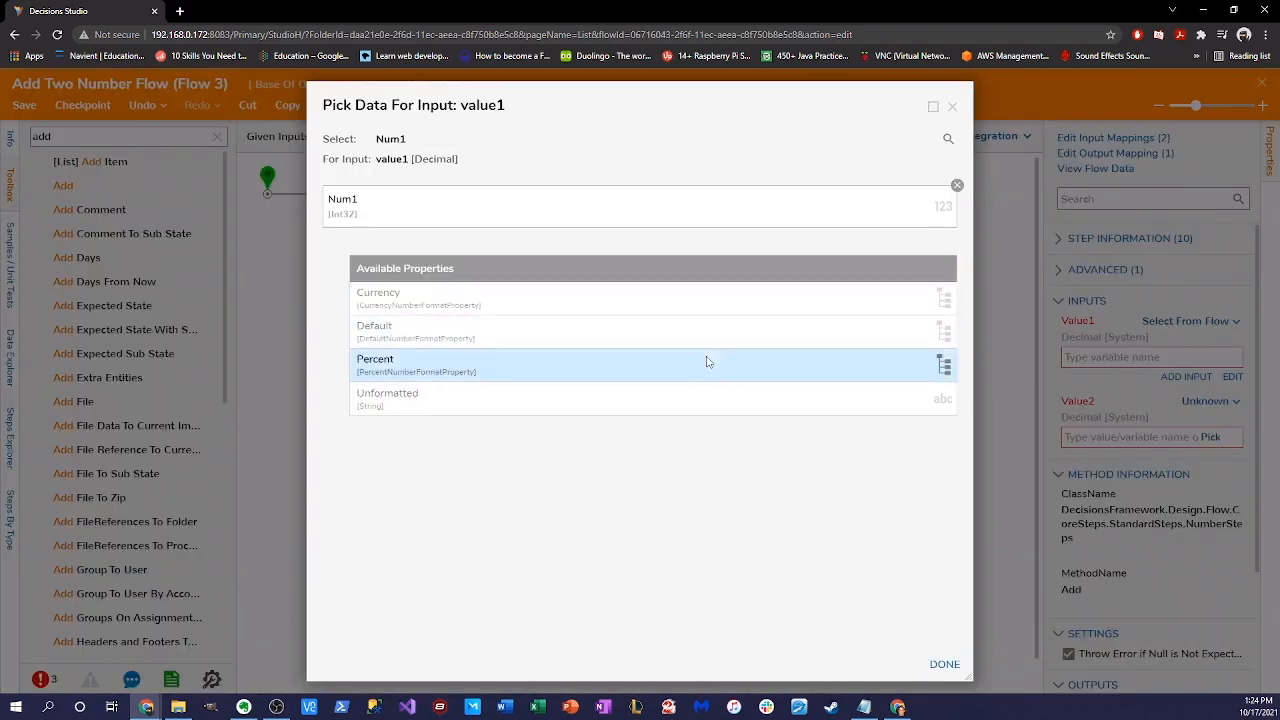
pyautogui.click(944, 664)
pyautogui.click(1210, 400)
pyautogui.click(1122, 370)
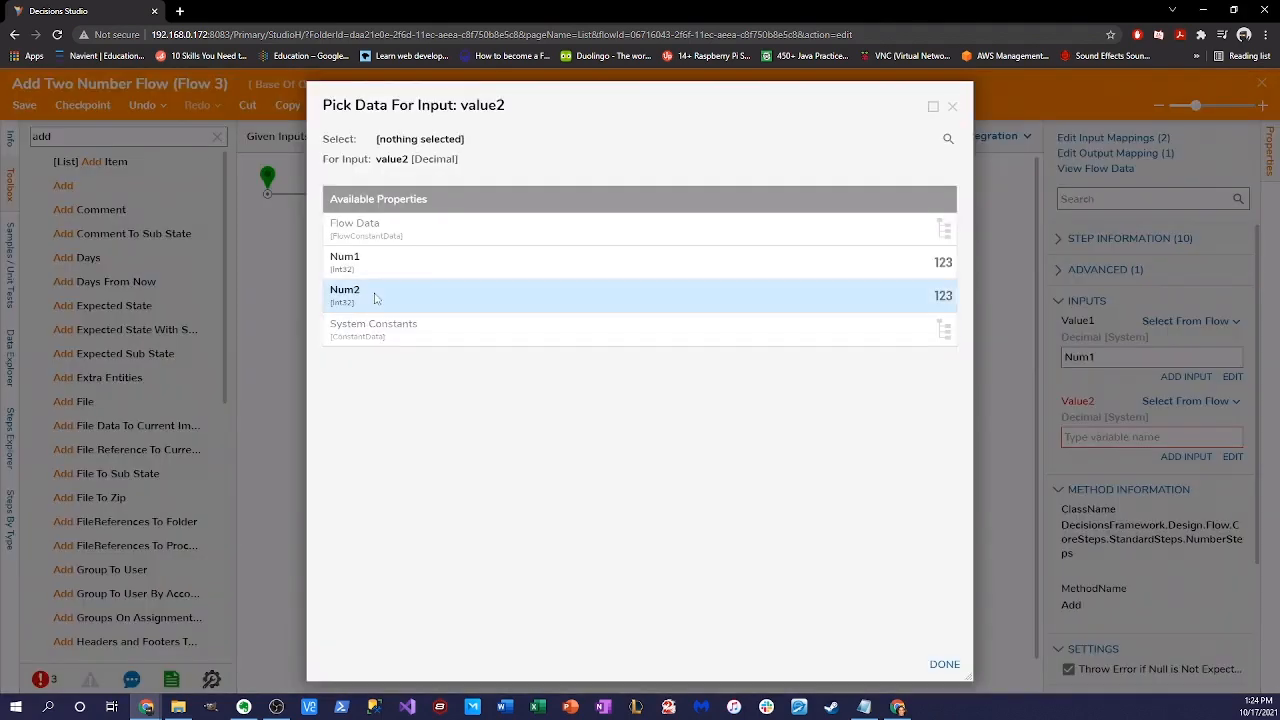
pyautogui.click(371, 291)
pyautogui.click(943, 664)
# - Set the end step's Result input to Add1_Output and save Flow 3
pyautogui.click(811, 552)
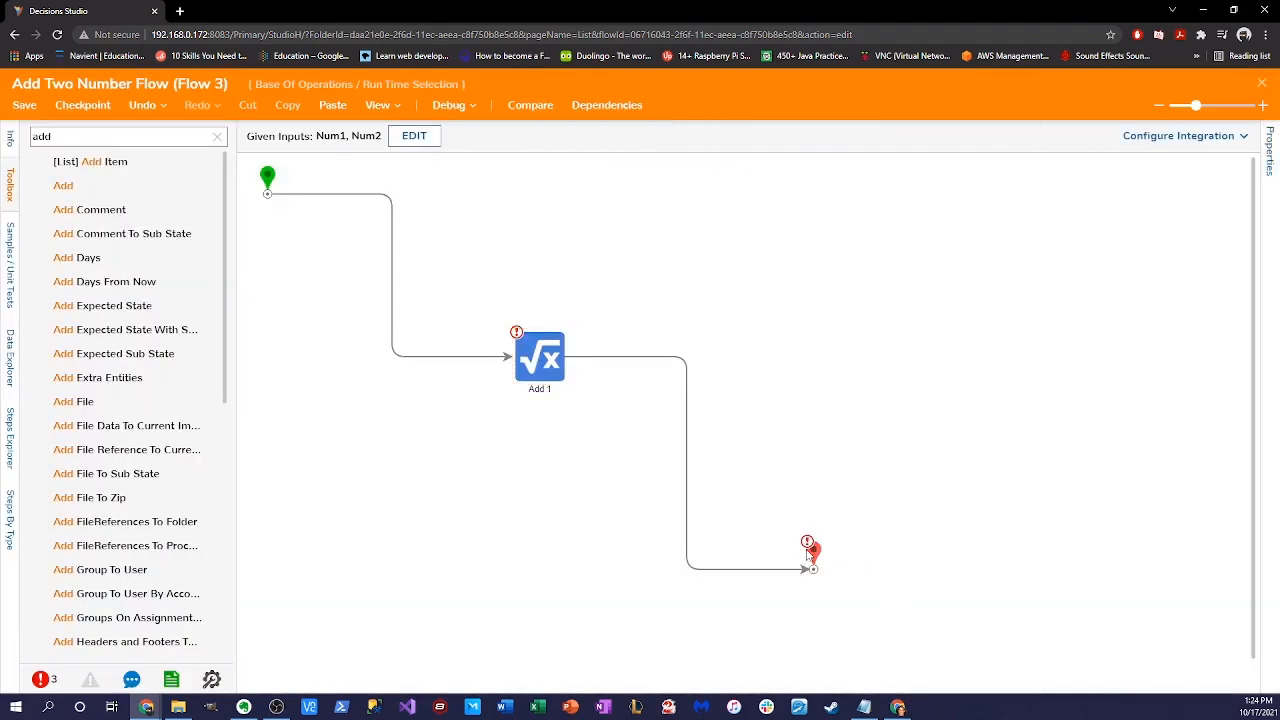
pyautogui.click(1193, 497)
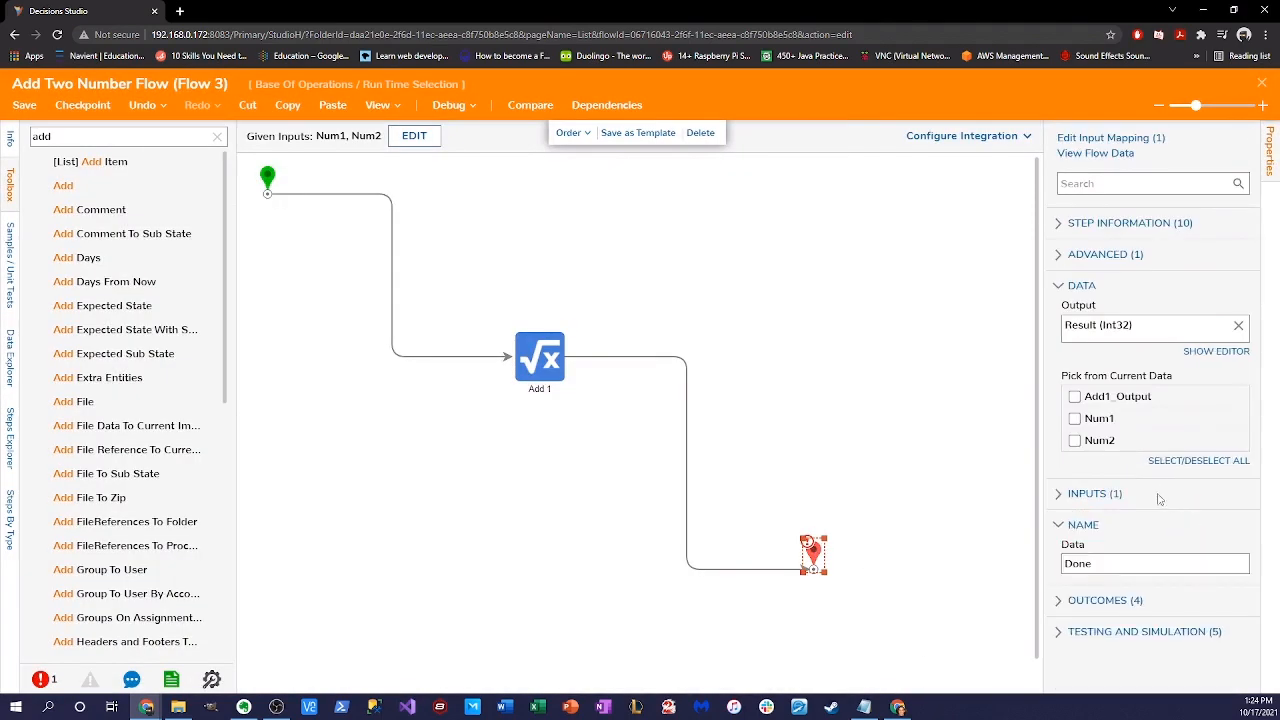
pyautogui.click(1088, 494)
pyautogui.click(1192, 513)
pyautogui.click(1125, 482)
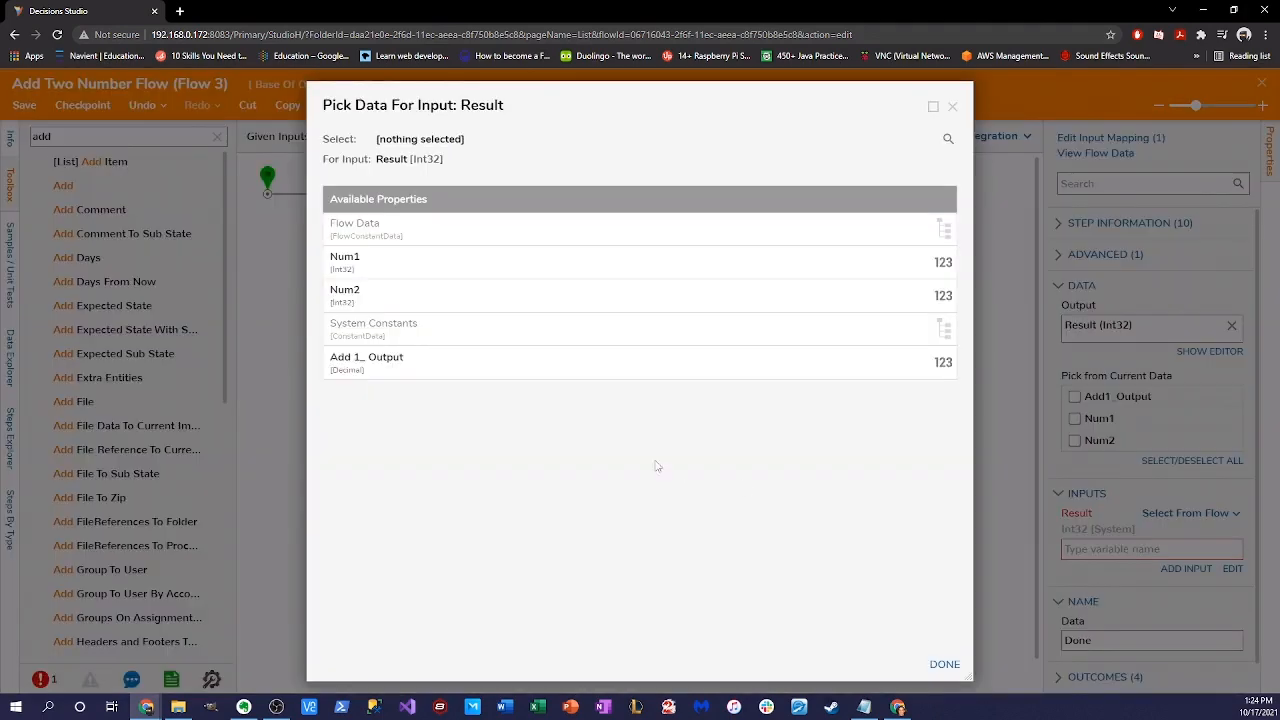
pyautogui.click(458, 371)
pyautogui.click(944, 664)
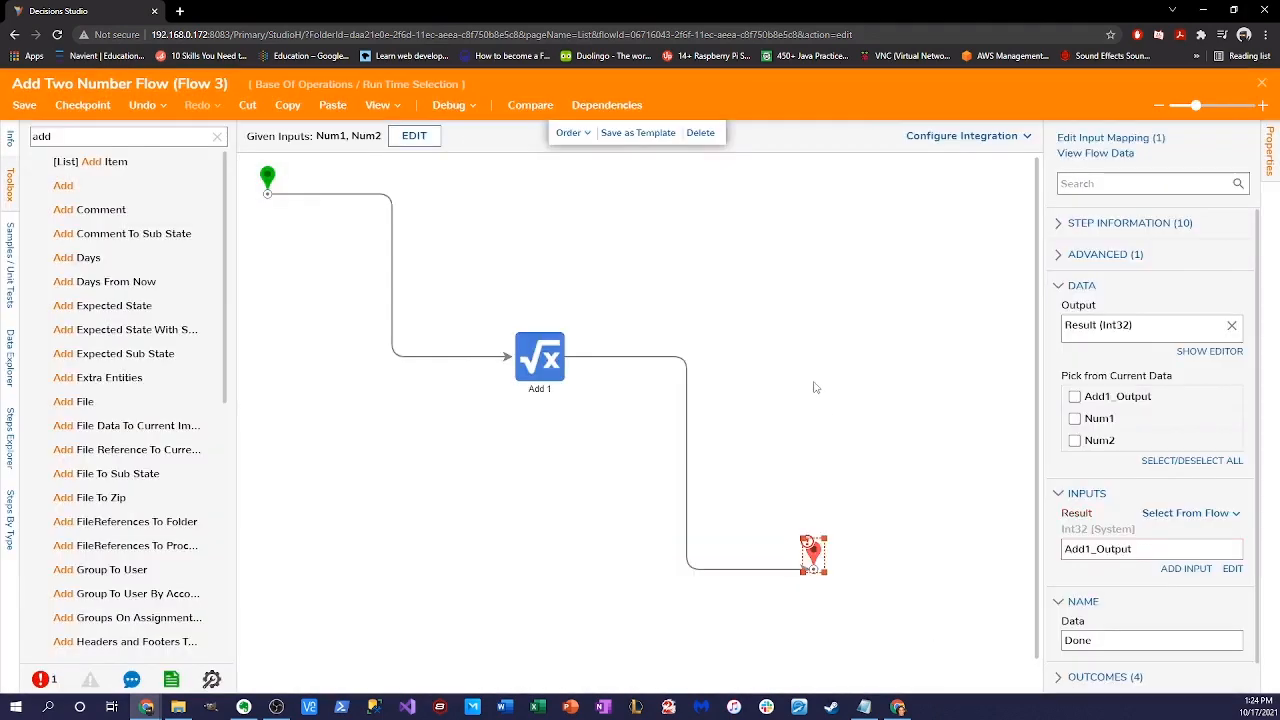
pyautogui.click(815, 387)
pyautogui.click(24, 104)
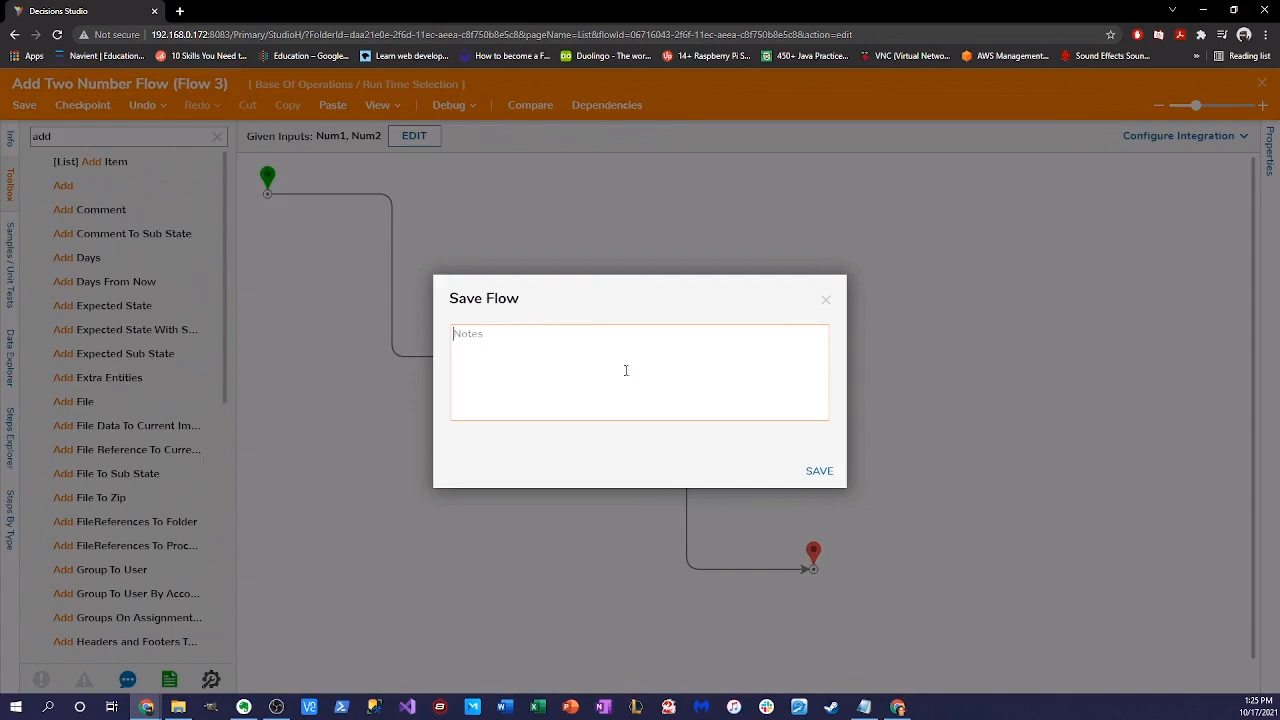
pyautogui.click(818, 471)
# - Close Flow 3 and open Template Flow for editing
pyautogui.click(1263, 84)
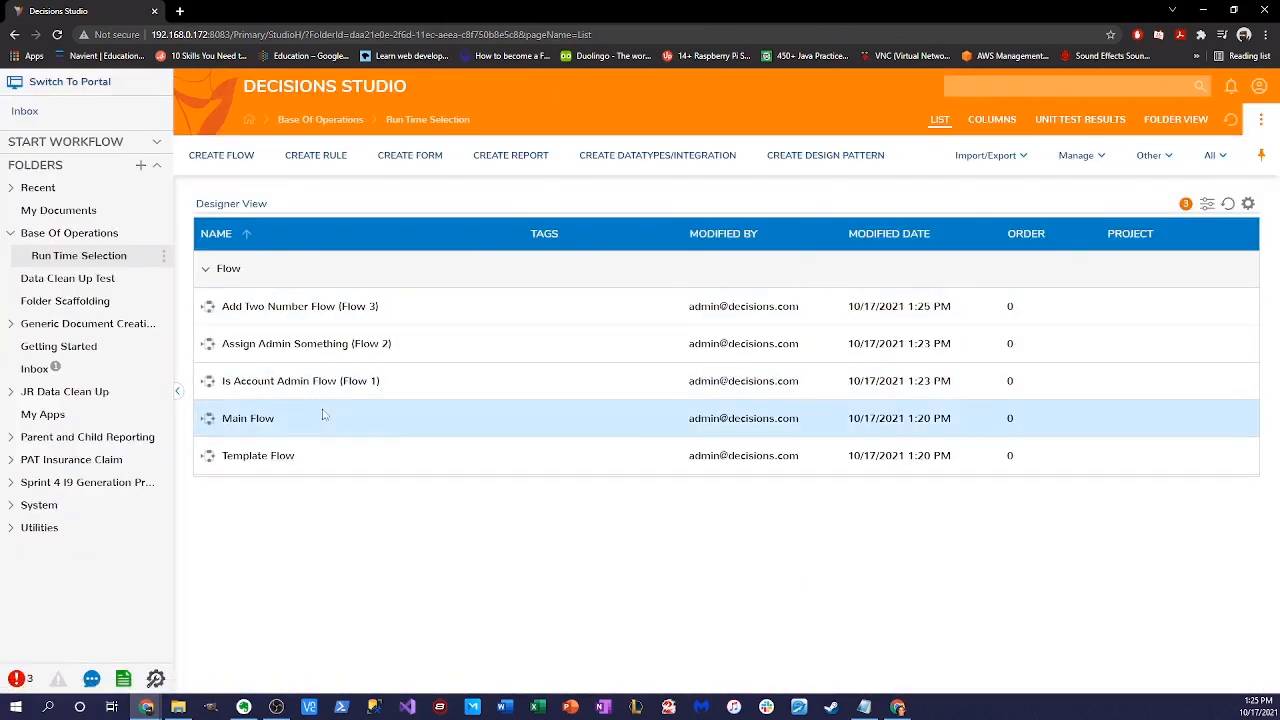
pyautogui.rightClick(284, 455)
pyautogui.click(318, 341)
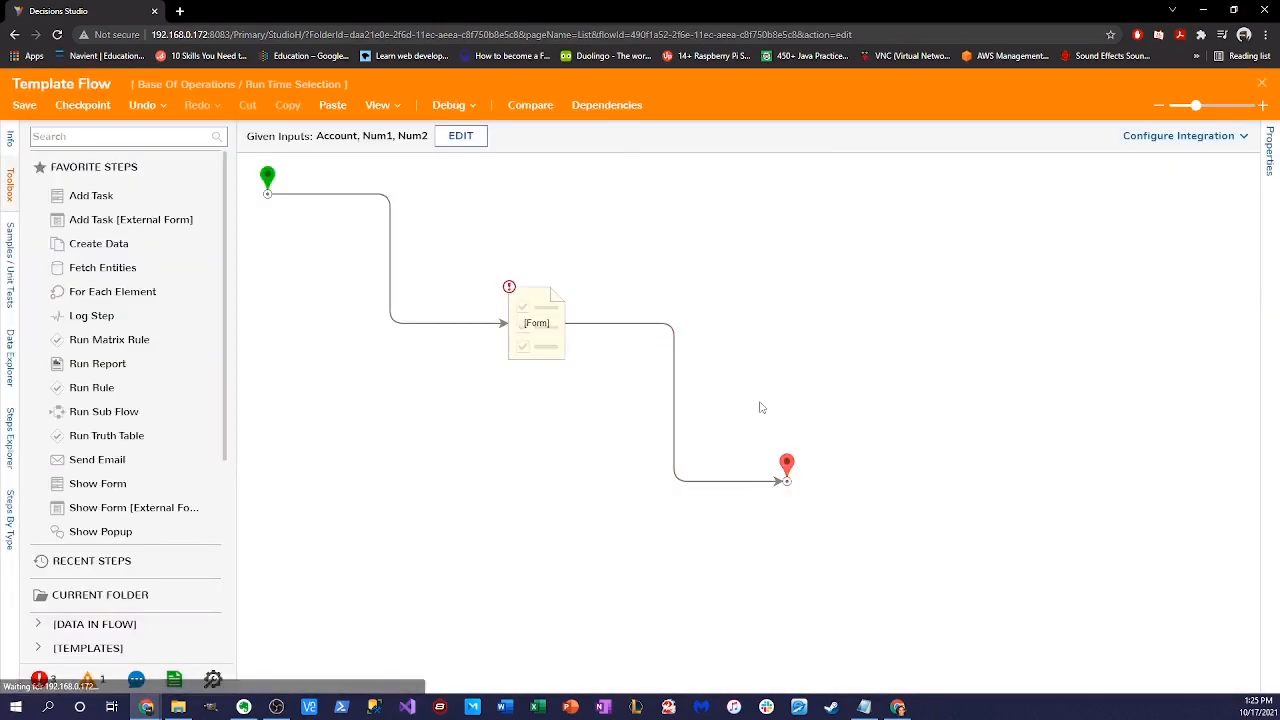
# - Add an Int32 output named Result to Template Flow's end step
pyautogui.click(788, 472)
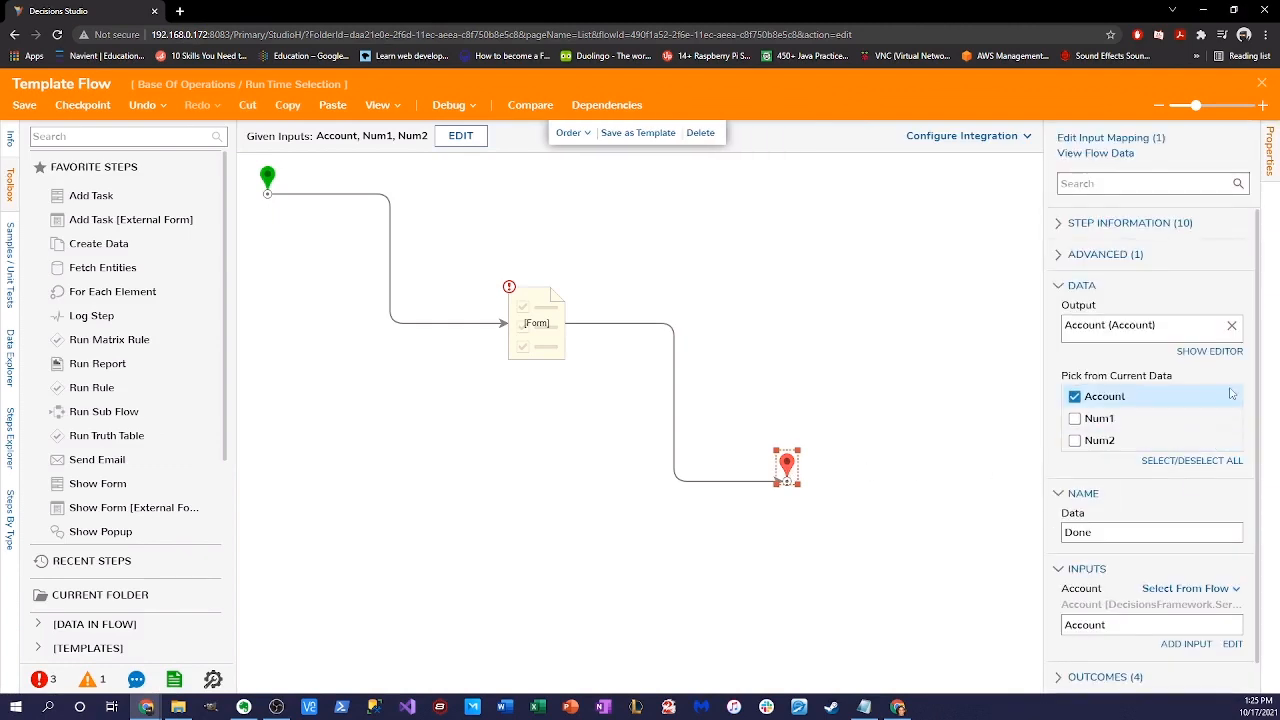
pyautogui.click(1219, 352)
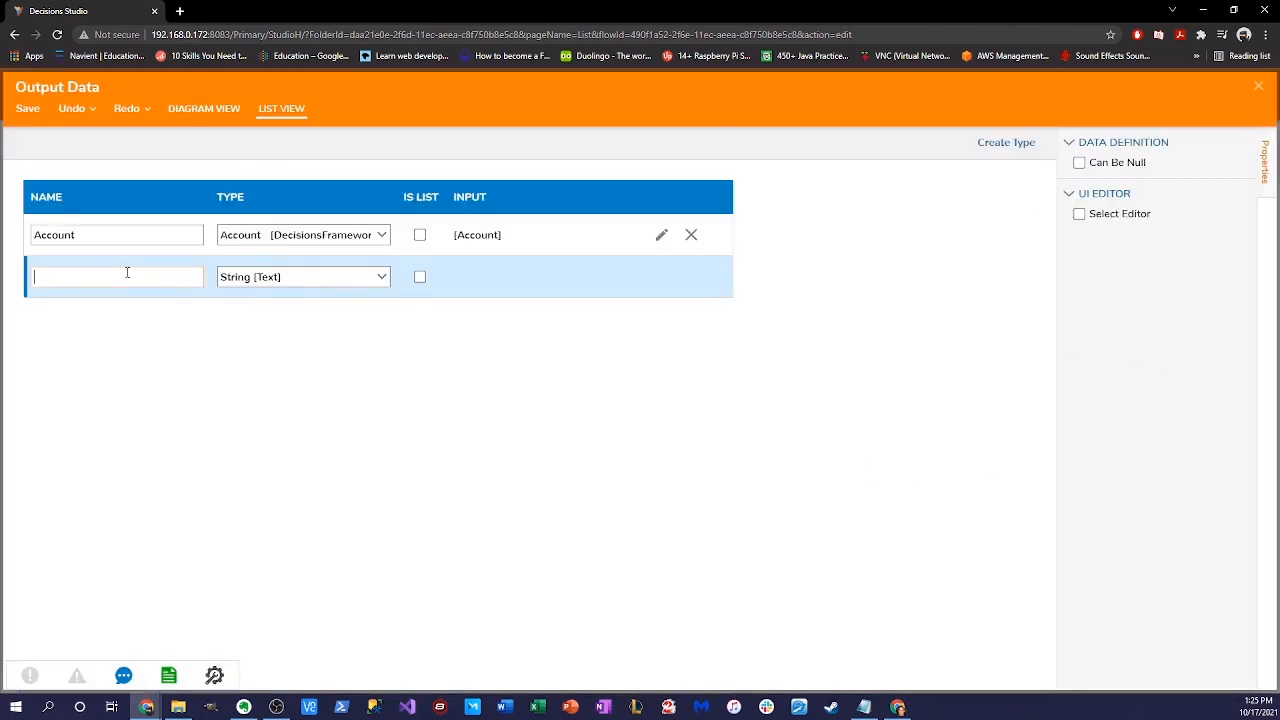
pyautogui.write('Result')
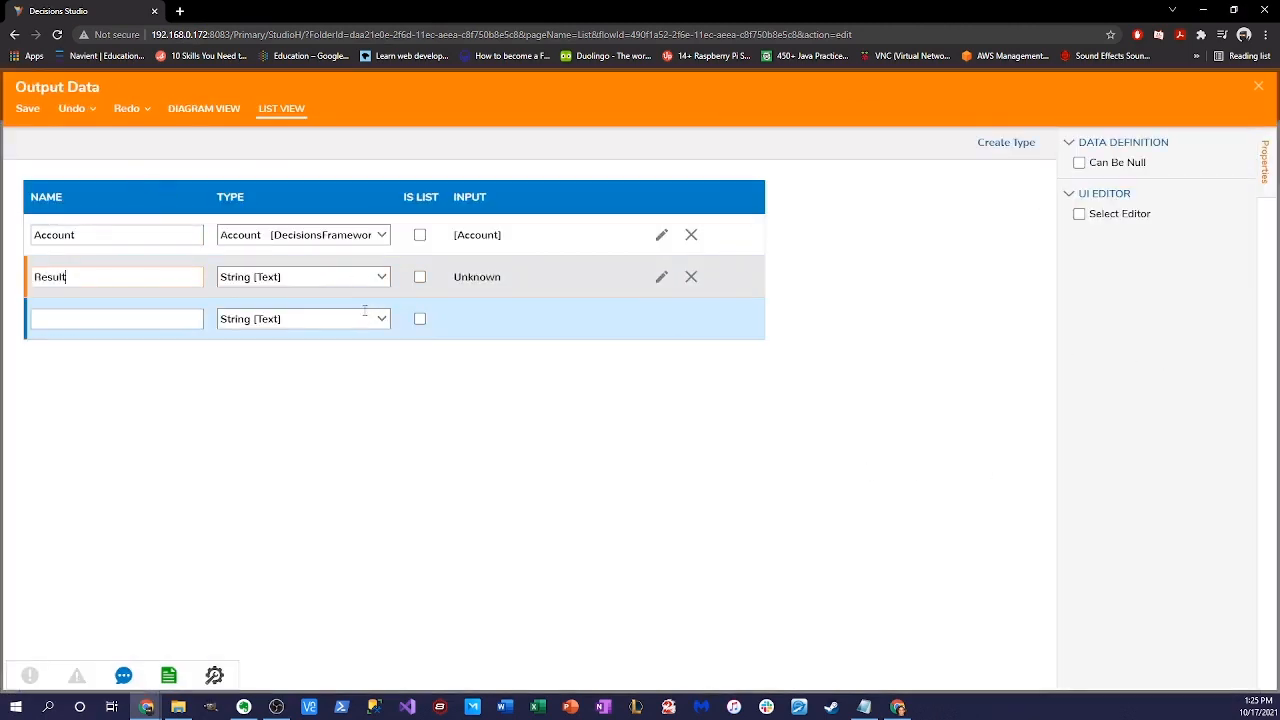
pyautogui.click(381, 277)
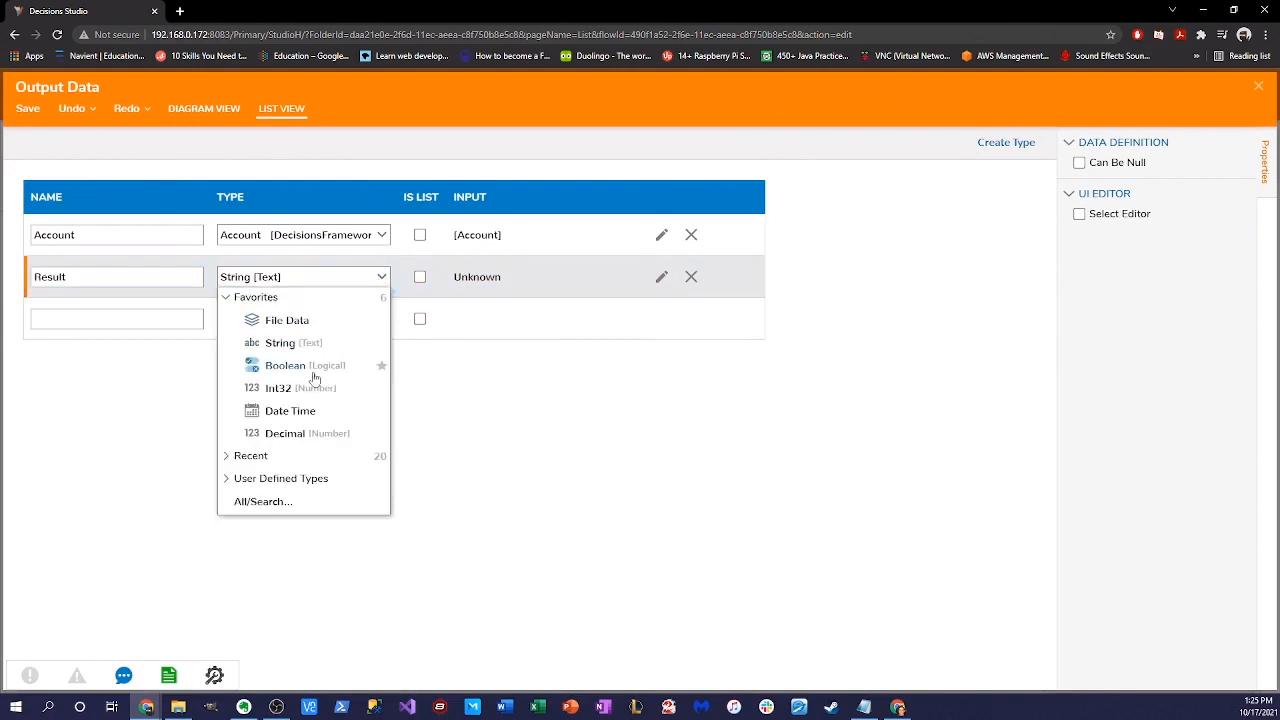
pyautogui.click(290, 390)
pyautogui.click(33, 110)
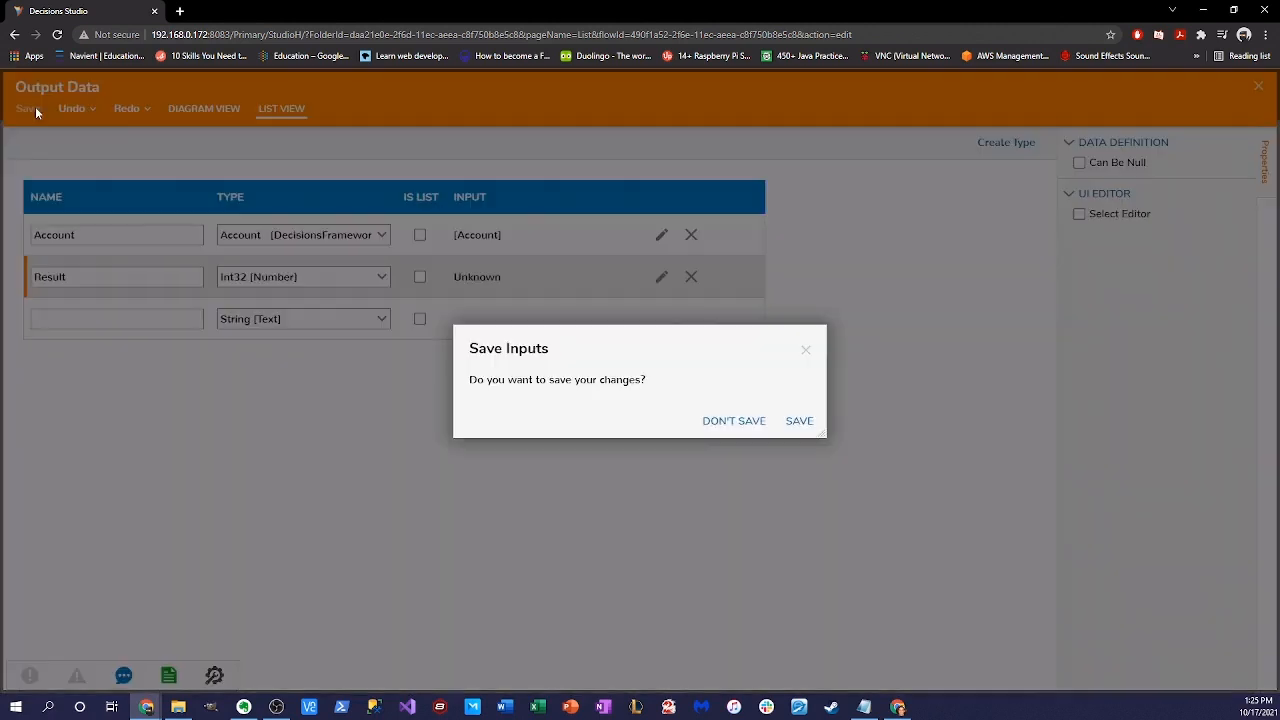
pyautogui.click(799, 421)
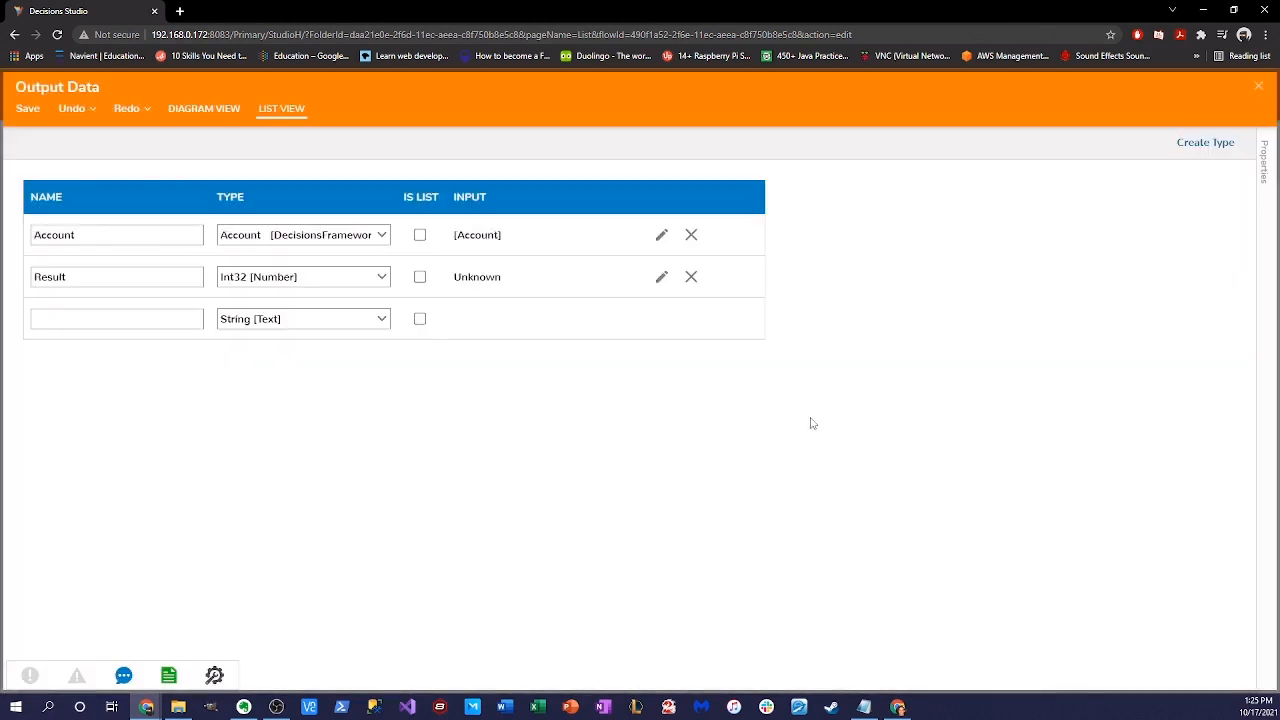
pyautogui.click(1258, 87)
# - Save Template Flow and close it to return to the folder list
pyautogui.click(713, 371)
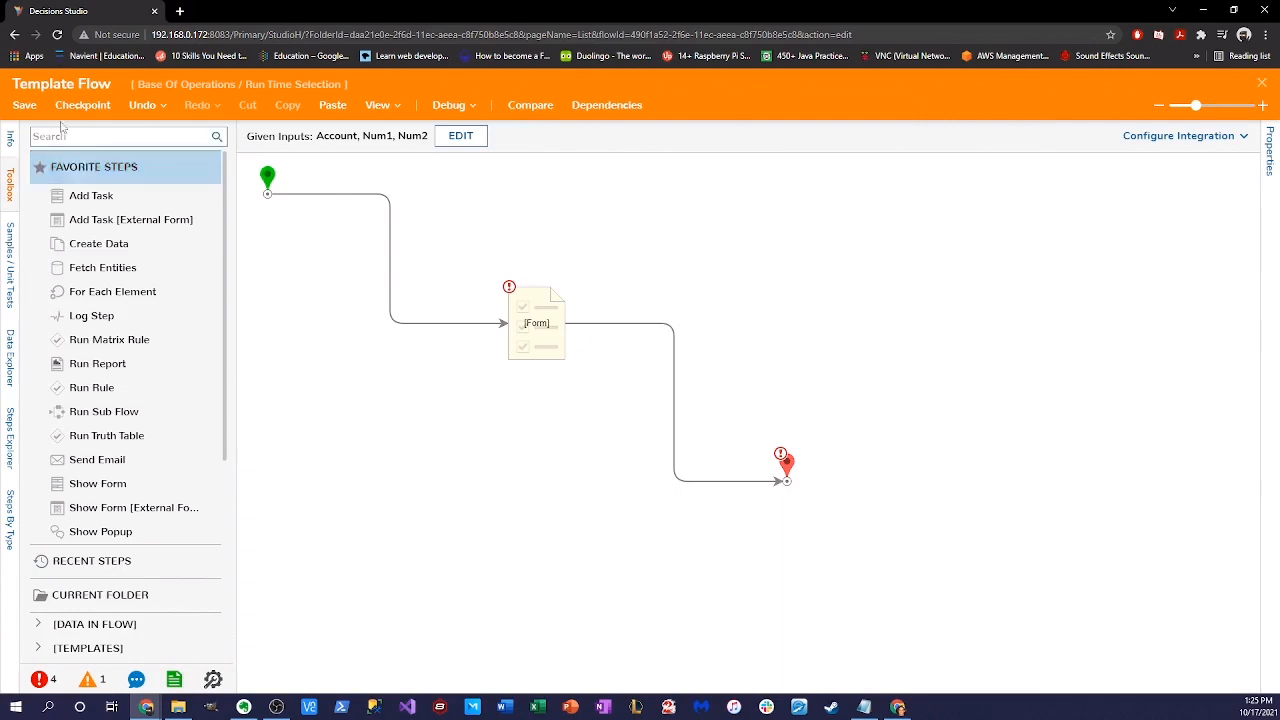
pyautogui.click(24, 105)
pyautogui.click(819, 488)
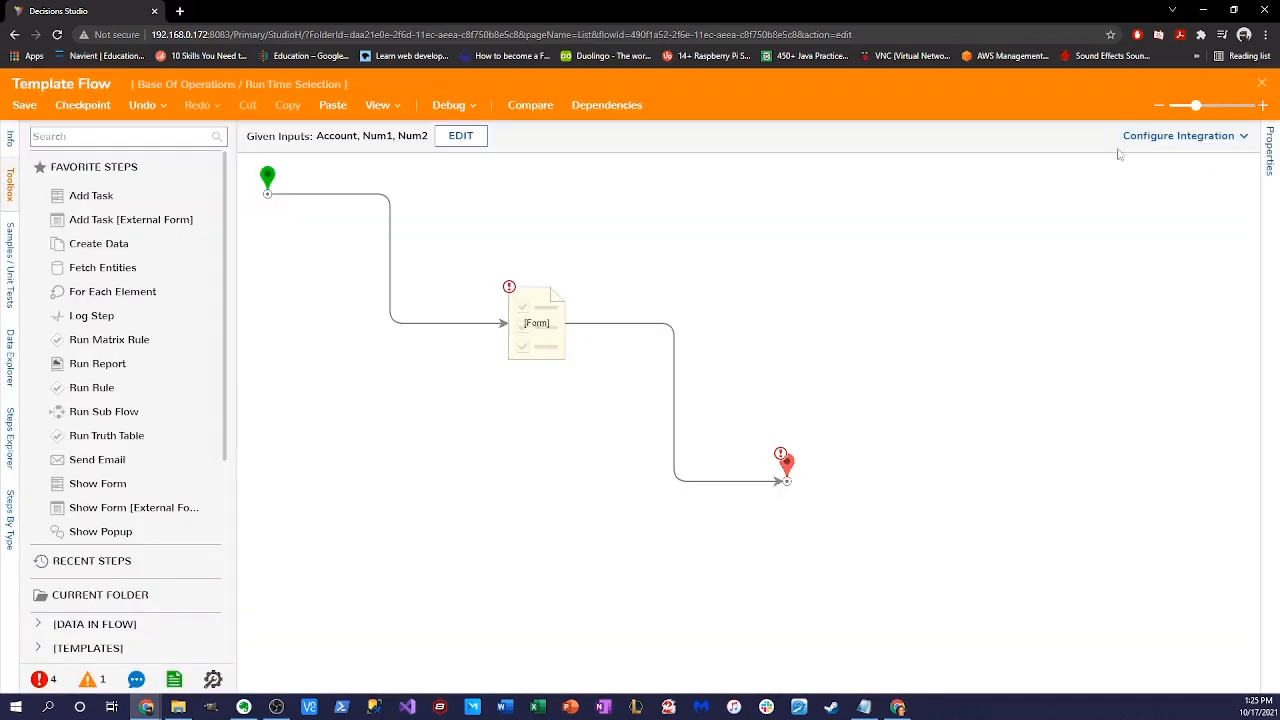
pyautogui.click(1259, 87)
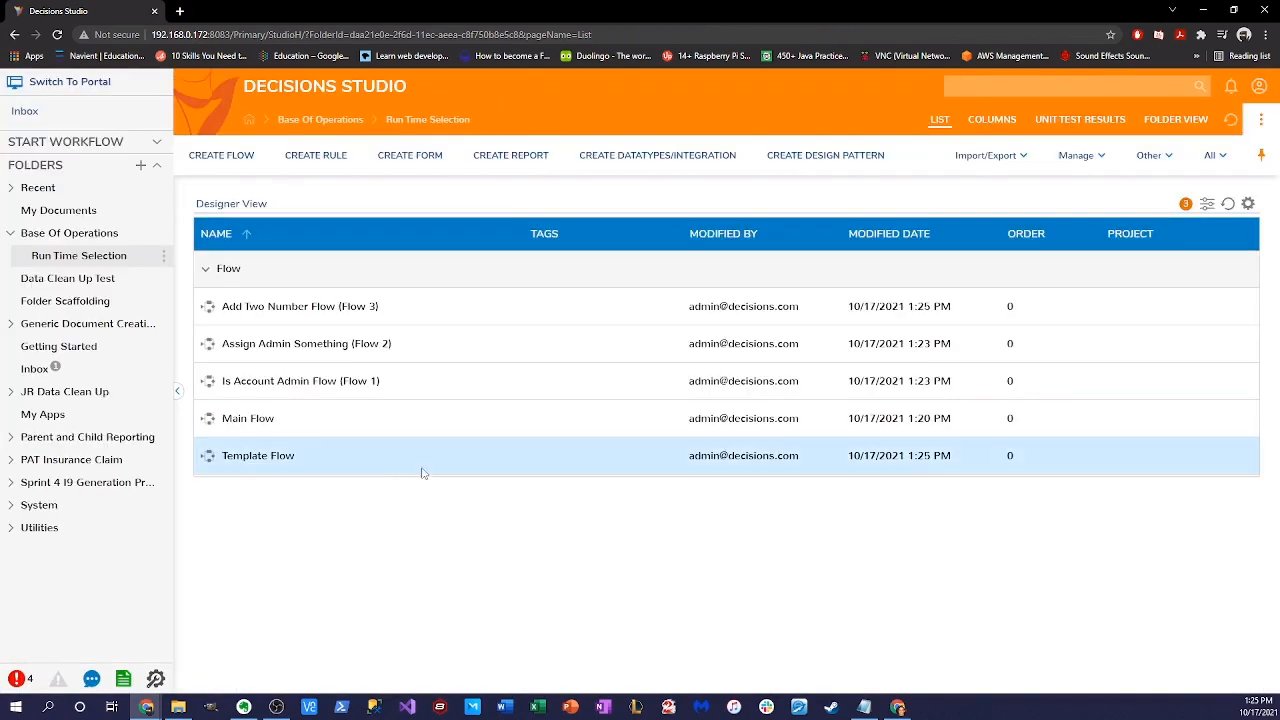
# - Open Main Flow and shift the Template Flow step to the right
pyautogui.doubleClick(237, 421)
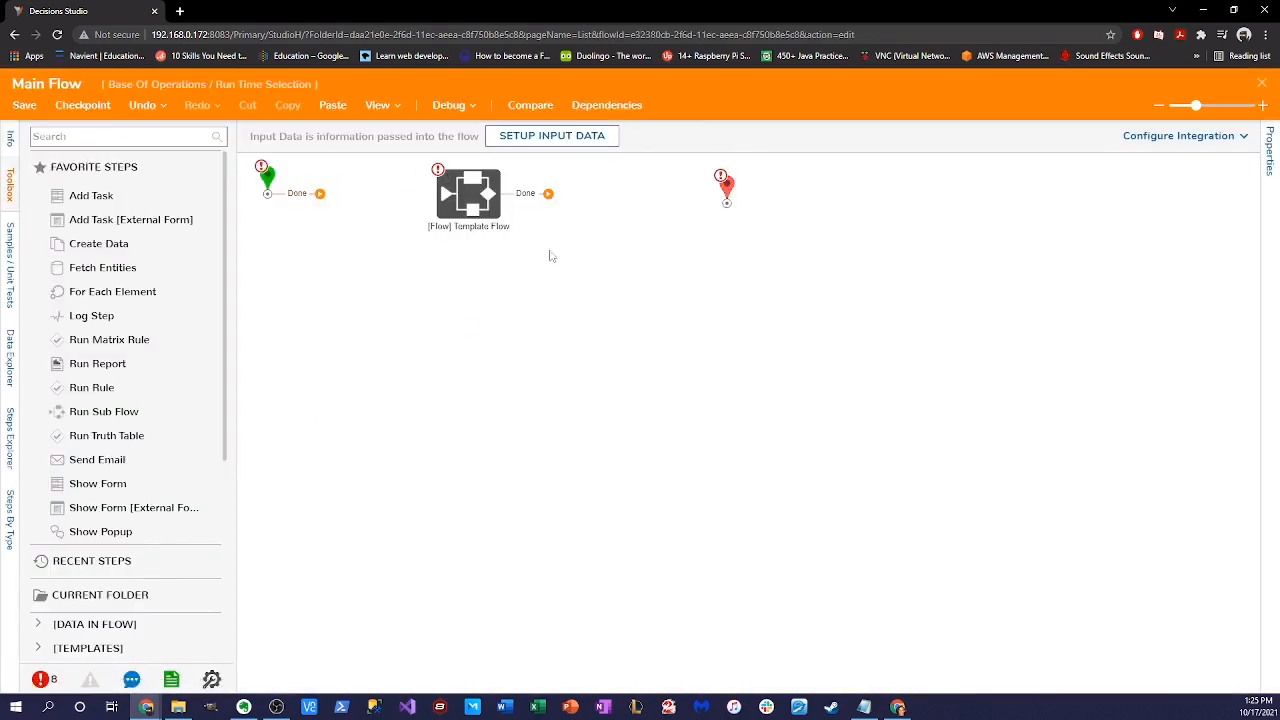
pyautogui.click(460, 203)
pyautogui.moveTo(460, 203); pyautogui.dragTo(531, 203)
pyautogui.click(753, 193)
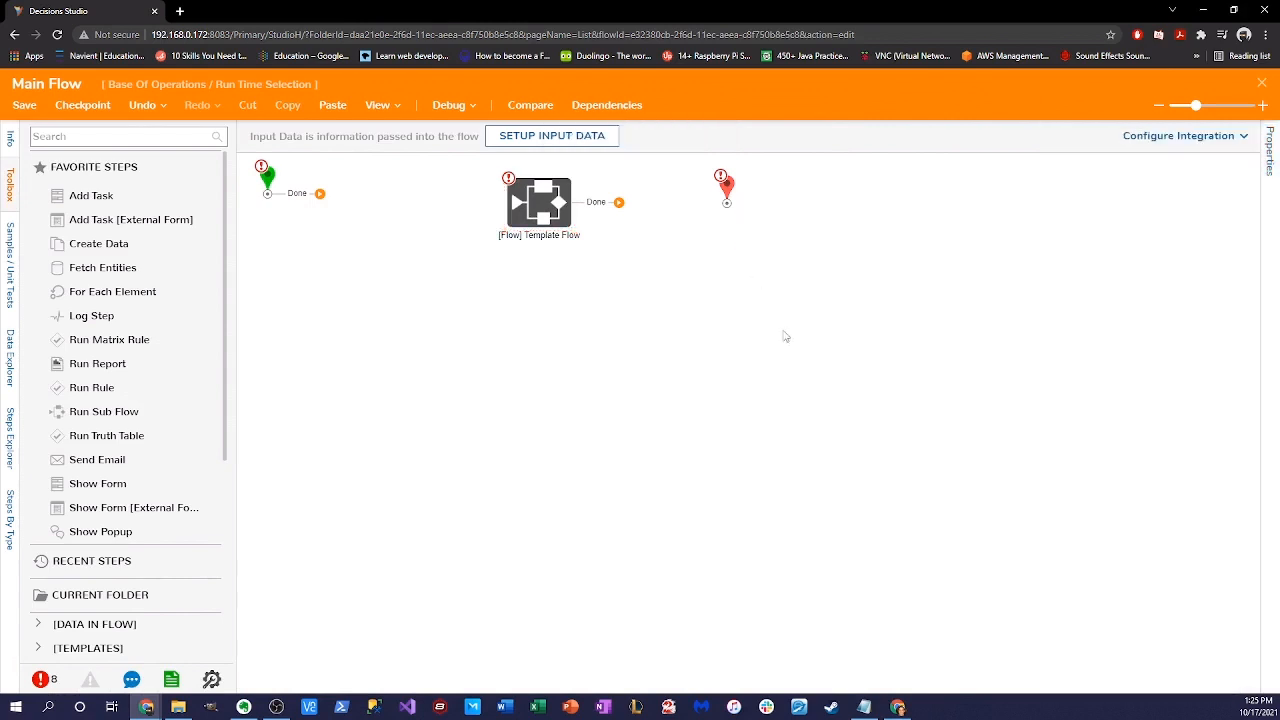
pyautogui.click(550, 372)
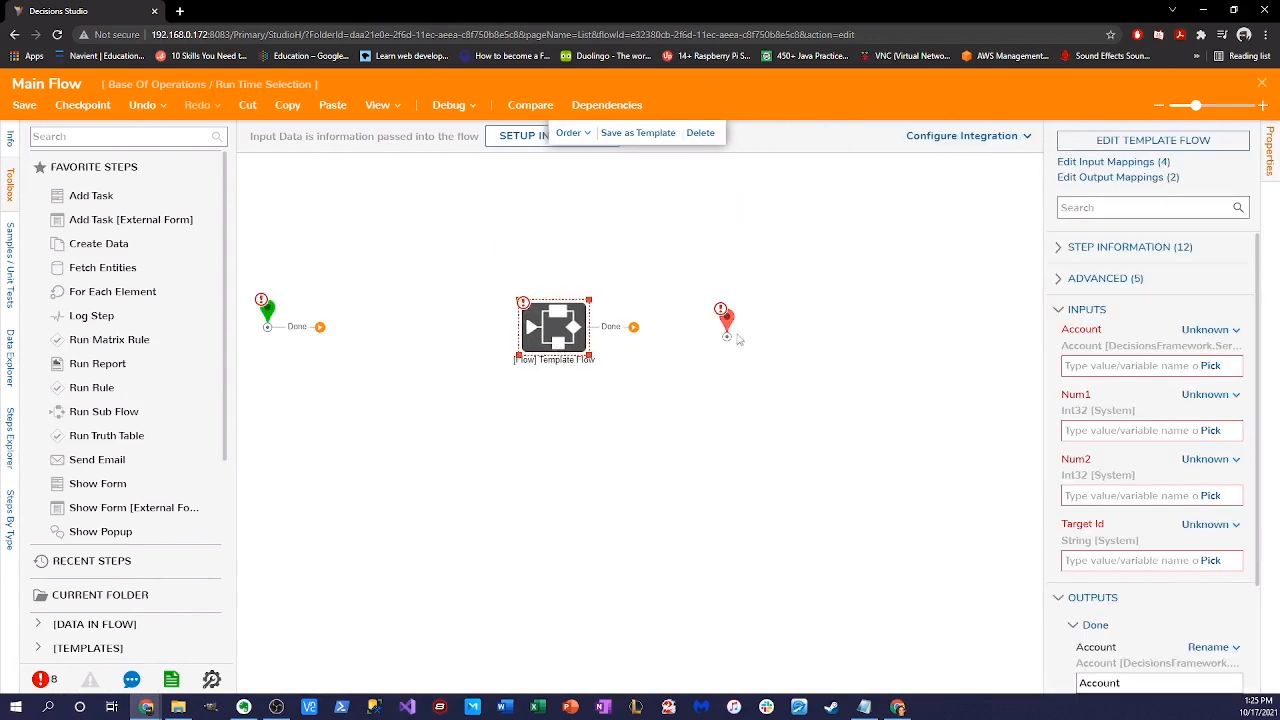
pyautogui.moveTo(534, 330); pyautogui.dragTo(550, 330)
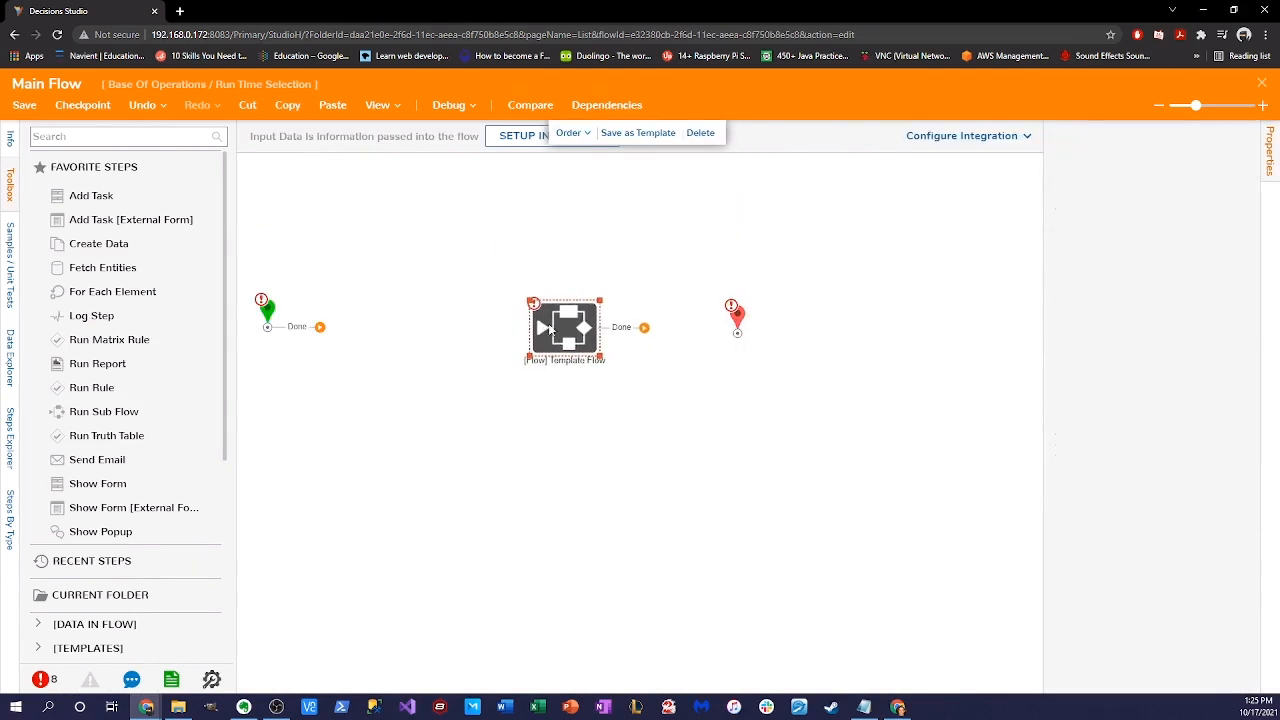
# - Space out Template Flow and the end step, then link its Done outcome to the end step
pyautogui.moveTo(733, 320); pyautogui.dragTo(743, 322)
pyautogui.moveTo(562, 337); pyautogui.dragTo(584, 337)
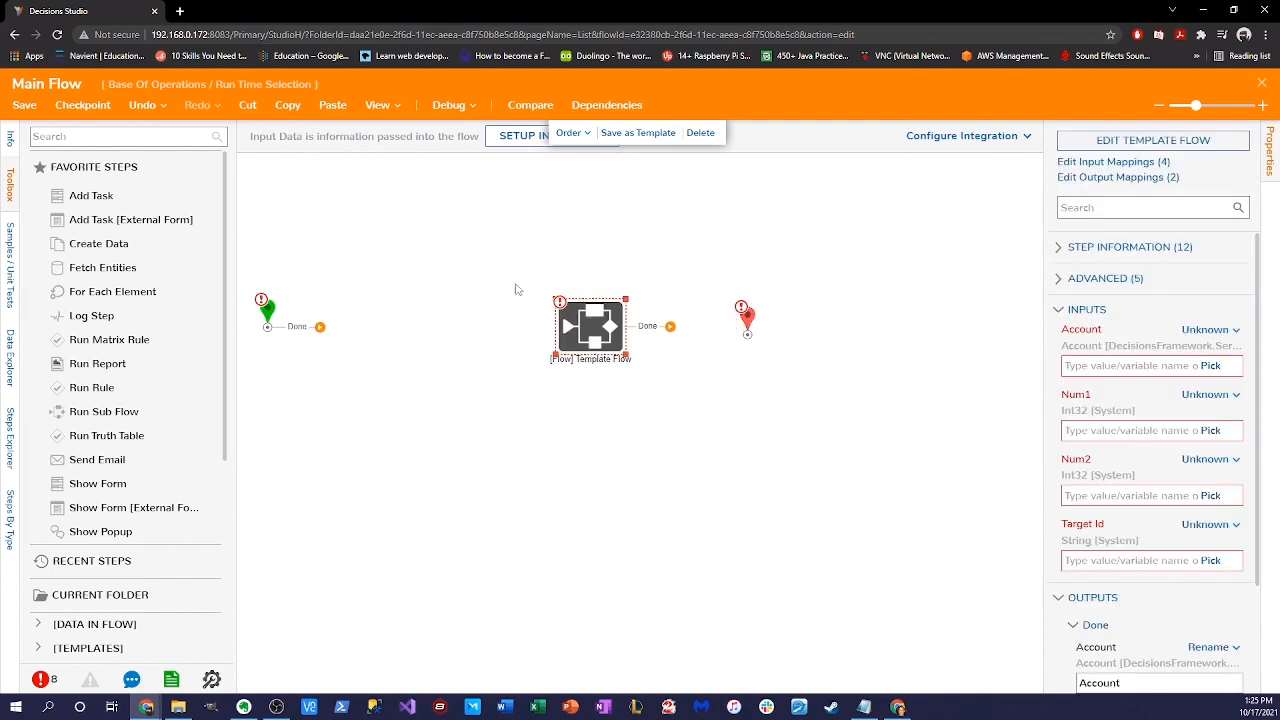
pyautogui.moveTo(582, 316); pyautogui.dragTo(602, 318)
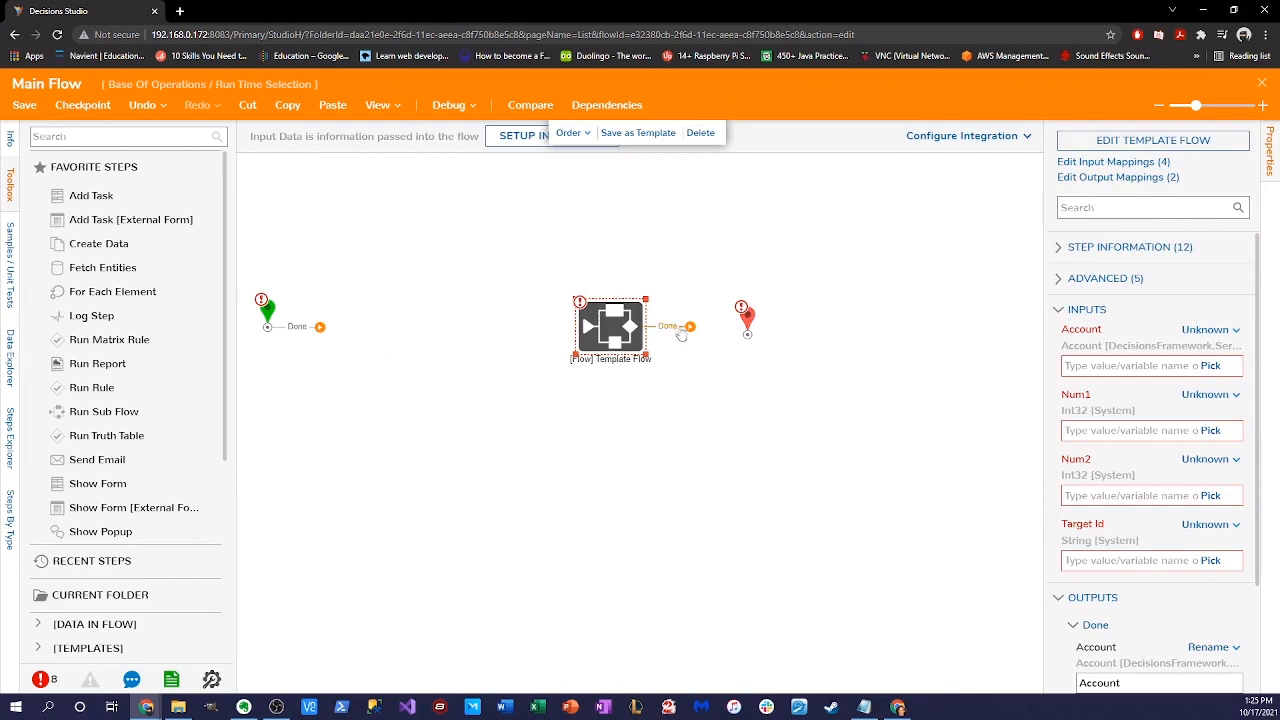
pyautogui.moveTo(690, 326); pyautogui.dragTo(745, 328)
pyautogui.click(753, 318)
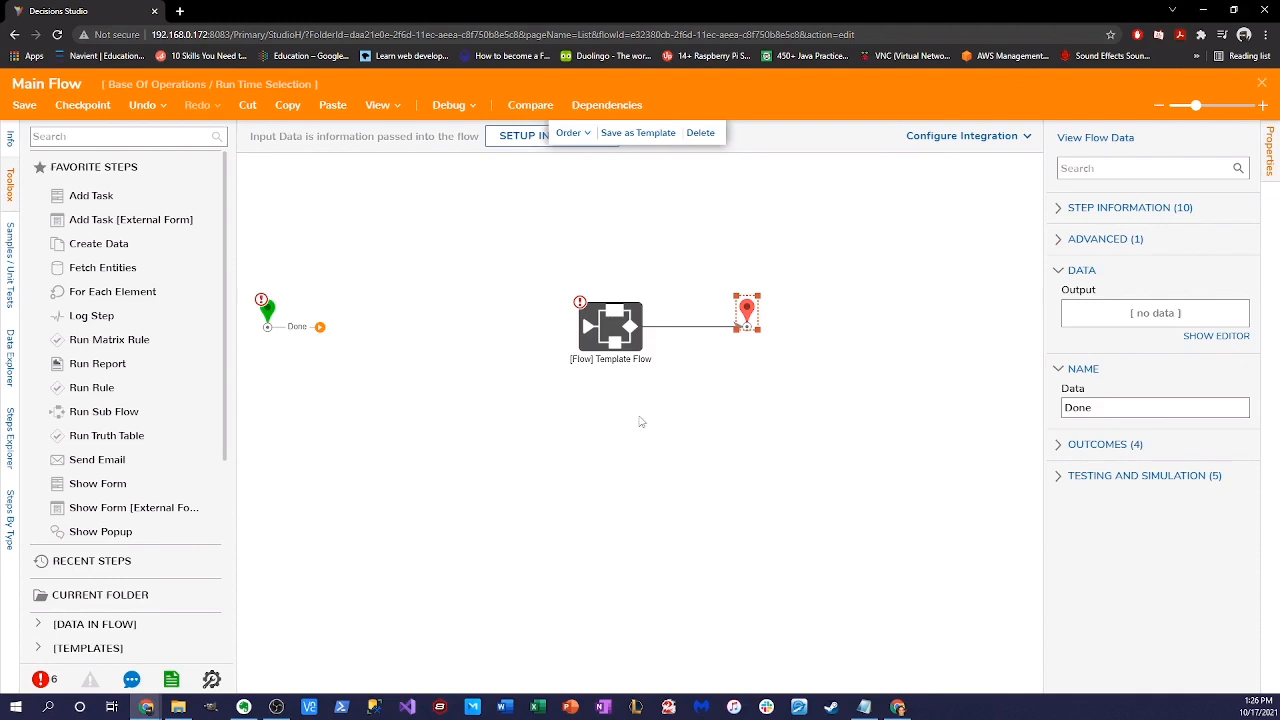
# - Find 'Pick or Create Truth Table' in the toolbox and place it before Template Flow
pyautogui.click(152, 138)
pyautogui.write('pick create')
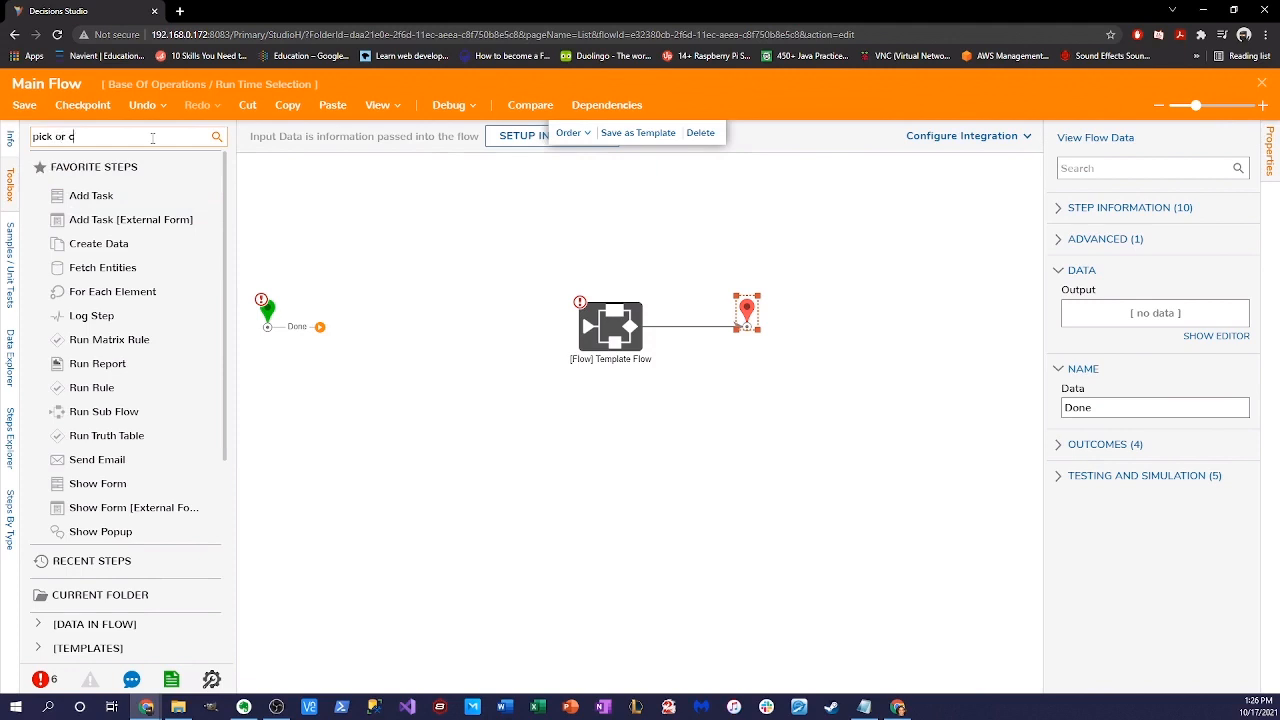
pyautogui.write('reate')
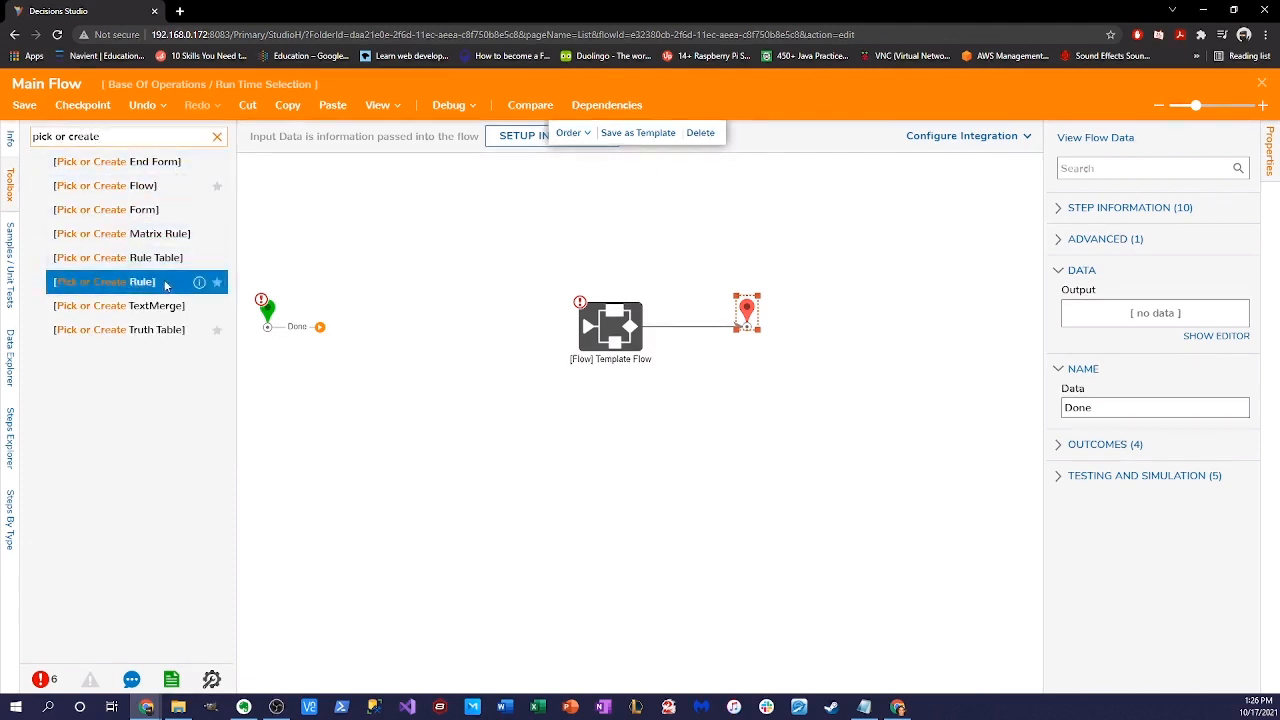
pyautogui.moveTo(150, 329); pyautogui.dragTo(437, 349)
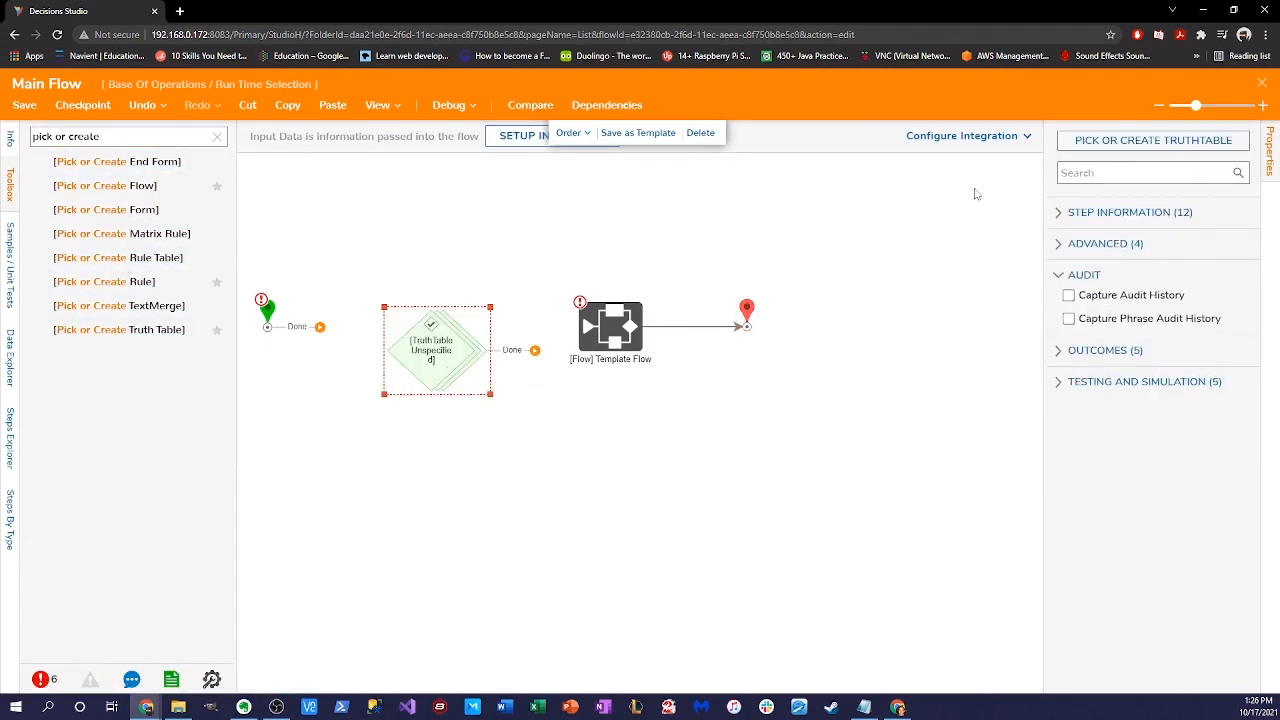
# - Create a new plain Truth Table named 'Determine Which Flow To Run' for the step
pyautogui.click(1114, 140)
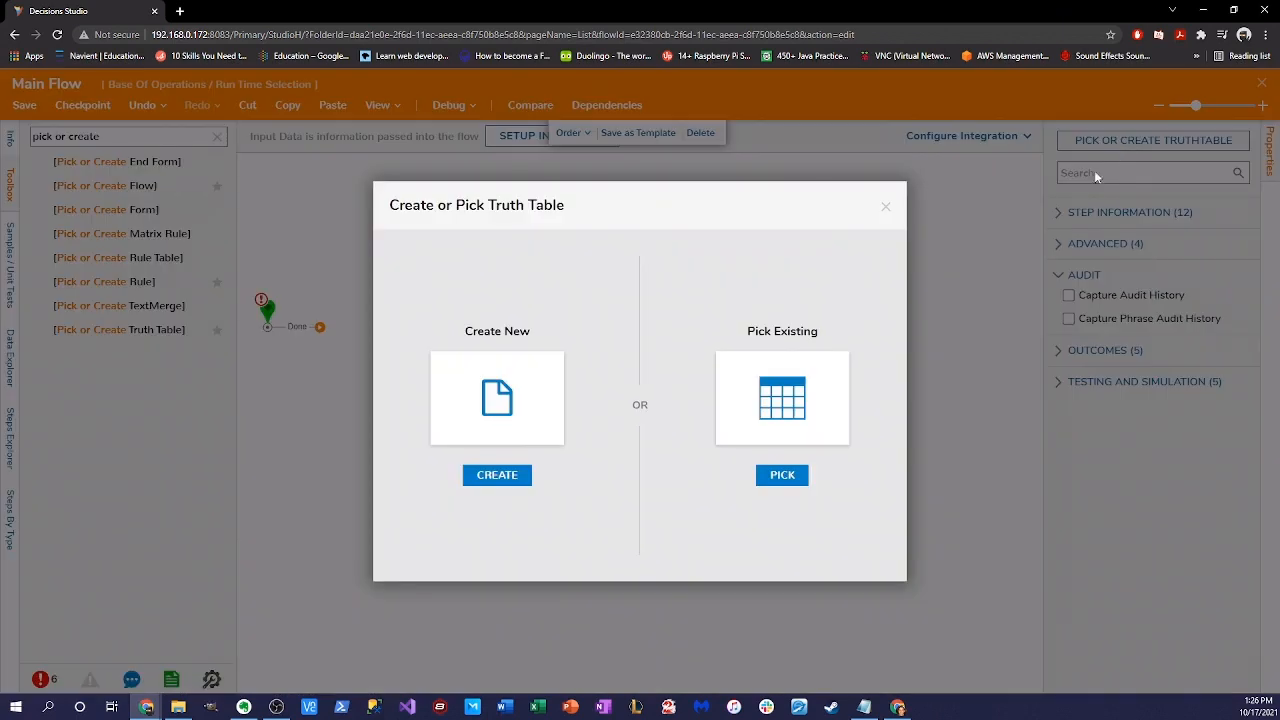
pyautogui.click(509, 484)
pyautogui.click(505, 212)
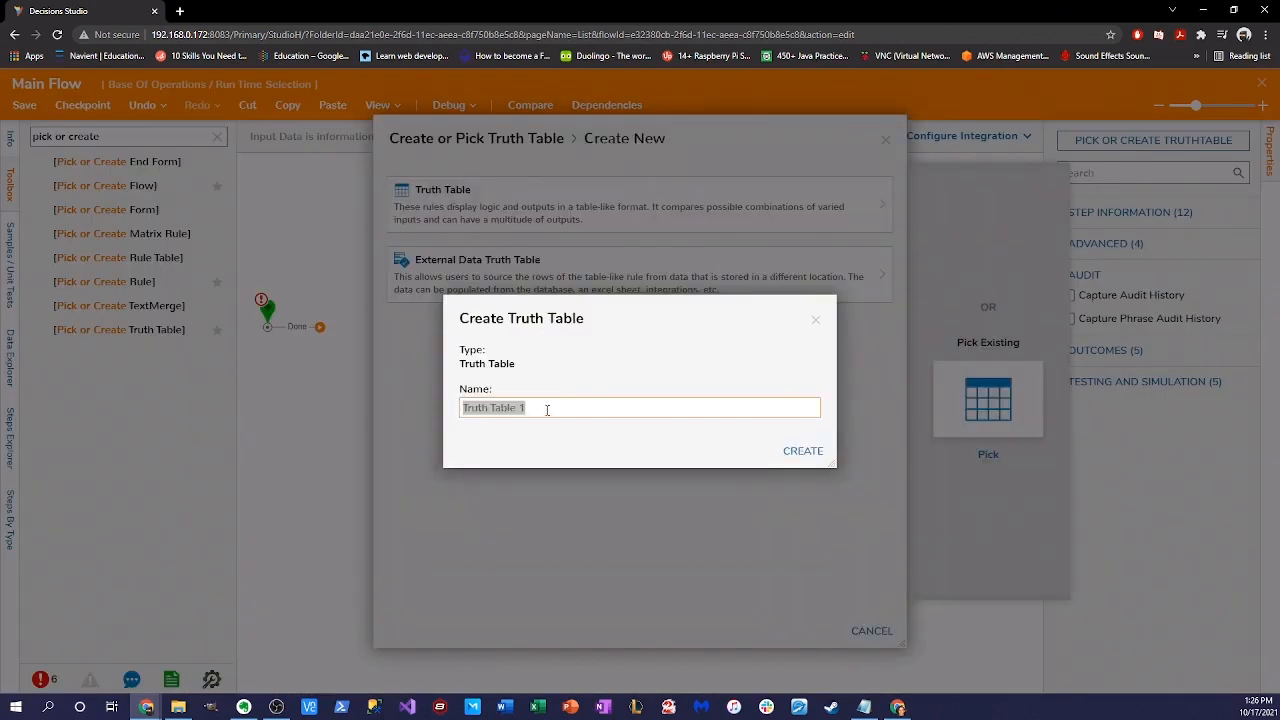
pyautogui.click(547, 407)
pyautogui.hotkey('ctrl', 'a')
pyautogui.press('BackSpace')
pyautogui.write('R')
pyautogui.press('BackSpace')
pyautogui.write('Determine Which')
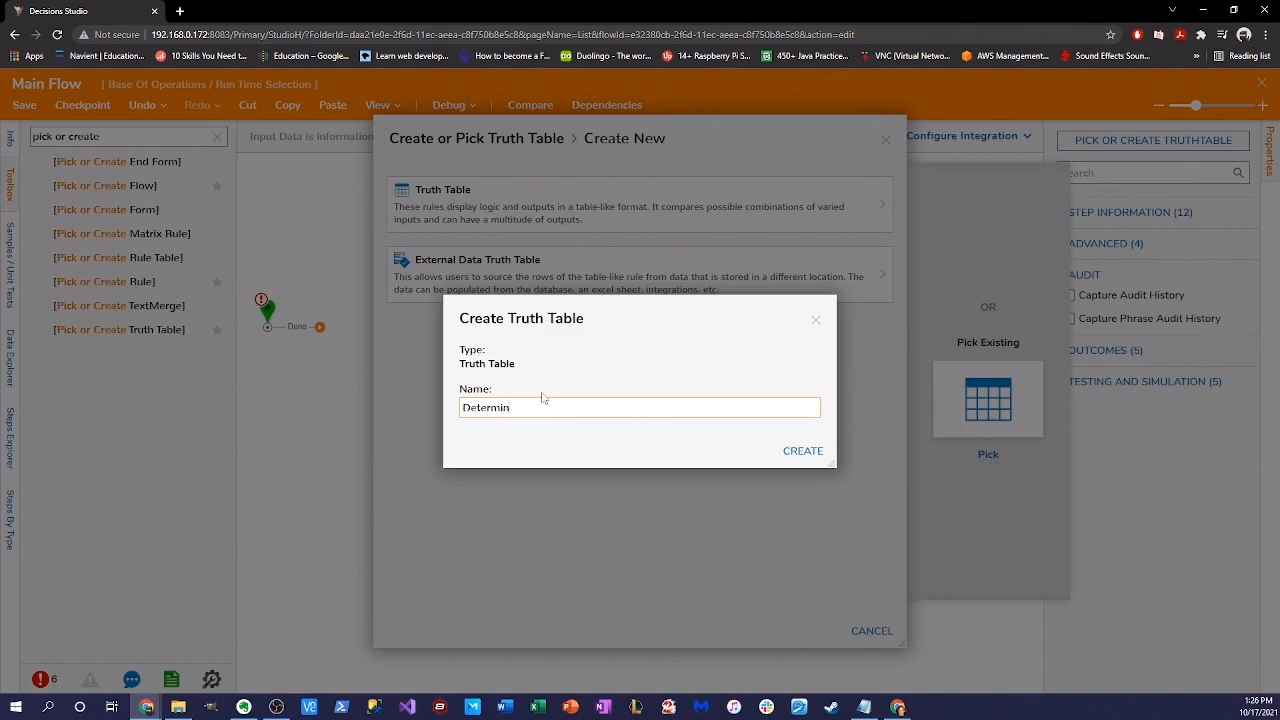
pyautogui.write(' Flow To Run')
pyautogui.click(810, 451)
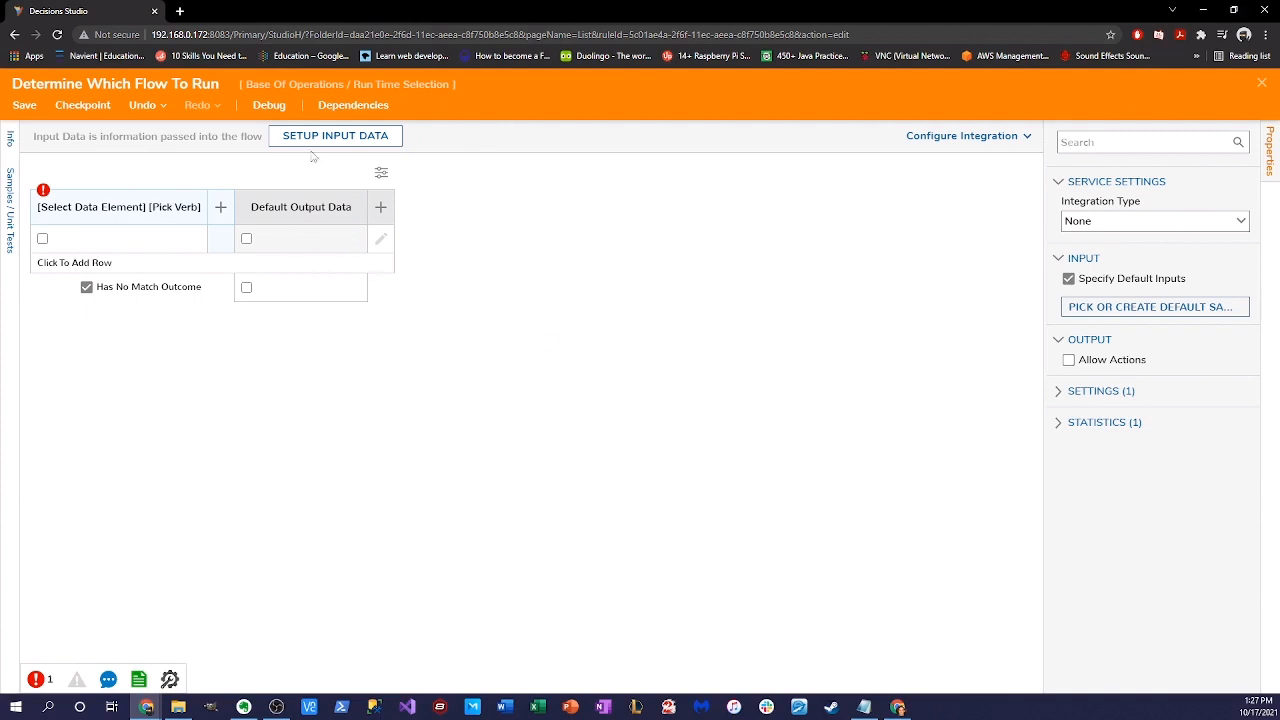
# - Start defining the rule's input data manually, entering a String input row
pyautogui.click(124, 214)
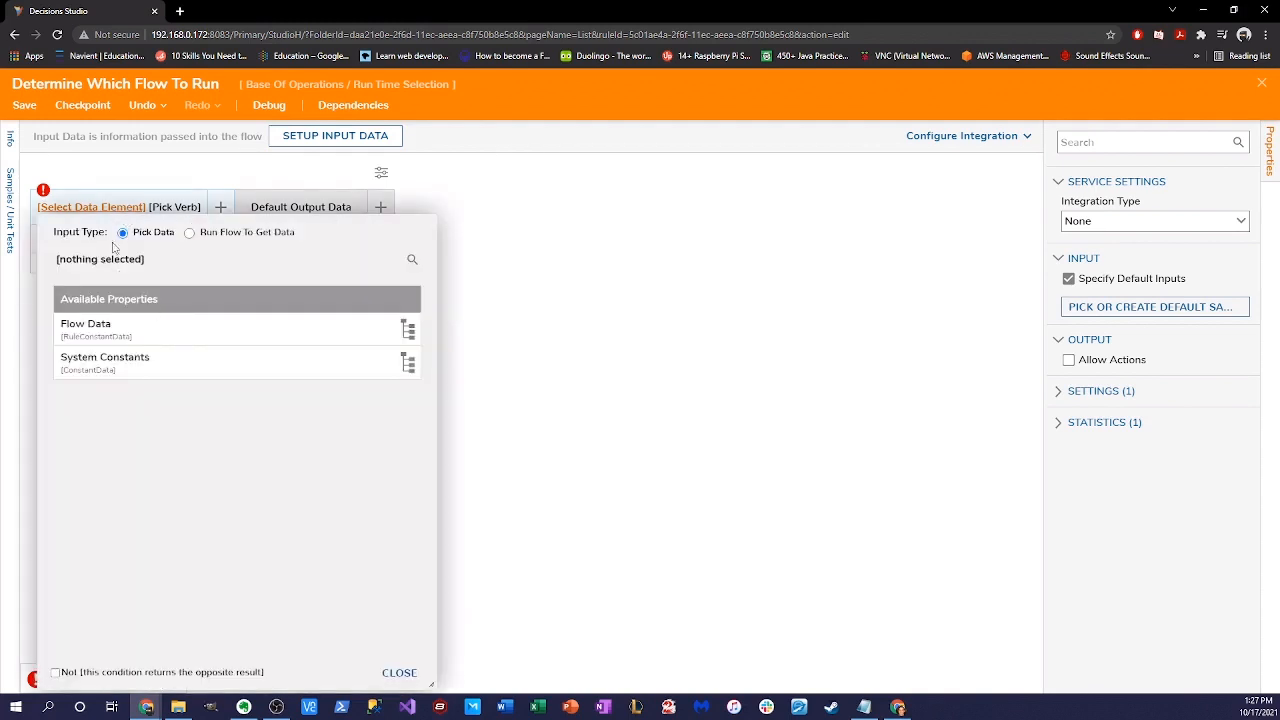
pyautogui.click(530, 354)
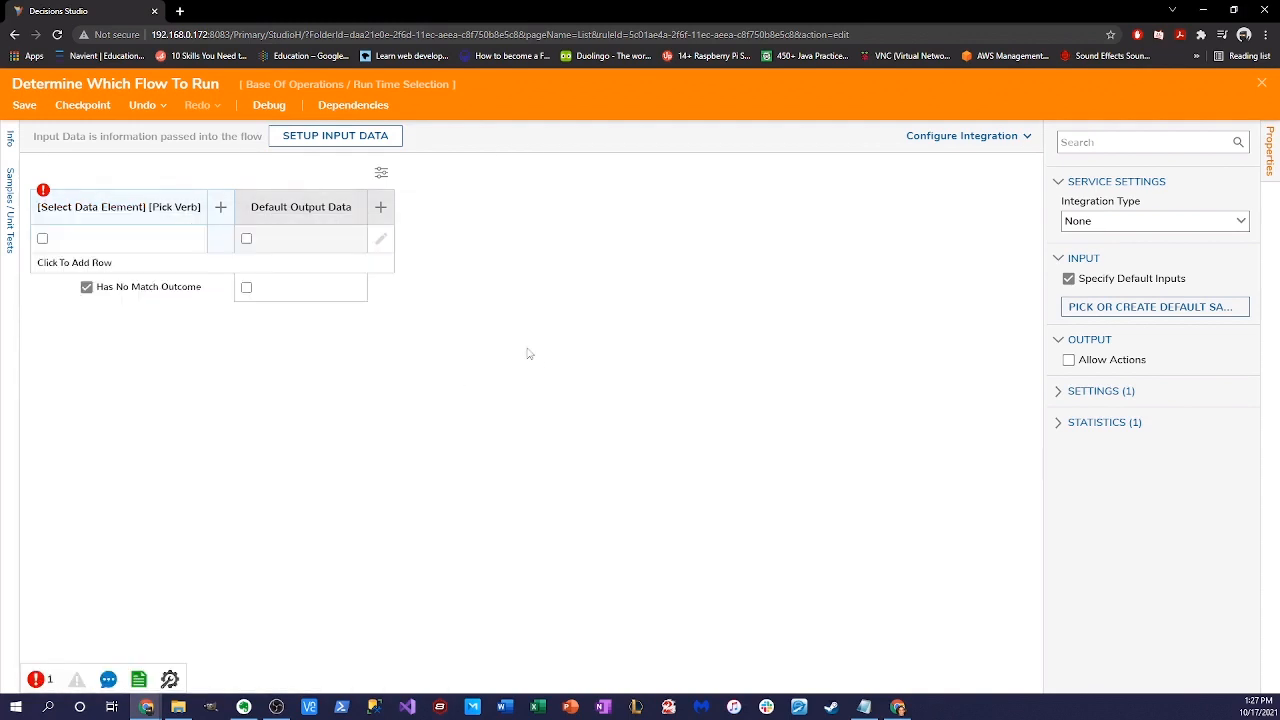
pyautogui.click(330, 137)
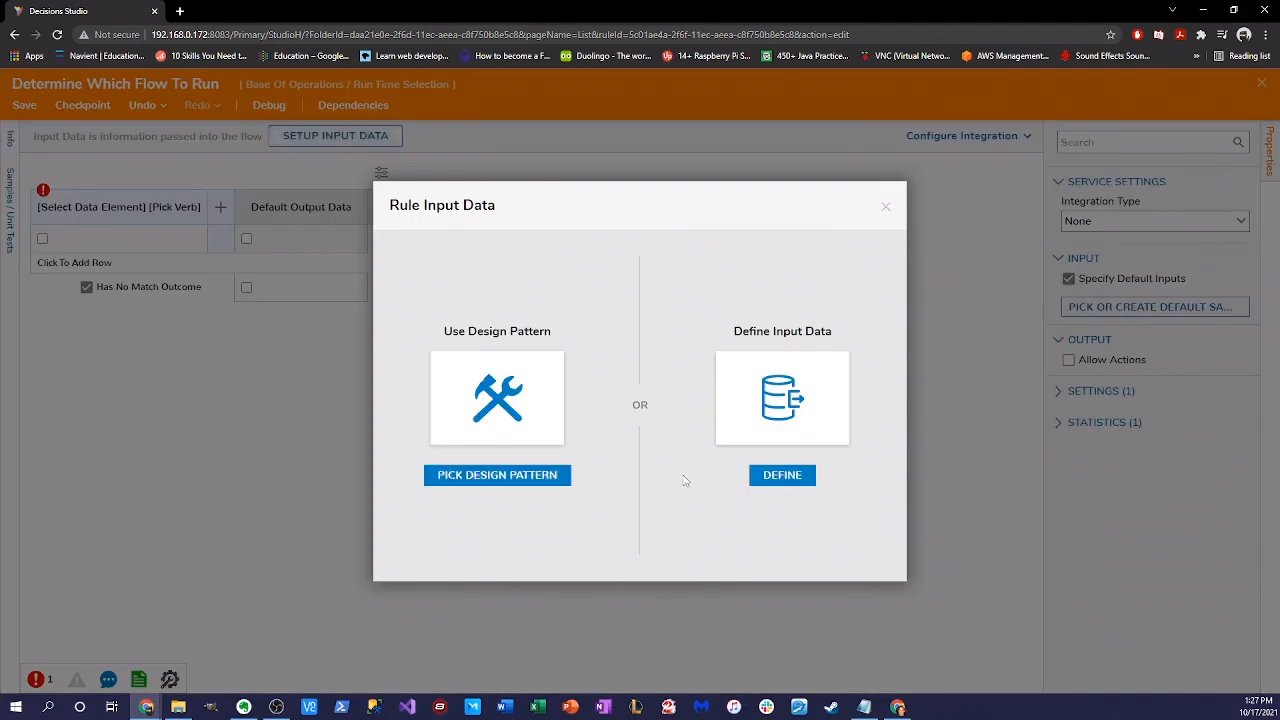
pyautogui.click(760, 475)
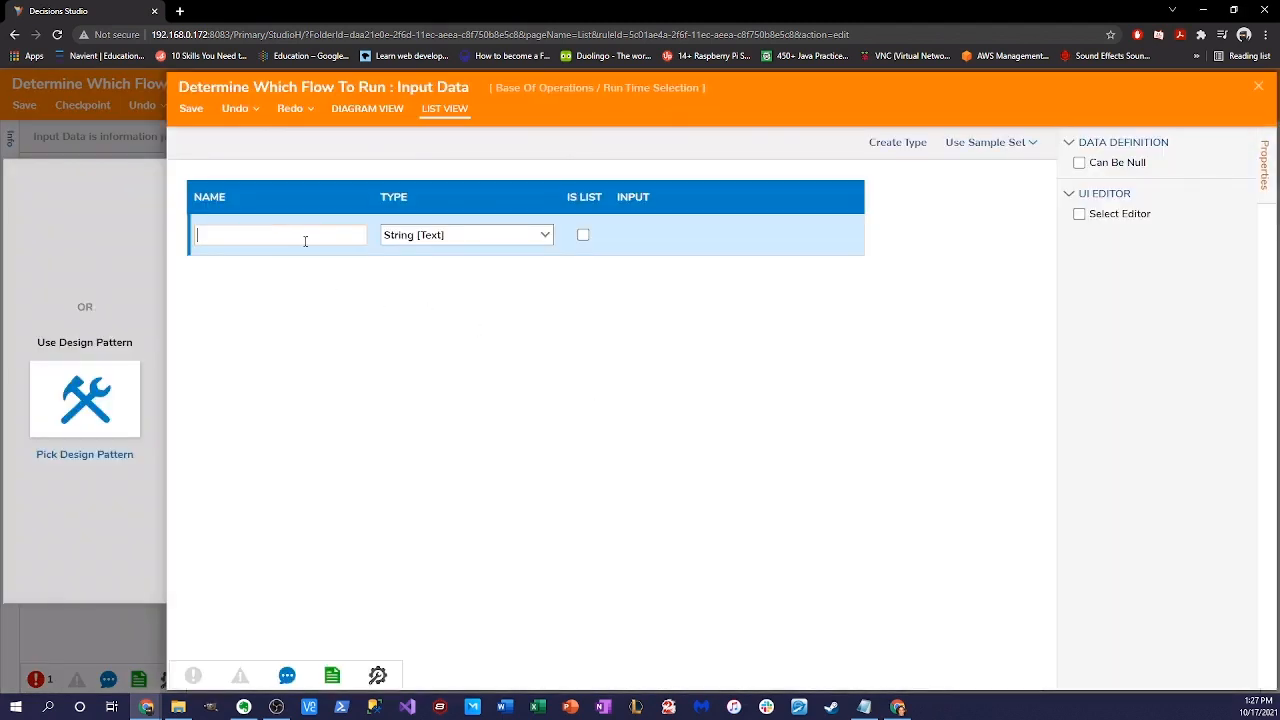
pyautogui.press('BackSpace')
pyautogui.press('BackSpace')
pyautogui.press('BackSpace')
pyautogui.write('Flow')
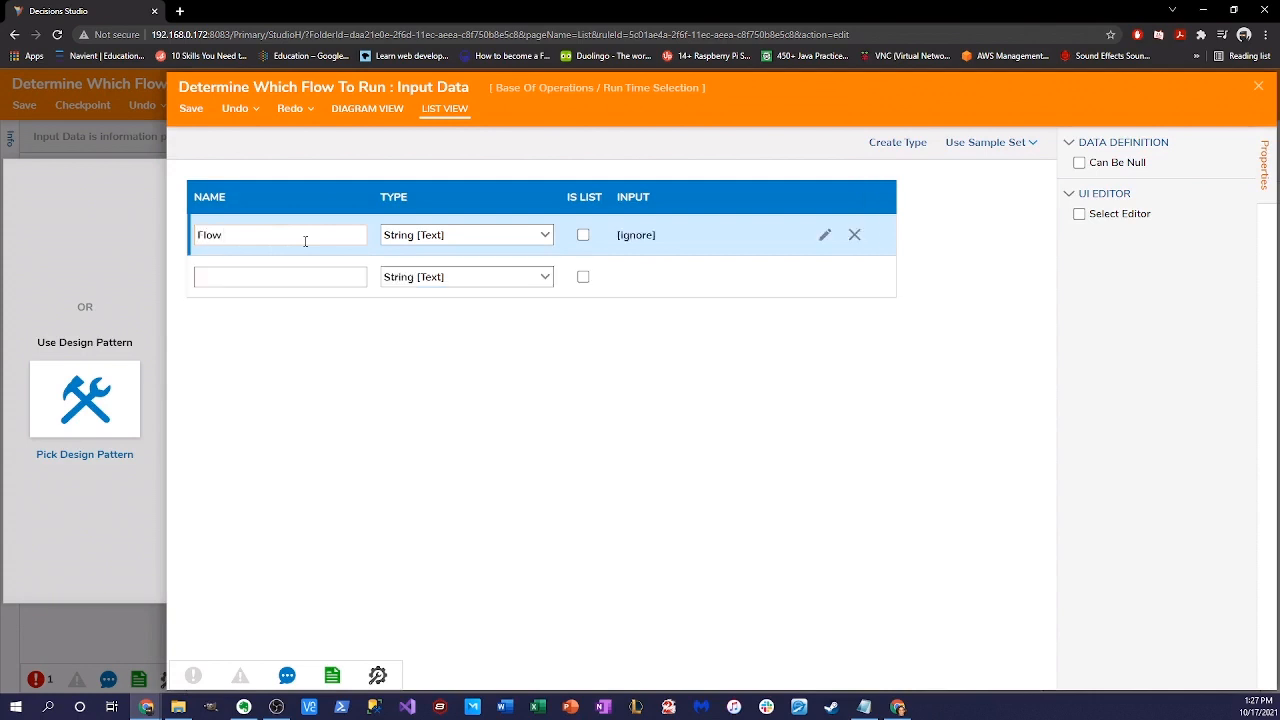
pyautogui.write(' Name')
pyautogui.moveTo(252, 235); pyautogui.dragTo(197, 236)
pyautogui.write('STring')
pyautogui.press('BackSpace')
pyautogui.press('BackSpace')
pyautogui.press('BackSpace')
pyautogui.write('rinbg')
pyautogui.press('Escape')
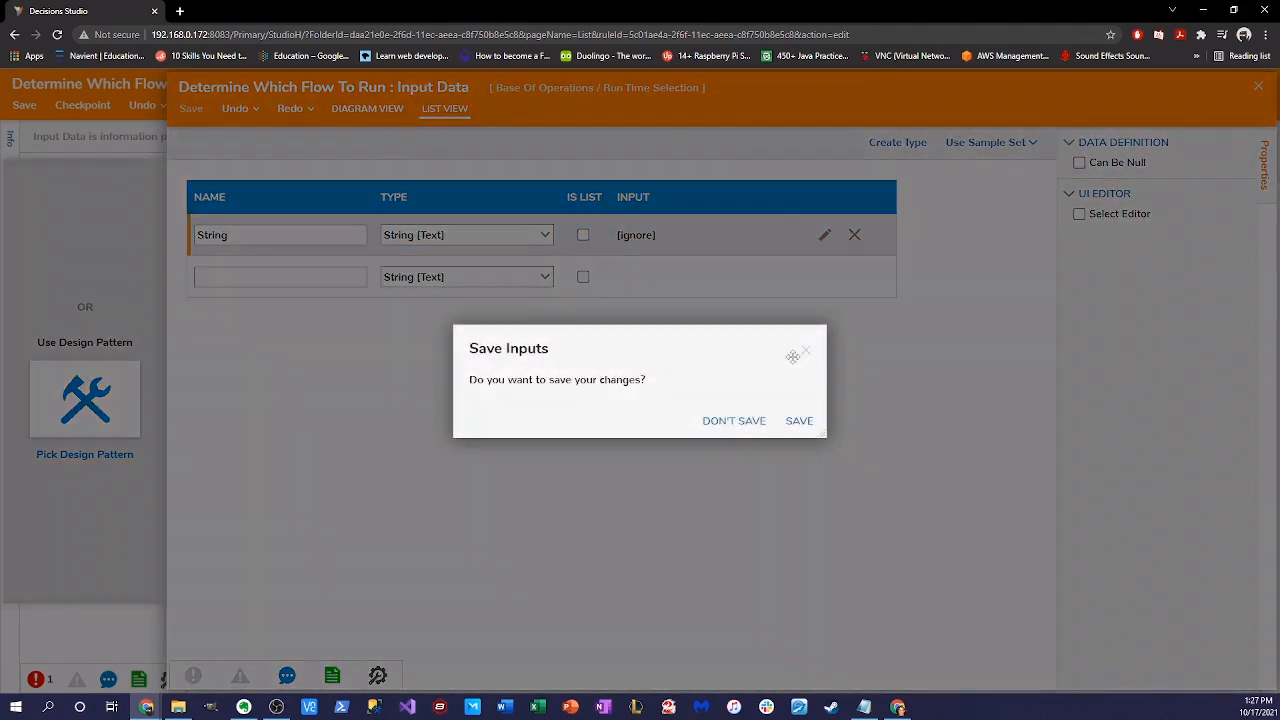
# - Rename the input to Text, save the input definition and close the editor
pyautogui.click(805, 351)
pyautogui.moveTo(262, 238); pyautogui.dragTo(19, 241)
pyautogui.press('BackSpace')
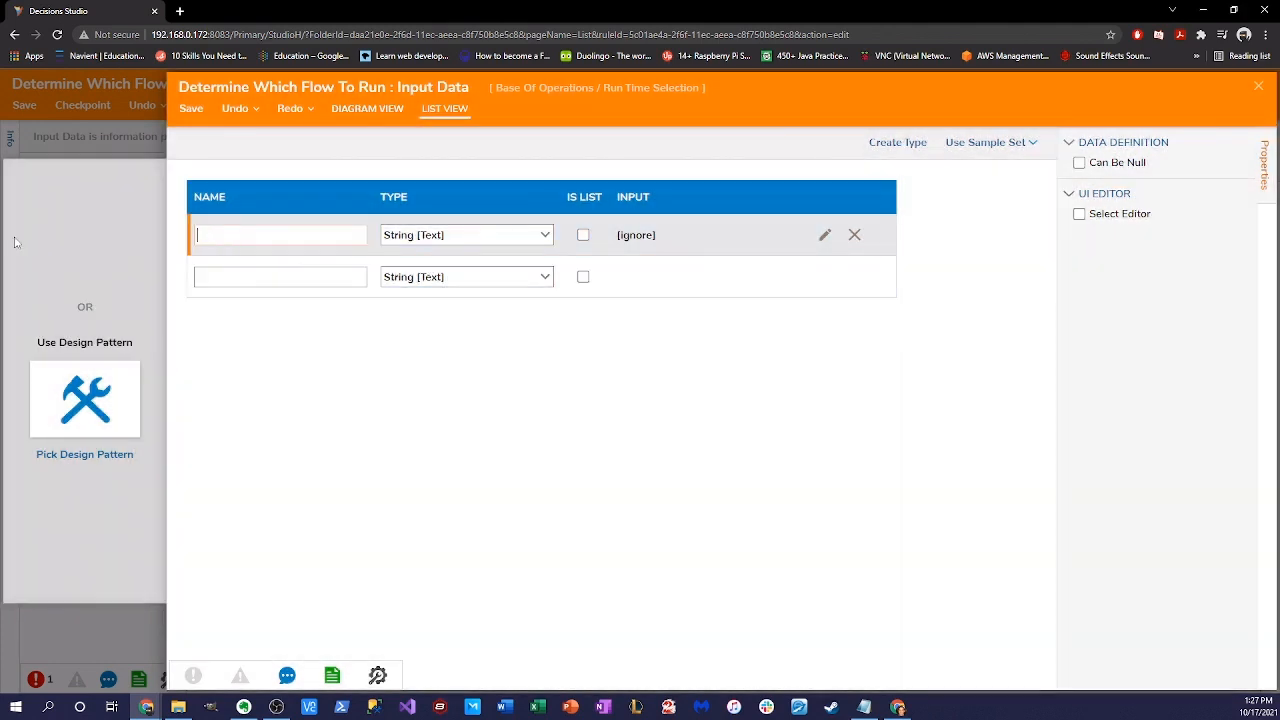
pyautogui.write('Text')
pyautogui.click(191, 108)
pyautogui.click(799, 421)
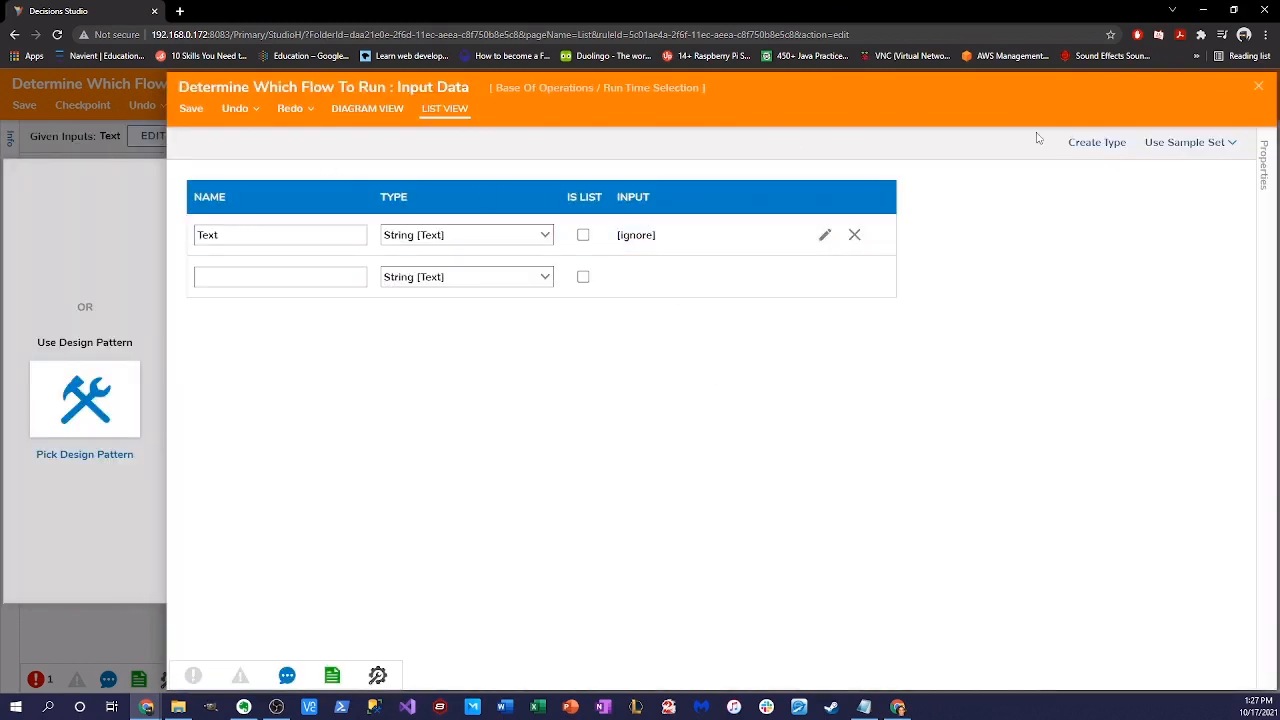
pyautogui.click(1258, 86)
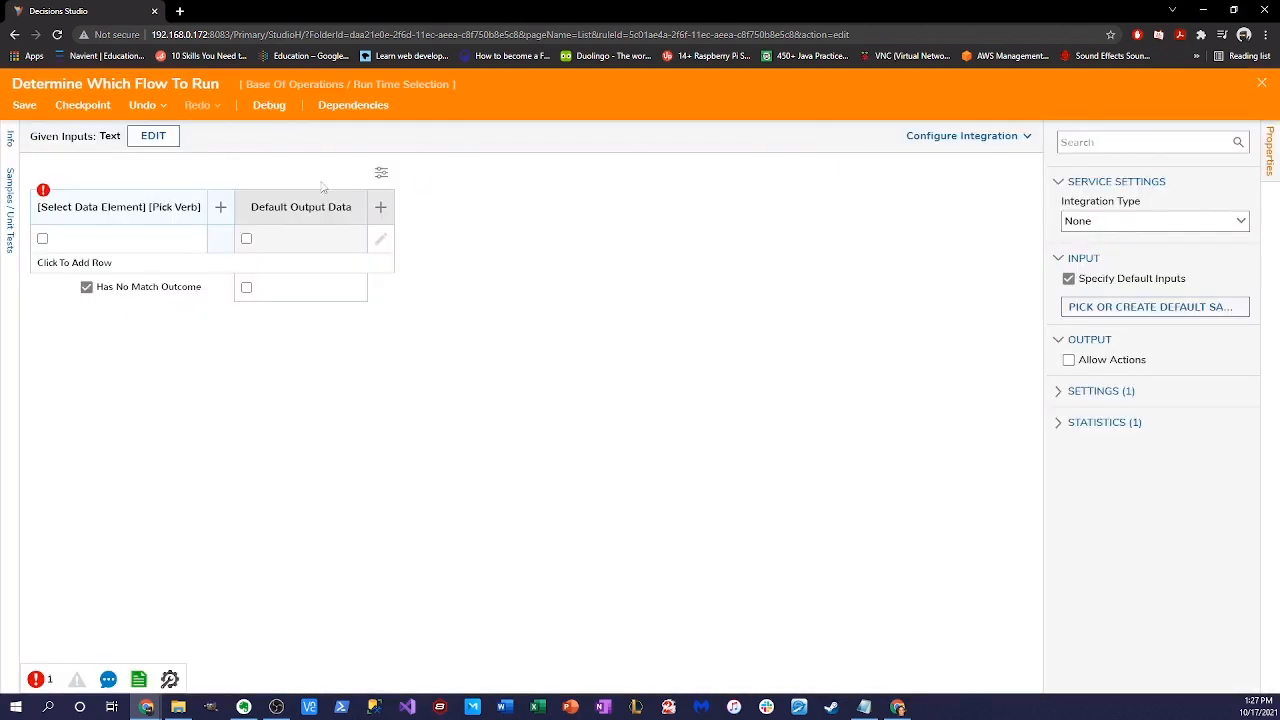
# - Set the condition column to check Text with the Equals comparison
pyautogui.click(95, 210)
pyautogui.click(165, 358)
pyautogui.click(397, 673)
pyautogui.click(160, 210)
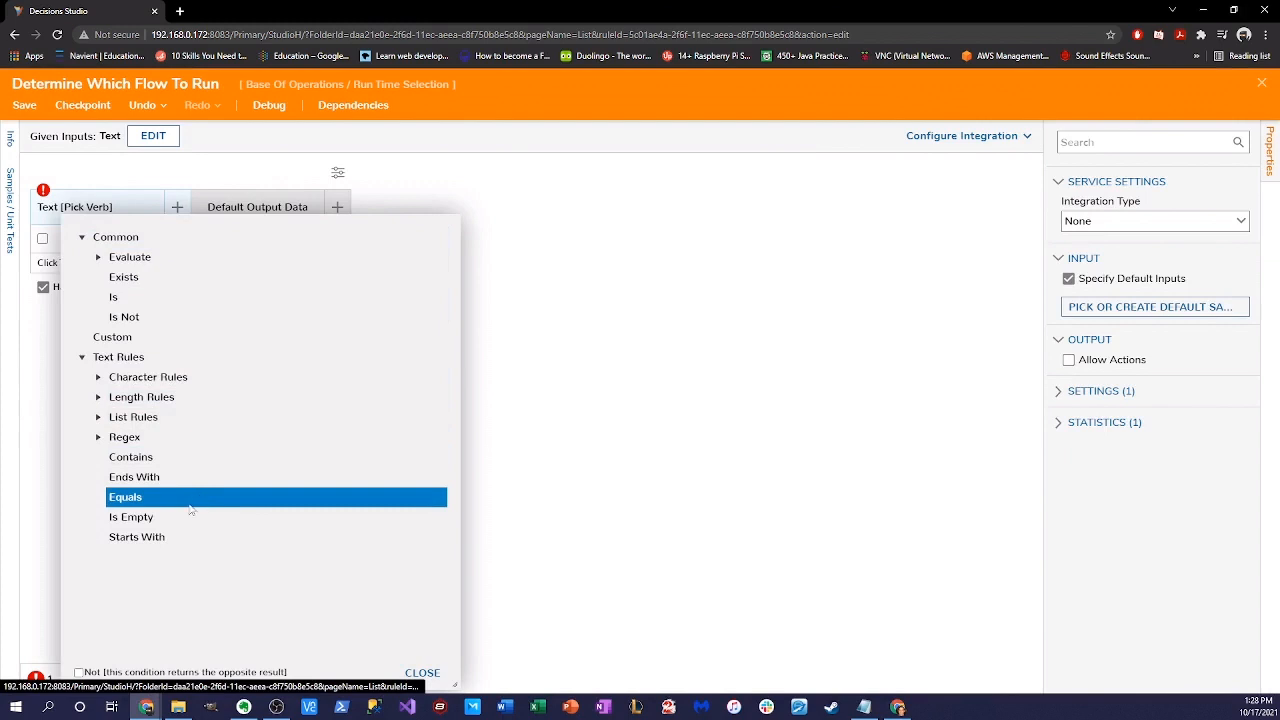
pyautogui.click(421, 673)
# - Add three condition rows with values Flow 1, Flow 2 and Flow 3
pyautogui.click(80, 239)
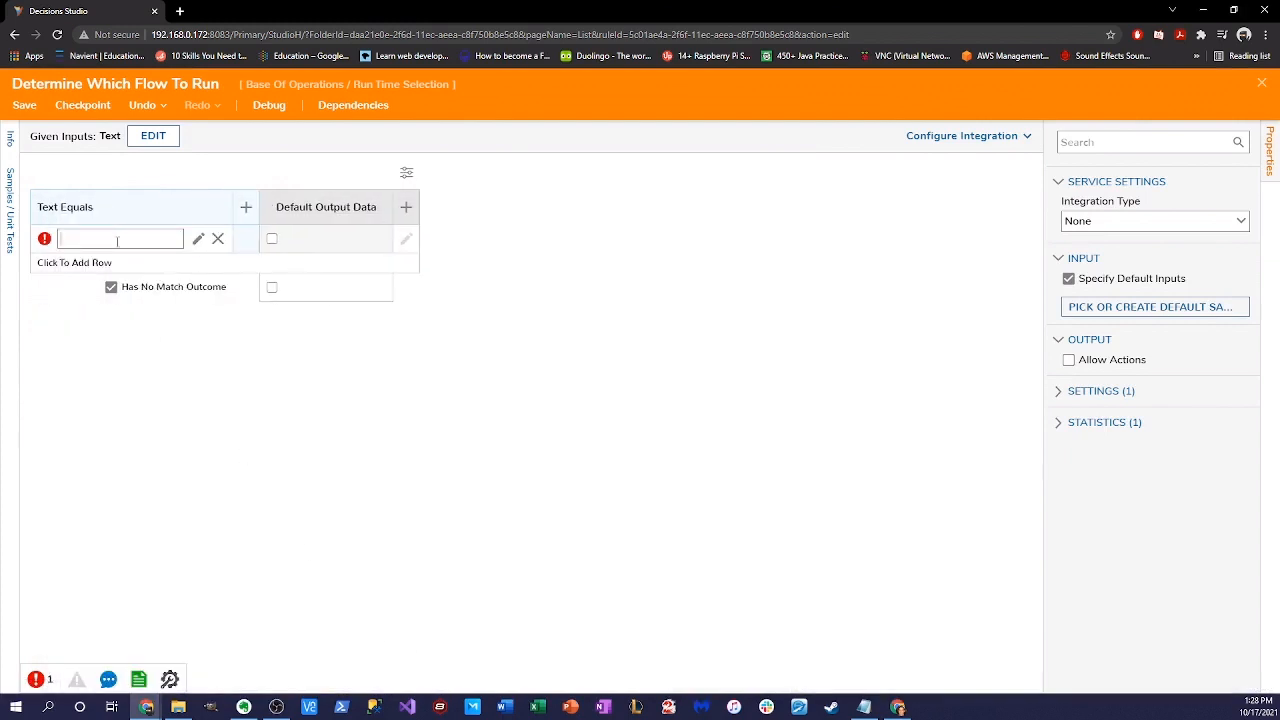
pyautogui.write('Flow 1')
pyautogui.click(86, 263)
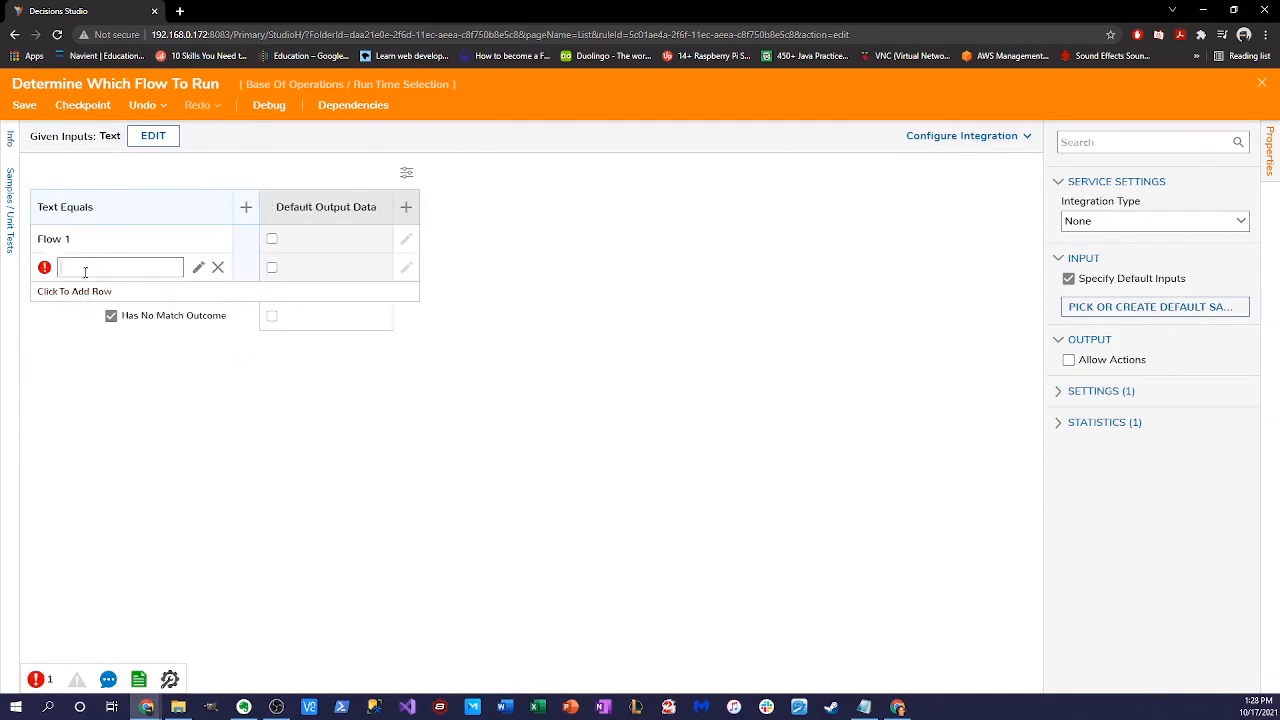
pyautogui.write('Flow 2')
pyautogui.press('Return')
pyautogui.click(87, 291)
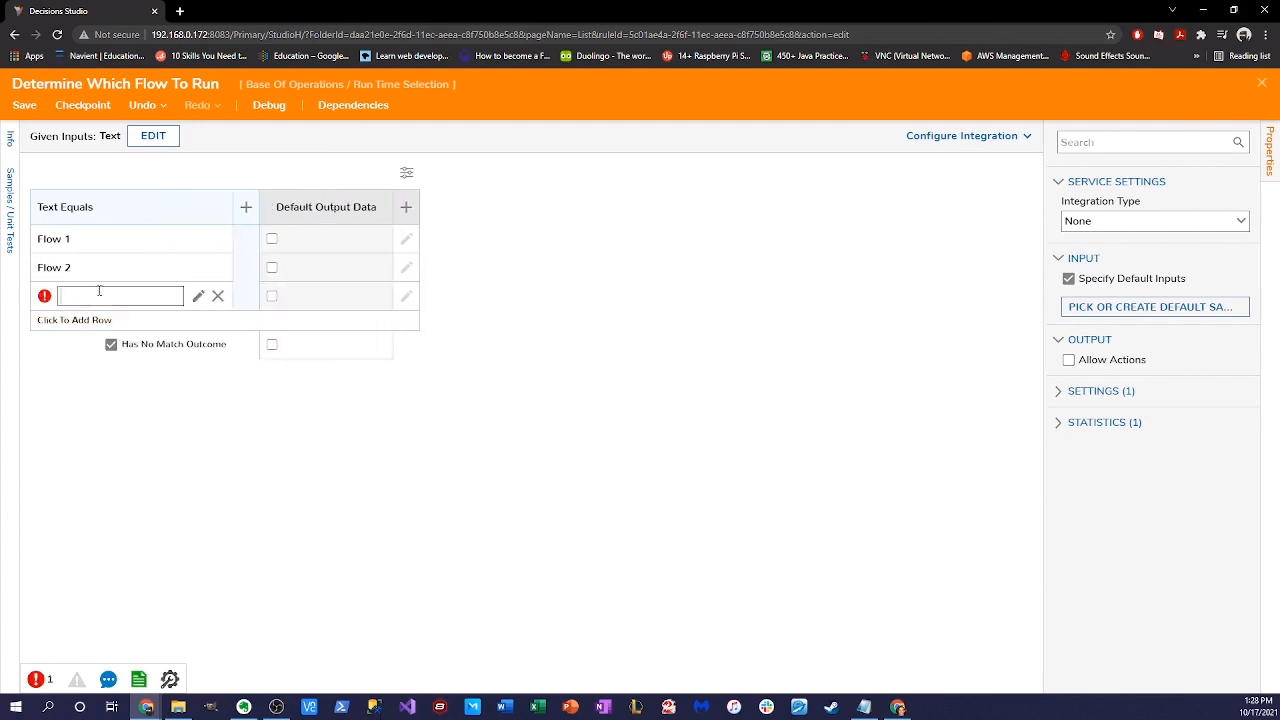
pyautogui.write('Flow 3')
pyautogui.press('Return')
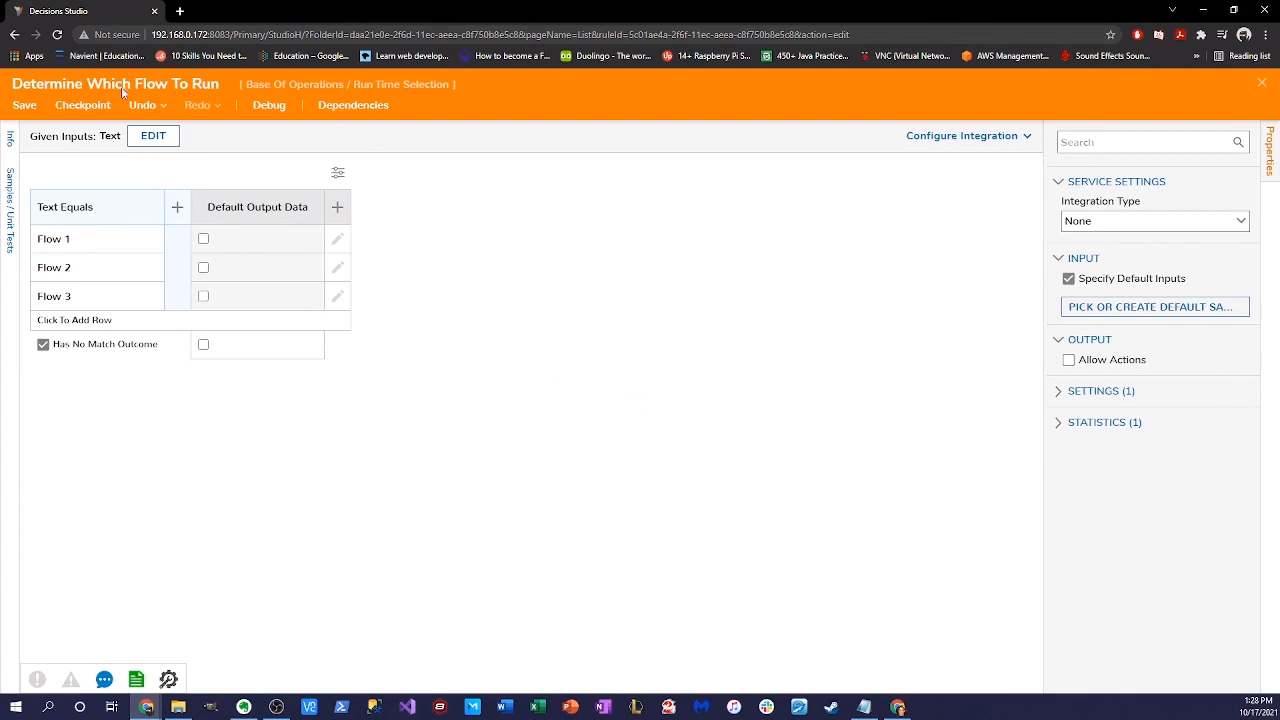
# - Copy the server part 192.168.0.172:8083 from the studio tab's address
pyautogui.rightClick(97, 12)
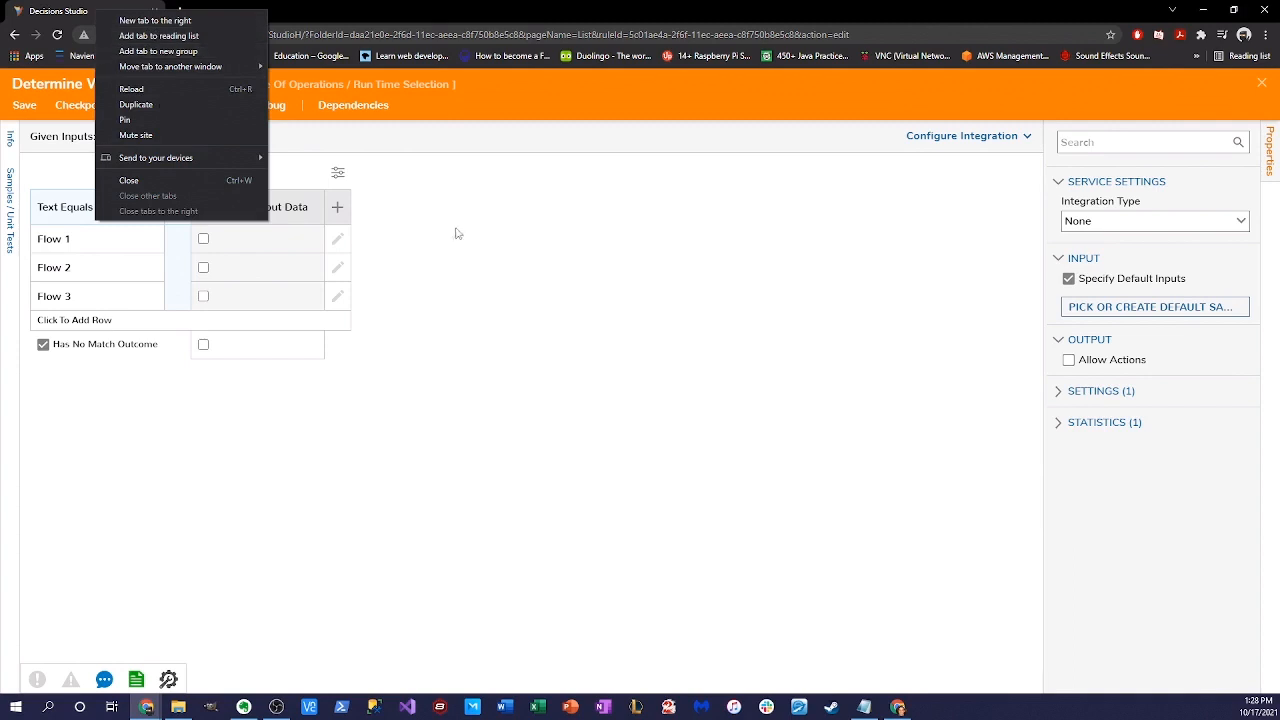
pyautogui.click(519, 206)
pyautogui.click(150, 34)
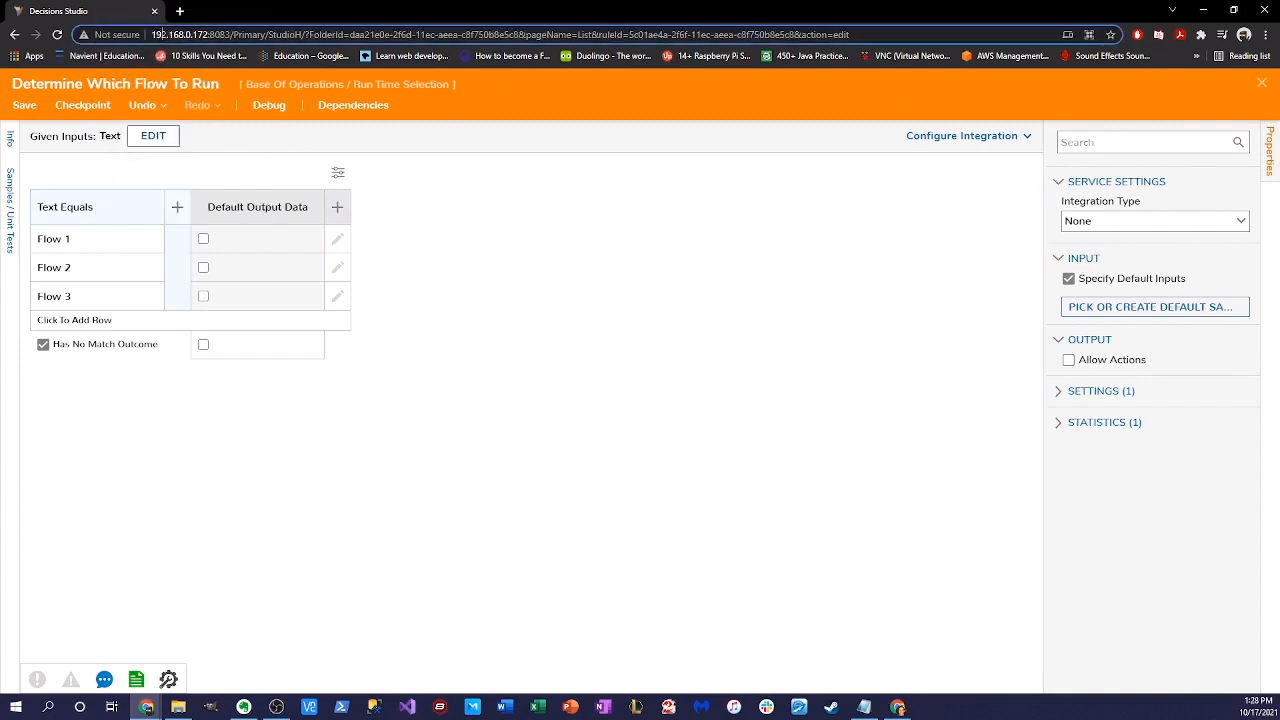
pyautogui.moveTo(152, 34); pyautogui.dragTo(234, 34)
pyautogui.hotkey('ctrl', 'c')
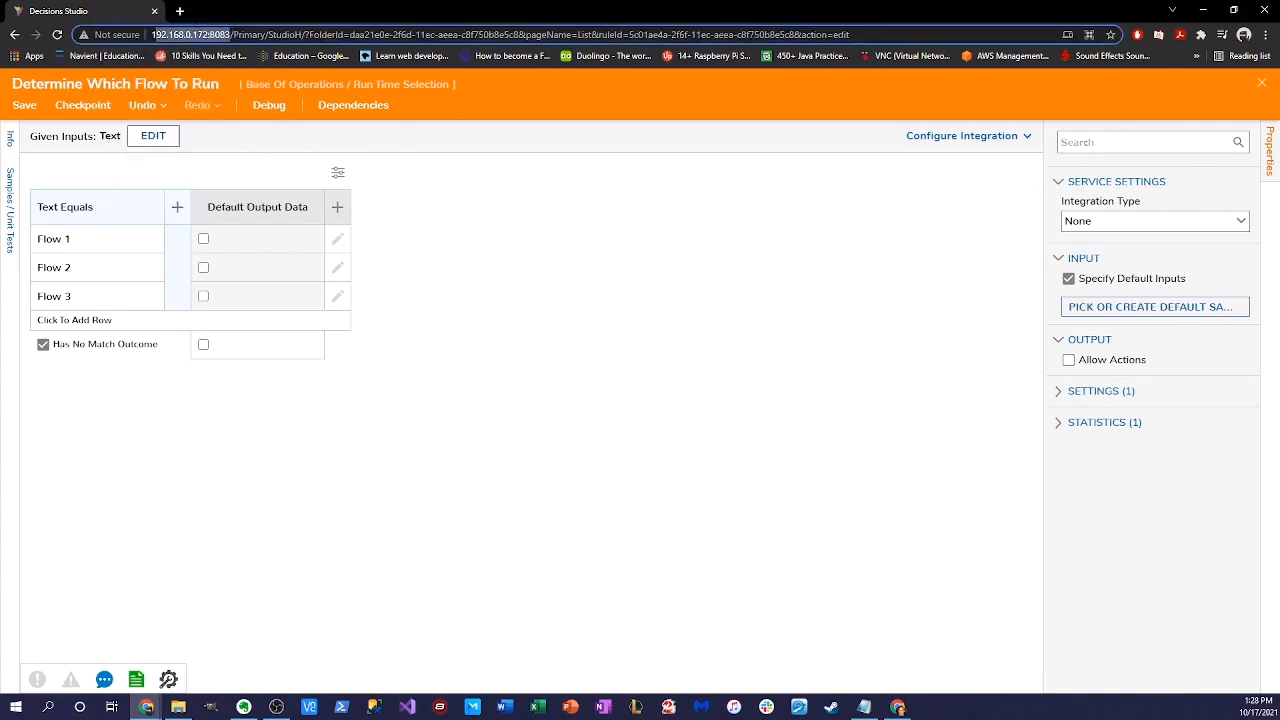
# - Load the copied server address in a new Chrome tab
pyautogui.click(176, 10)
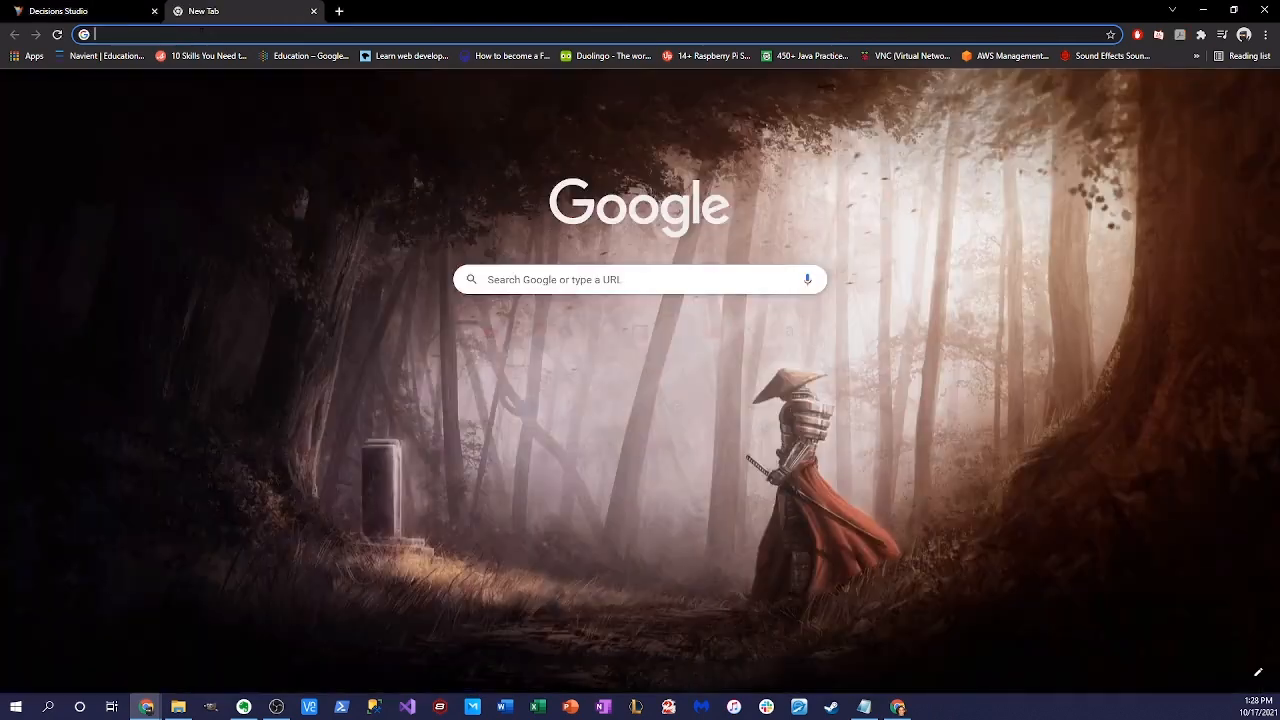
pyautogui.click(185, 30)
pyautogui.hotkey('ctrl', 'v')
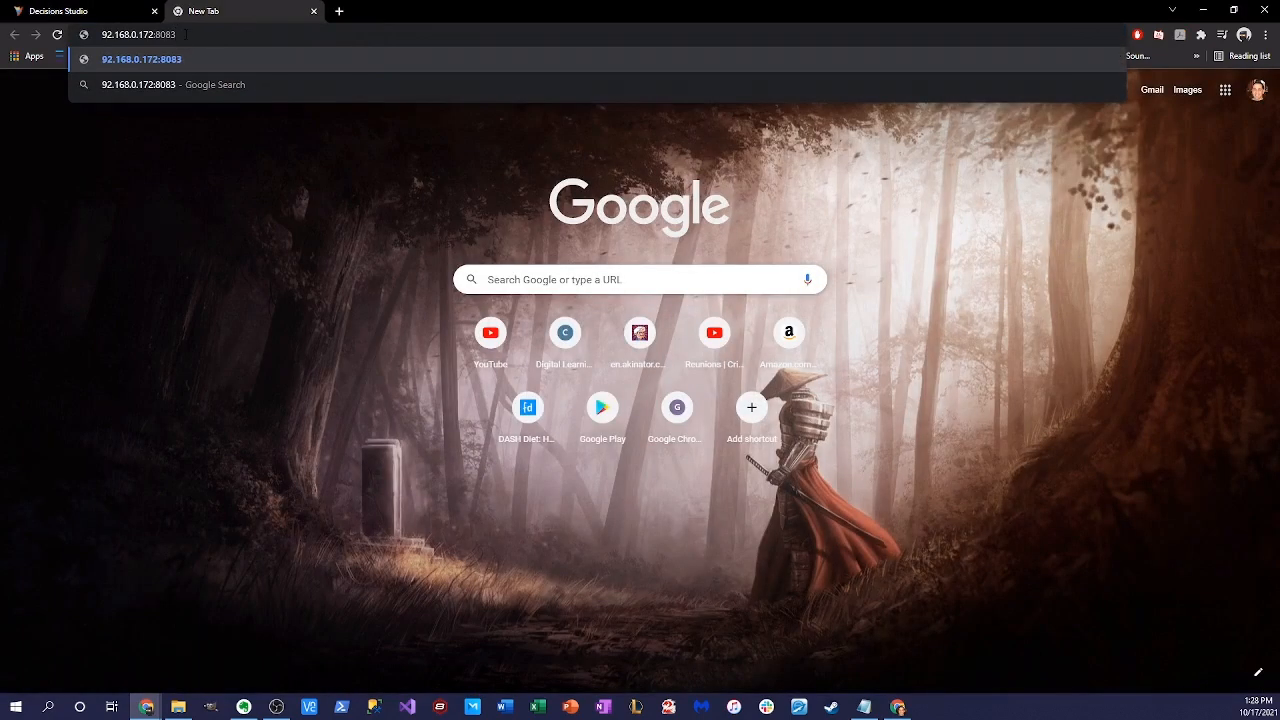
pyautogui.write('1')
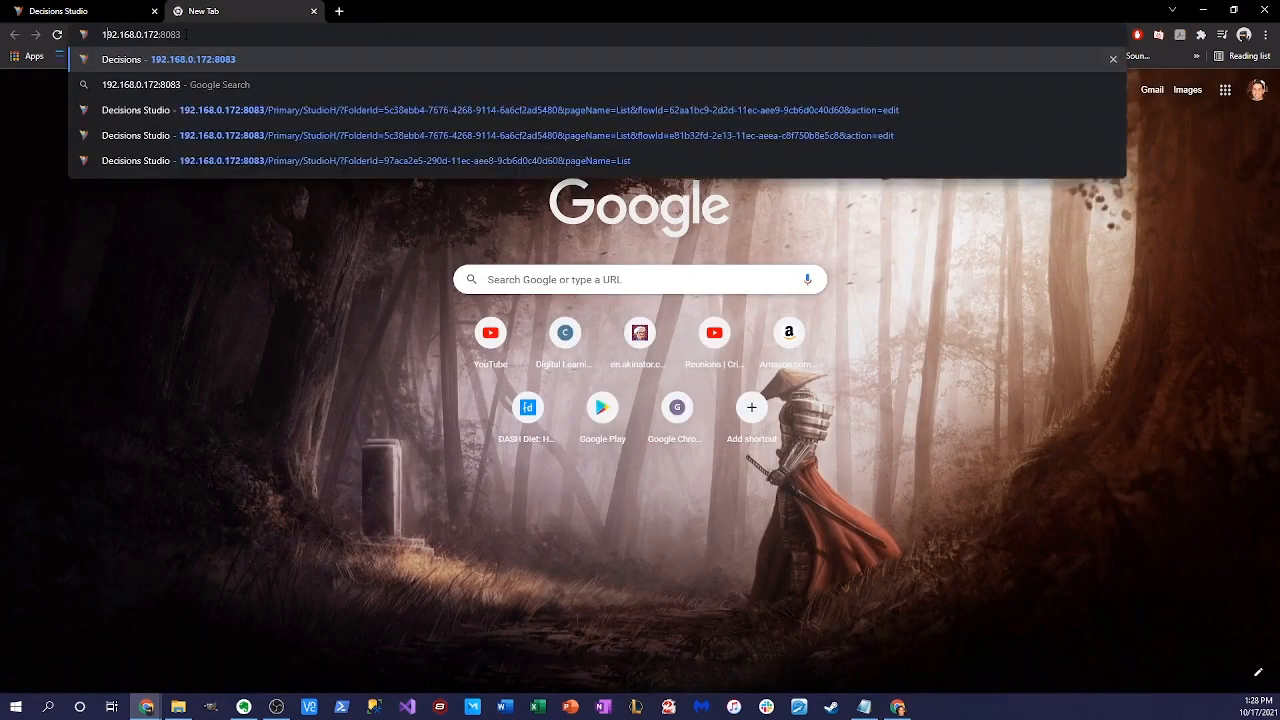
pyautogui.press('Return')
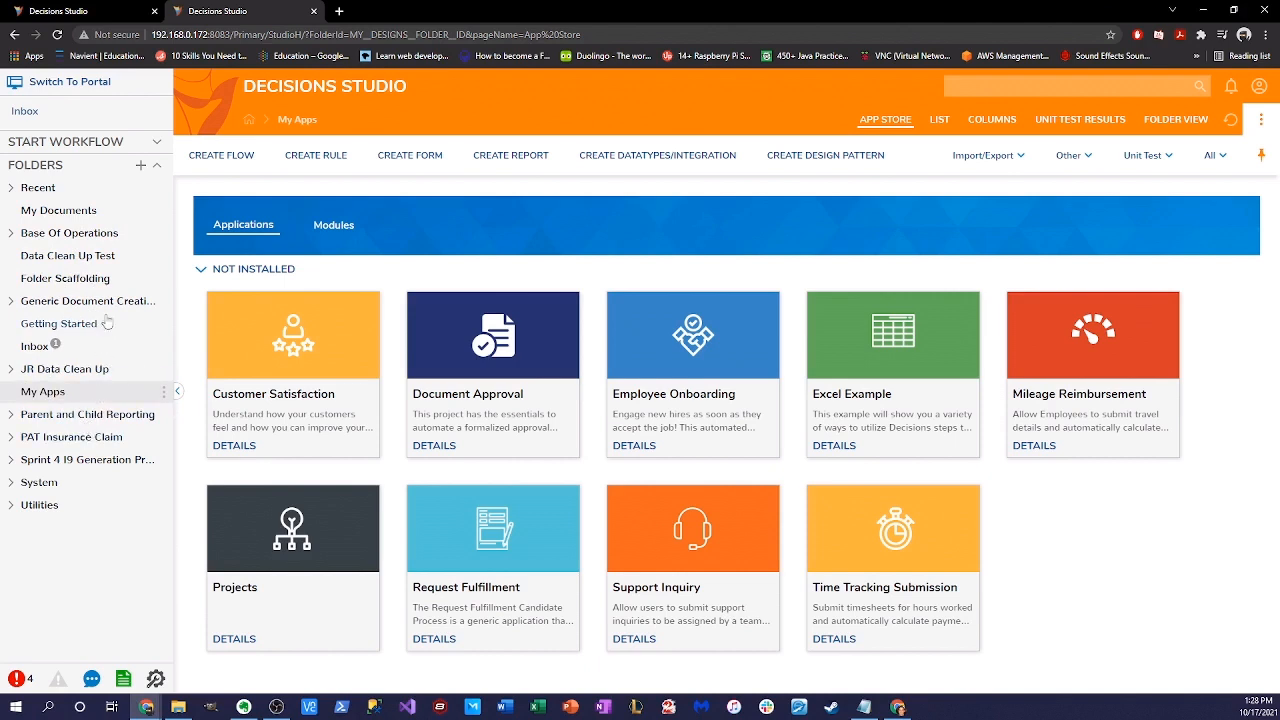
# - Expand Base Of Operations and reload the studio page showing the folder list
pyautogui.click(69, 233)
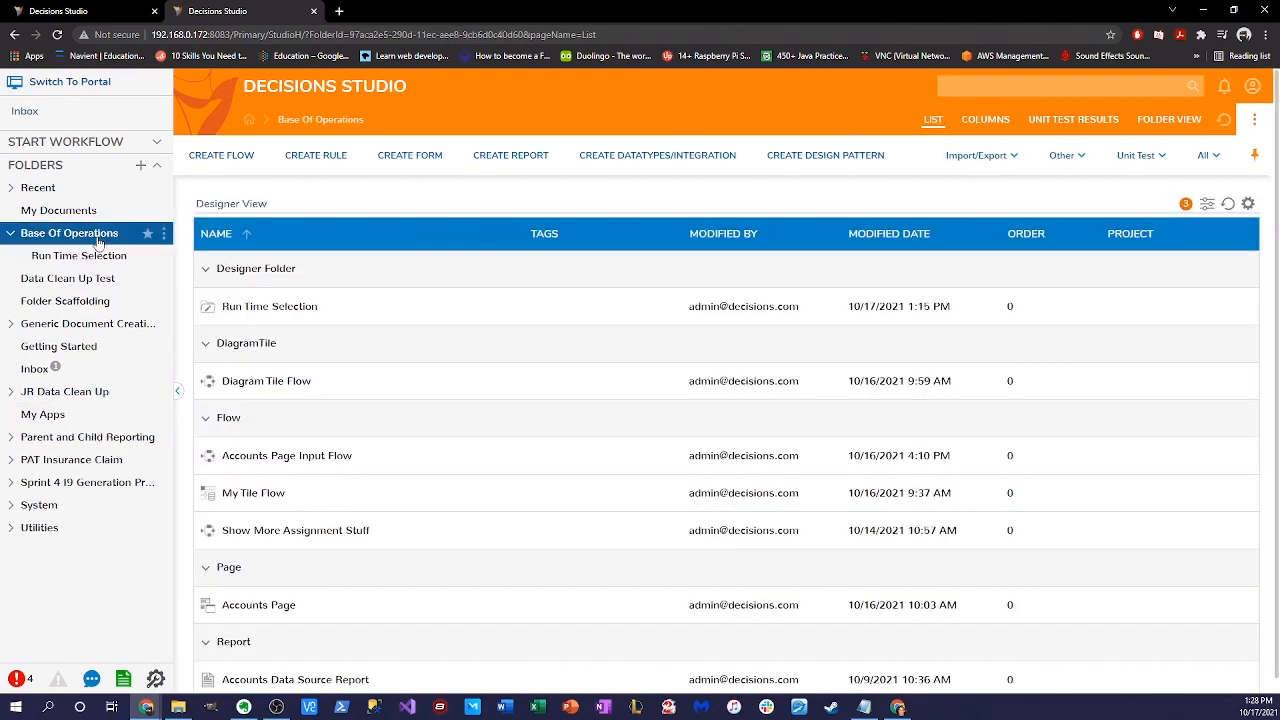
pyautogui.click(57, 34)
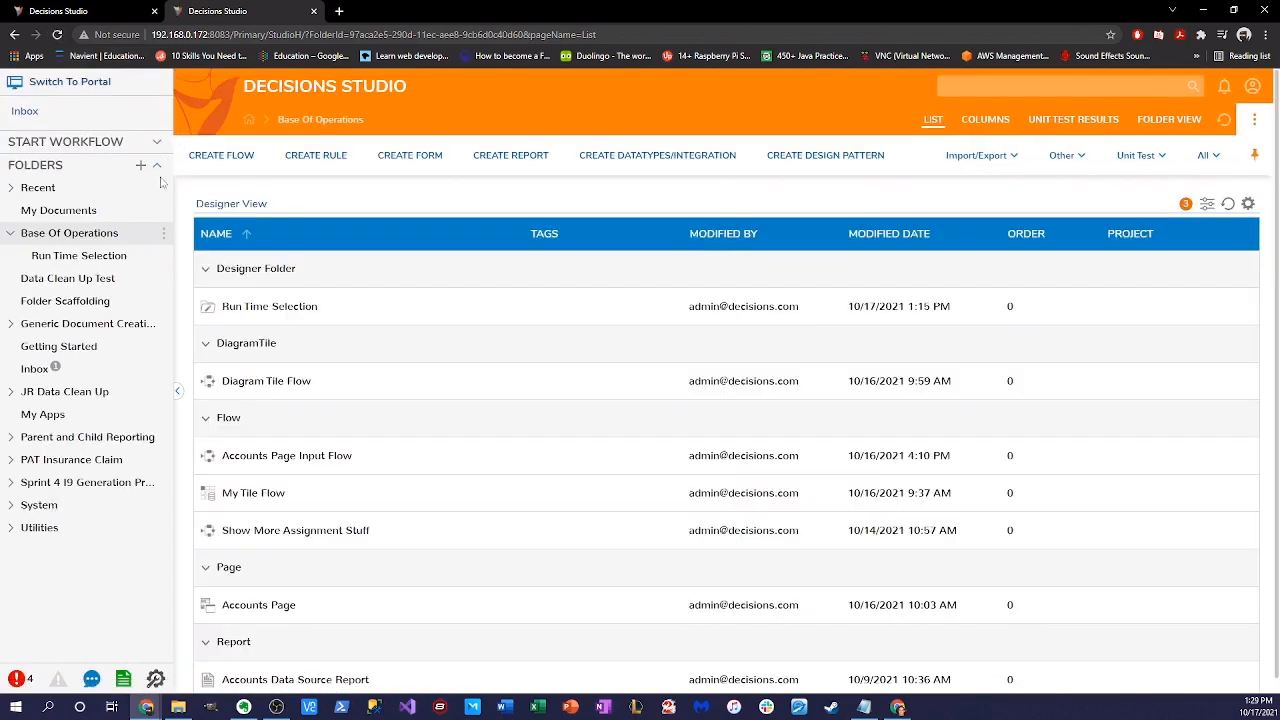
pyautogui.click(73, 9)
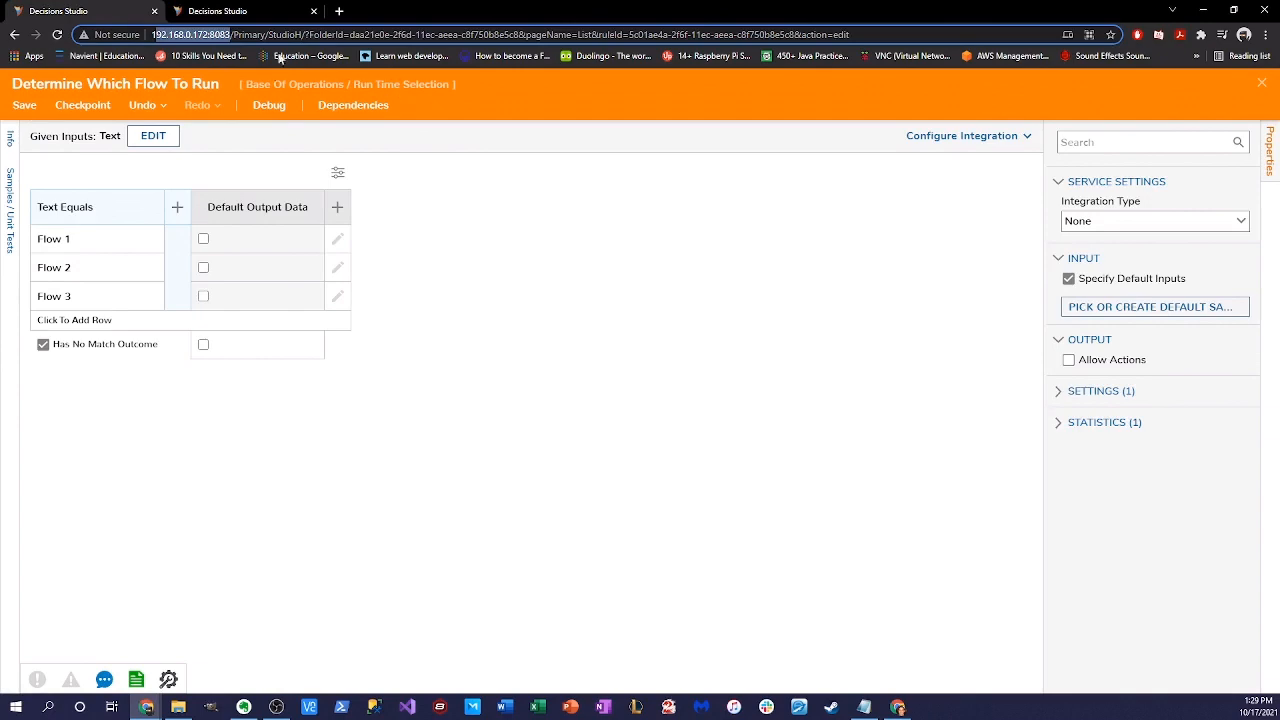
pyautogui.click(262, 11)
# - Move Run Time Selection to the root with Move Folder to Root, confirming Yes
pyautogui.click(92, 257)
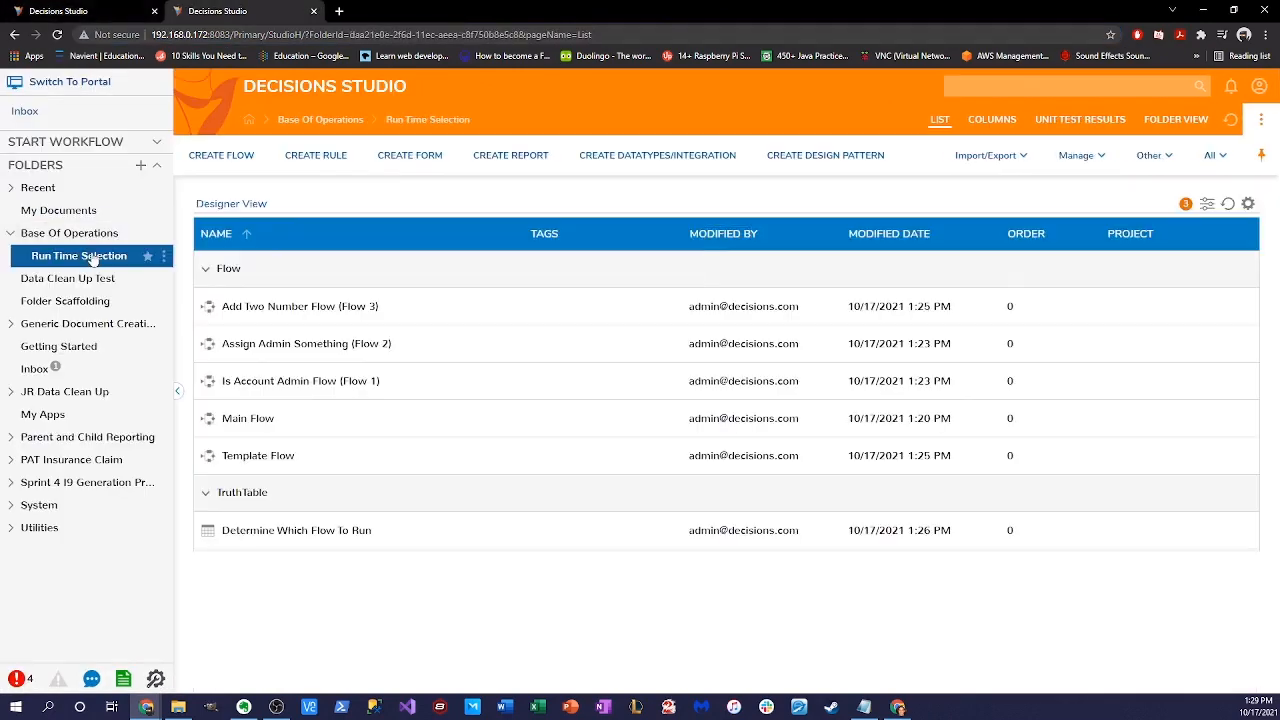
pyautogui.click(163, 256)
pyautogui.moveTo(253, 335)
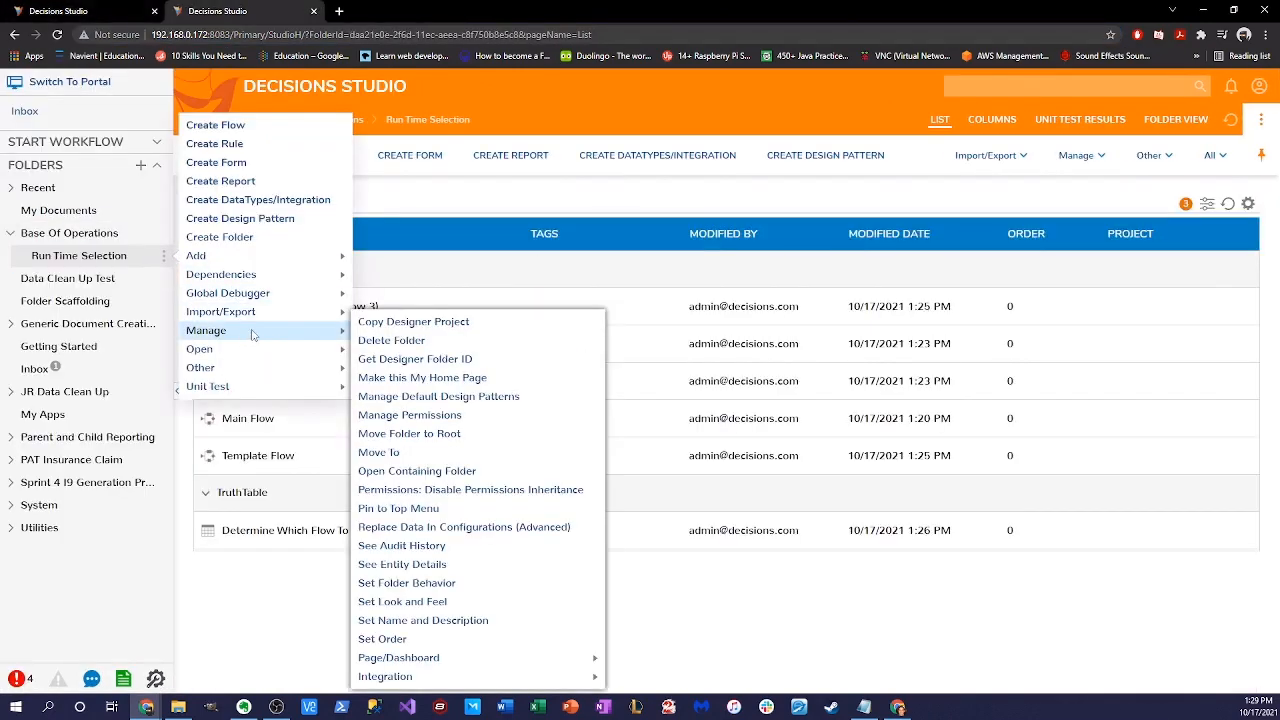
pyautogui.click(420, 434)
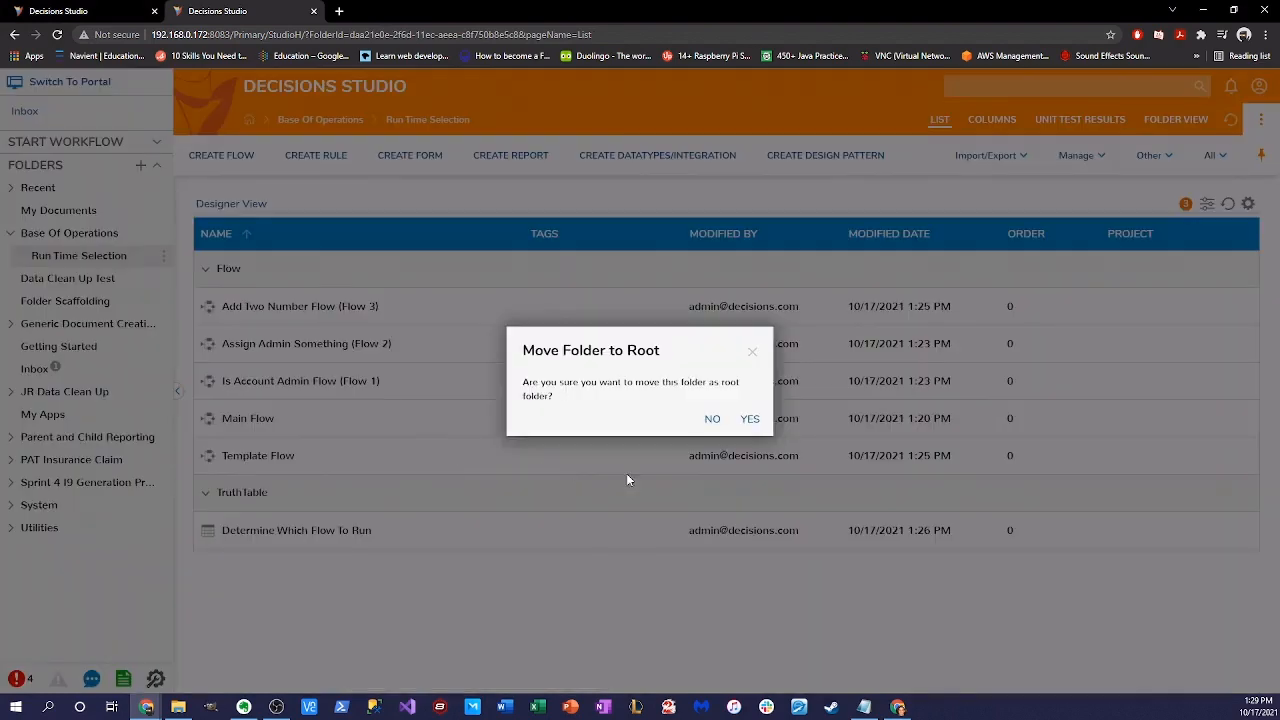
pyautogui.click(750, 418)
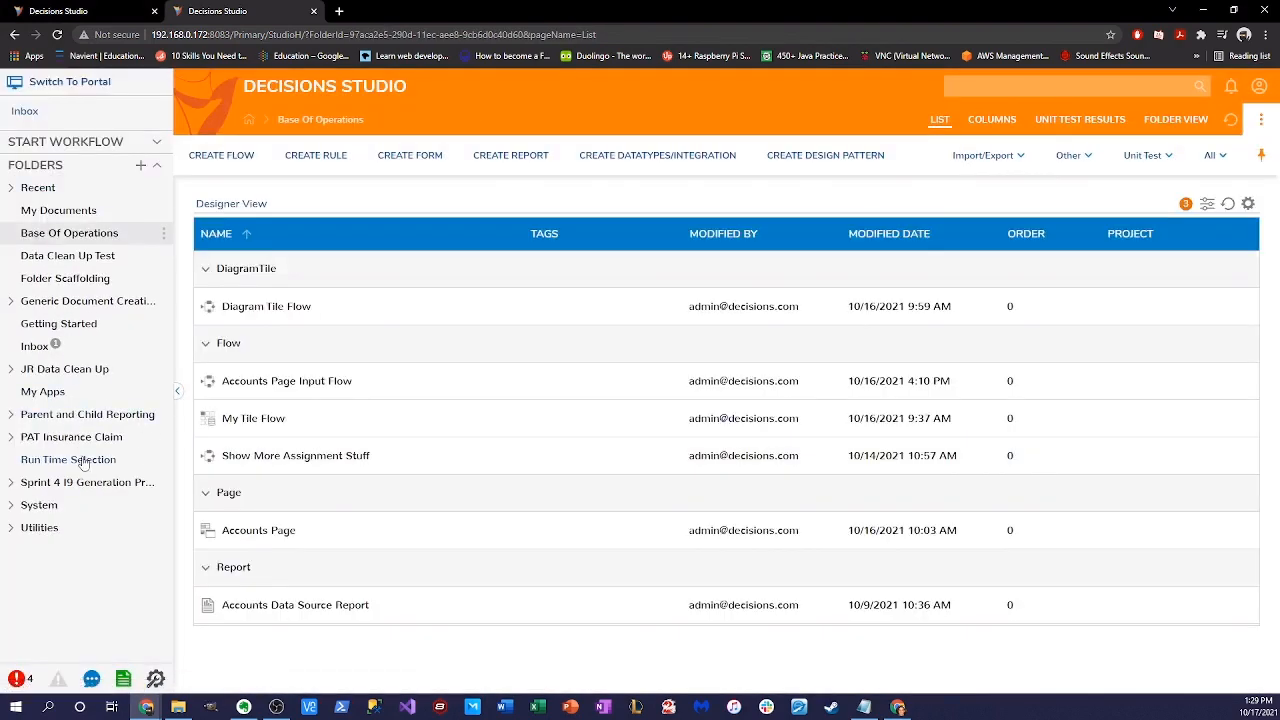
pyautogui.click(84, 462)
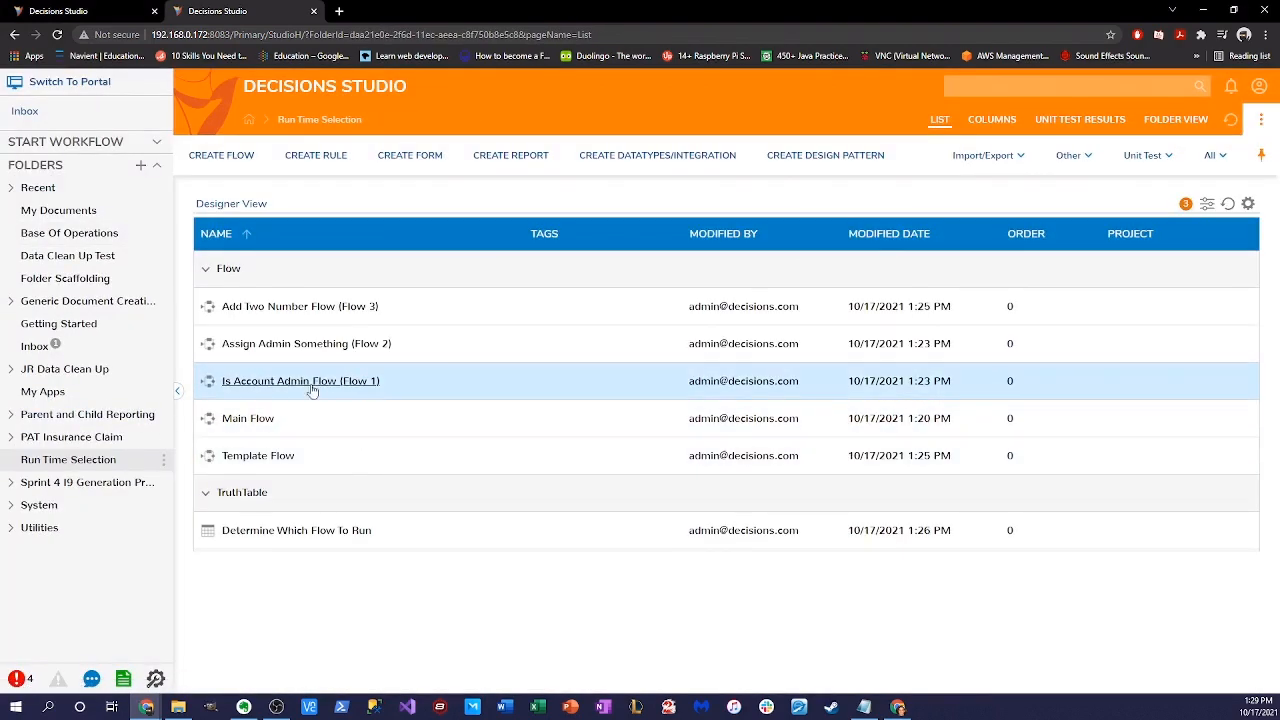
# - Copy the Is Account Admin Flow's ID, then close the ID dialog
pyautogui.rightClick(368, 398)
pyautogui.rightClick(333, 383)
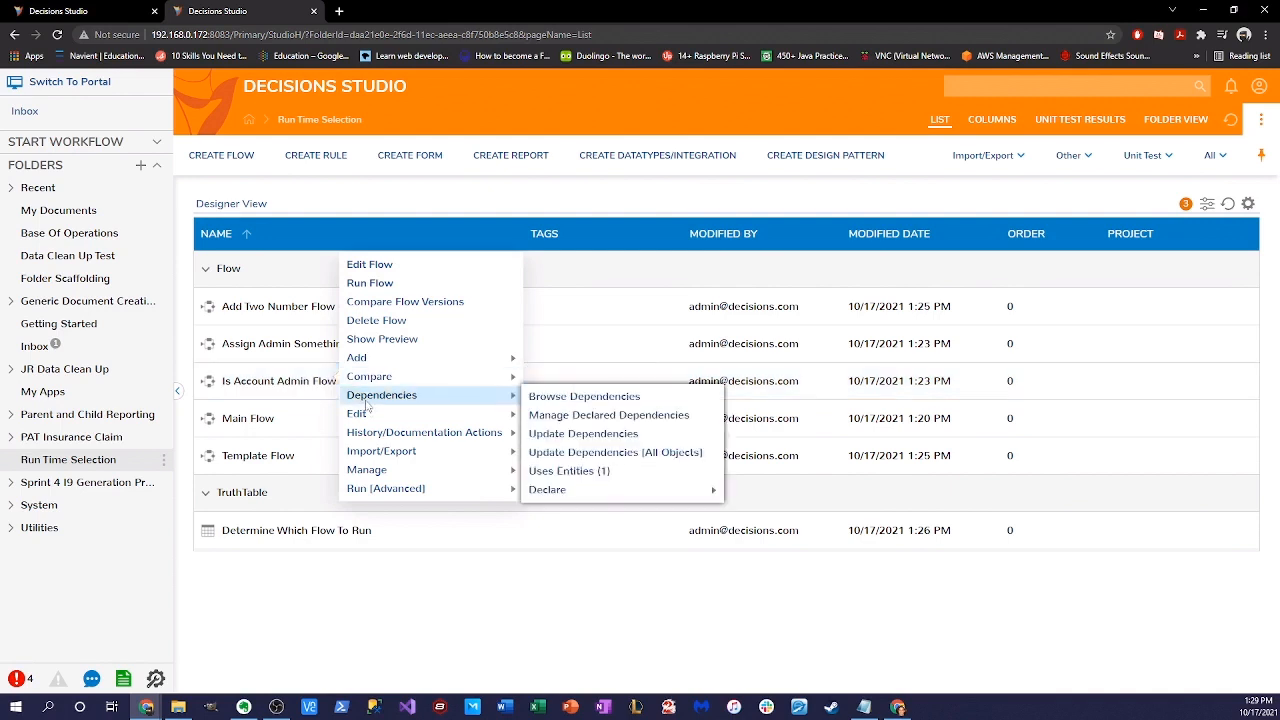
pyautogui.moveTo(378, 474)
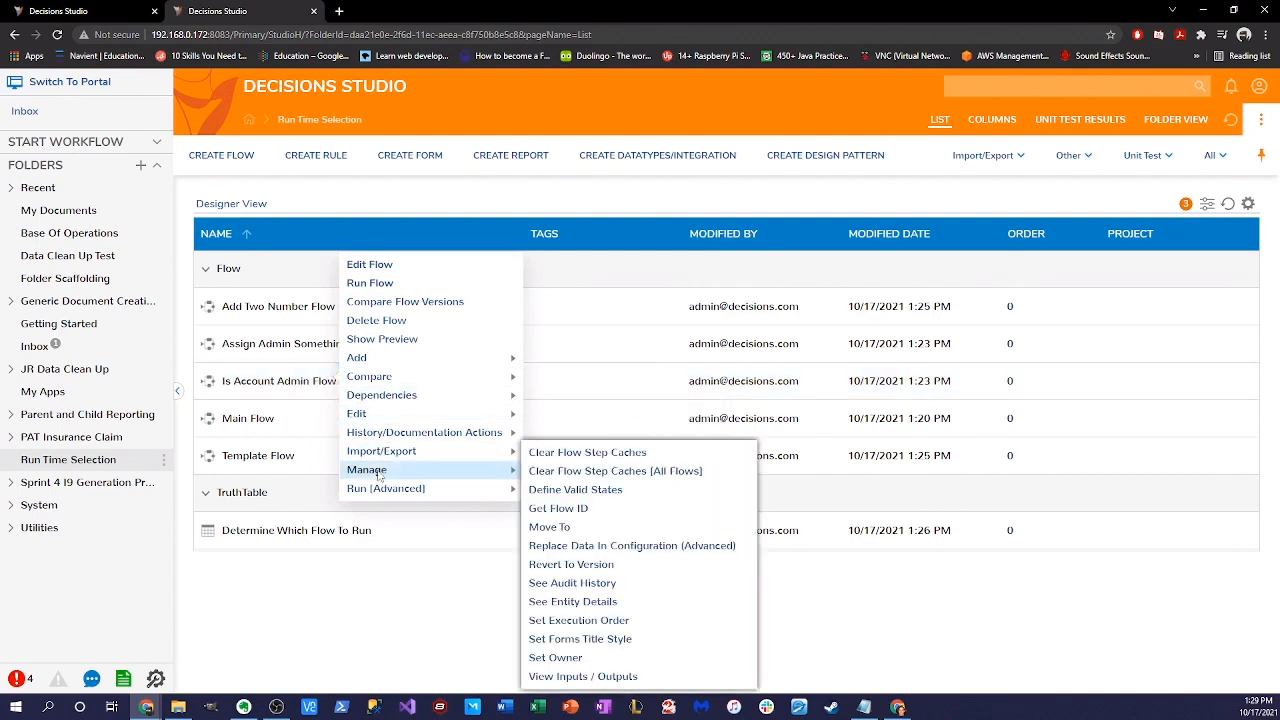
pyautogui.click(650, 510)
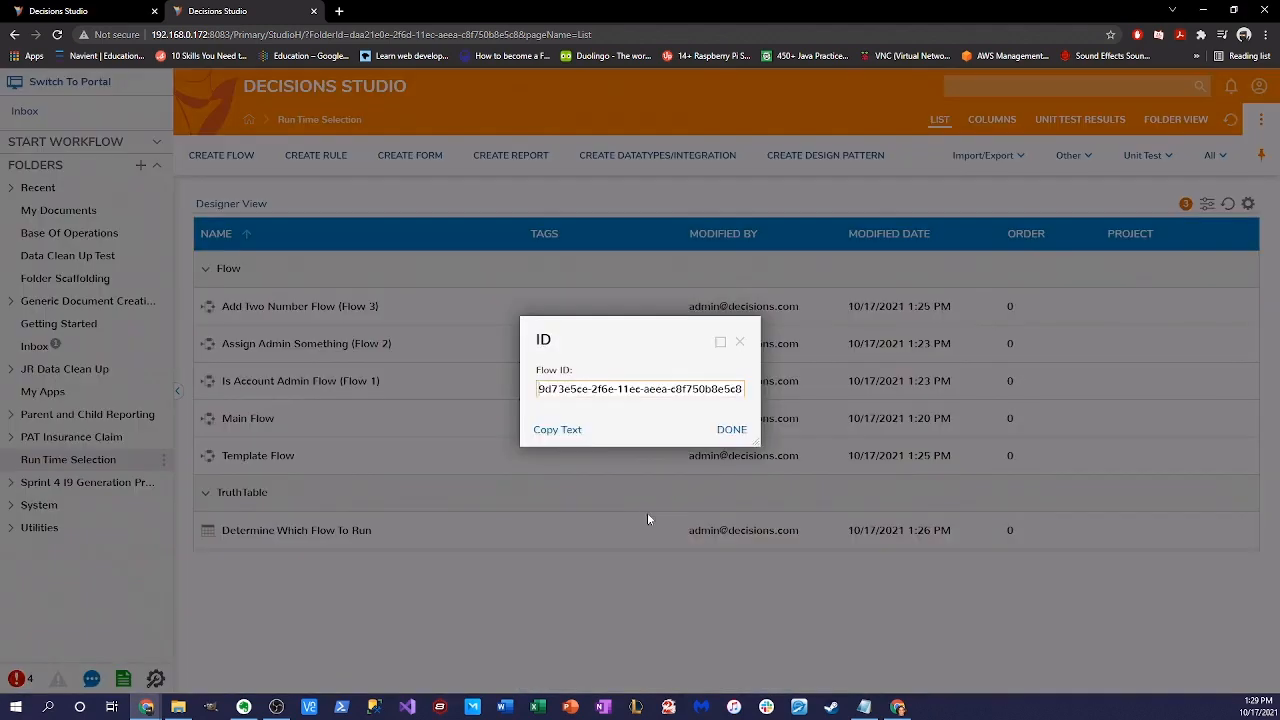
pyautogui.click(565, 431)
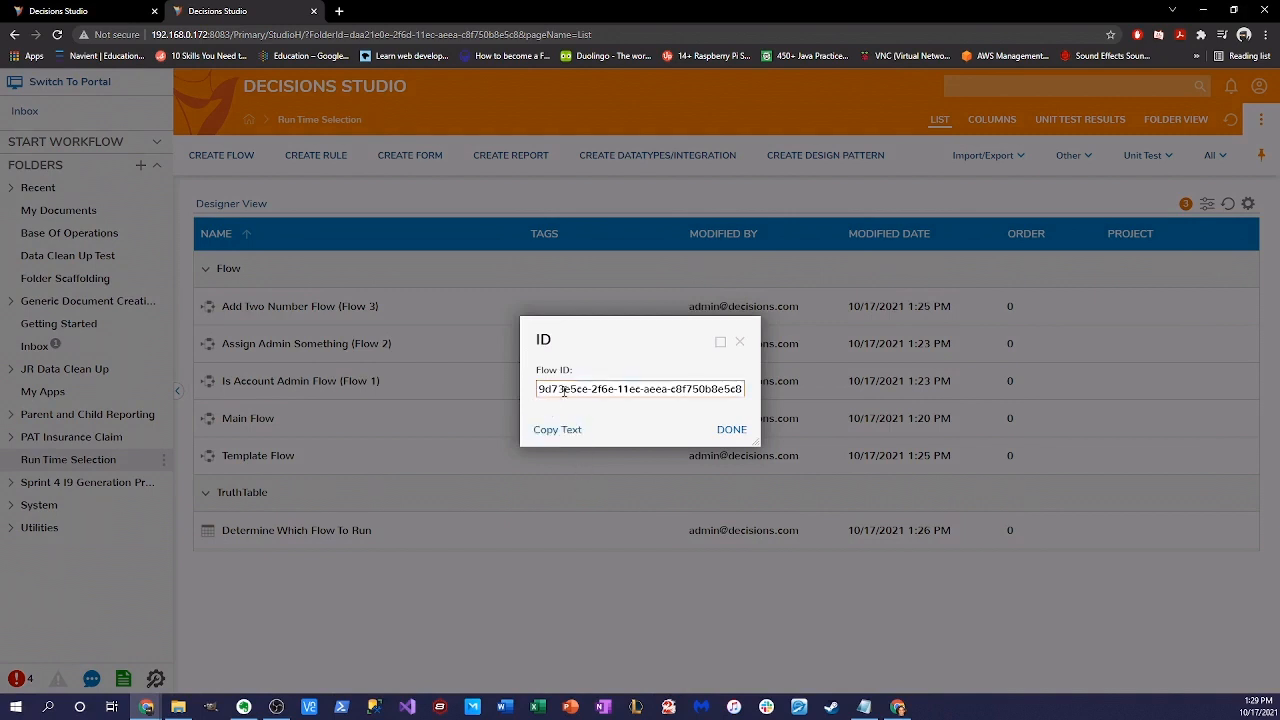
pyautogui.click(728, 429)
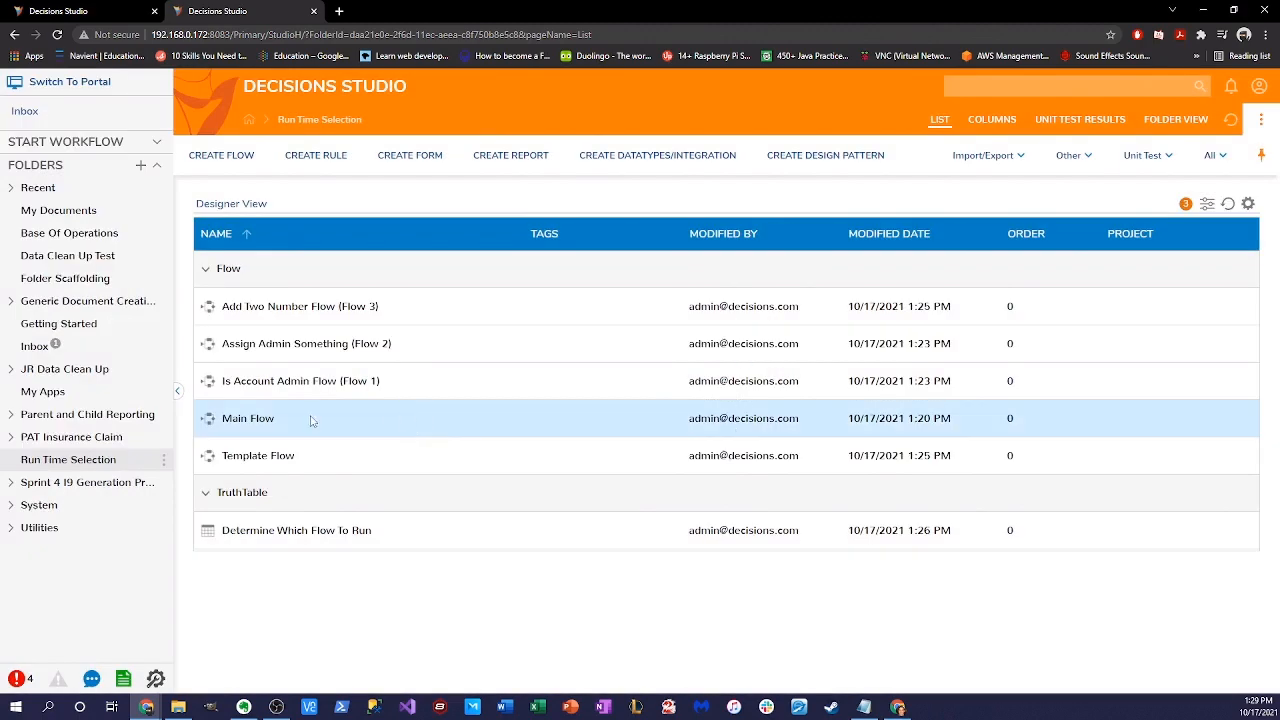
# - Change the Default Output Data column type from Boolean to String in the truth table
pyautogui.click(52, 10)
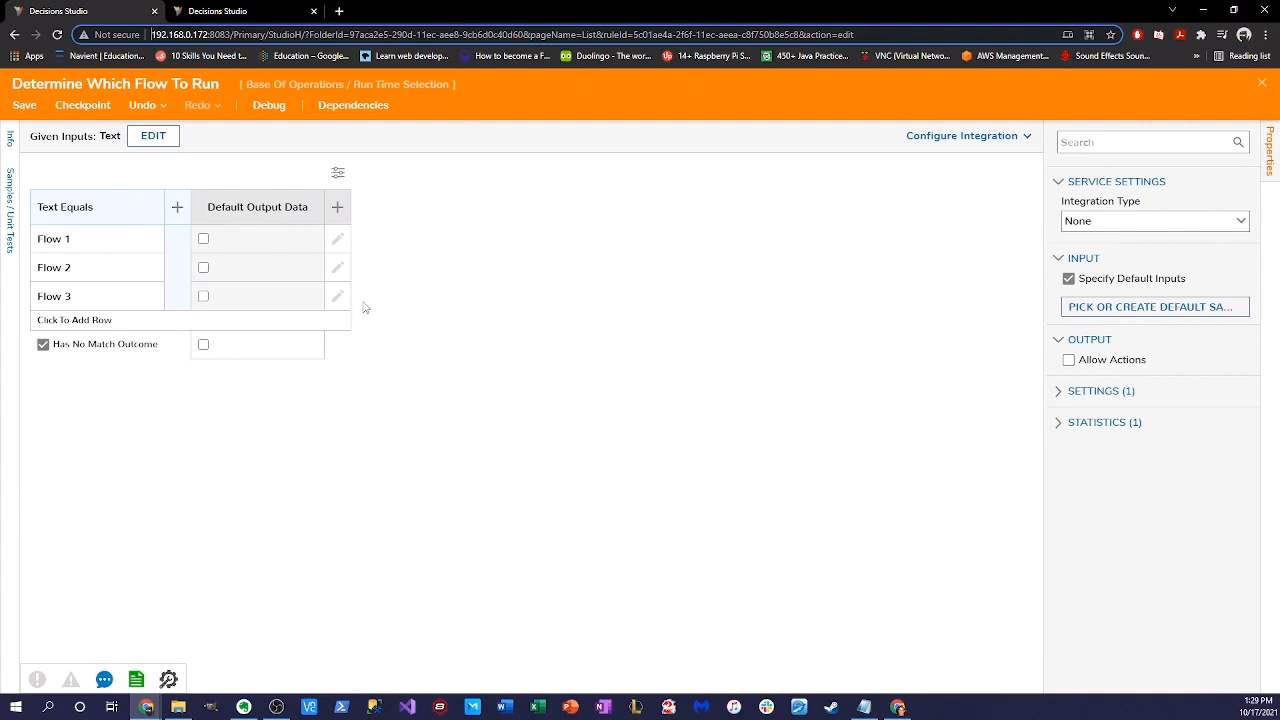
pyautogui.moveTo(264, 206)
pyautogui.click(309, 222)
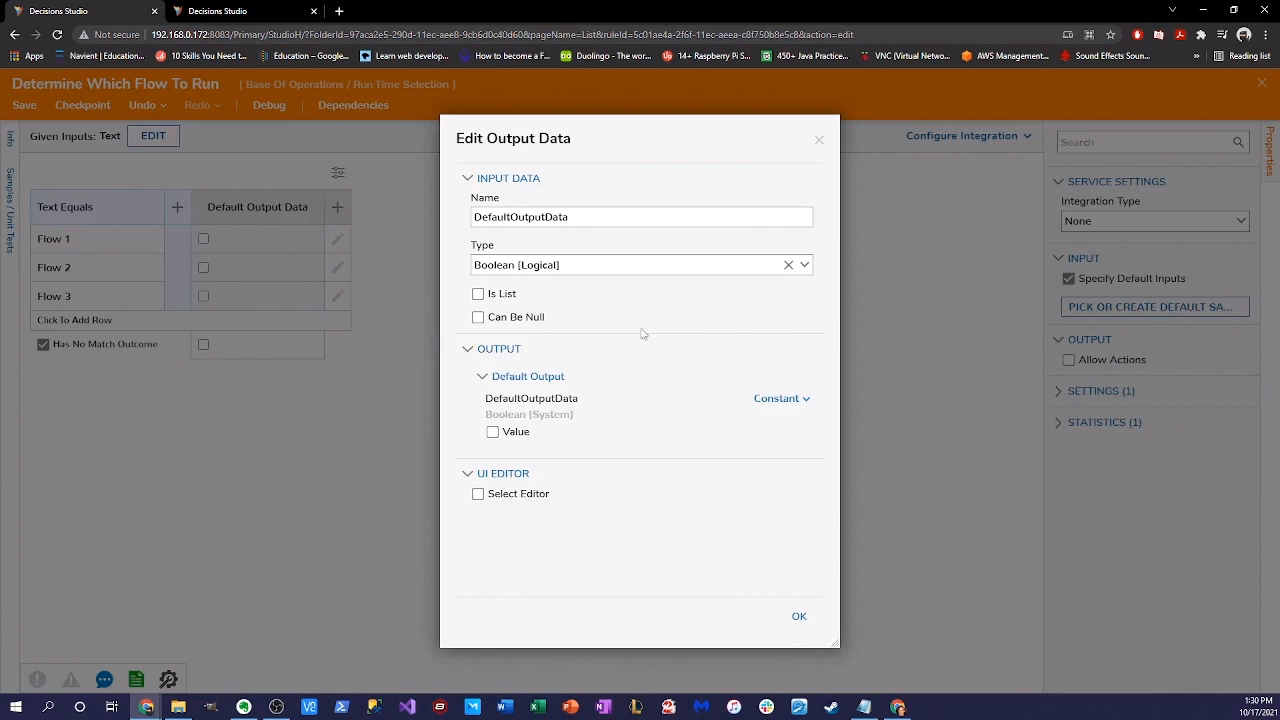
pyautogui.click(799, 271)
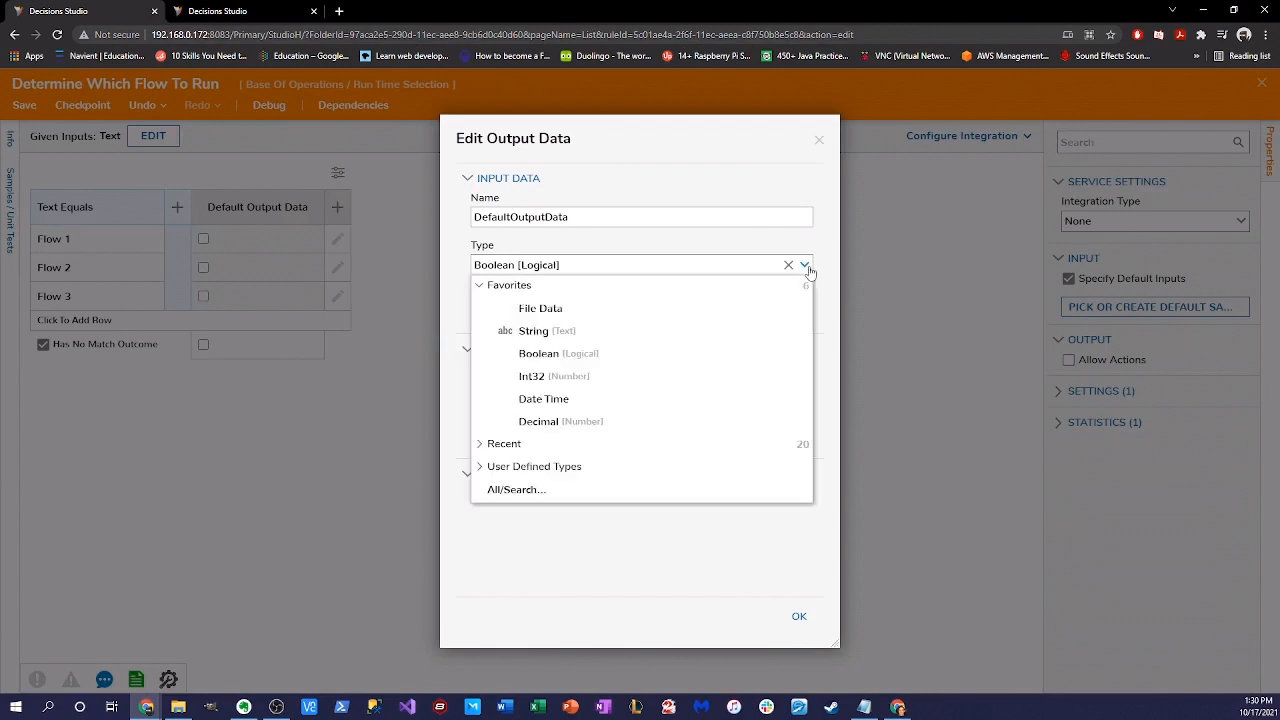
pyautogui.click(572, 331)
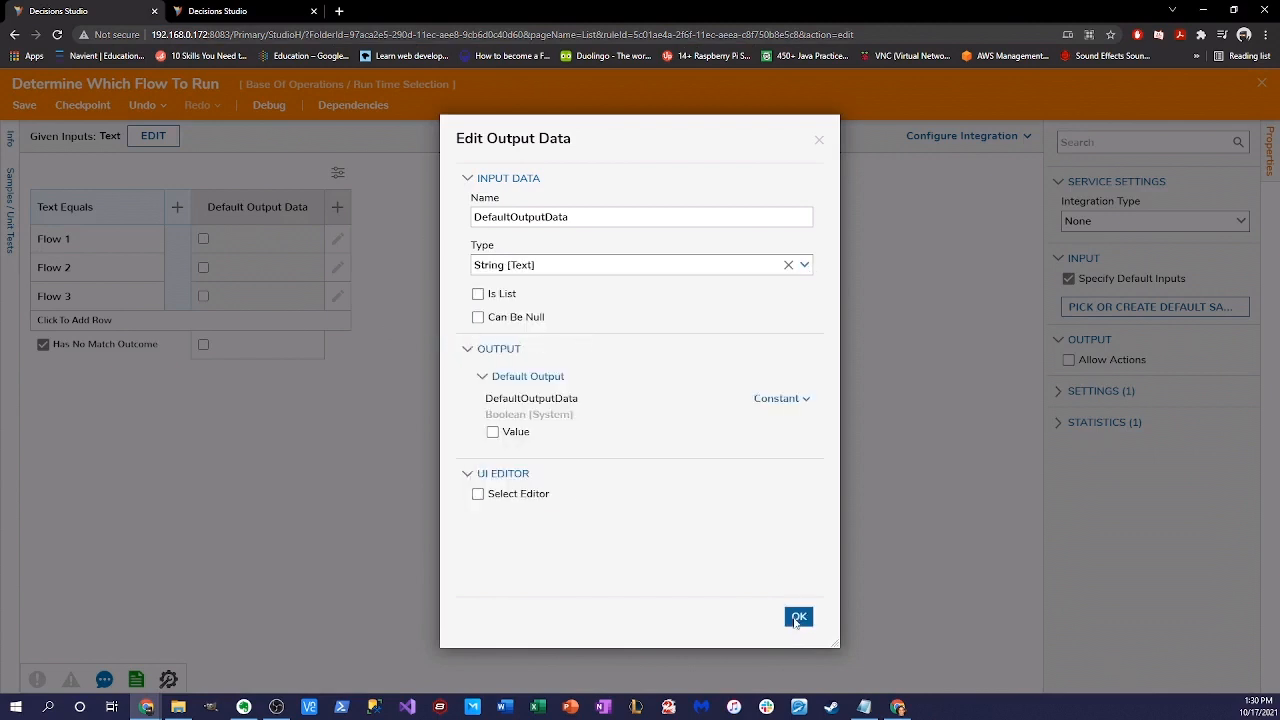
pyautogui.click(799, 616)
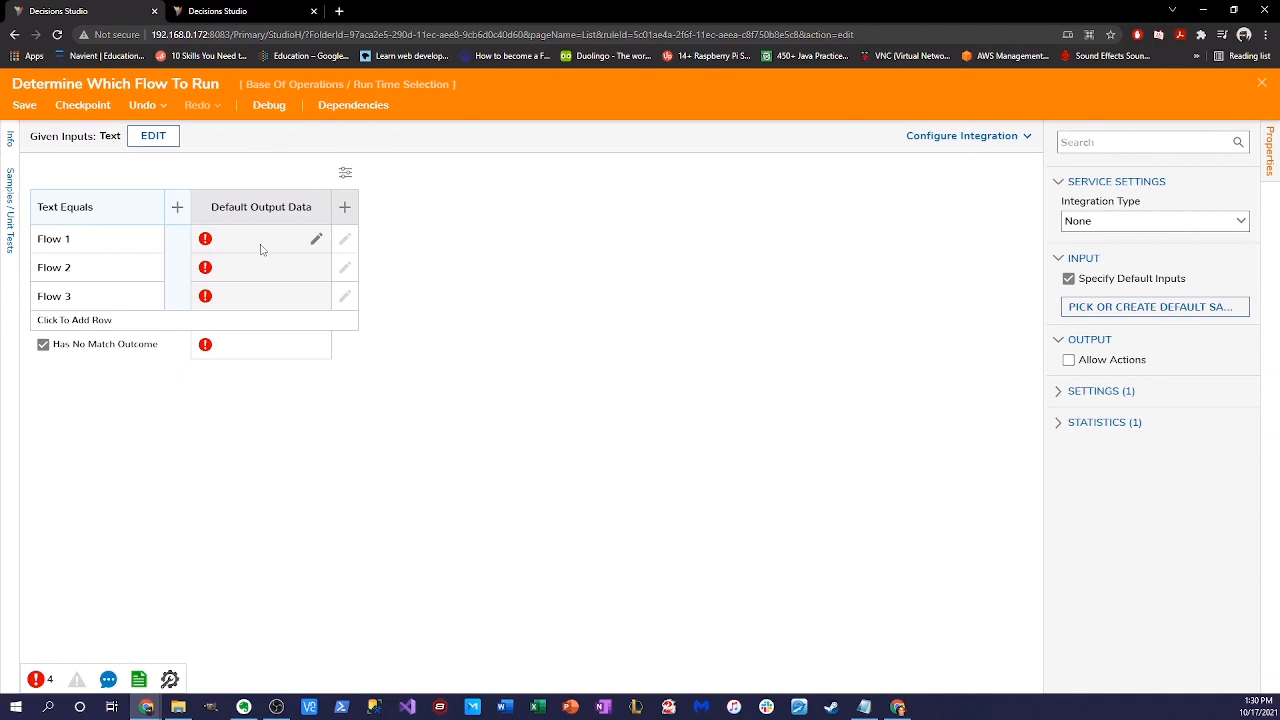
# - Paste the copied Is Account Admin Flow ID into the Flow 1 output cell
pyautogui.click(261, 246)
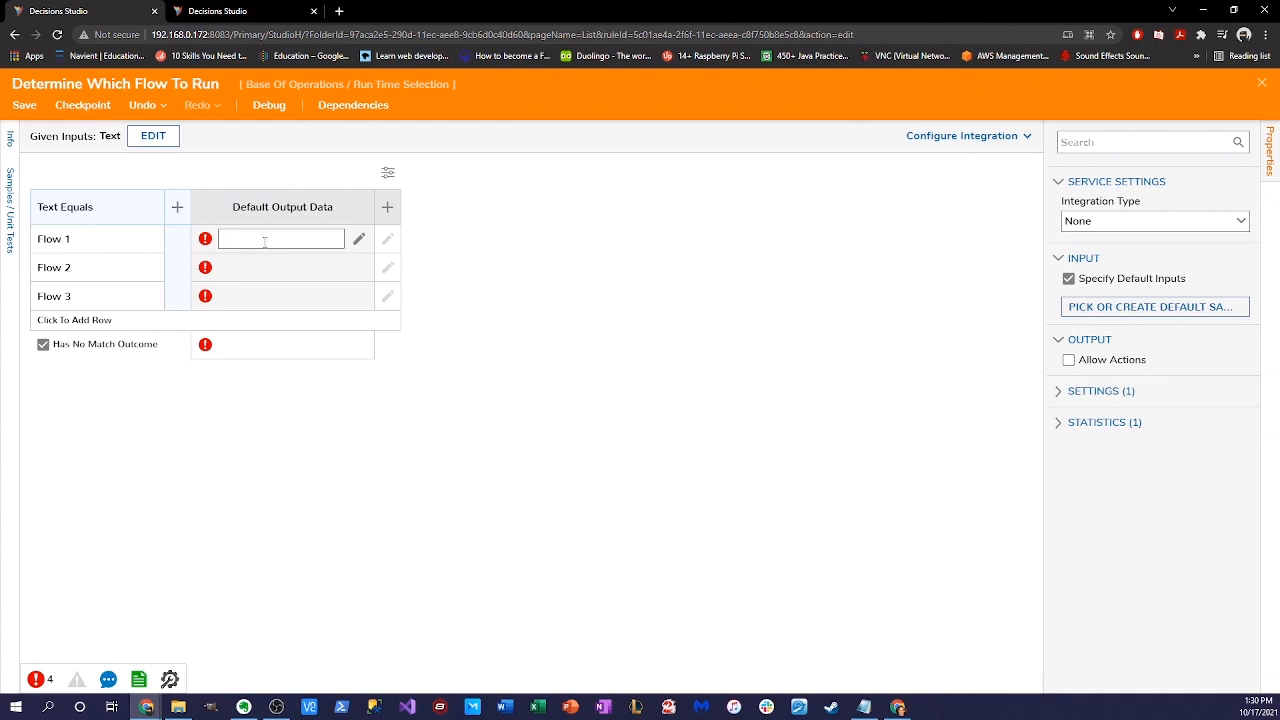
pyautogui.write('9d73e5ce-2f6e-11ec-aeea-c8f750b8e5c8')
pyautogui.click(622, 452)
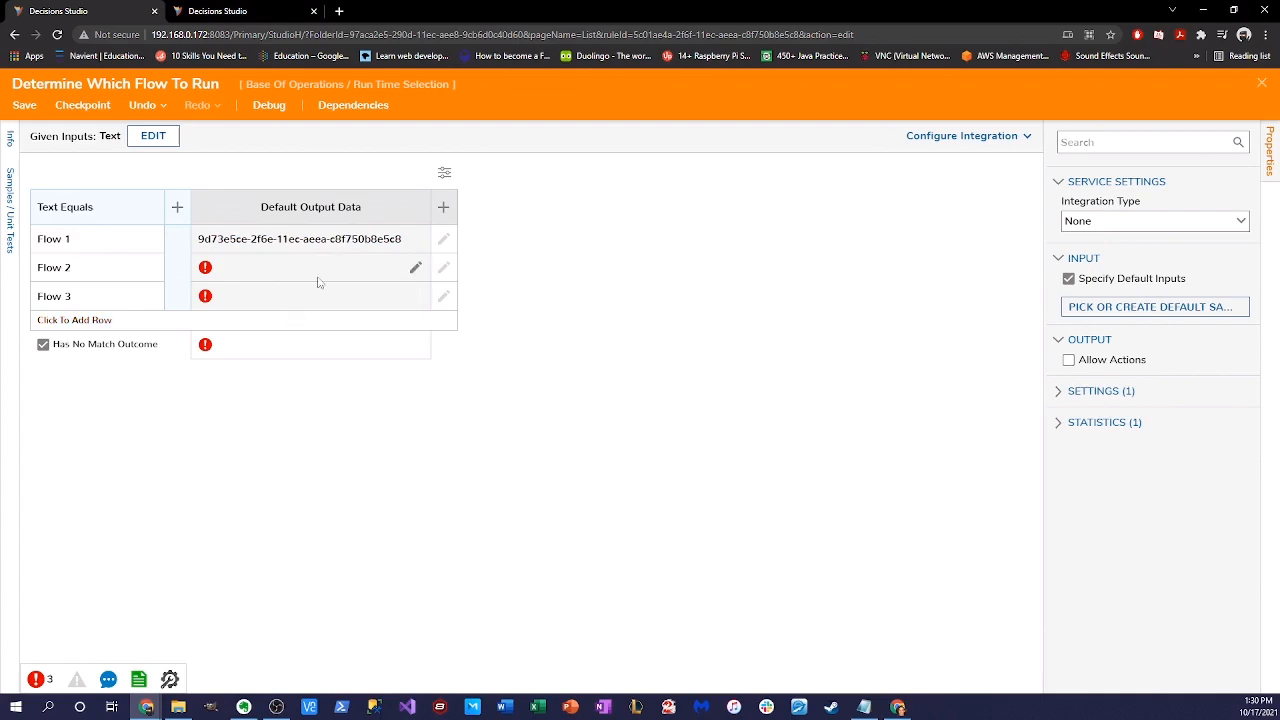
# - Copy the Assign Admin Something flow's ID into the Flow 2 output cell
pyautogui.click(240, 11)
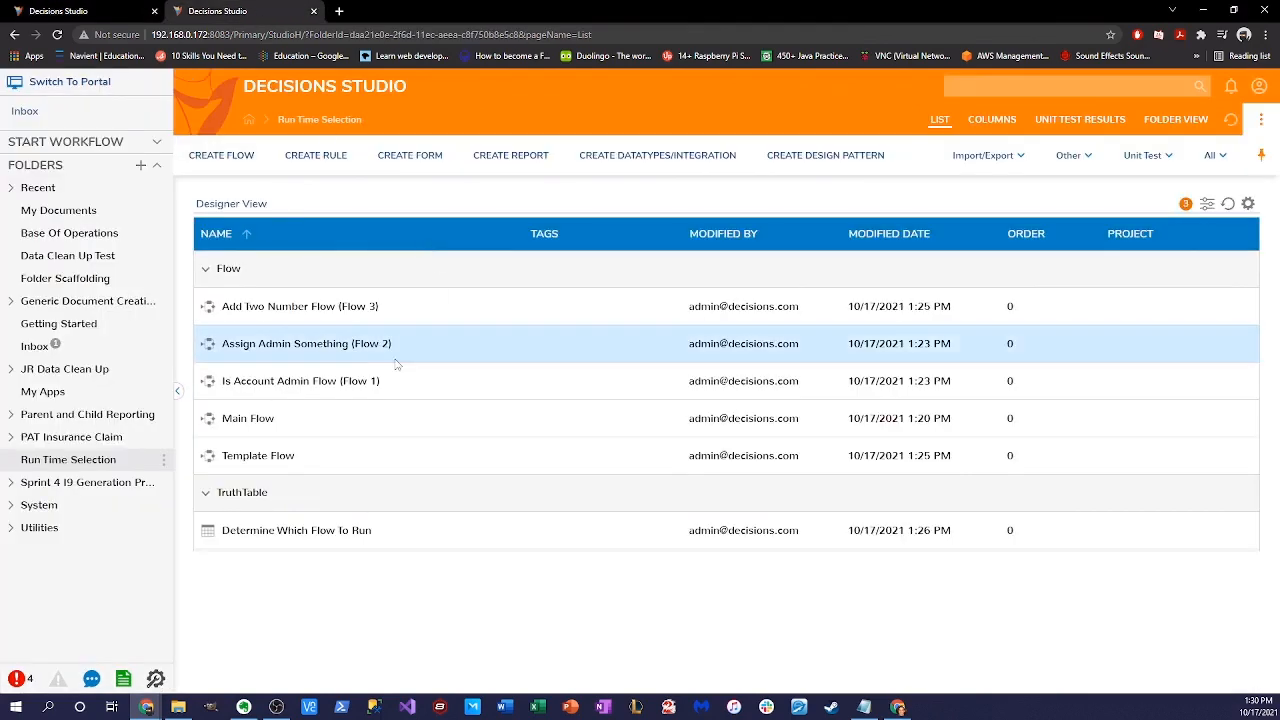
pyautogui.rightClick(344, 348)
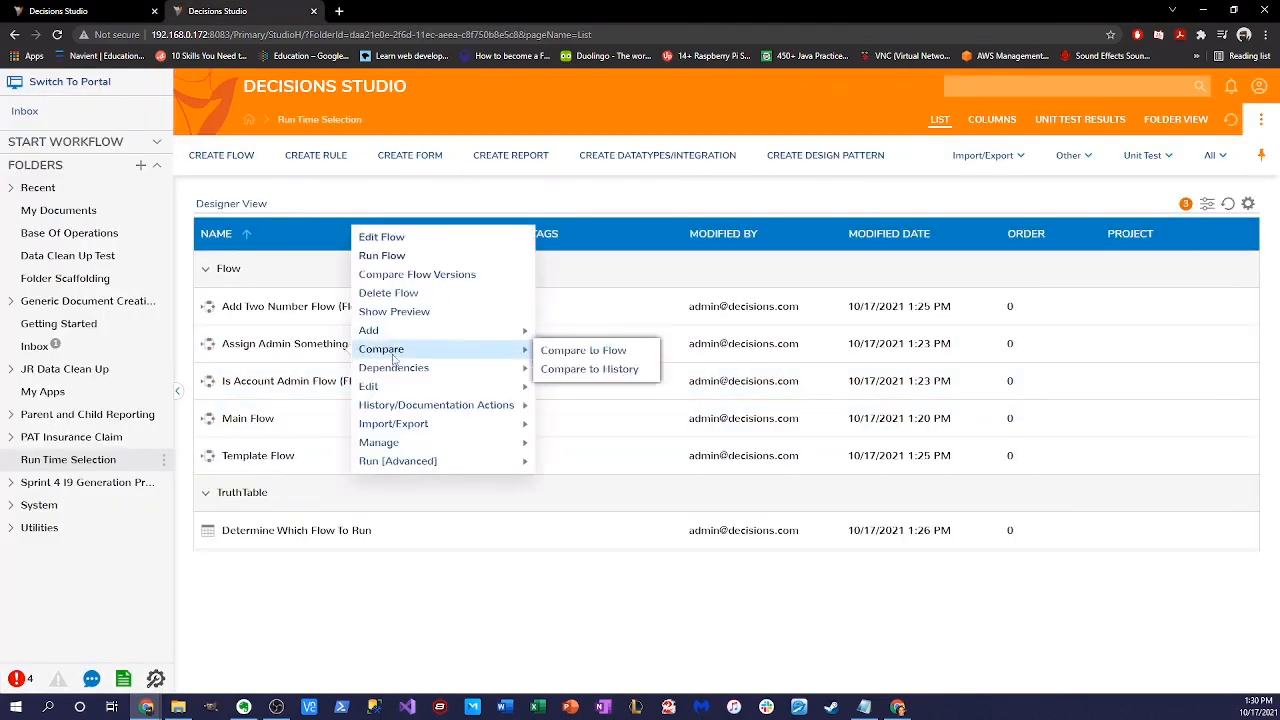
pyautogui.moveTo(417, 447)
pyautogui.click(590, 499)
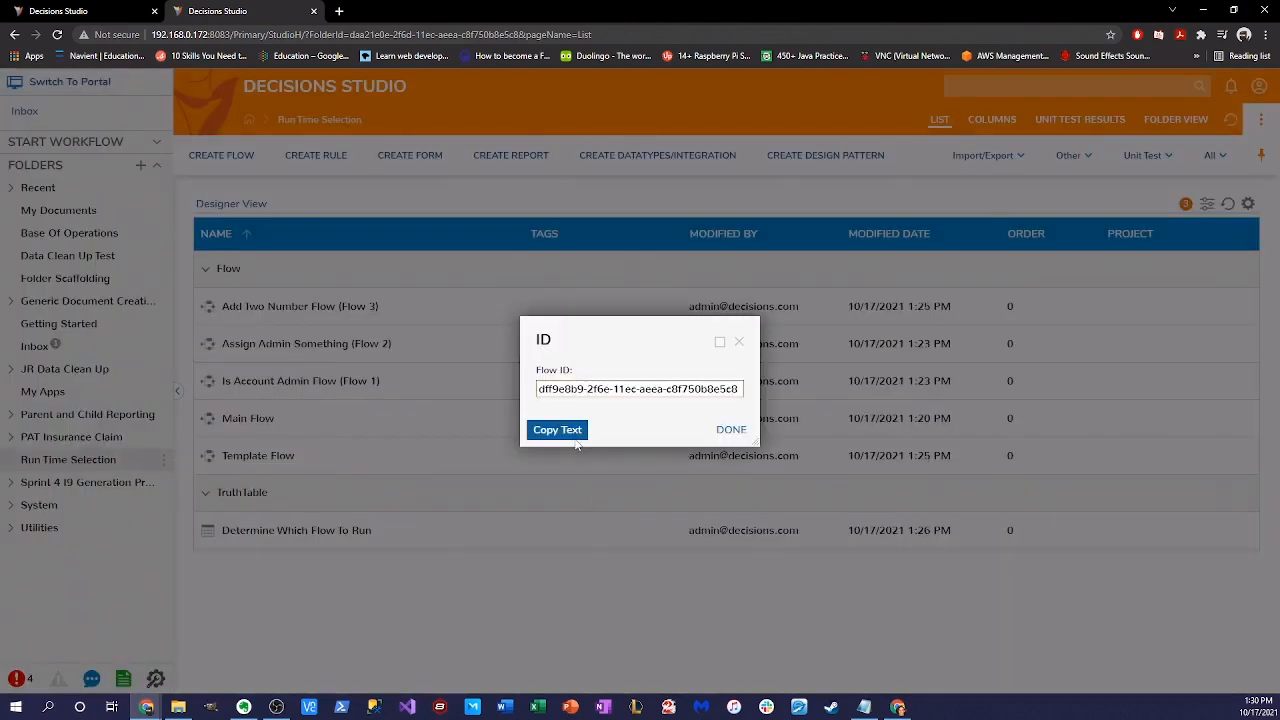
pyautogui.click(577, 444)
pyautogui.click(70, 12)
pyautogui.click(313, 267)
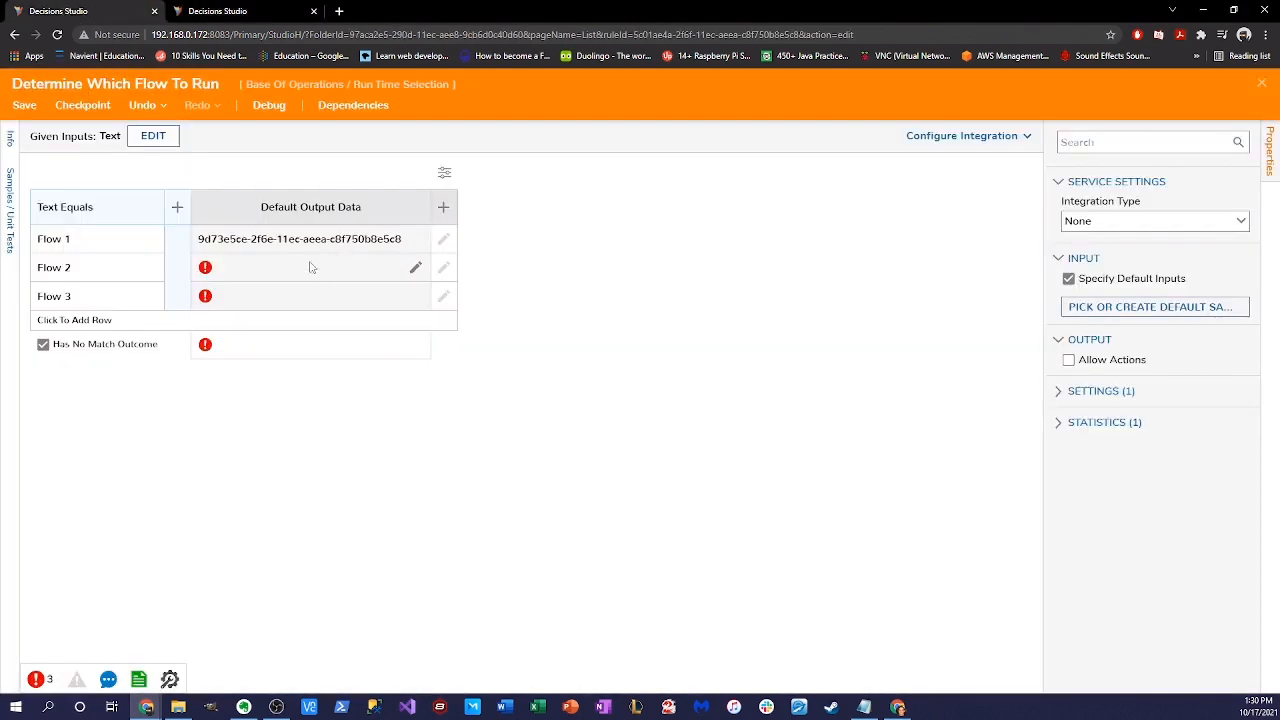
pyautogui.hotkey('ctrl', 'v')
pyautogui.click(472, 273)
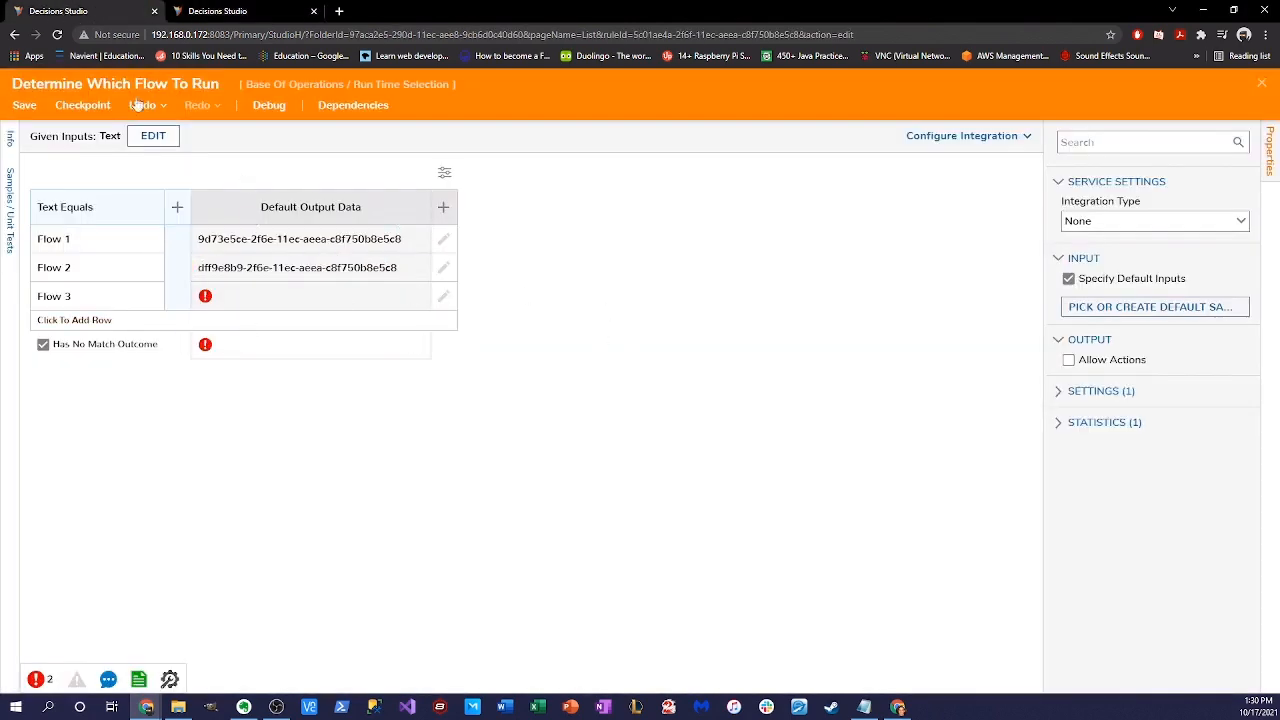
# - Copy the Add Two Number Flow's ID into the Flow 3 output cell
pyautogui.click(218, 10)
pyautogui.click(739, 342)
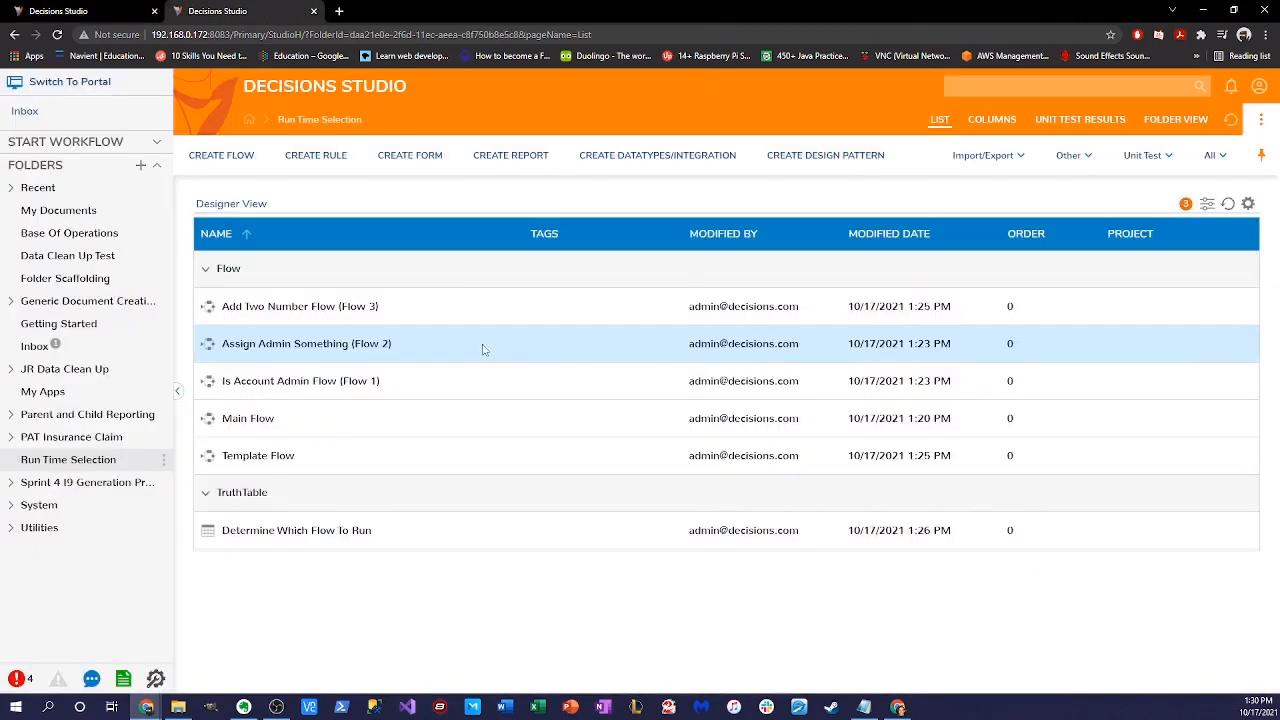
pyautogui.rightClick(348, 310)
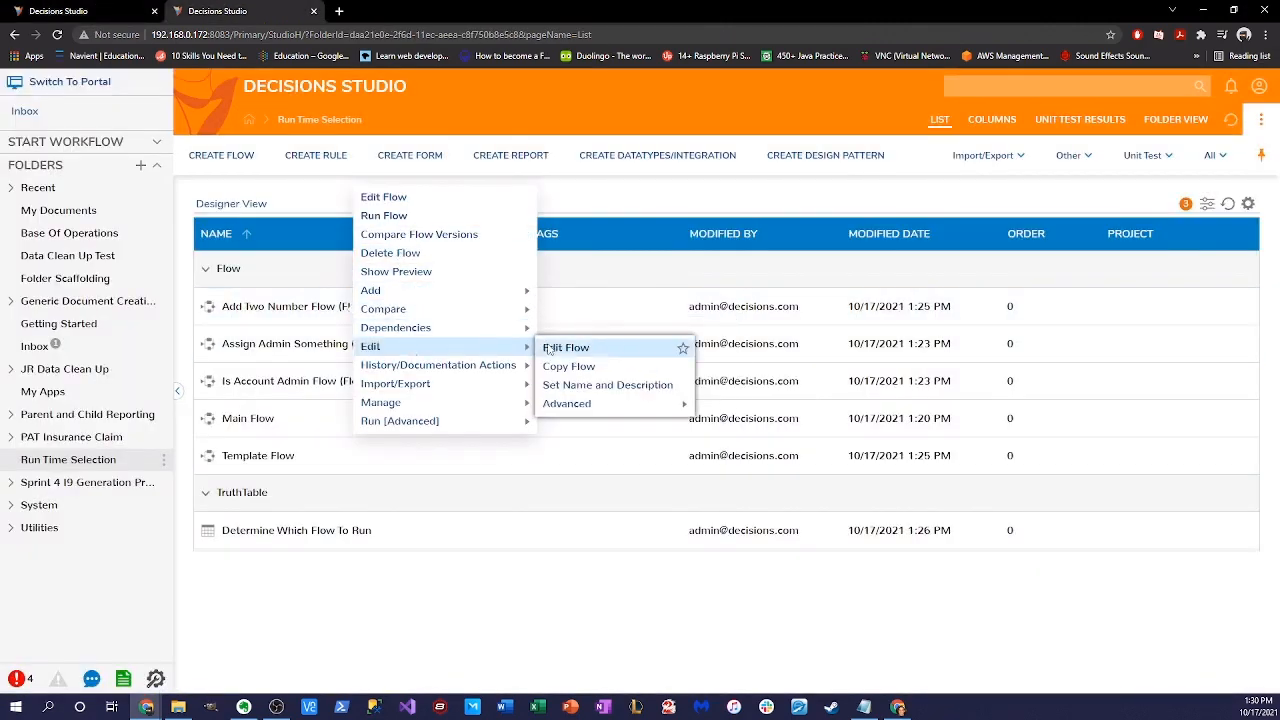
pyautogui.moveTo(395, 402)
pyautogui.click(588, 462)
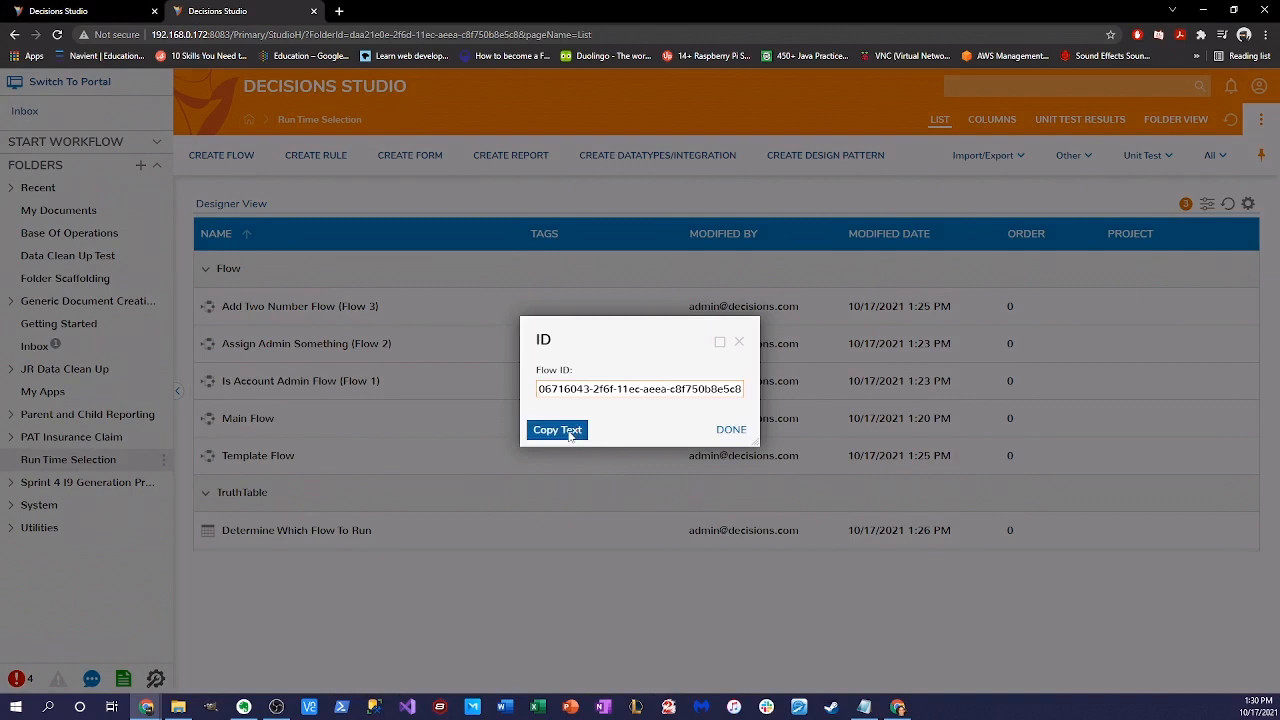
pyautogui.click(571, 430)
pyautogui.click(75, 11)
pyautogui.click(294, 300)
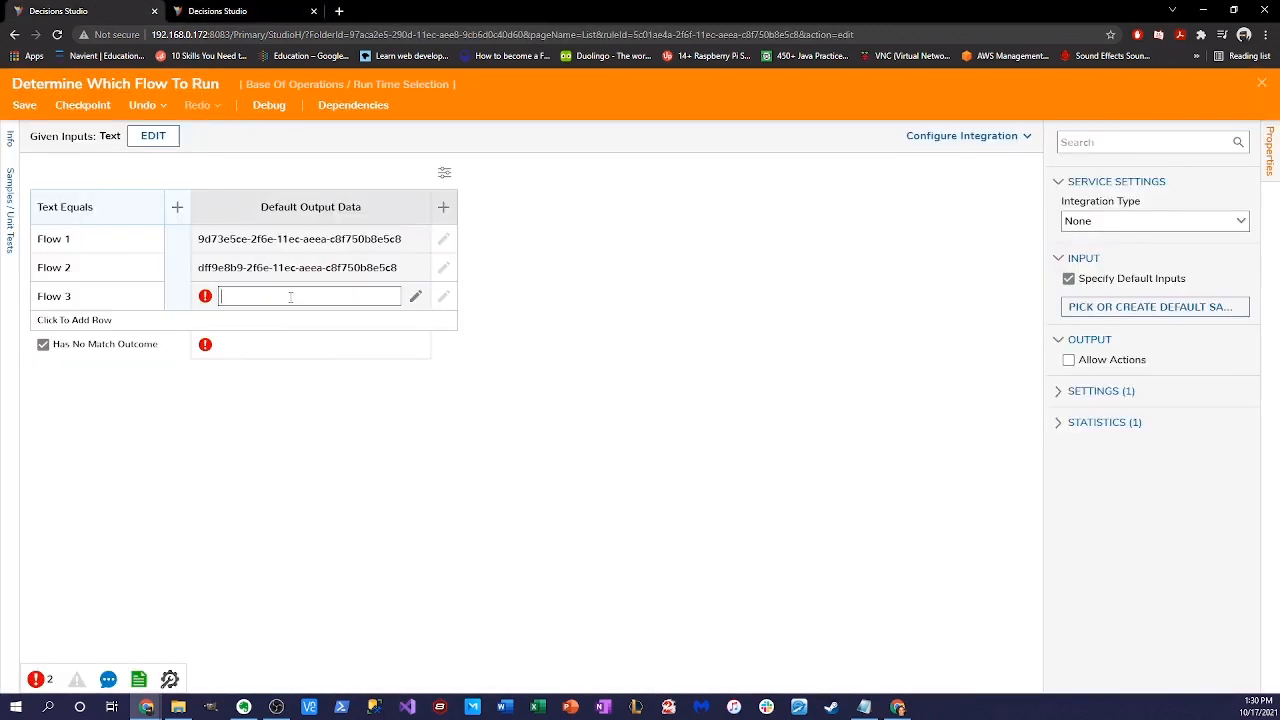
pyautogui.hotkey('ctrl', 'v')
pyautogui.click(598, 537)
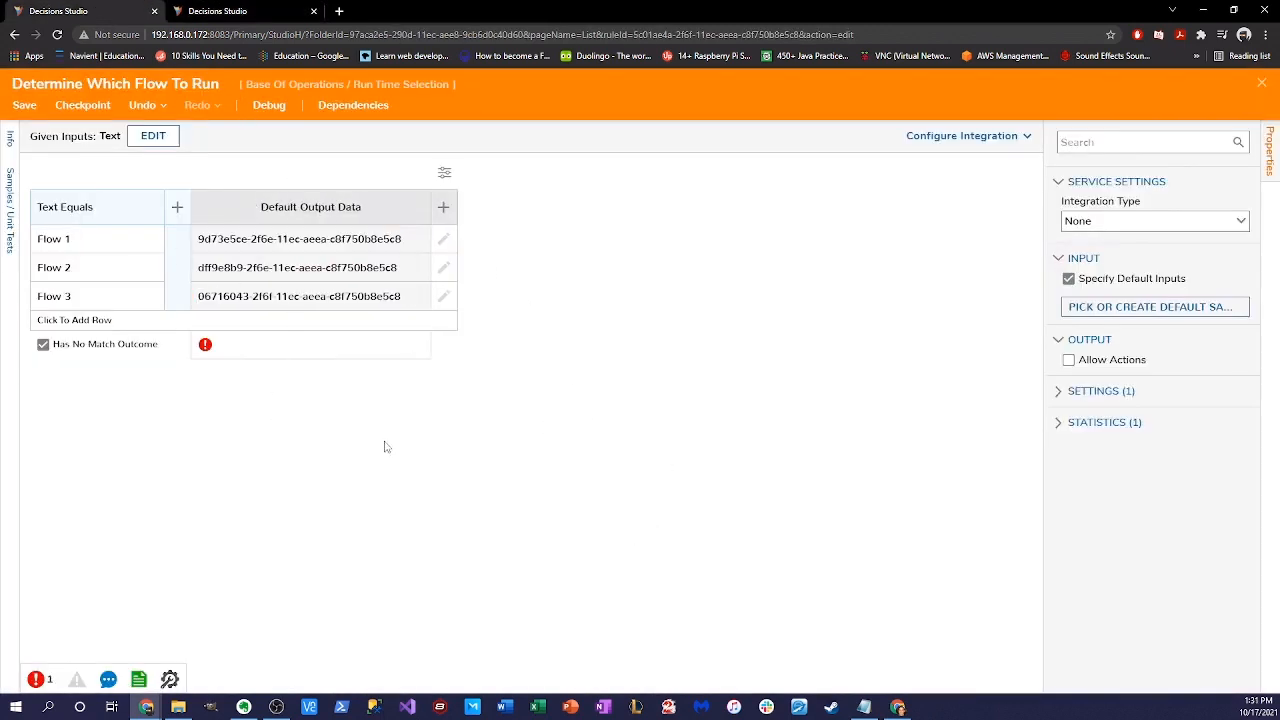
pyautogui.click(285, 349)
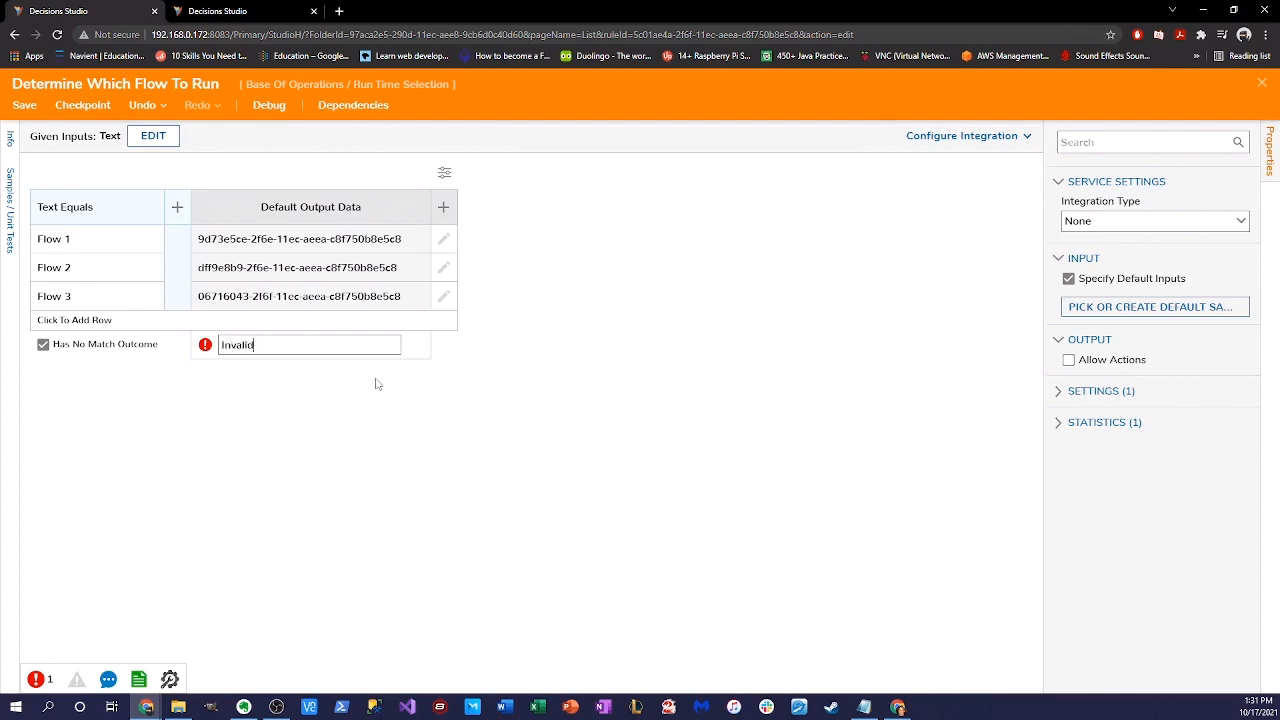
# - Commit 'Invalid Text' as the no-match outcome's output value
pyautogui.click(377, 385)
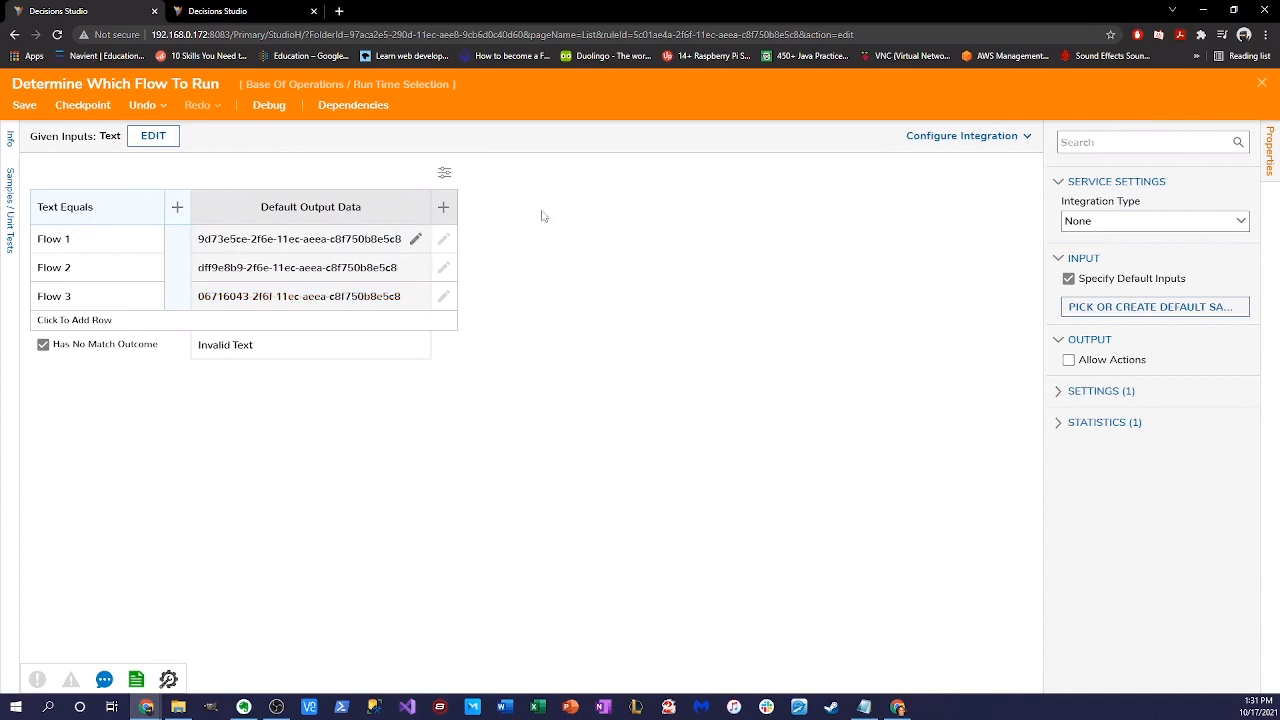
# - Close and save the truth table, then reposition its step in Main Flow
pyautogui.click(1262, 88)
pyautogui.click(826, 466)
pyautogui.moveTo(432, 362); pyautogui.dragTo(462, 341)
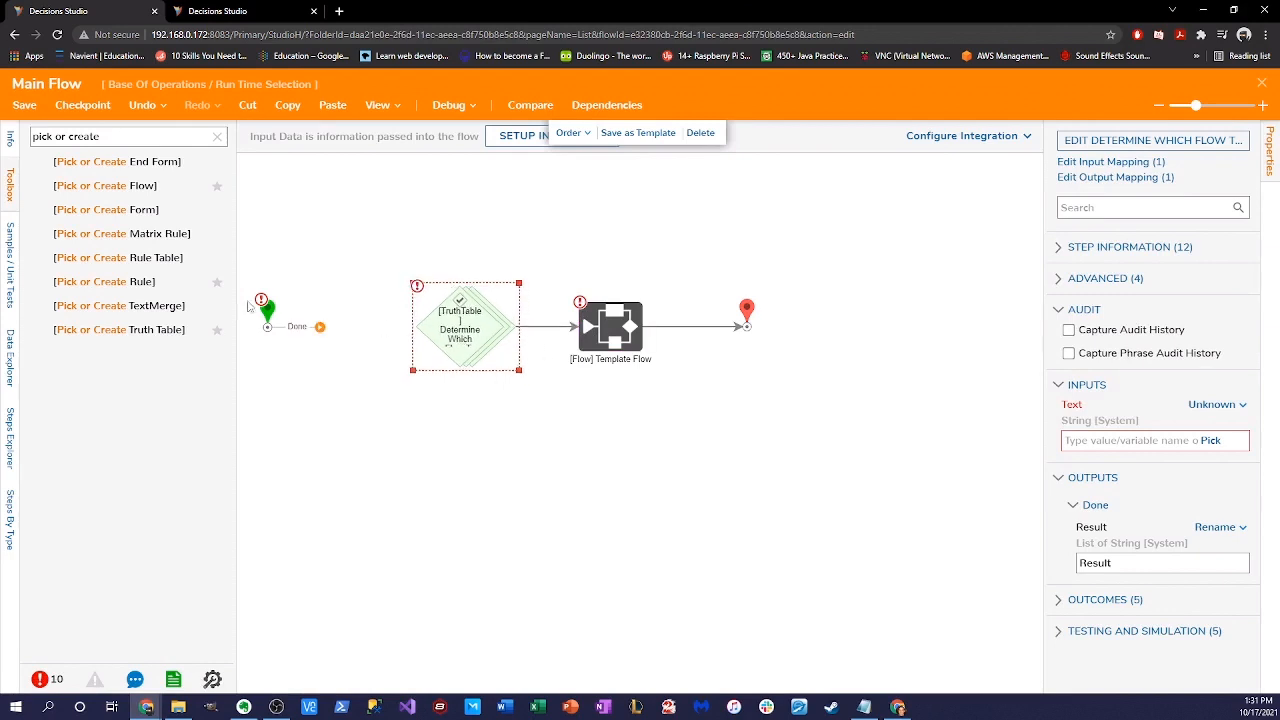
# - Define a String input named Text on Main Flow's start step and save it
pyautogui.moveTo(266, 309); pyautogui.dragTo(460, 328)
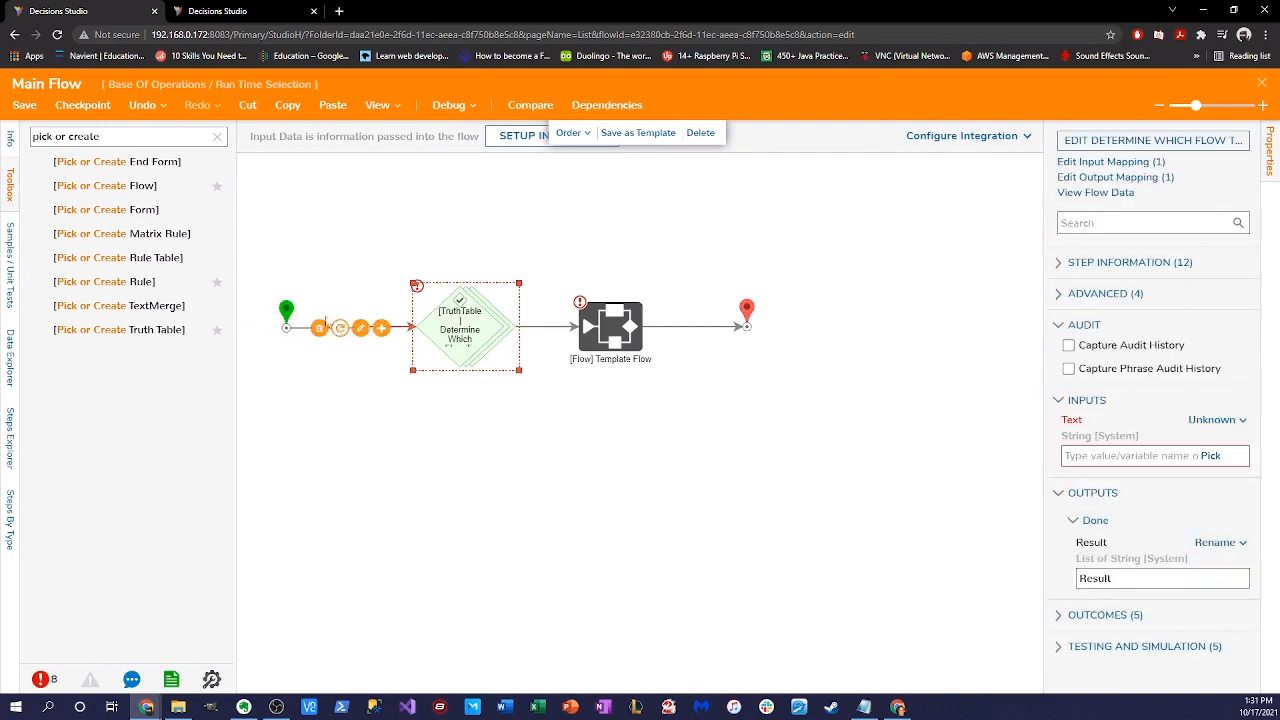
pyautogui.moveTo(282, 314); pyautogui.dragTo(287, 315)
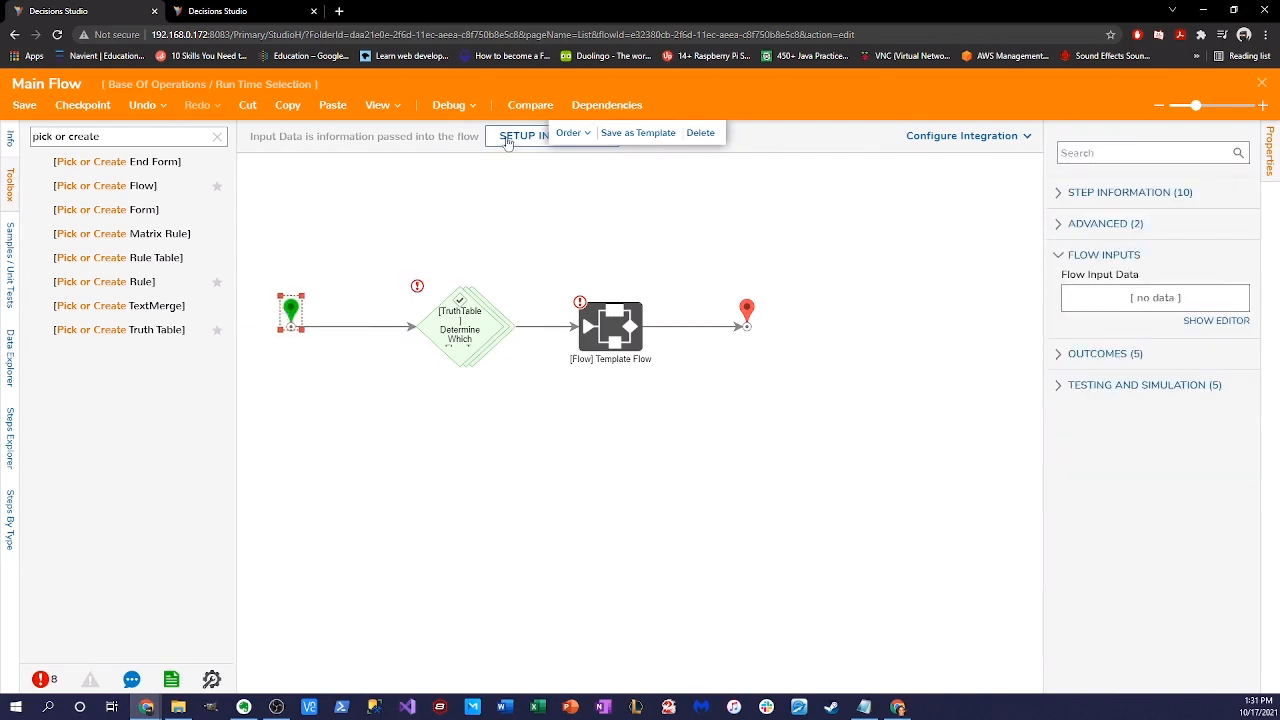
pyautogui.click(507, 142)
pyautogui.click(780, 474)
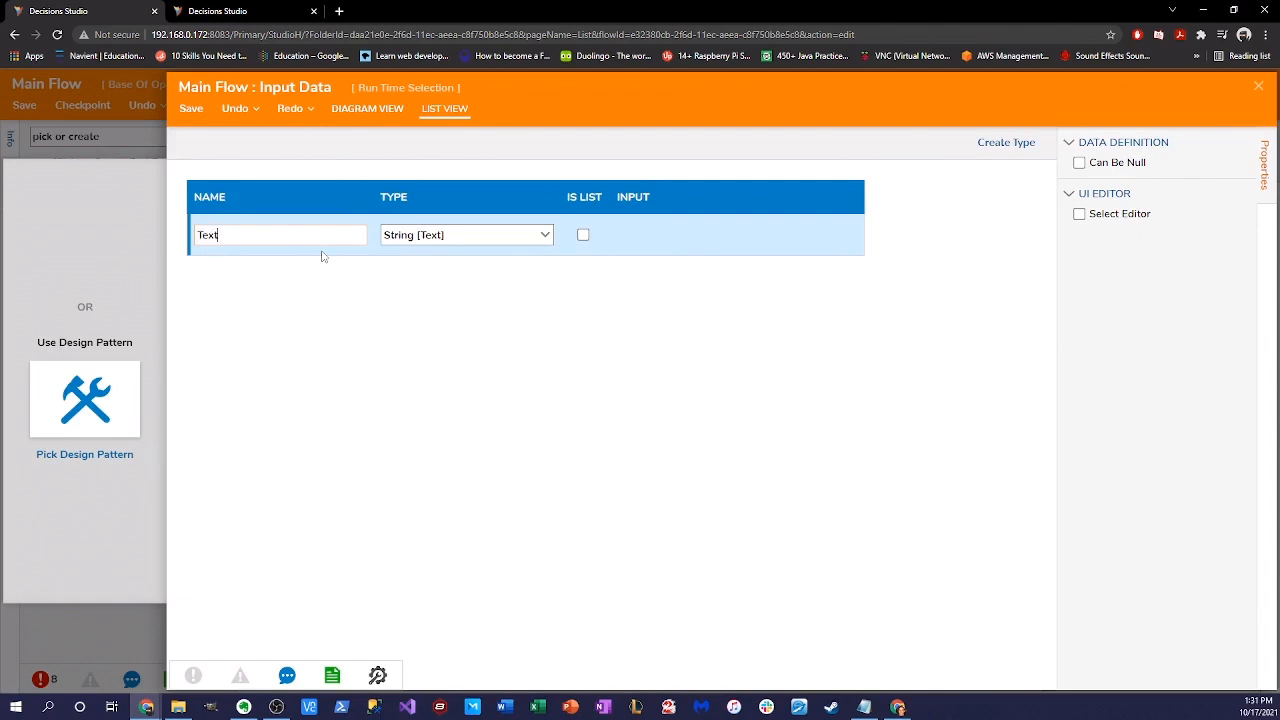
pyautogui.click(799, 420)
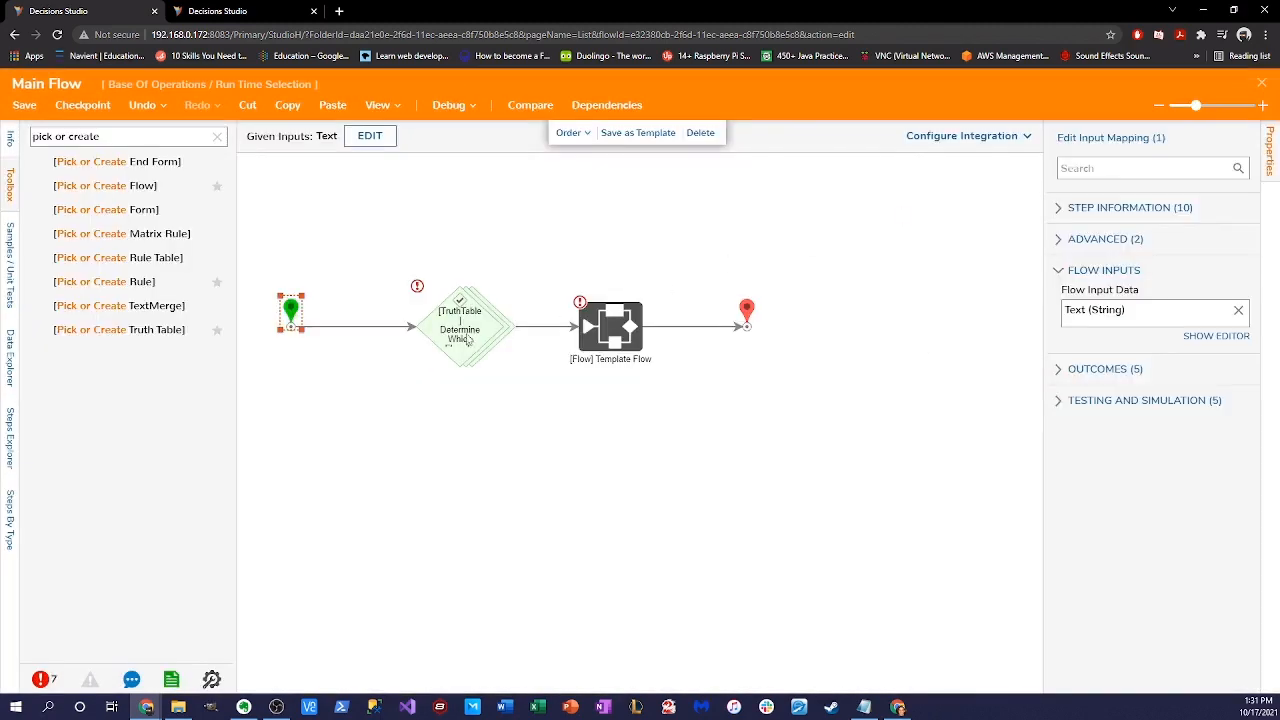
pyautogui.click(467, 340)
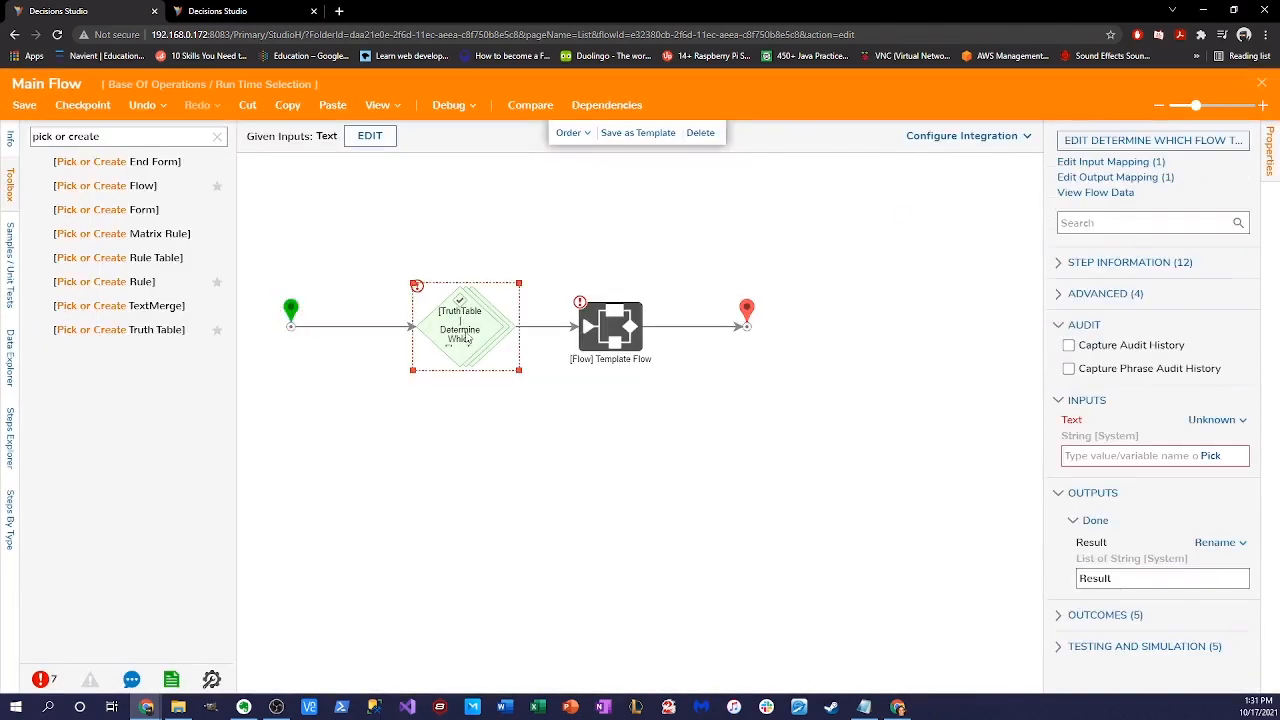
# - Map the truth table step's Text input to Main Flow's Text value
pyautogui.click(1211, 419)
pyautogui.click(1128, 366)
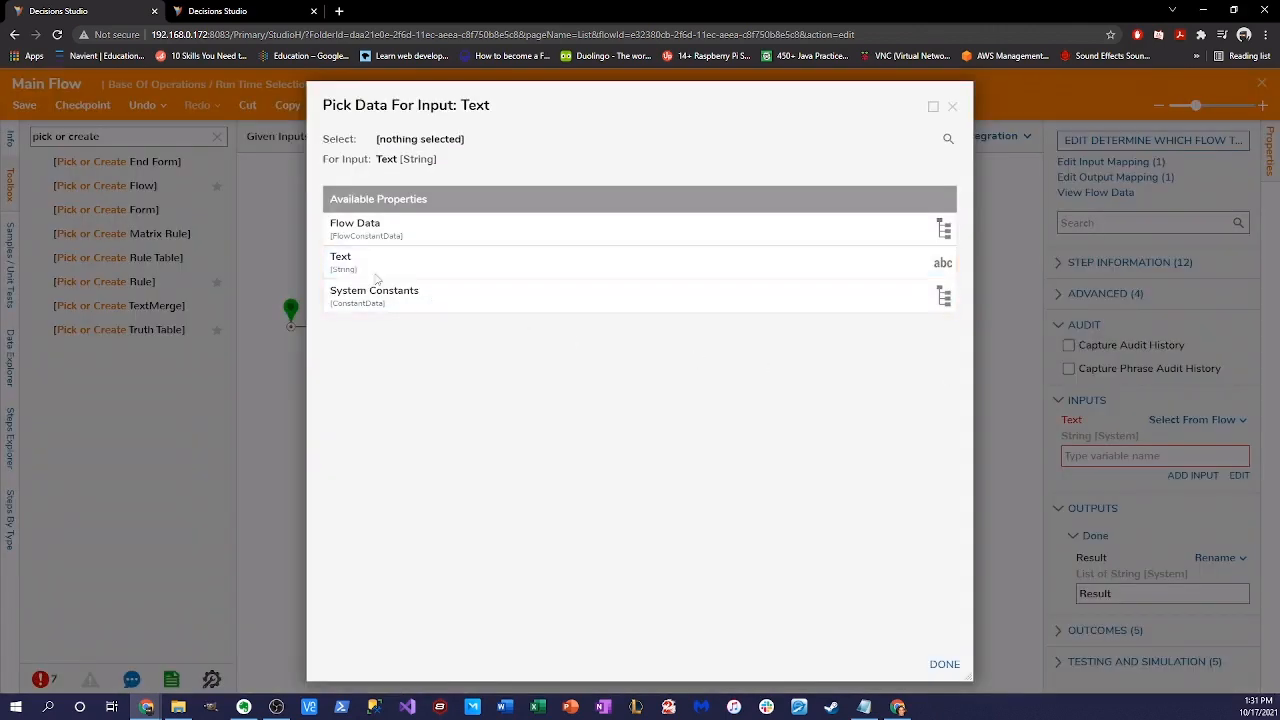
pyautogui.click(690, 262)
pyautogui.click(944, 664)
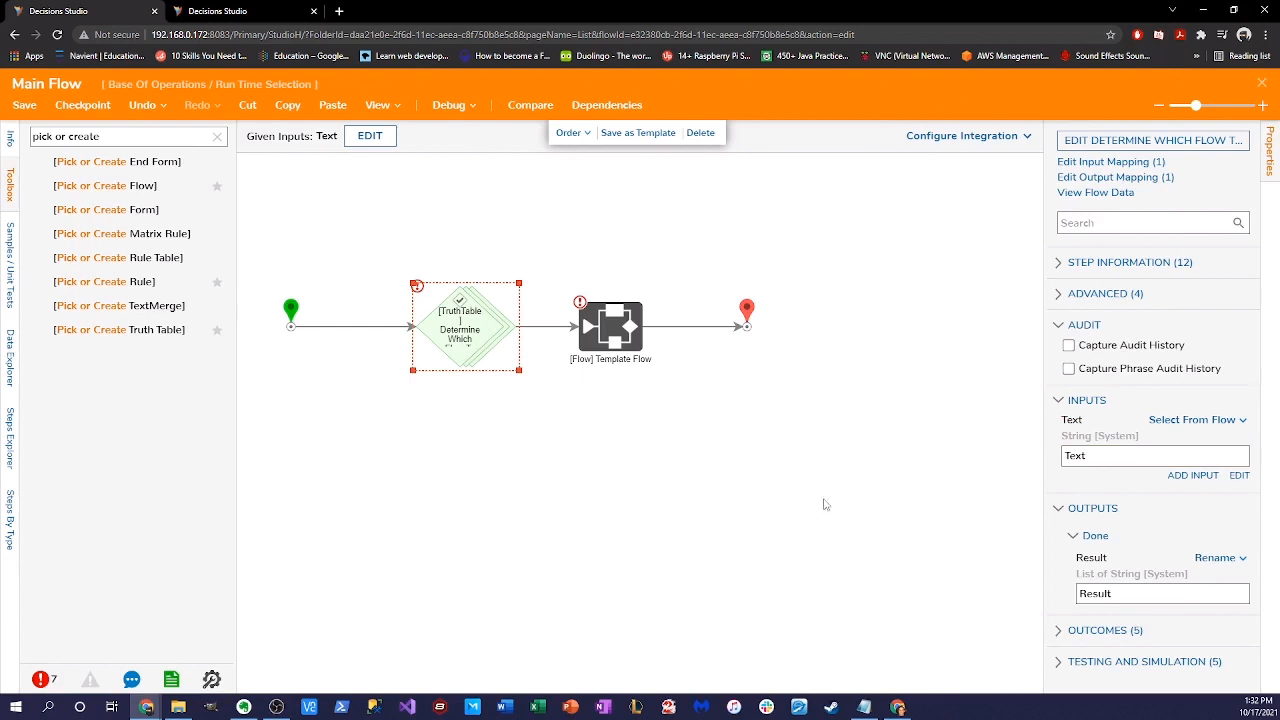
pyautogui.click(598, 318)
pyautogui.click(463, 340)
pyautogui.click(217, 136)
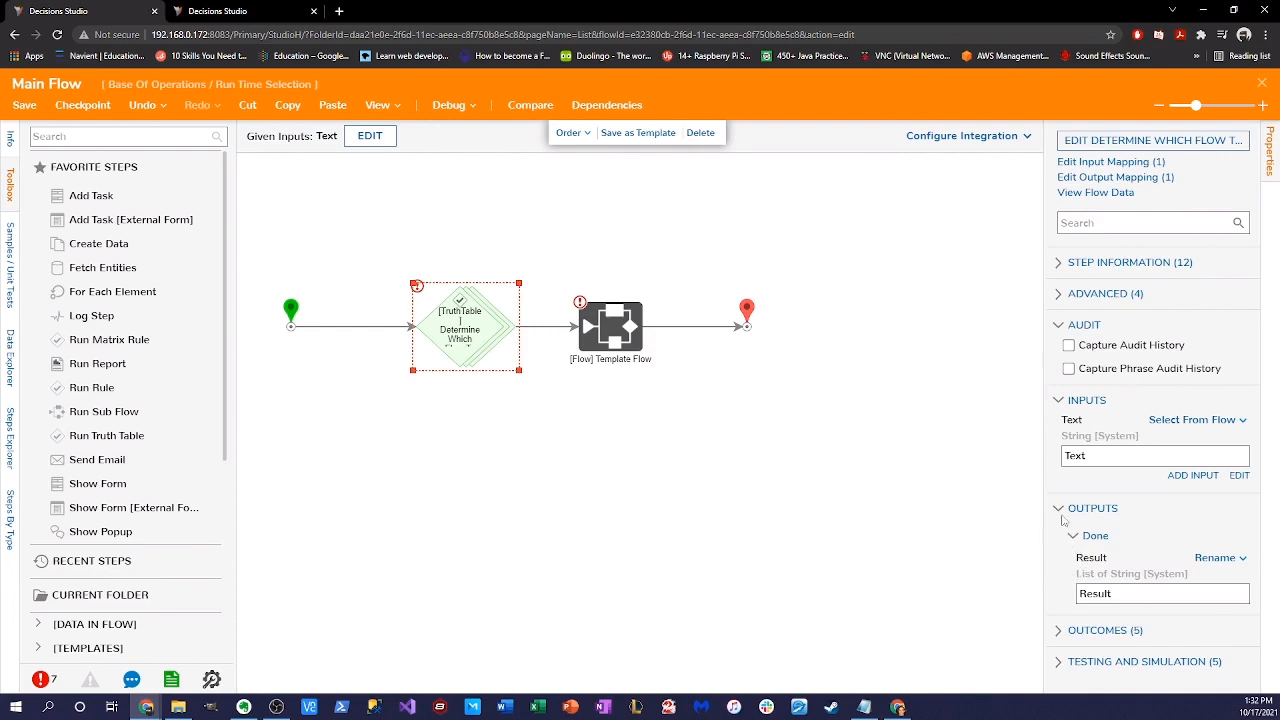
# - Enable Return Only First Result in the step's Advanced settings
pyautogui.click(1059, 294)
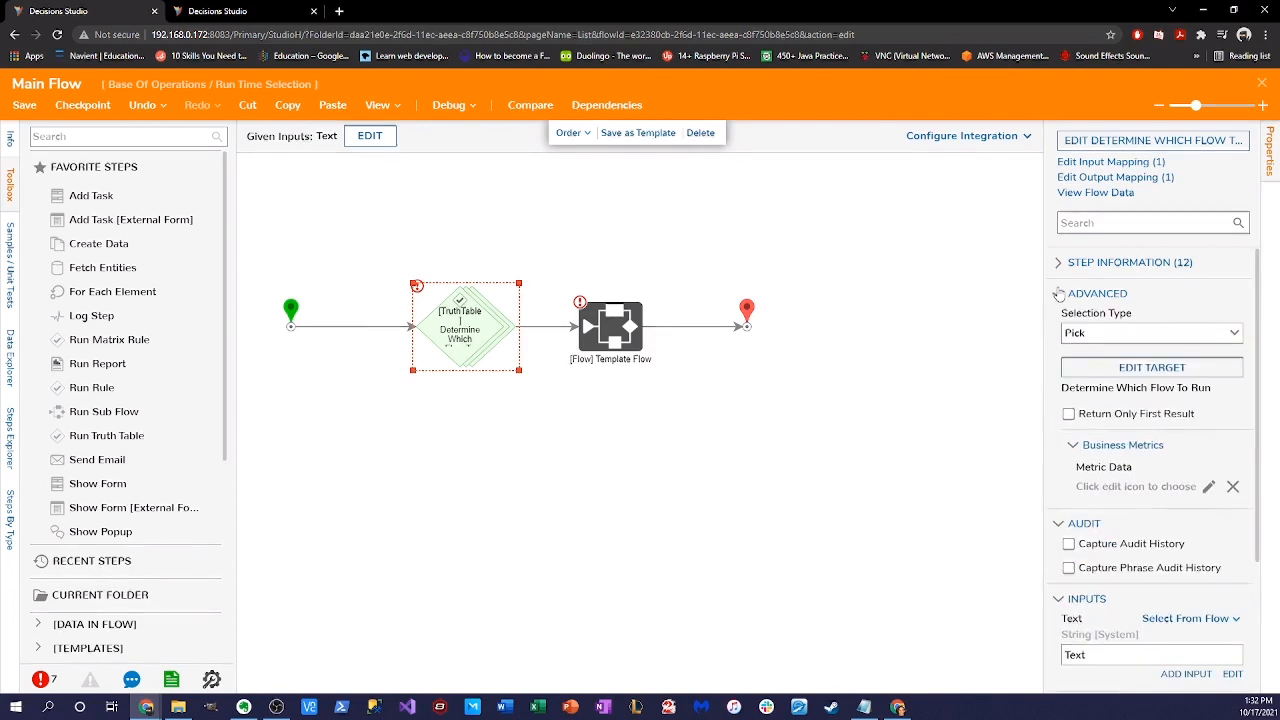
pyautogui.click(1066, 419)
pyautogui.click(1232, 334)
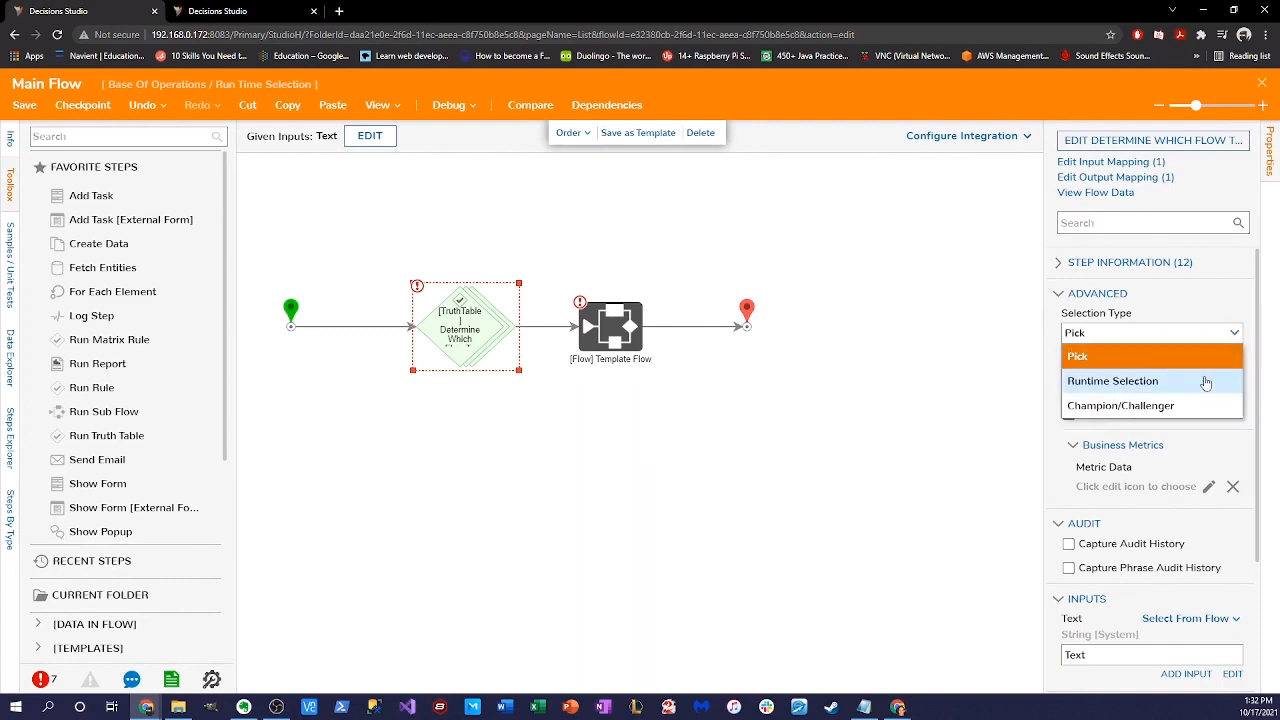
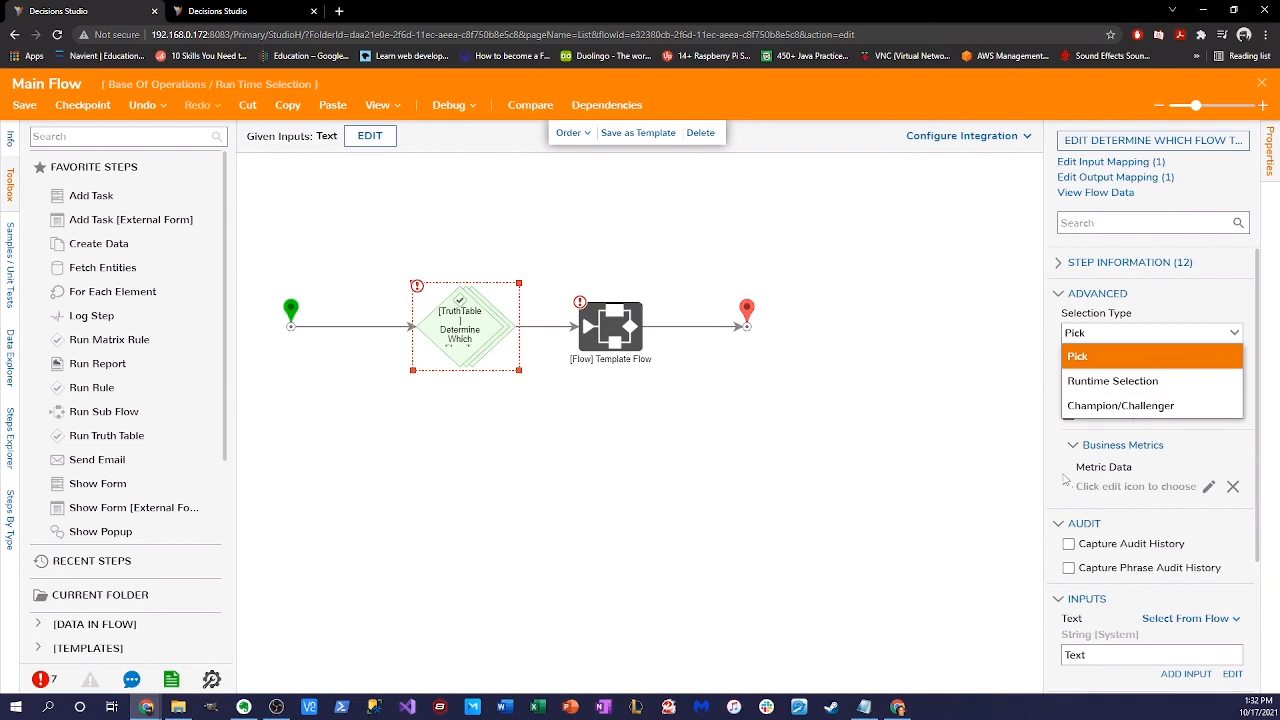
# - Leave the truth table step's selection type on Pick, expand Advanced, and save Main Flow
pyautogui.click(709, 437)
pyautogui.click(478, 352)
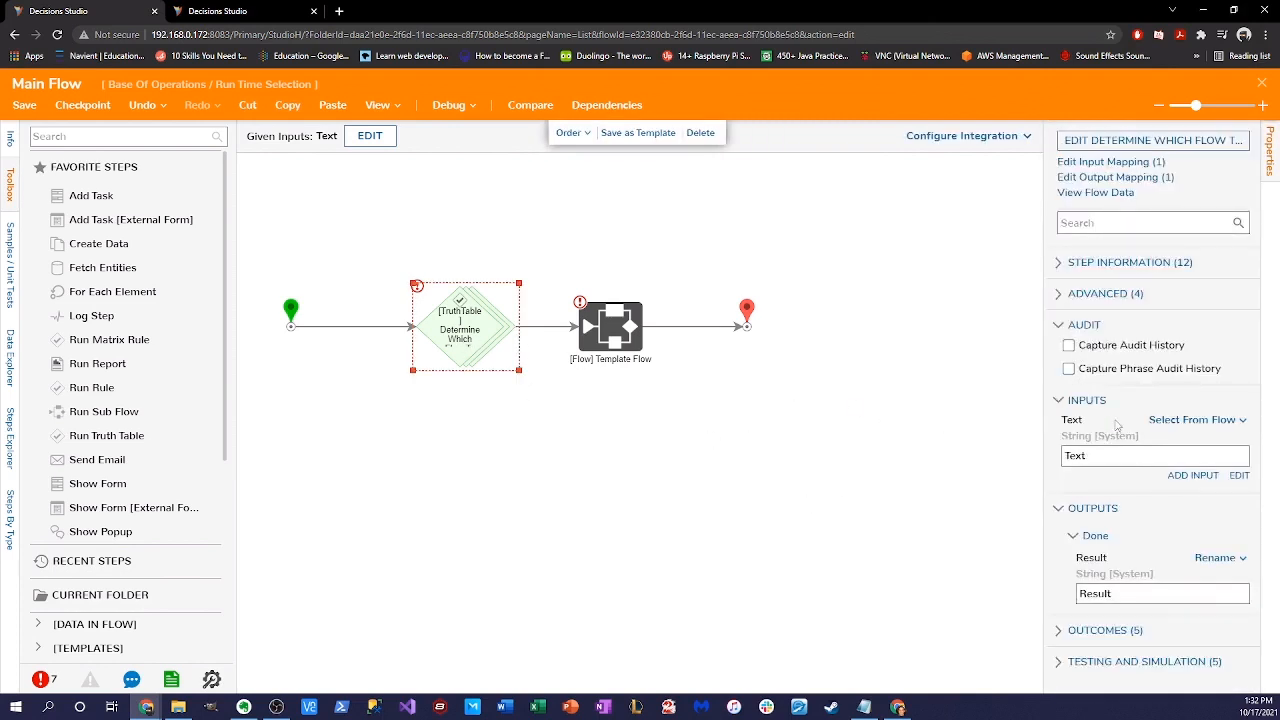
pyautogui.click(1084, 298)
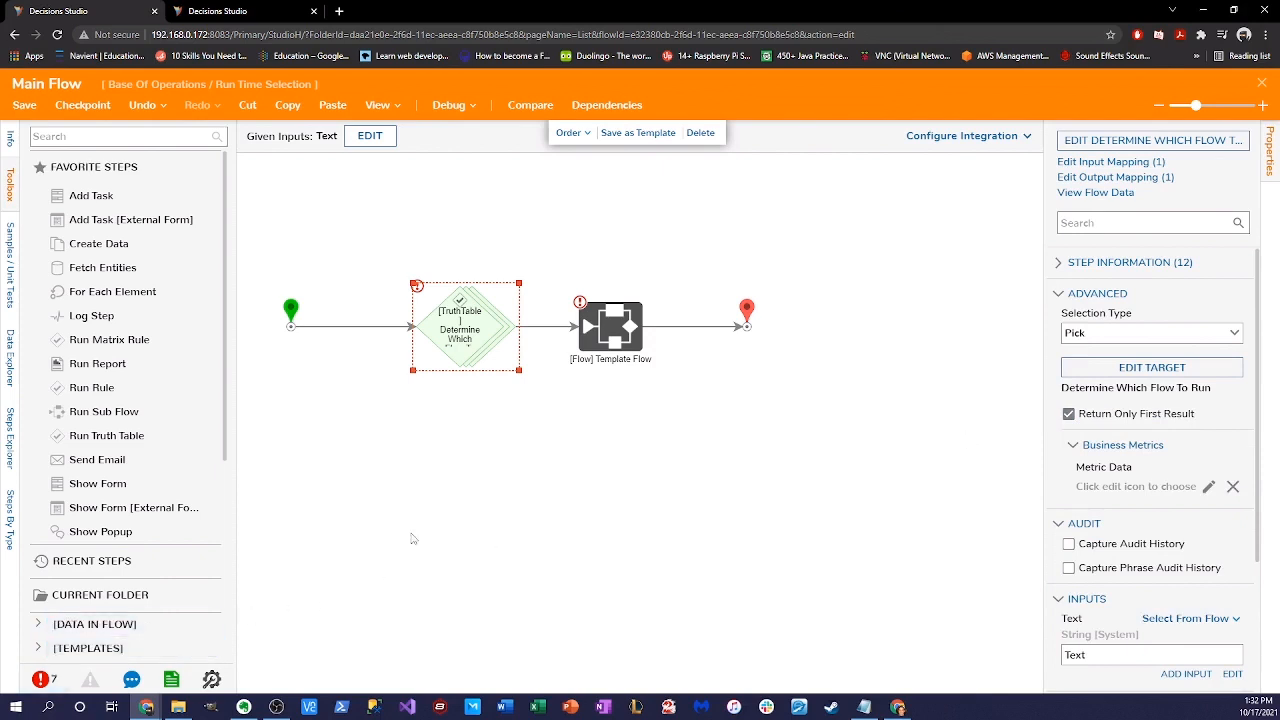
pyautogui.click(22, 105)
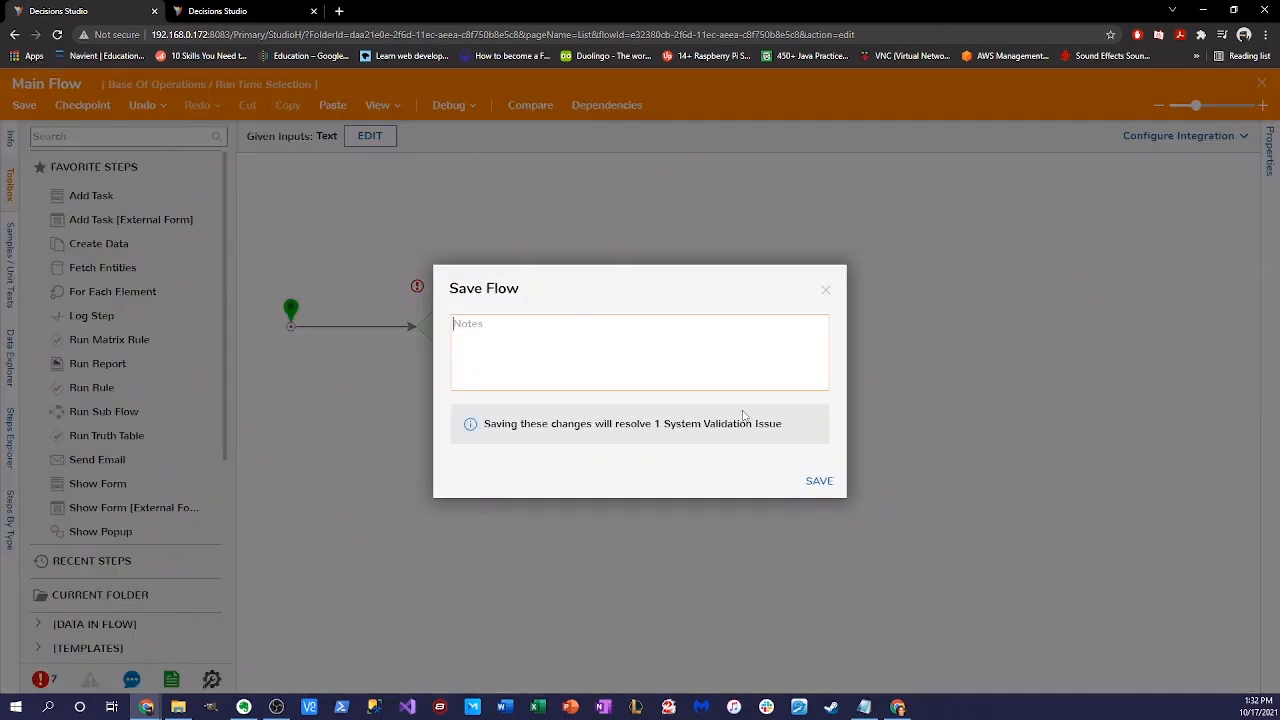
pyautogui.click(828, 479)
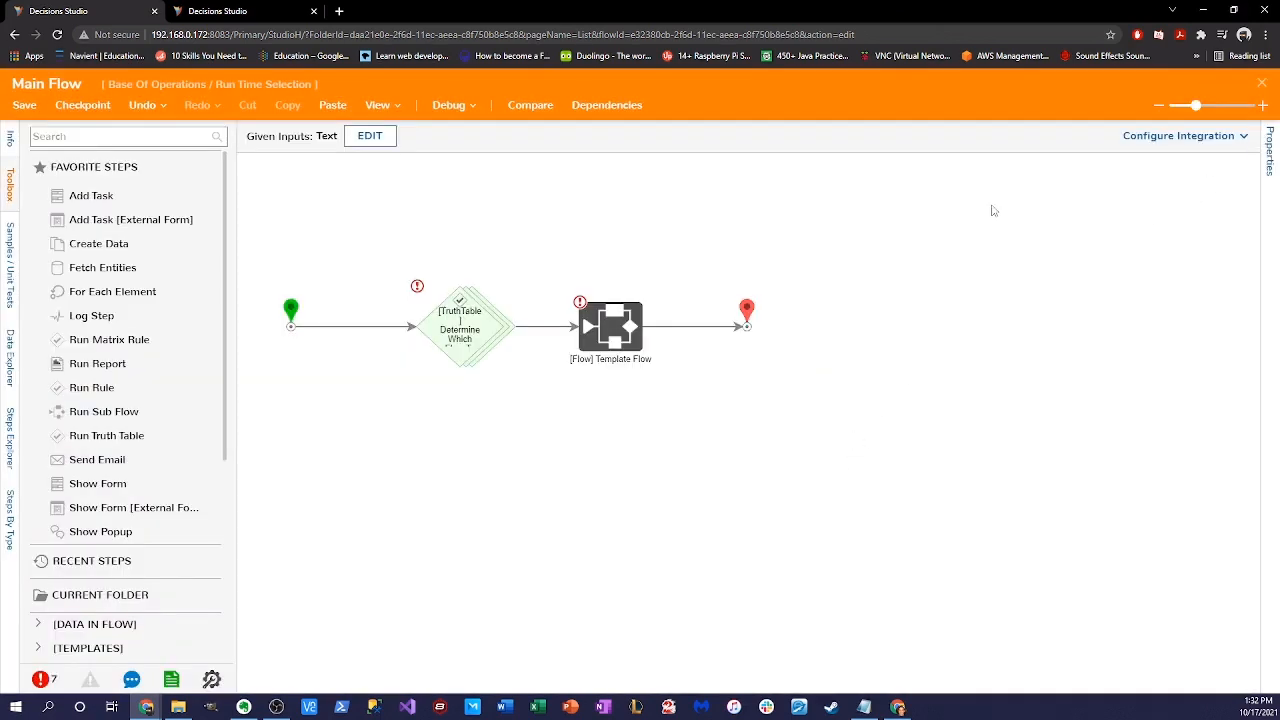
# - Reopen Main Flow from the folder and select its Template Flow step
pyautogui.click(1266, 82)
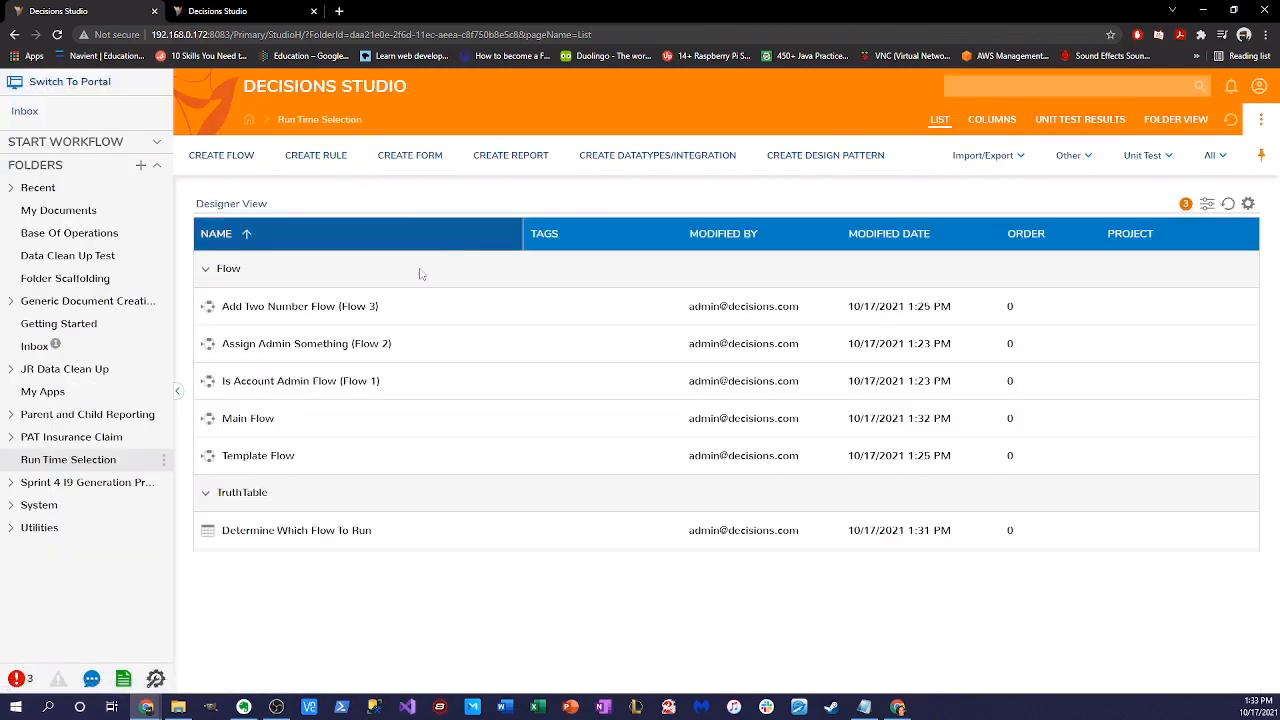
pyautogui.doubleClick(271, 424)
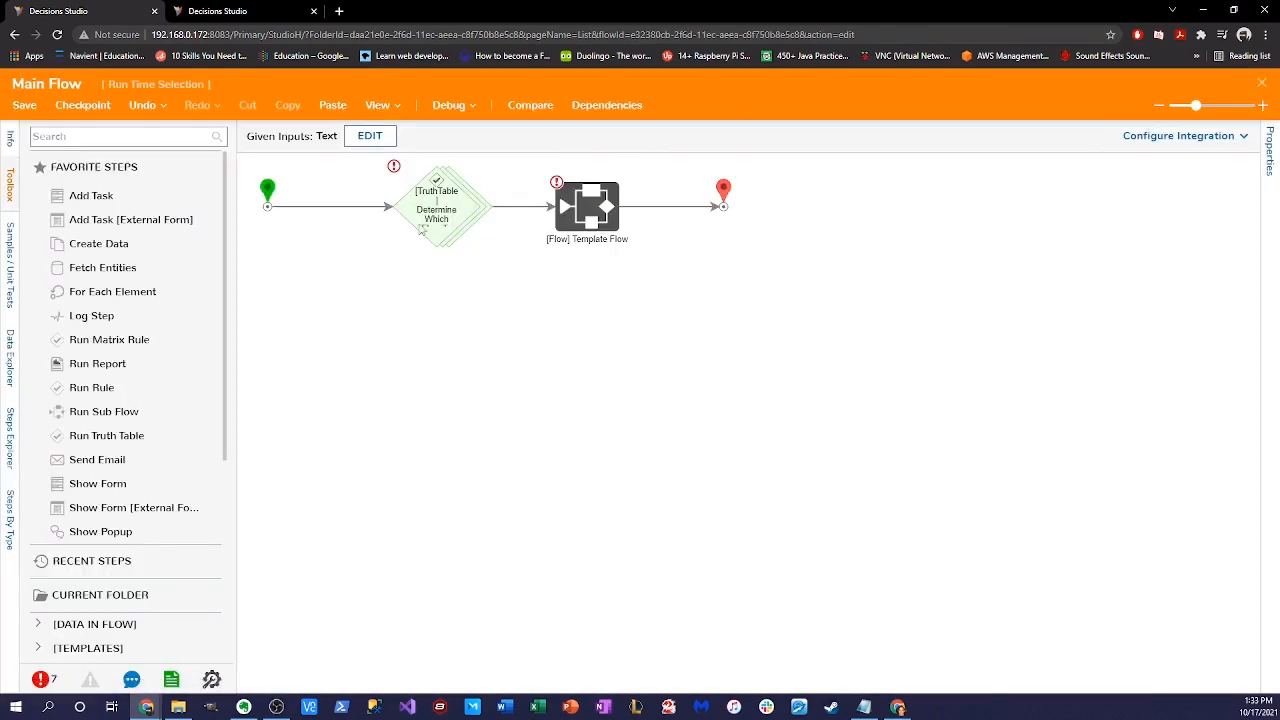
pyautogui.click(464, 216)
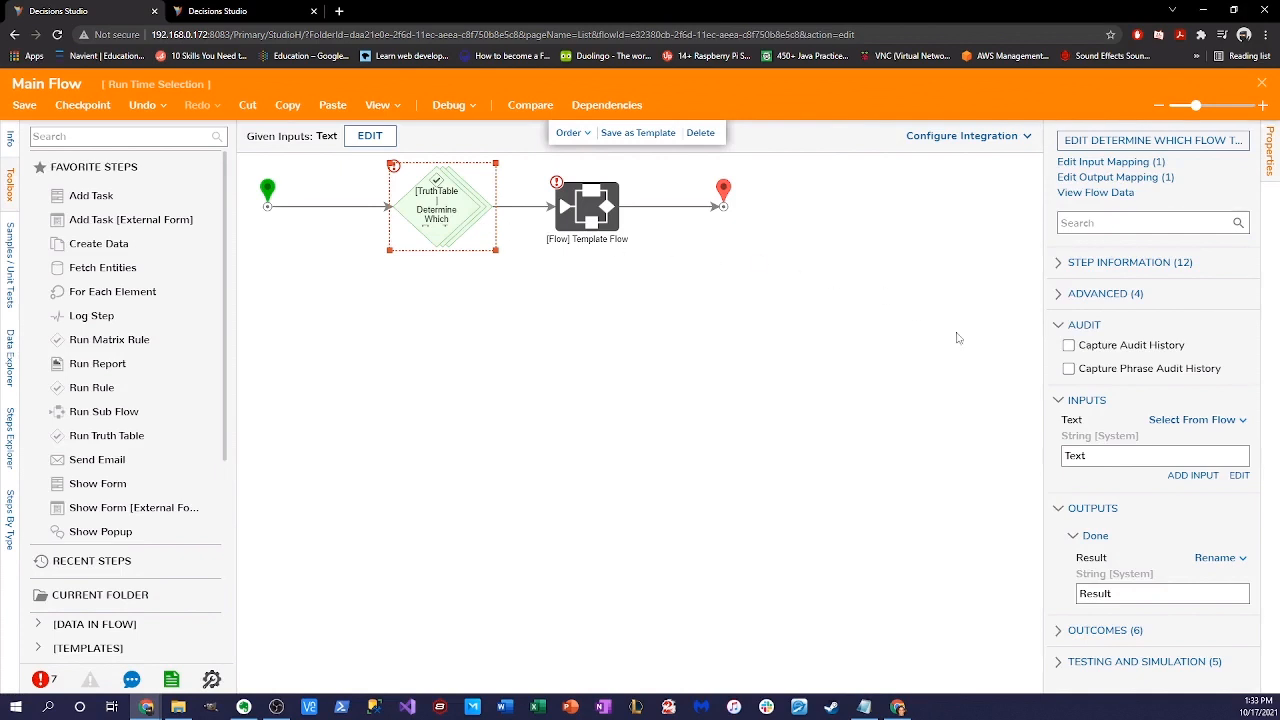
pyautogui.click(591, 220)
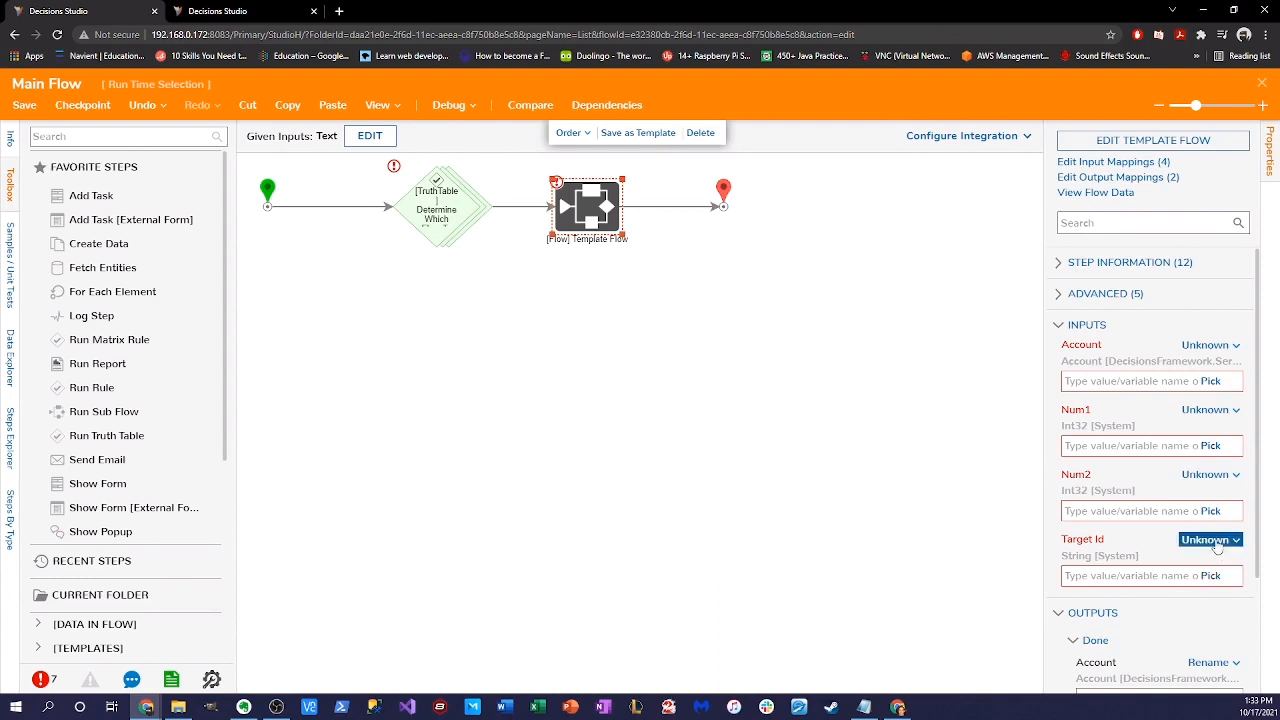
# - Map the Template Flow step's Target Id input to the truth table's Result from flow data
pyautogui.click(1218, 548)
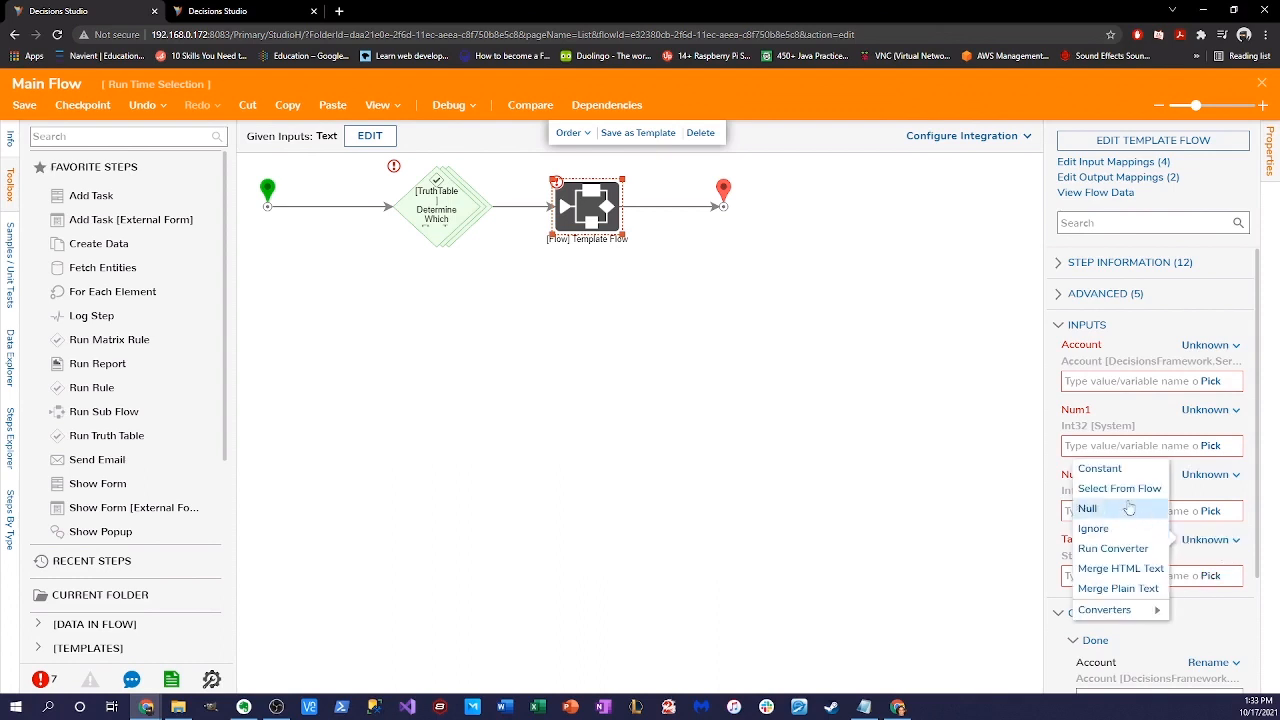
pyautogui.click(1112, 487)
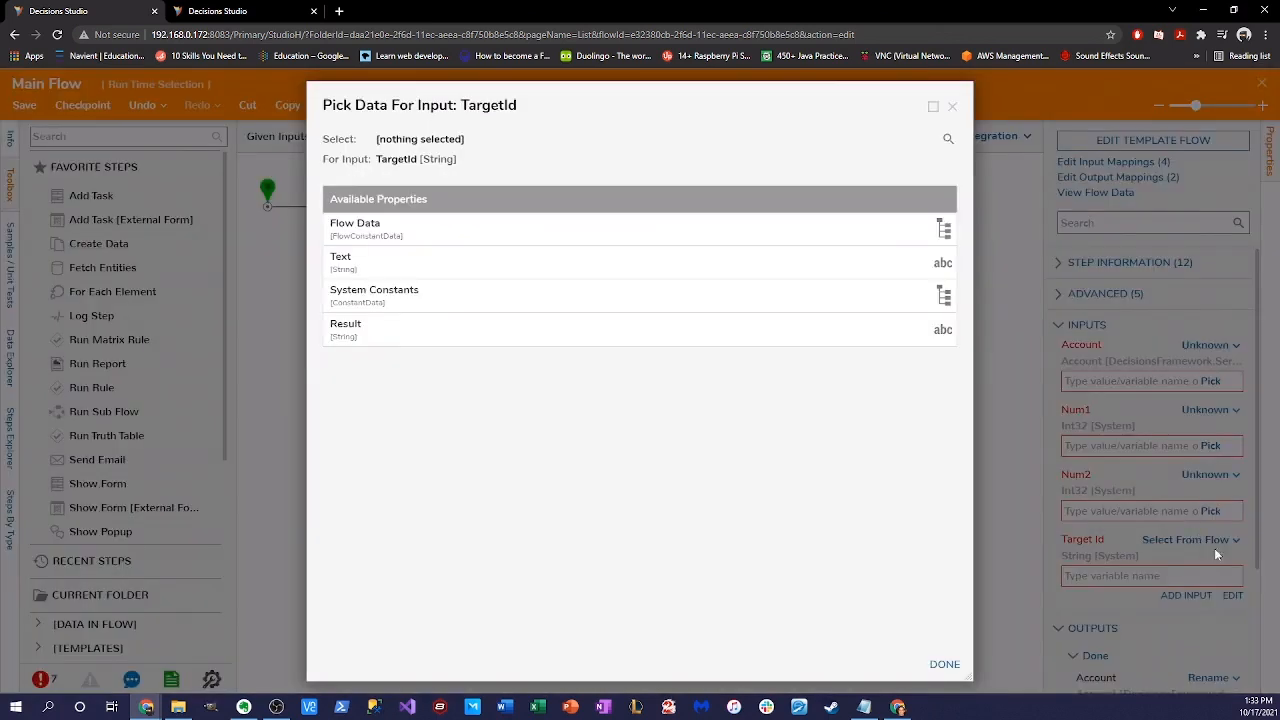
pyautogui.click(400, 333)
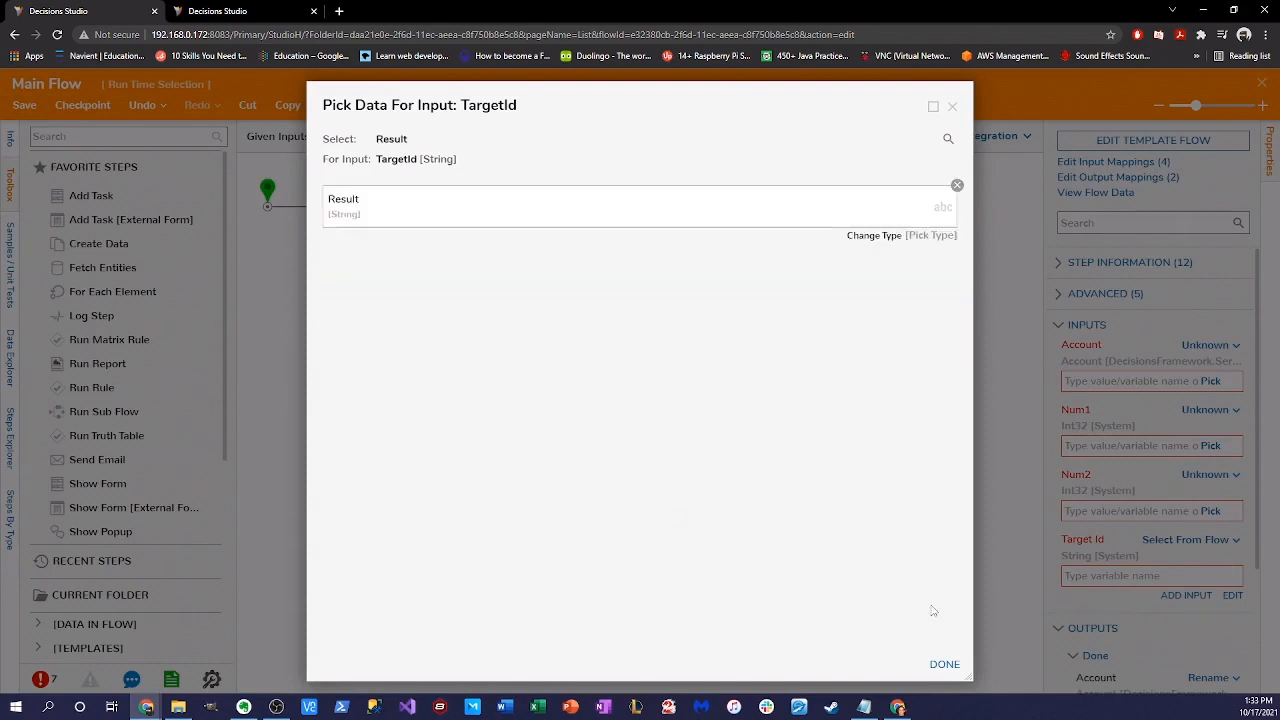
pyautogui.click(944, 664)
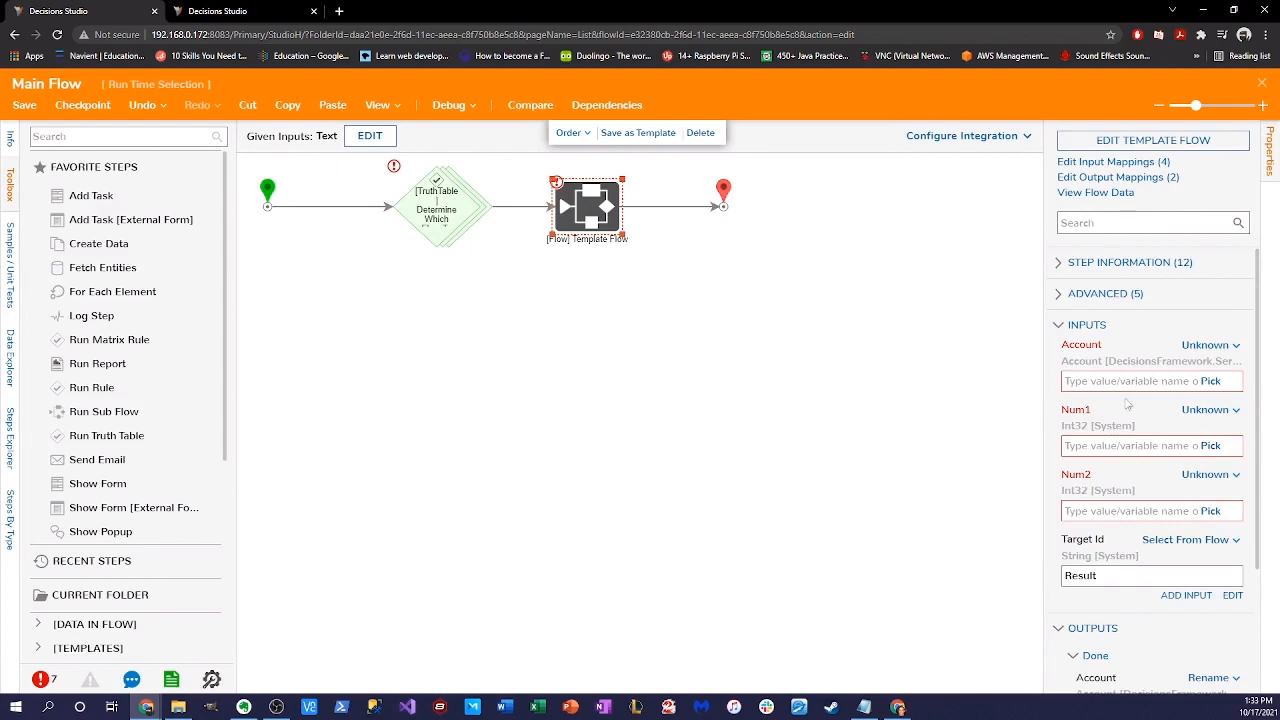
pyautogui.click(1210, 346)
# - Map the Template Flow step's Account input to Flow Data.CurrentAccount
pyautogui.click(1115, 315)
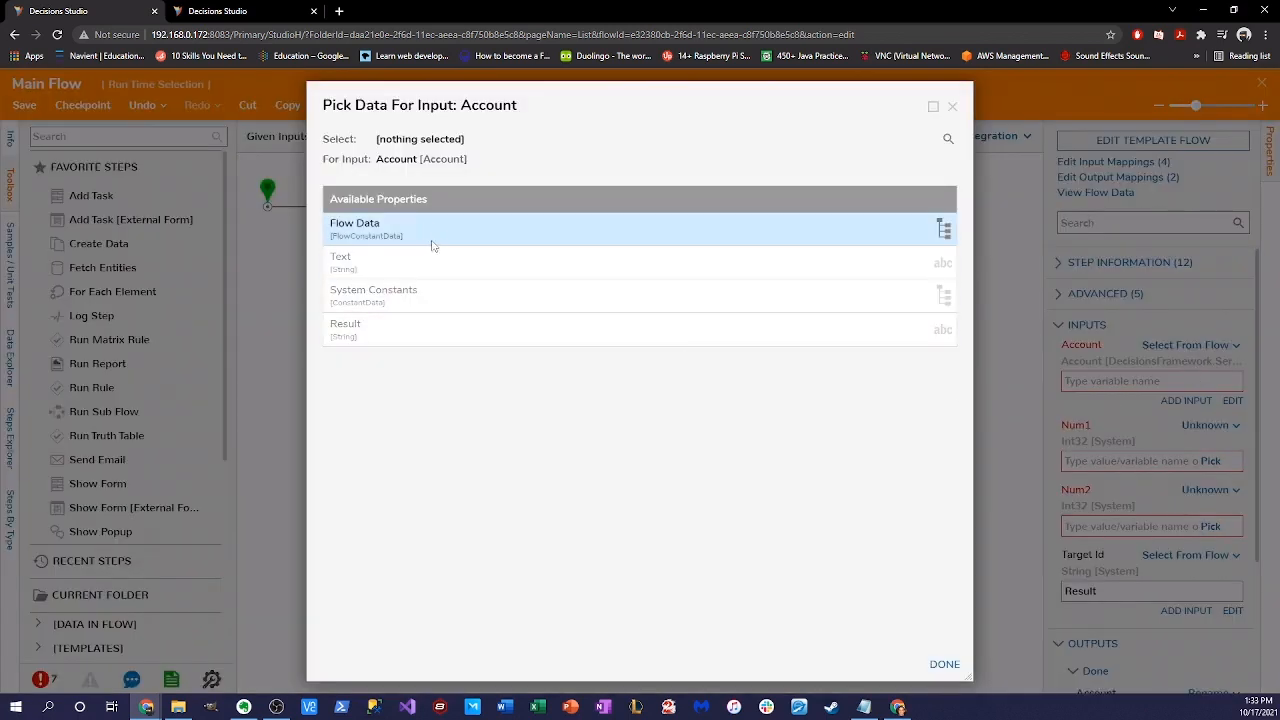
pyautogui.click(435, 243)
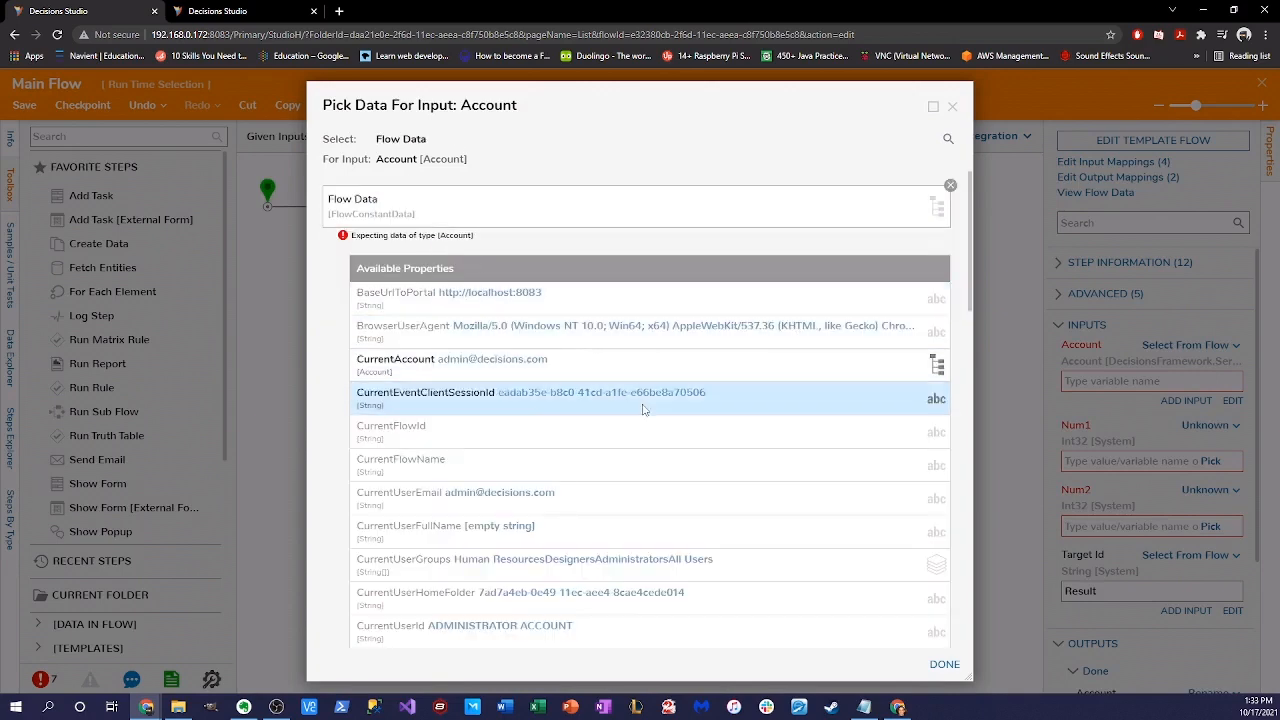
pyautogui.scroll(-2, 570, 488)
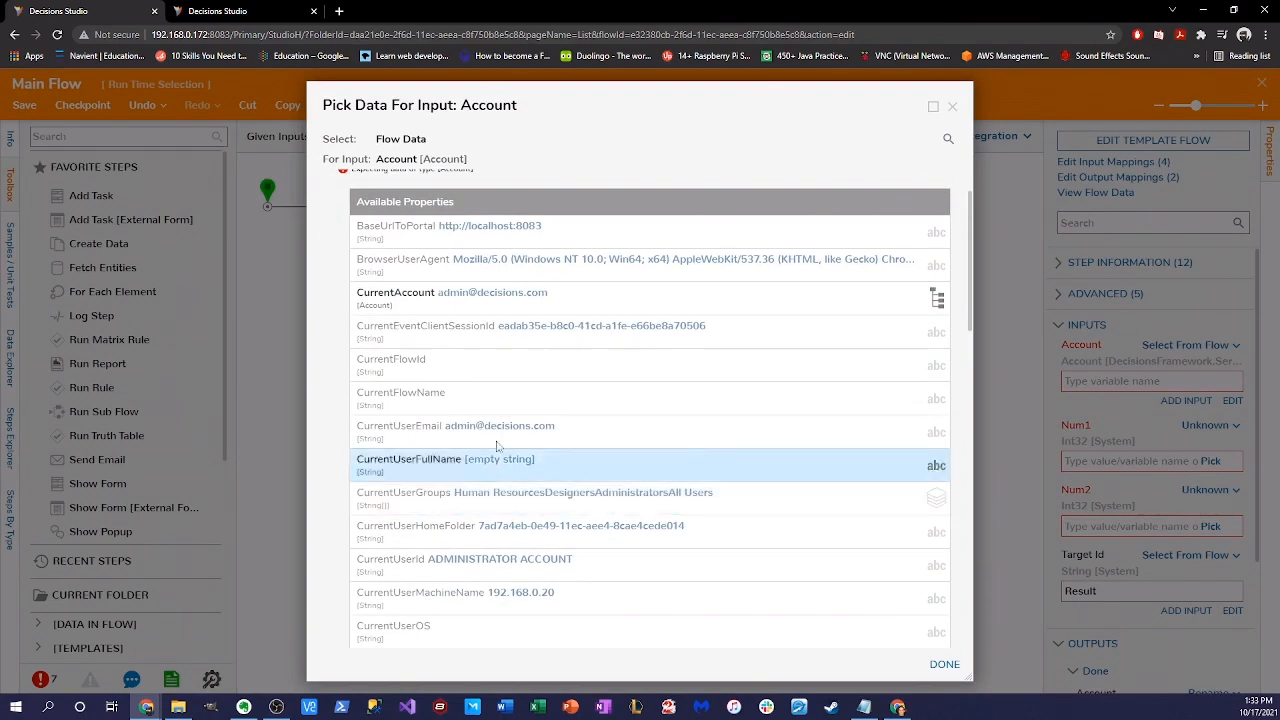
pyautogui.scroll(2, 538, 438)
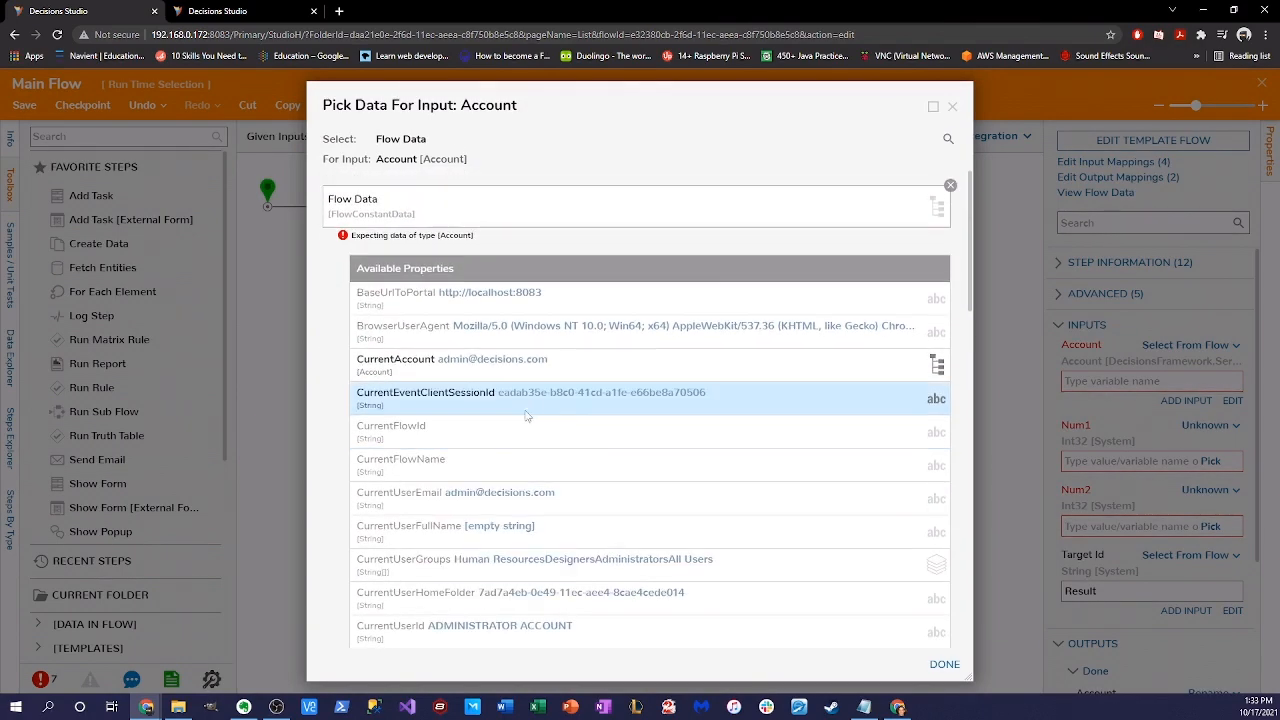
pyautogui.click(506, 368)
pyautogui.click(944, 664)
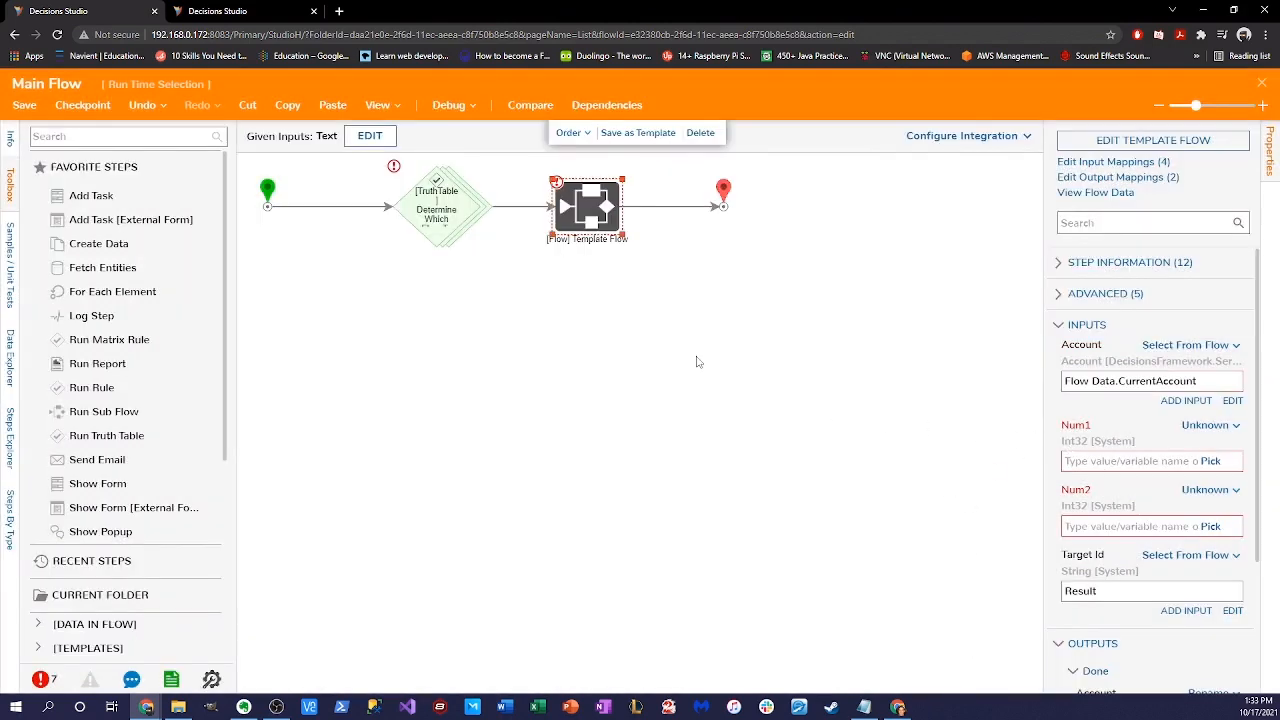
# - Set Num1 to constant 7 and Num2 to constant 89
pyautogui.click(1210, 425)
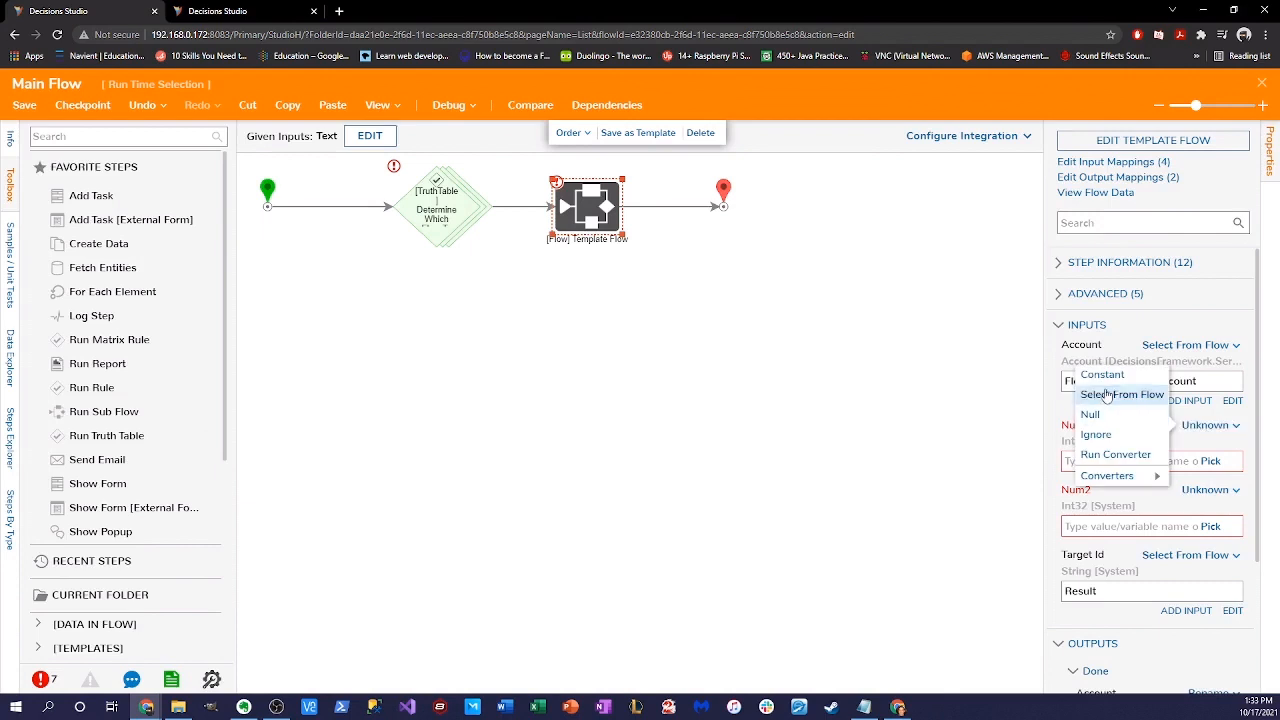
pyautogui.click(1097, 375)
pyautogui.click(1107, 466)
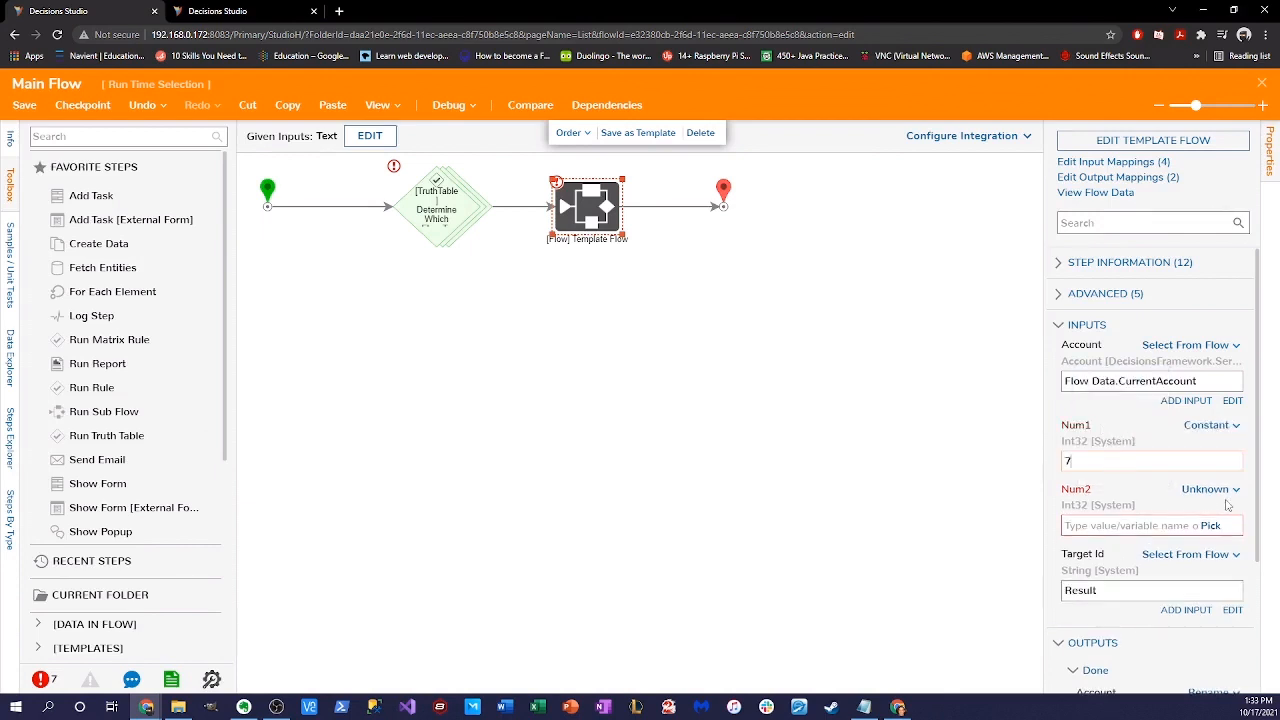
pyautogui.click(1210, 489)
pyautogui.click(1100, 437)
pyautogui.click(1166, 528)
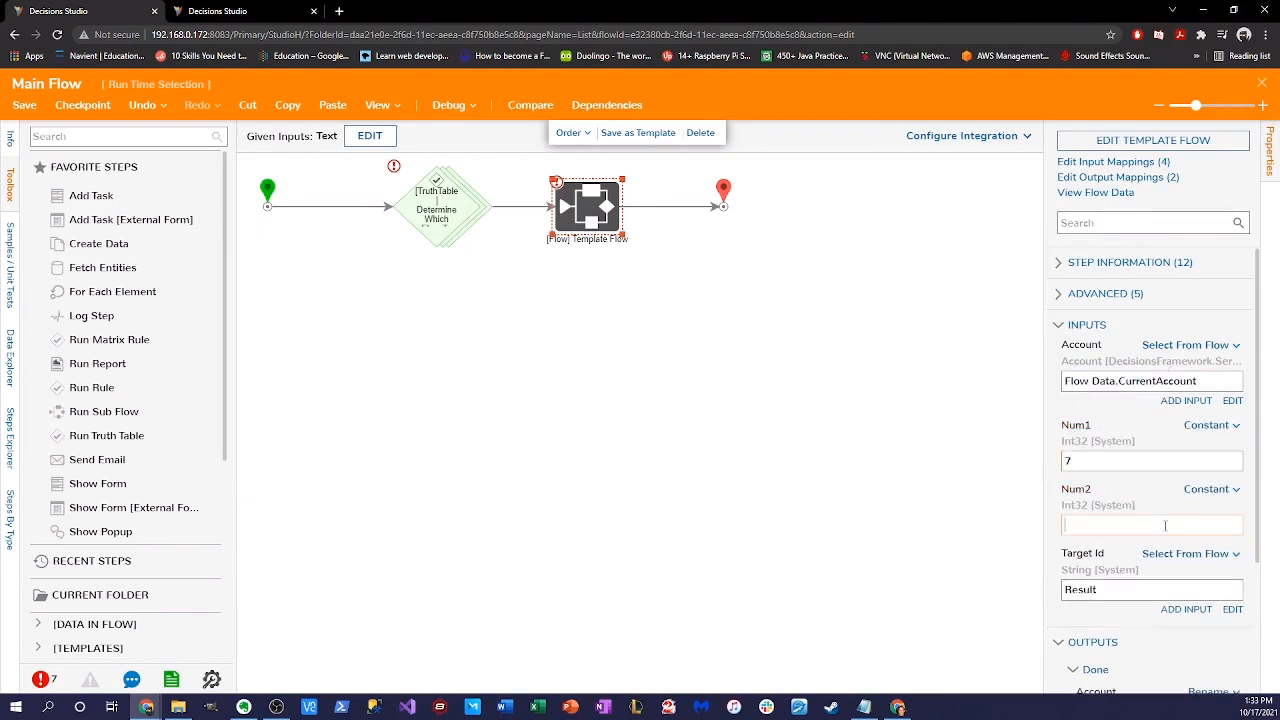
pyautogui.write('89')
pyautogui.click(636, 348)
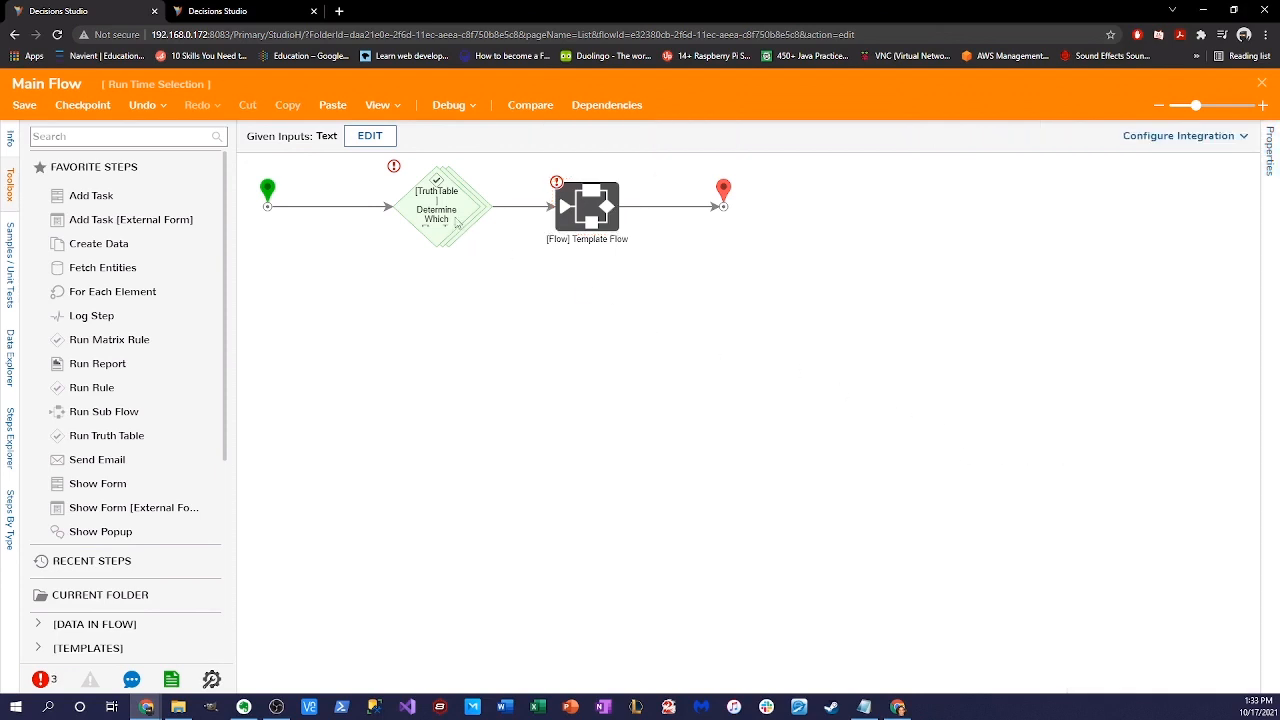
# - Review the validation issues and the truth table and Template Flow step properties
pyautogui.click(40, 679)
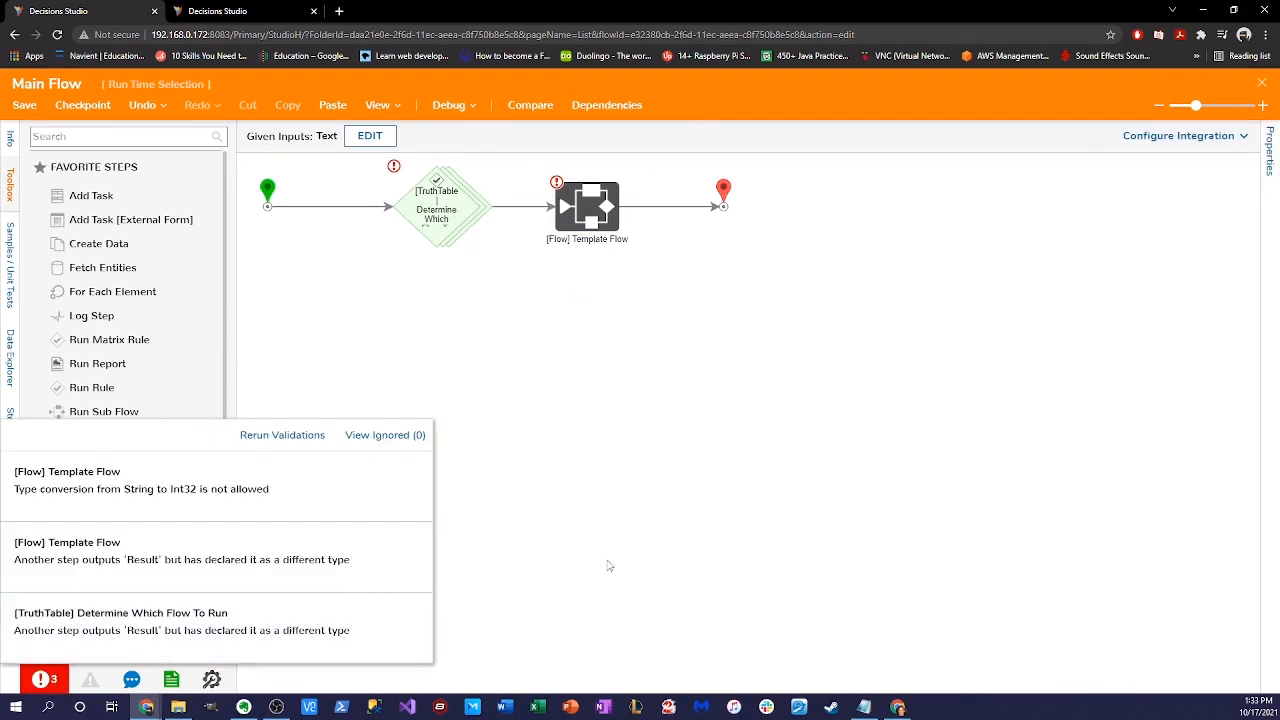
pyautogui.click(620, 493)
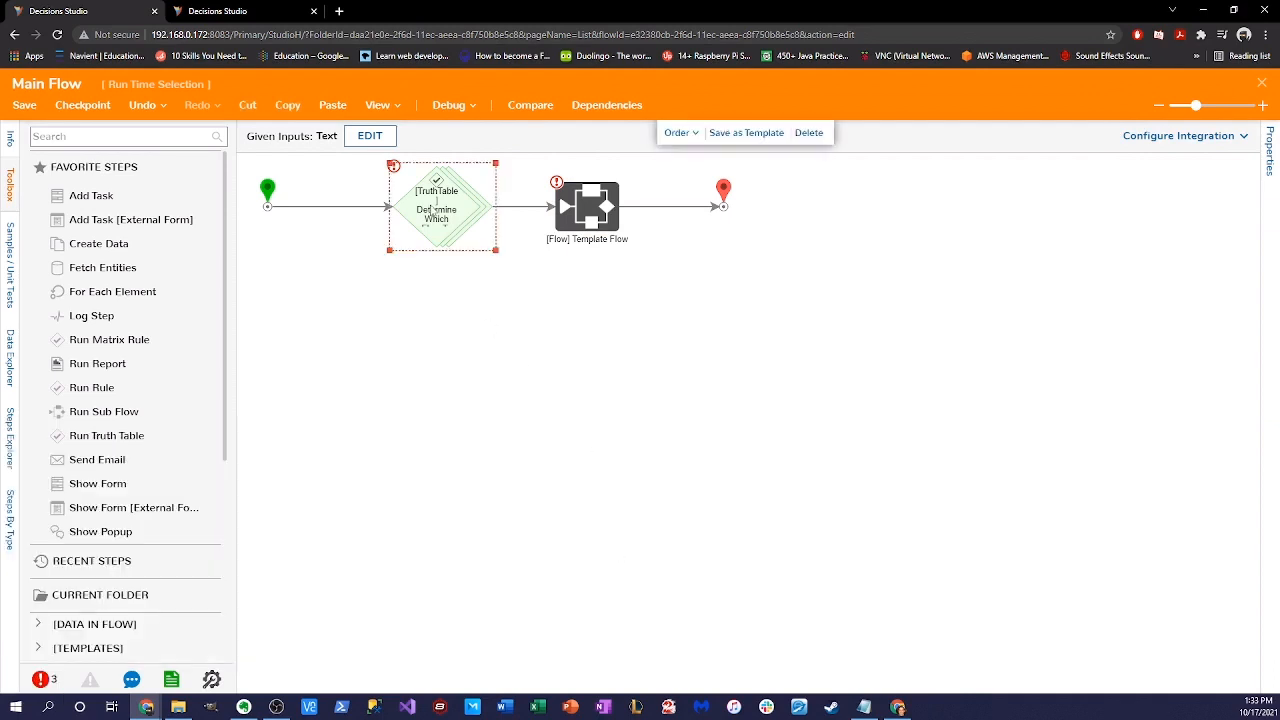
pyautogui.click(435, 227)
pyautogui.doubleClick(1154, 590)
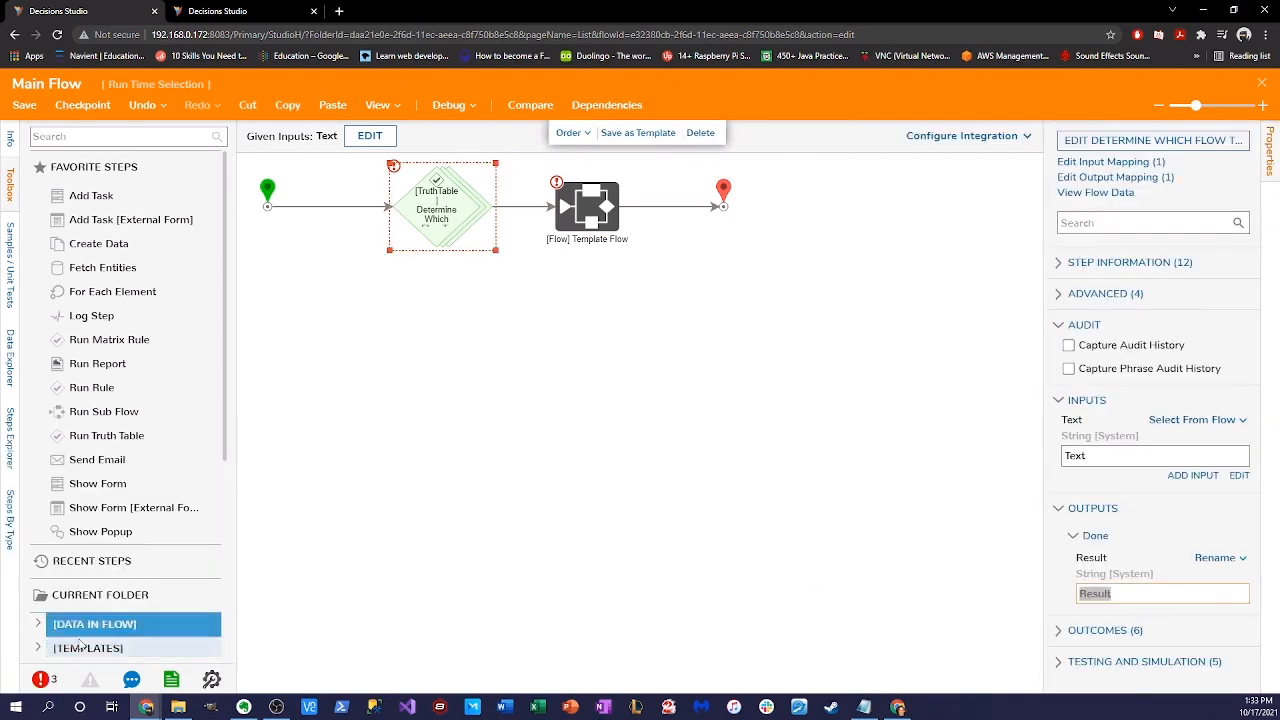
pyautogui.click(40, 679)
pyautogui.click(570, 405)
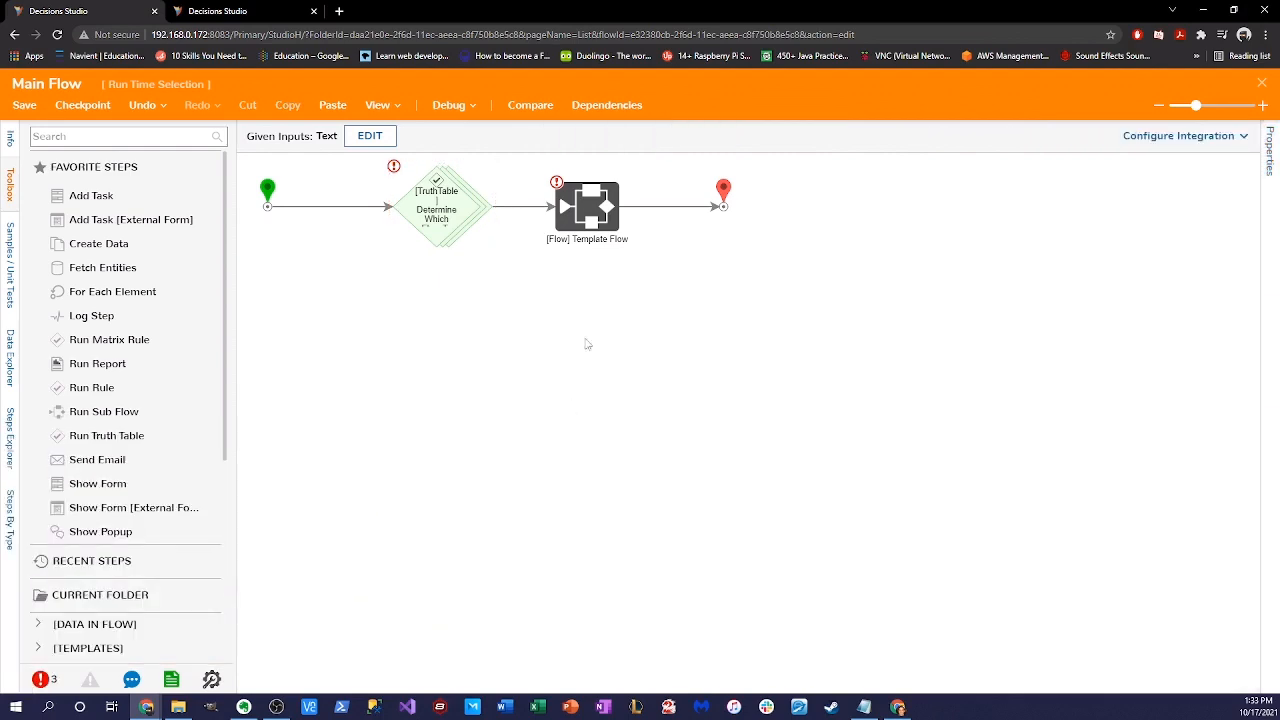
pyautogui.click(595, 212)
pyautogui.doubleClick(1076, 592)
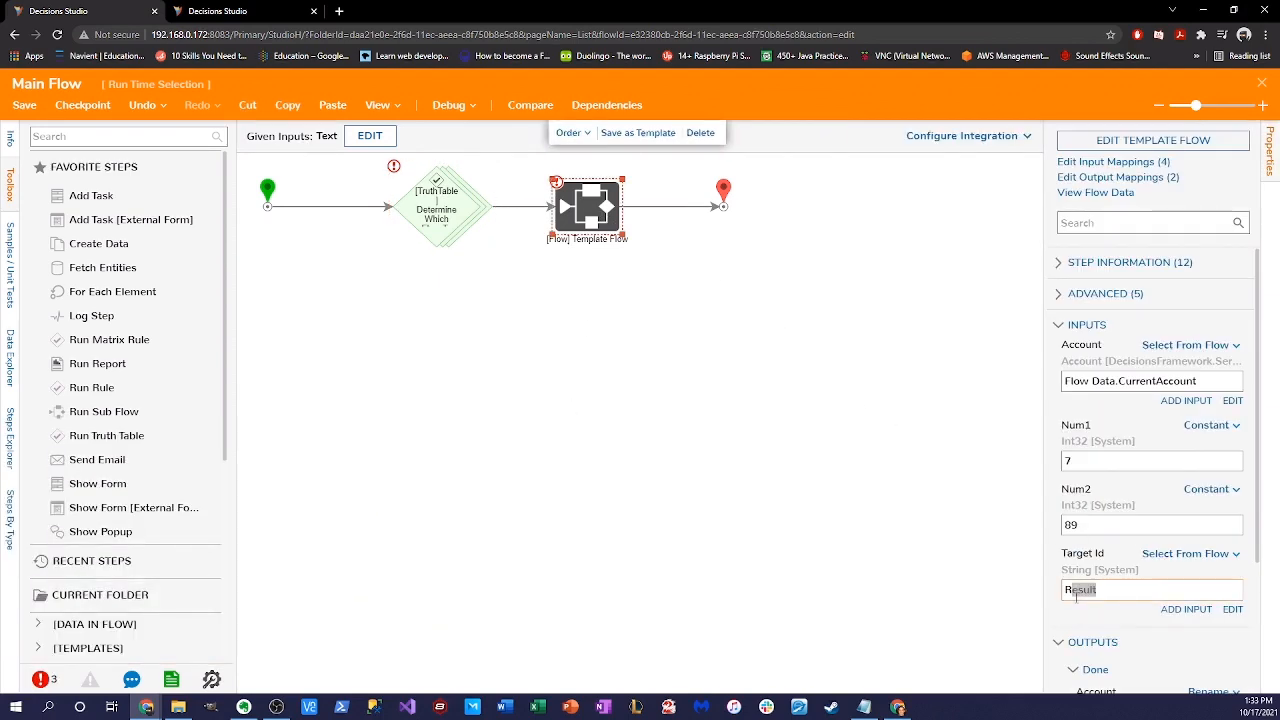
pyautogui.scroll(-2, 1126, 577)
pyautogui.doubleClick(1128, 659)
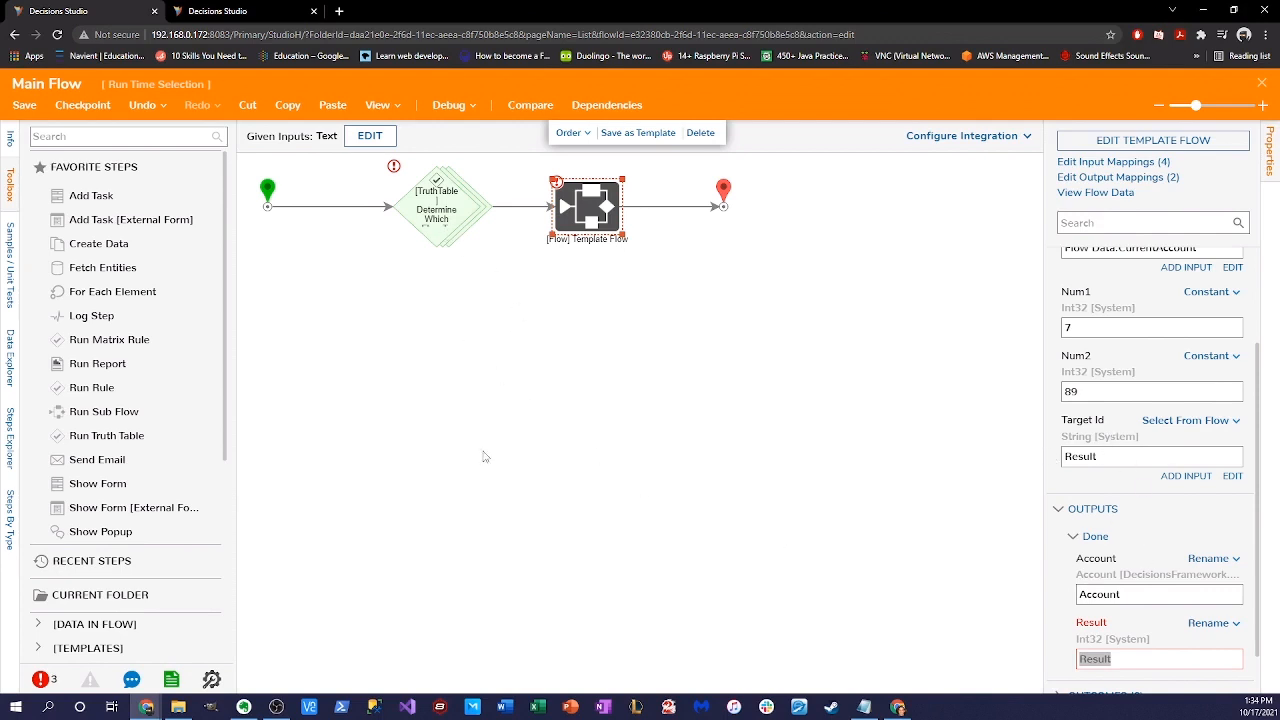
# - Prefix the truth table's Result output name with 'Truth Table' to make 'Truth Table Result'
pyautogui.click(488, 208)
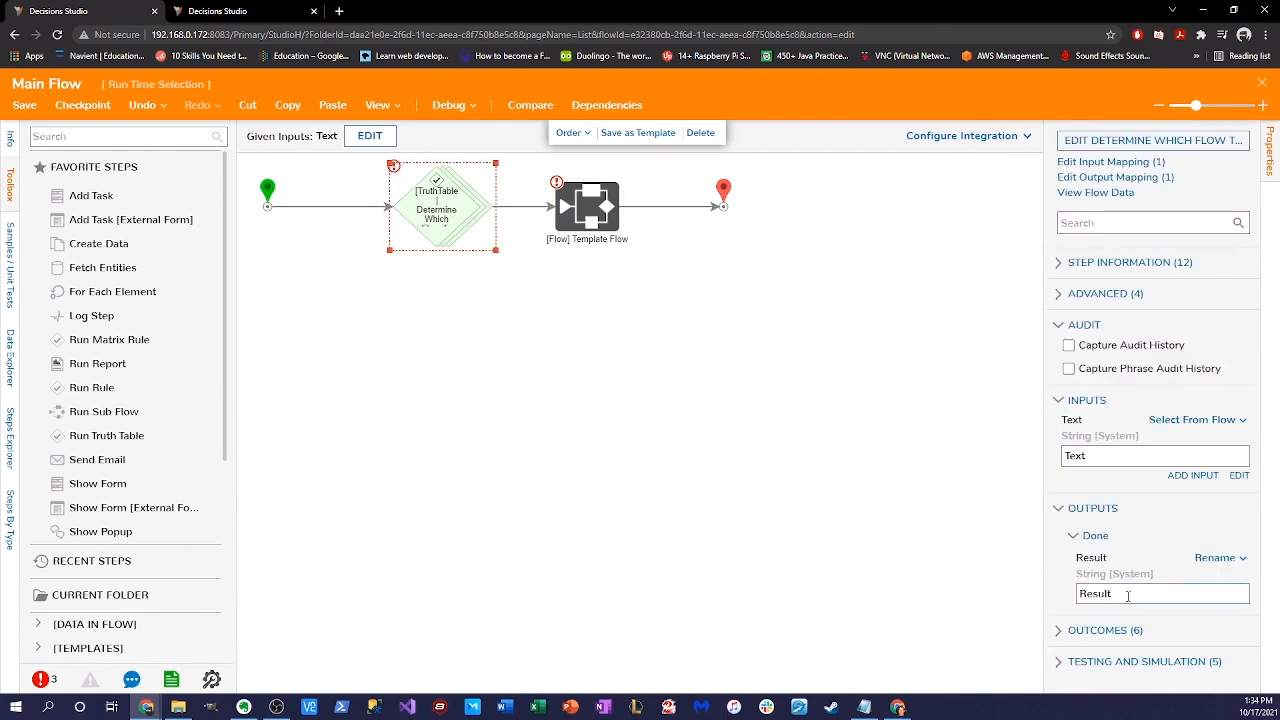
pyautogui.click(1081, 596)
pyautogui.click(1081, 596)
pyautogui.write('Truth Table')
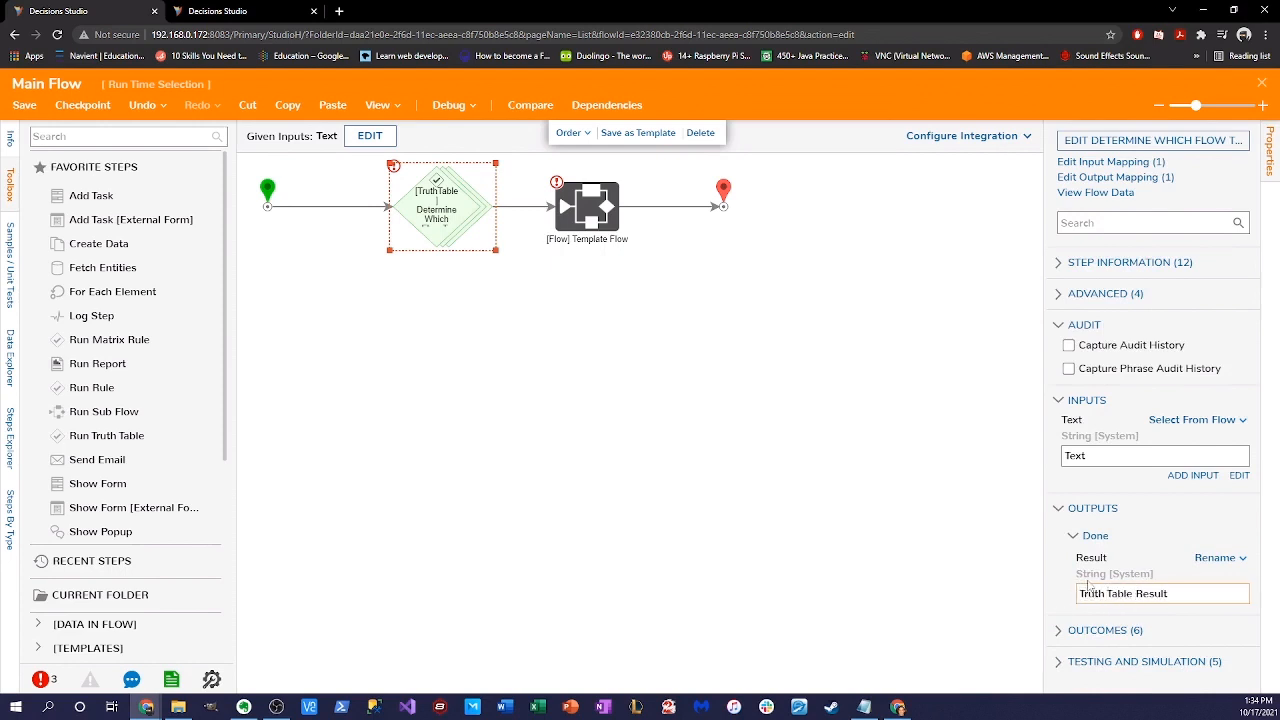
pyautogui.click(799, 451)
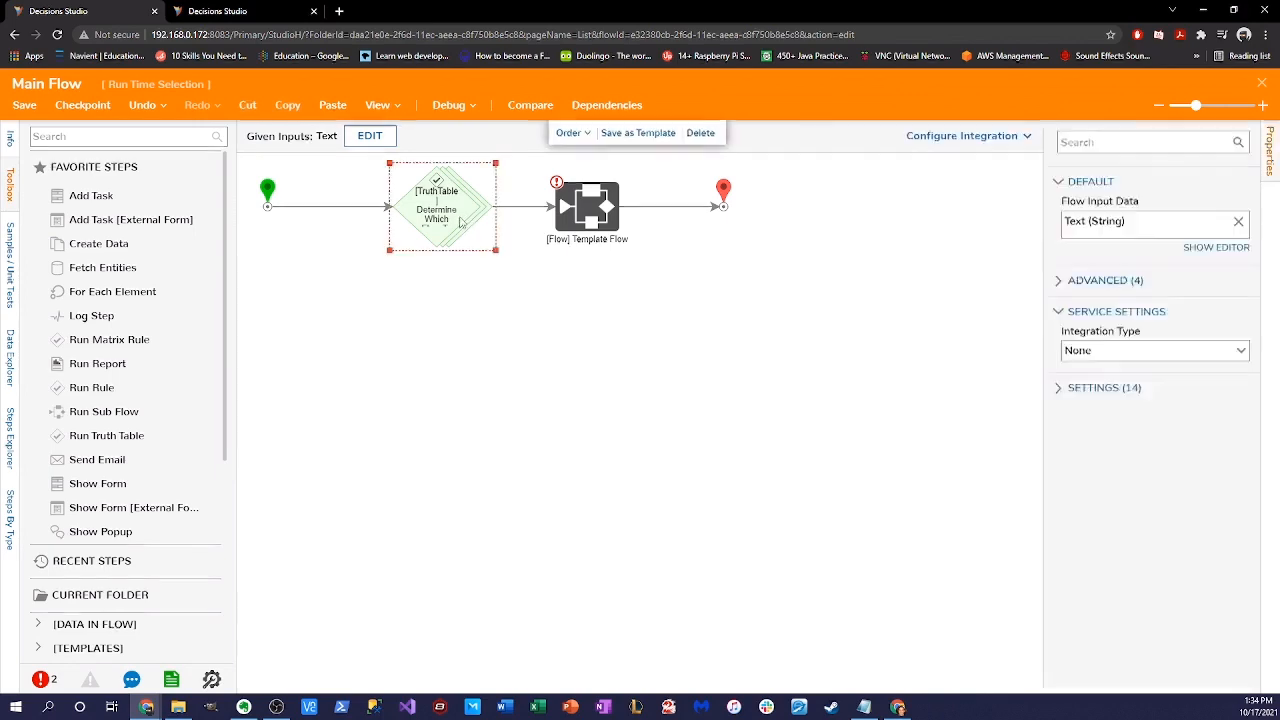
# - Map the Template Flow step's Target Id input to Truth Table Result
pyautogui.click(462, 222)
pyautogui.click(600, 220)
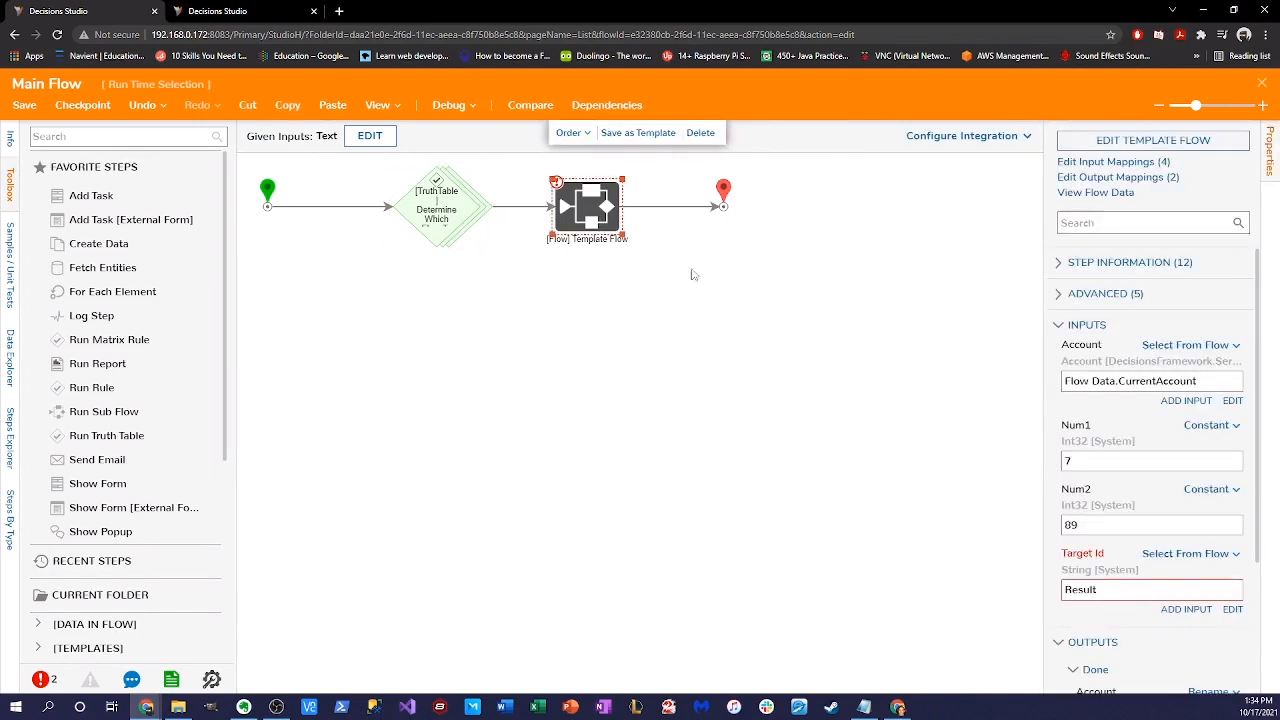
pyautogui.scroll(-1, 1215, 524)
pyautogui.click(1232, 542)
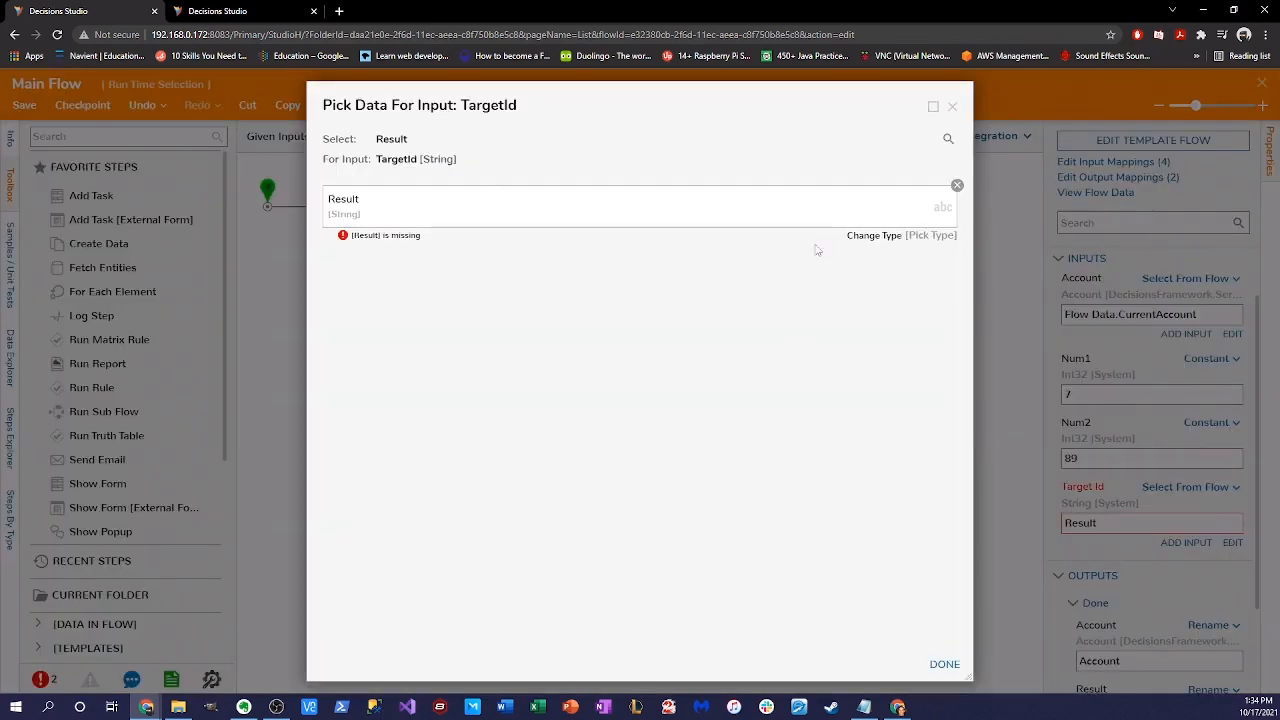
pyautogui.click(930, 200)
pyautogui.click(452, 332)
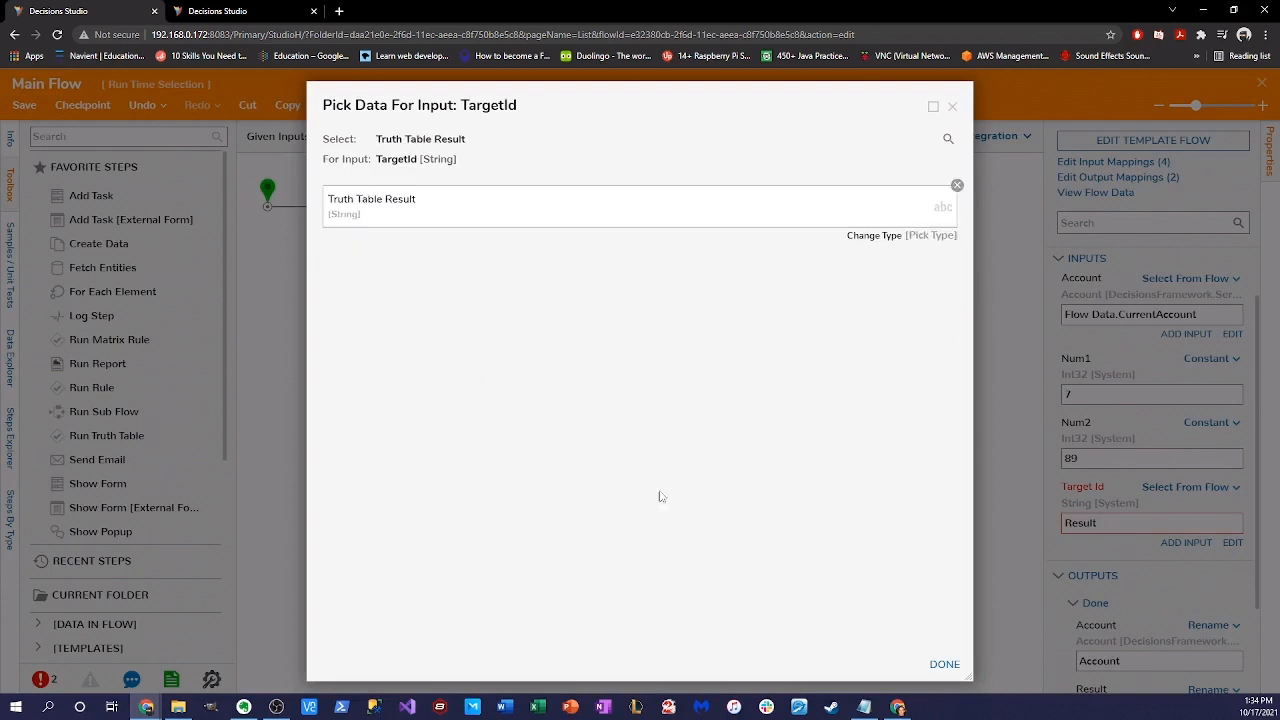
pyautogui.click(940, 665)
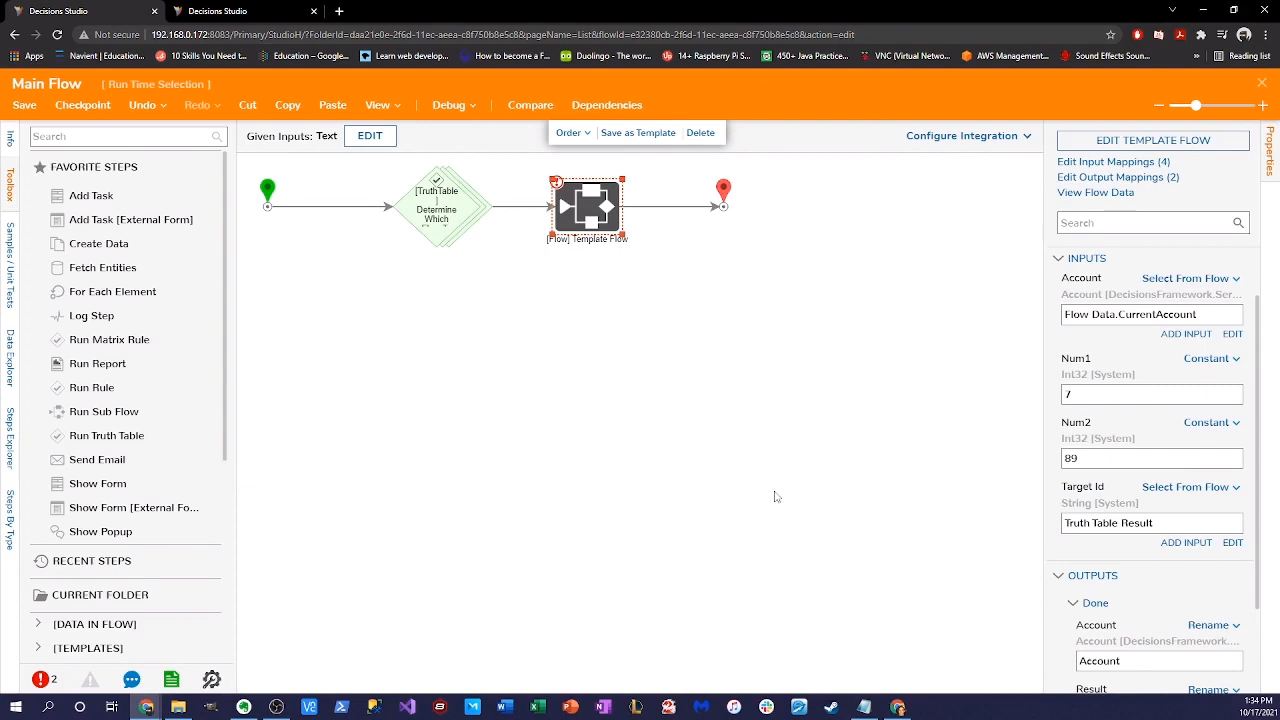
pyautogui.click(593, 256)
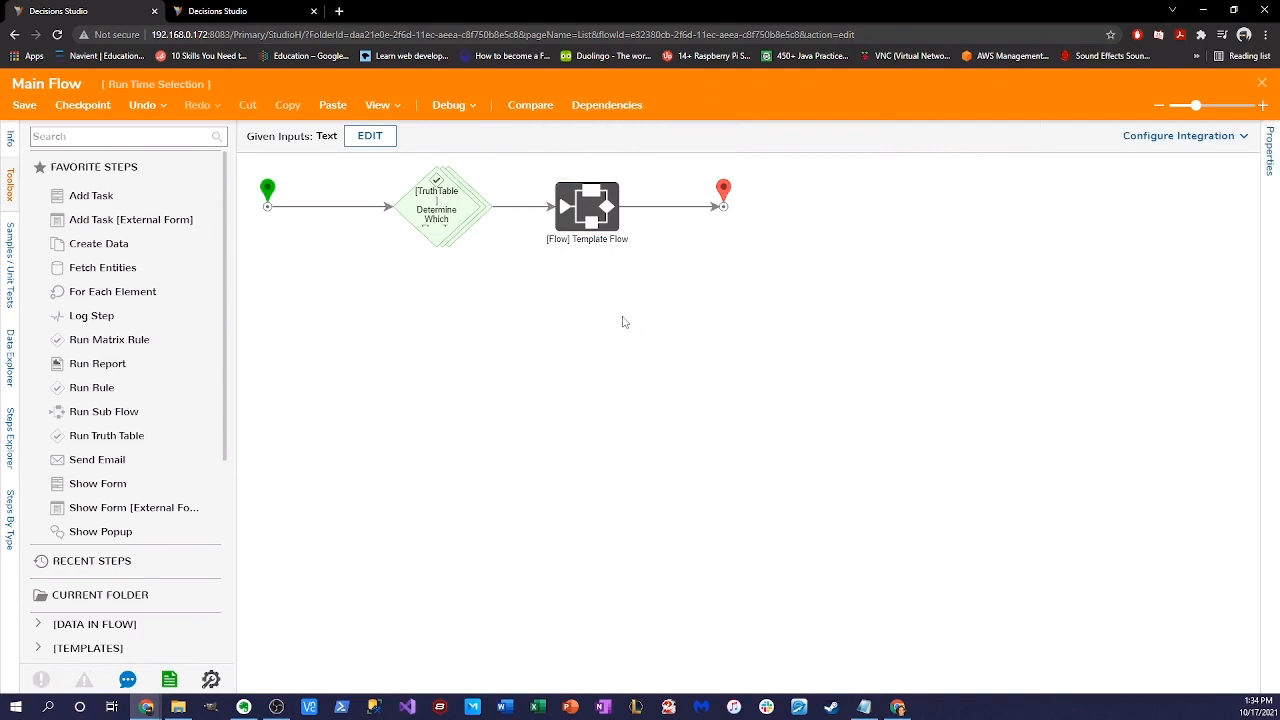
# - Rename the truth table step to 'Determine Flow To Run Truth Table'
pyautogui.click(440, 219)
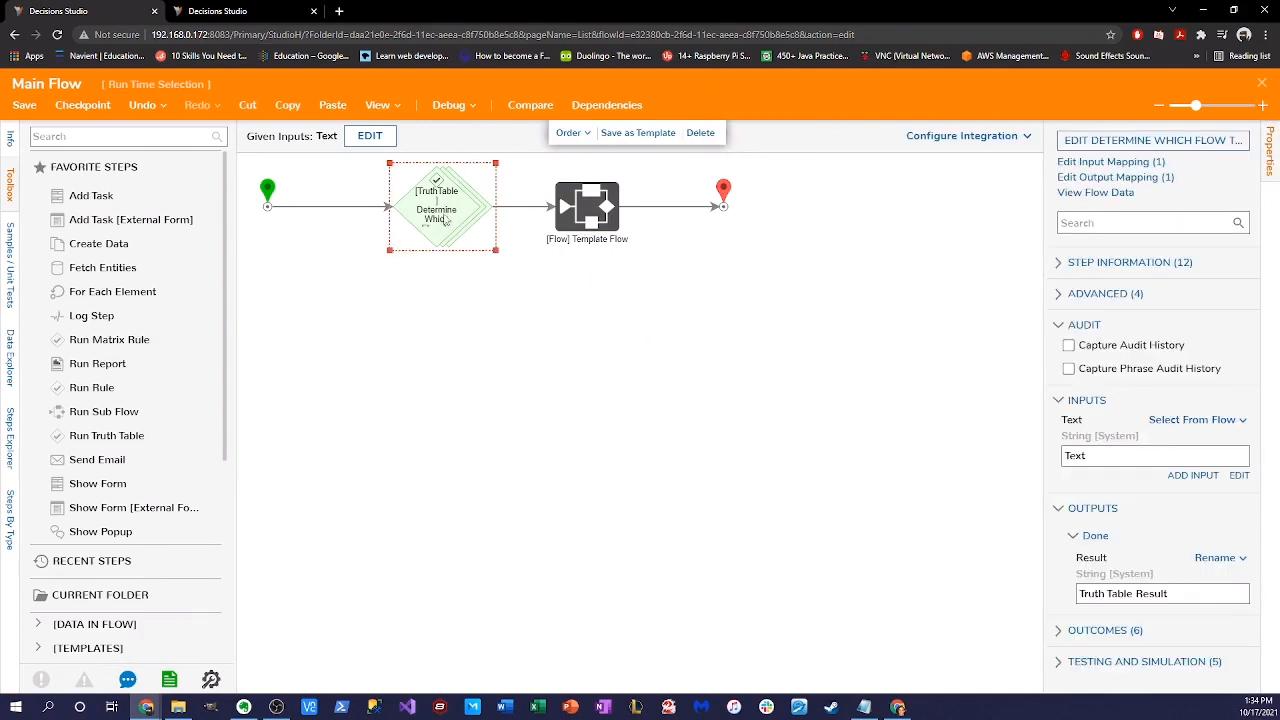
pyautogui.write('Determine R')
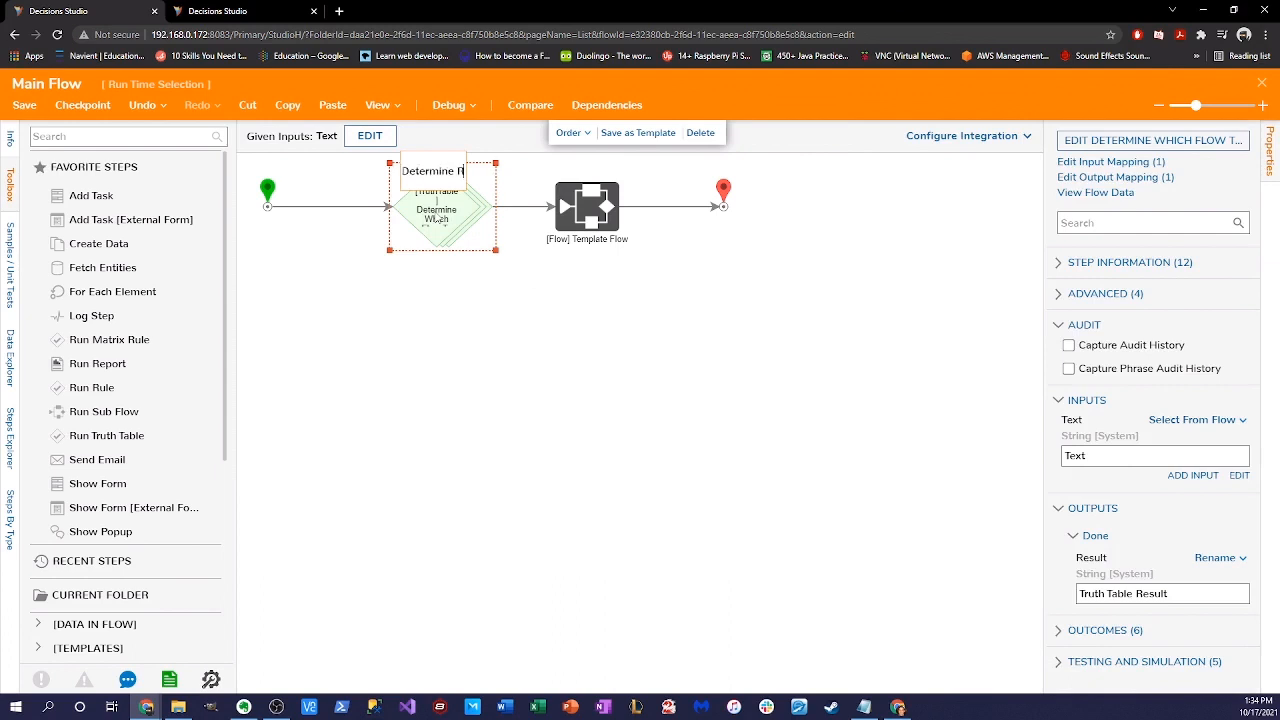
pyautogui.press('BackSpace')
pyautogui.write('Flow TO Run')
pyautogui.press('BackSpace')
pyautogui.press('BackSpace')
pyautogui.press('BackSpace')
pyautogui.press('BackSpace')
pyautogui.press('BackSpace')
pyautogui.write('o Run Truth Table')
pyautogui.press('Return')
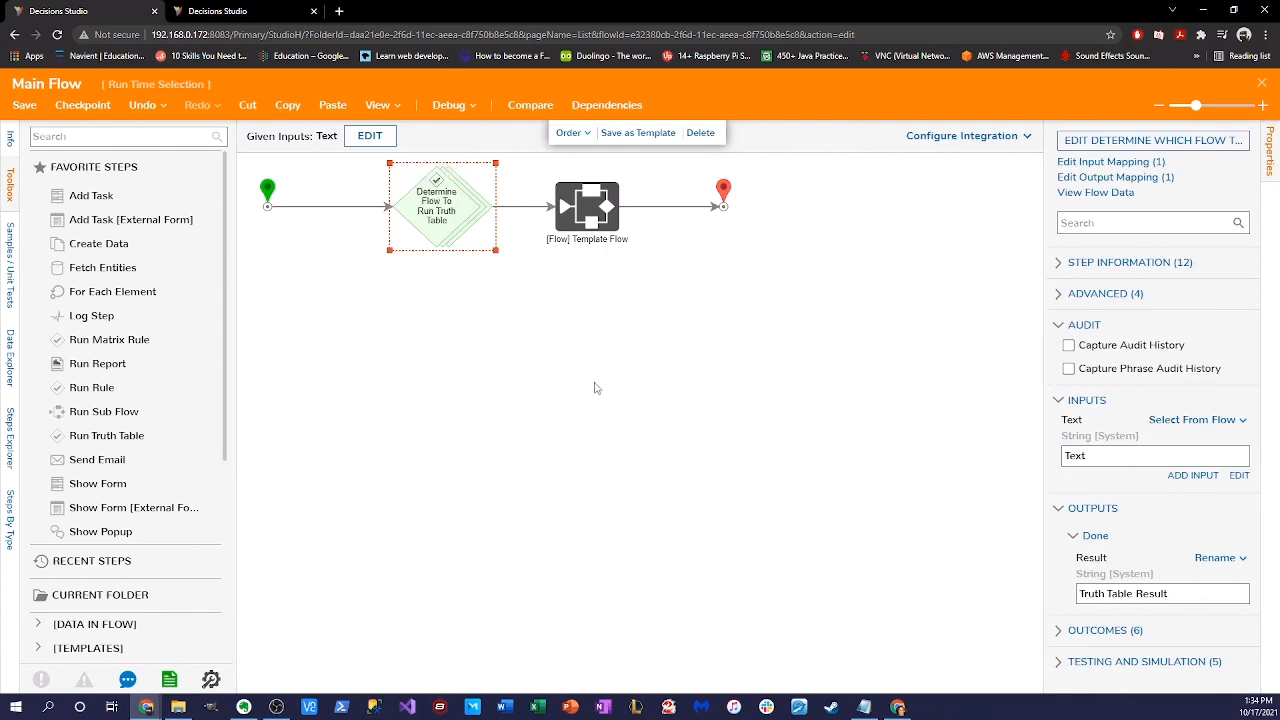
pyautogui.click(590, 300)
# - Debug Main Flow with the Text input set to 'Flow 1'
pyautogui.click(448, 105)
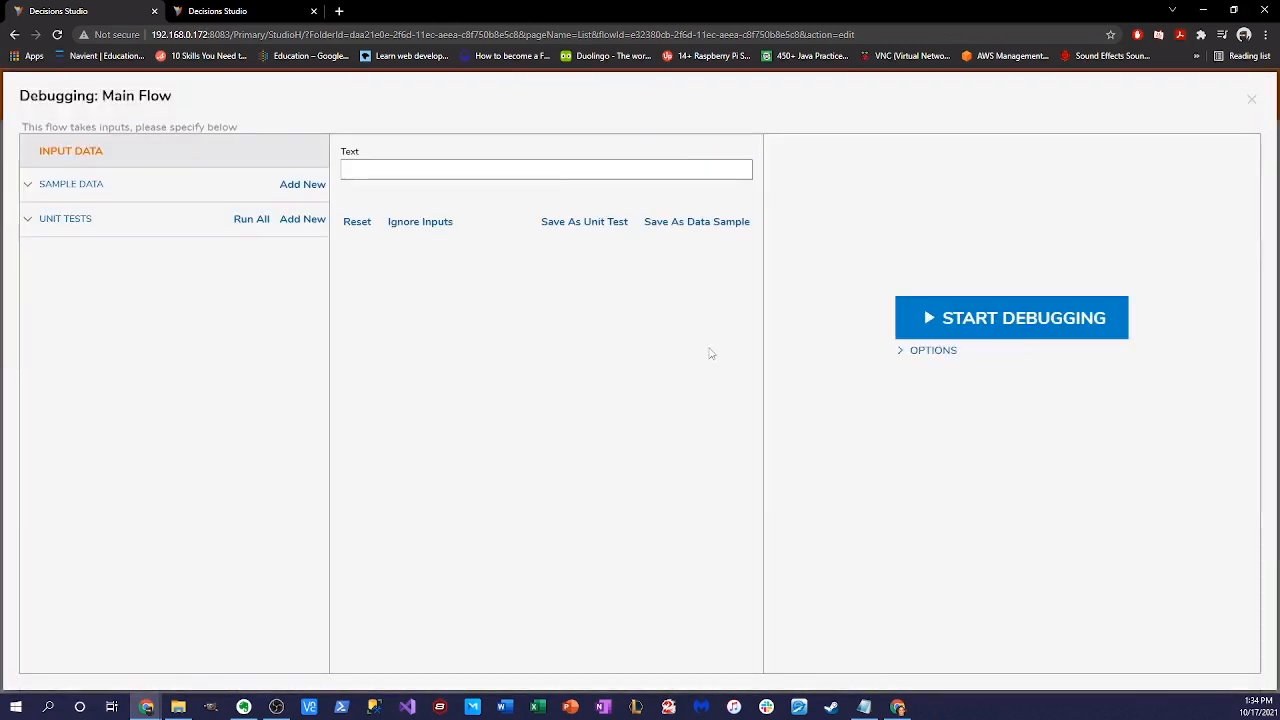
pyautogui.click(557, 172)
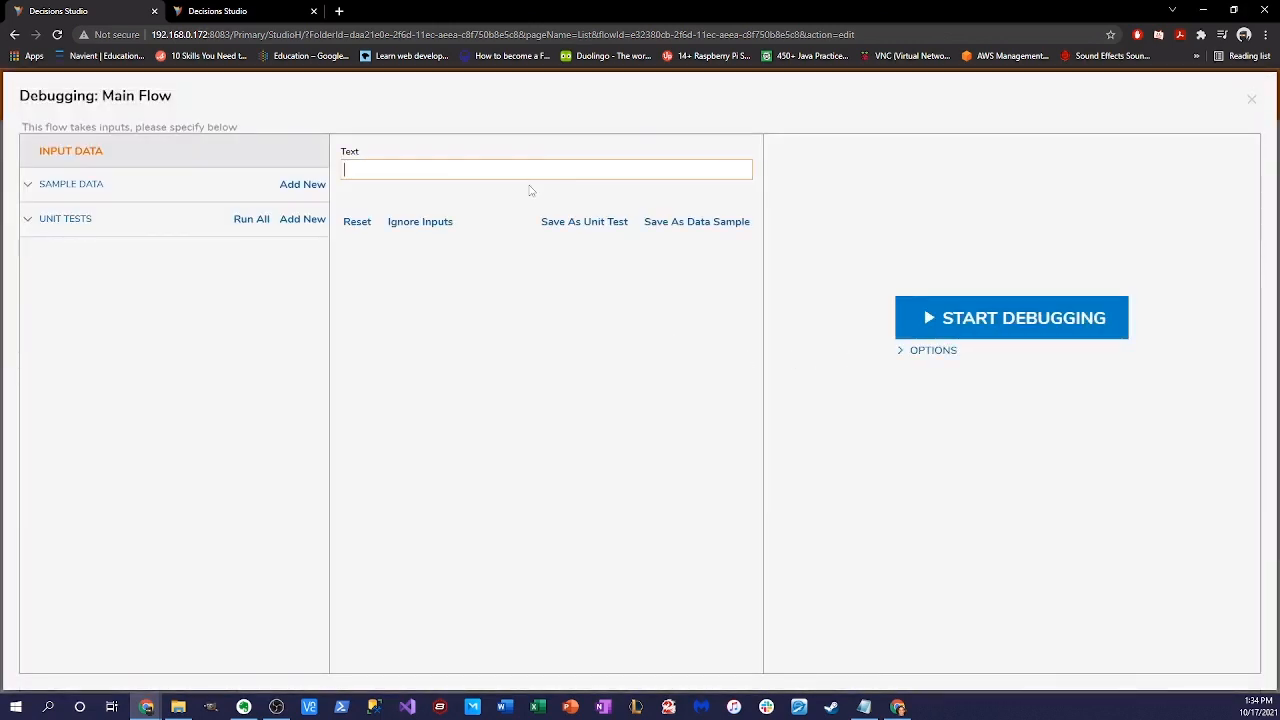
pyautogui.write('Flow 1')
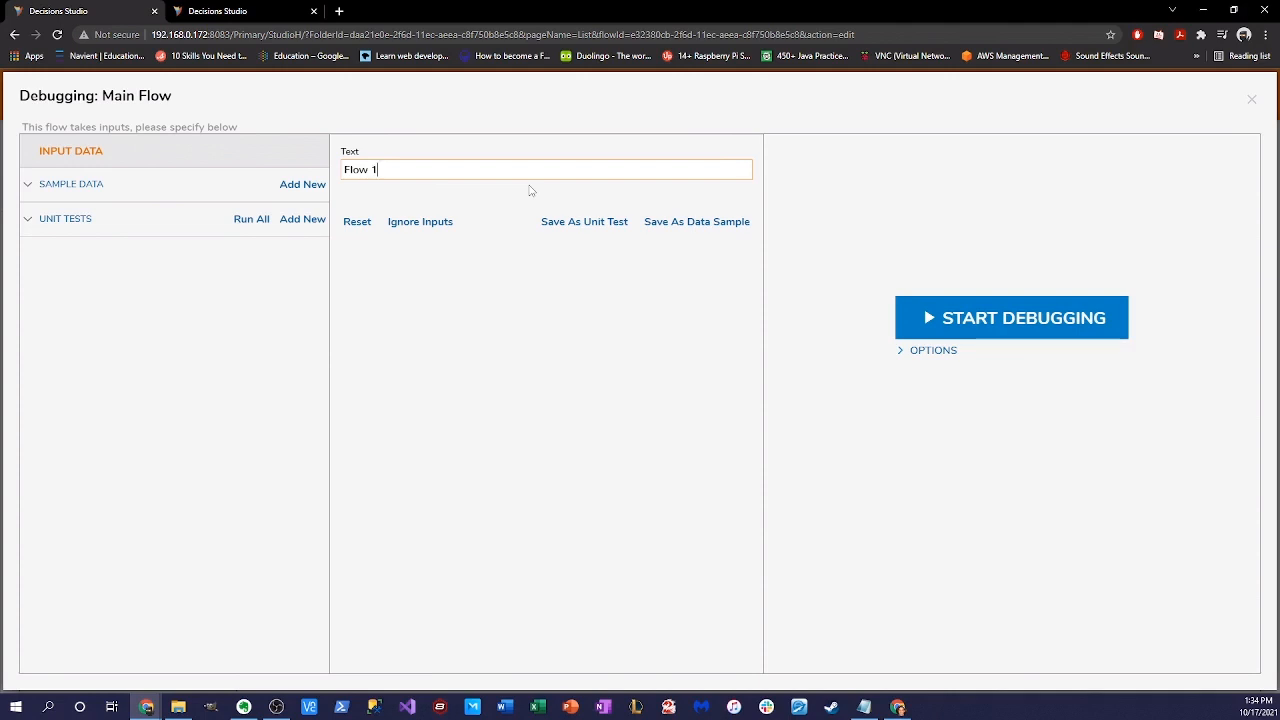
pyautogui.click(986, 328)
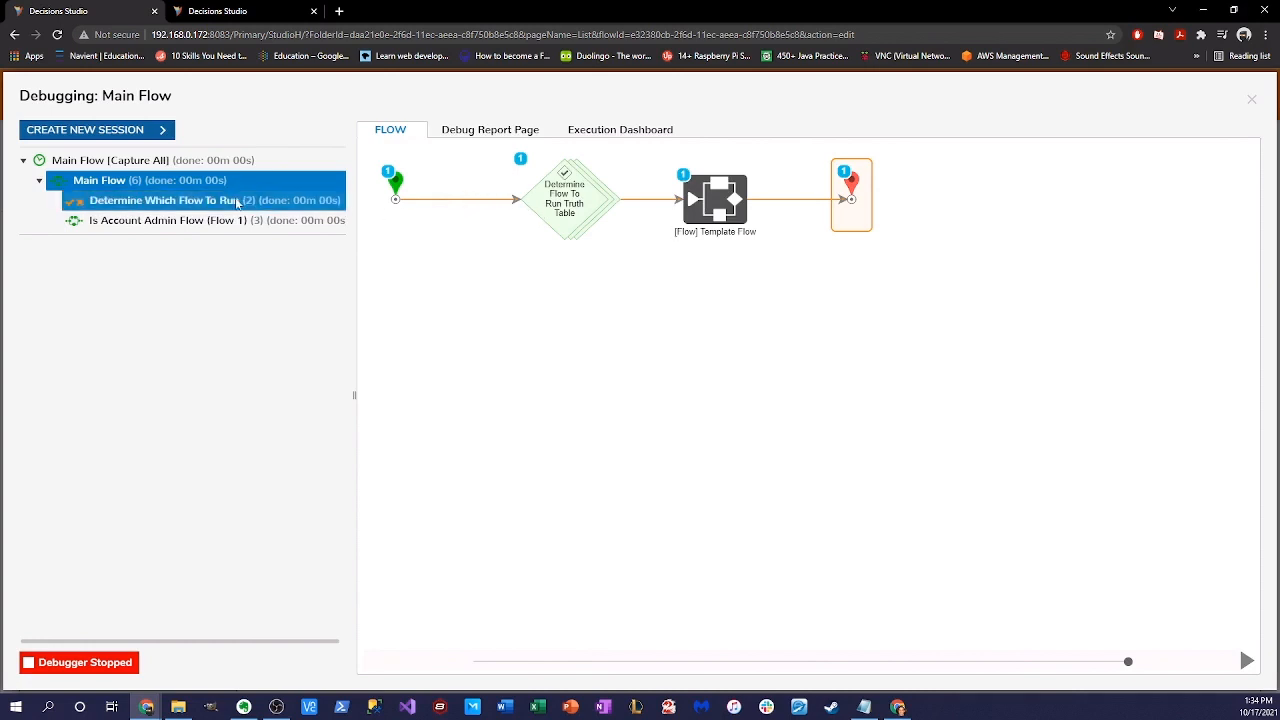
# - Check the end step's data, the matched Flow 1 rule and Is Account Admin sub-flow, then close the debugger
pyautogui.click(845, 175)
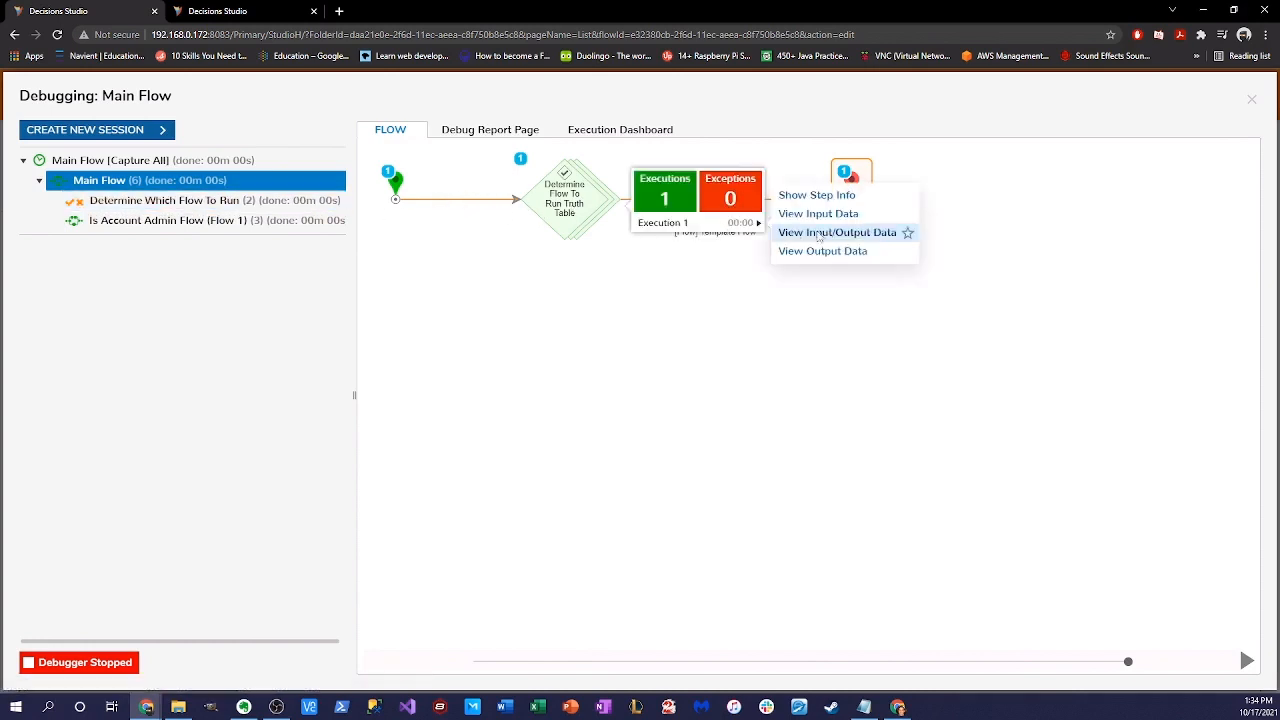
pyautogui.click(805, 231)
pyautogui.moveTo(547, 310); pyautogui.dragTo(635, 317)
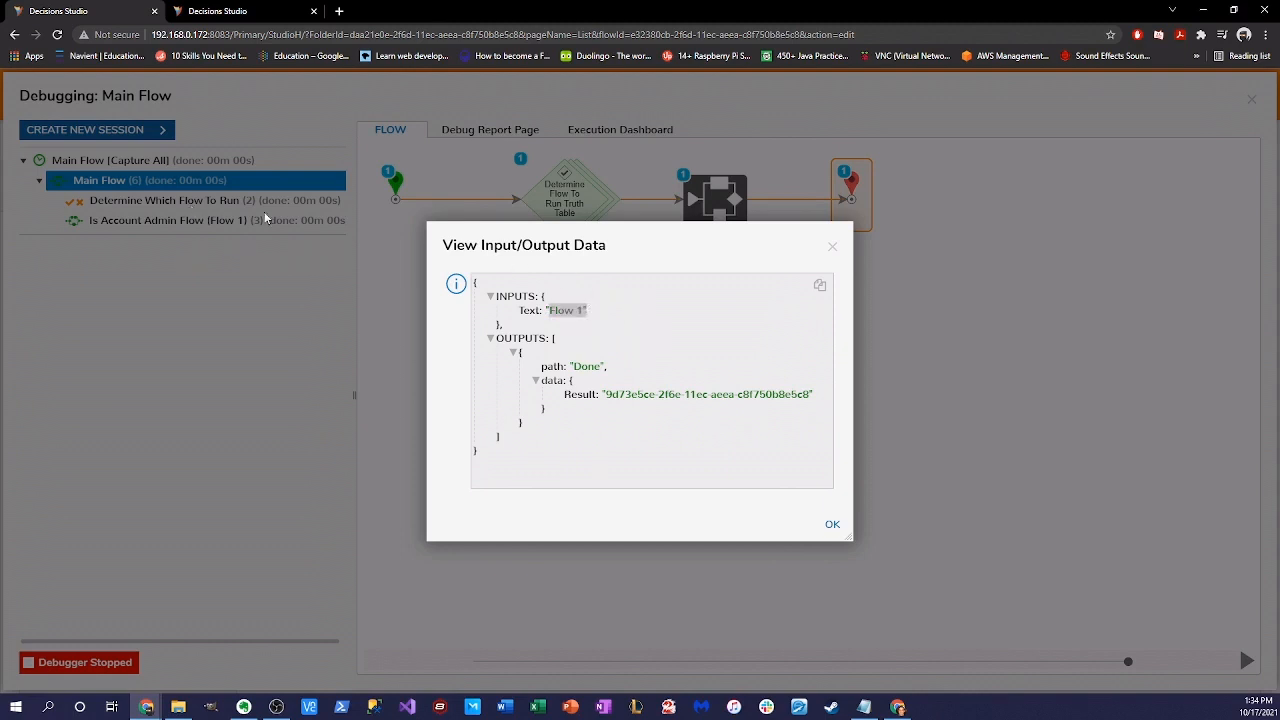
pyautogui.click(831, 246)
pyautogui.click(187, 201)
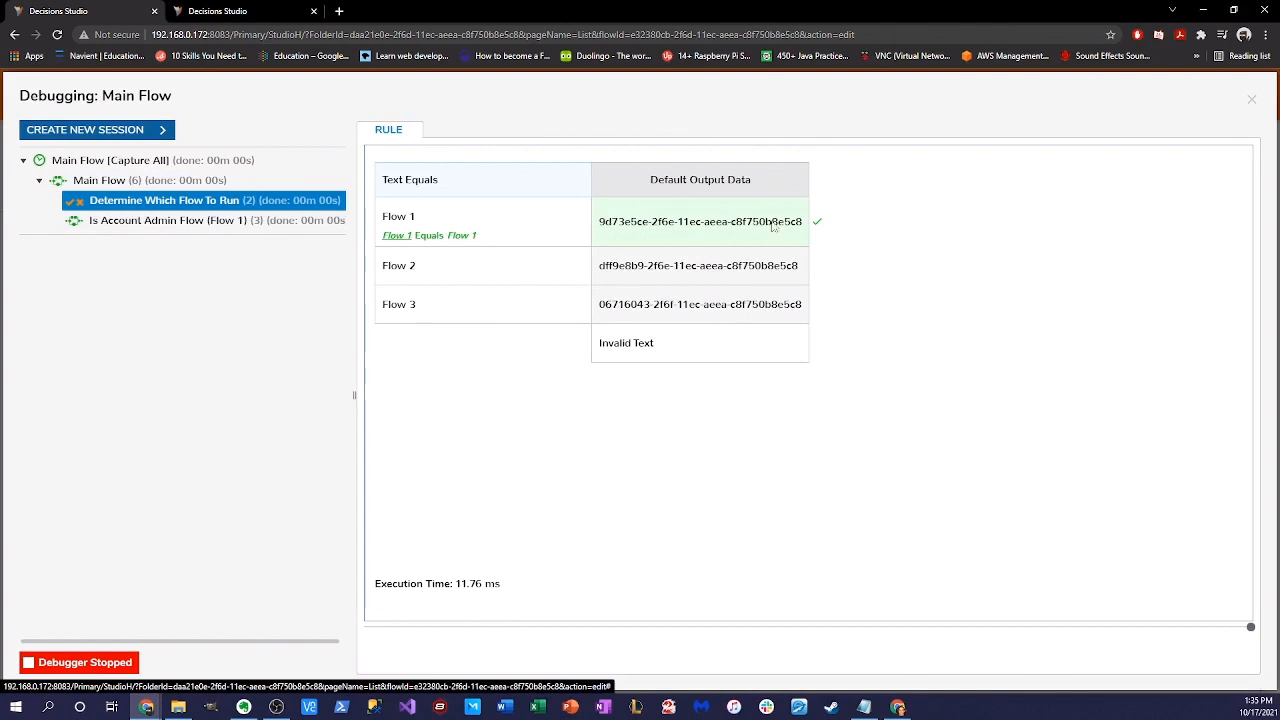
pyautogui.click(150, 180)
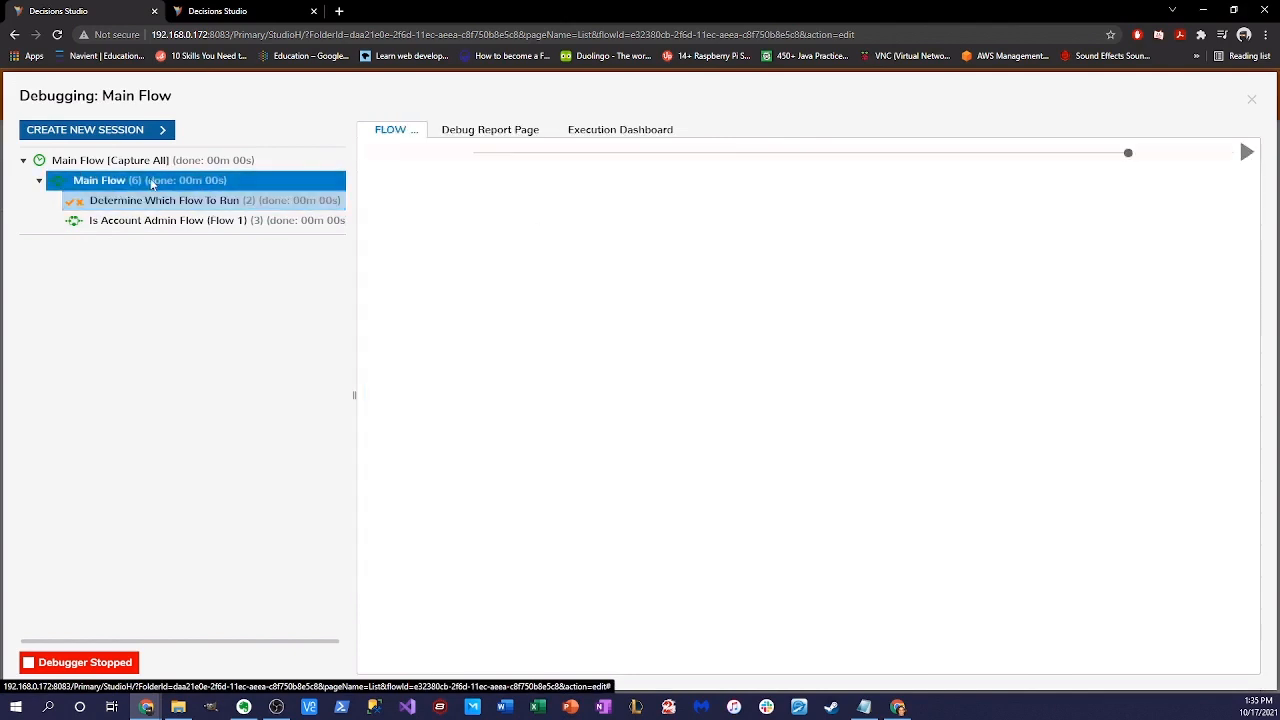
pyautogui.click(265, 221)
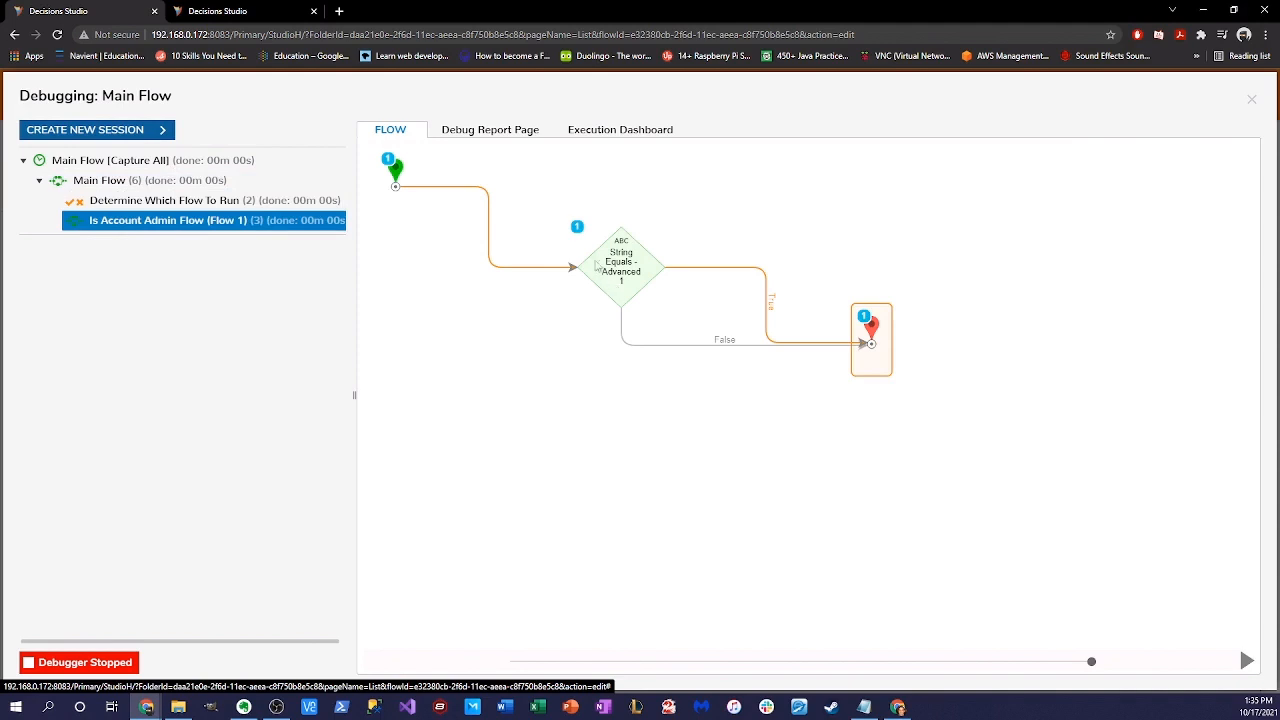
pyautogui.click(1251, 99)
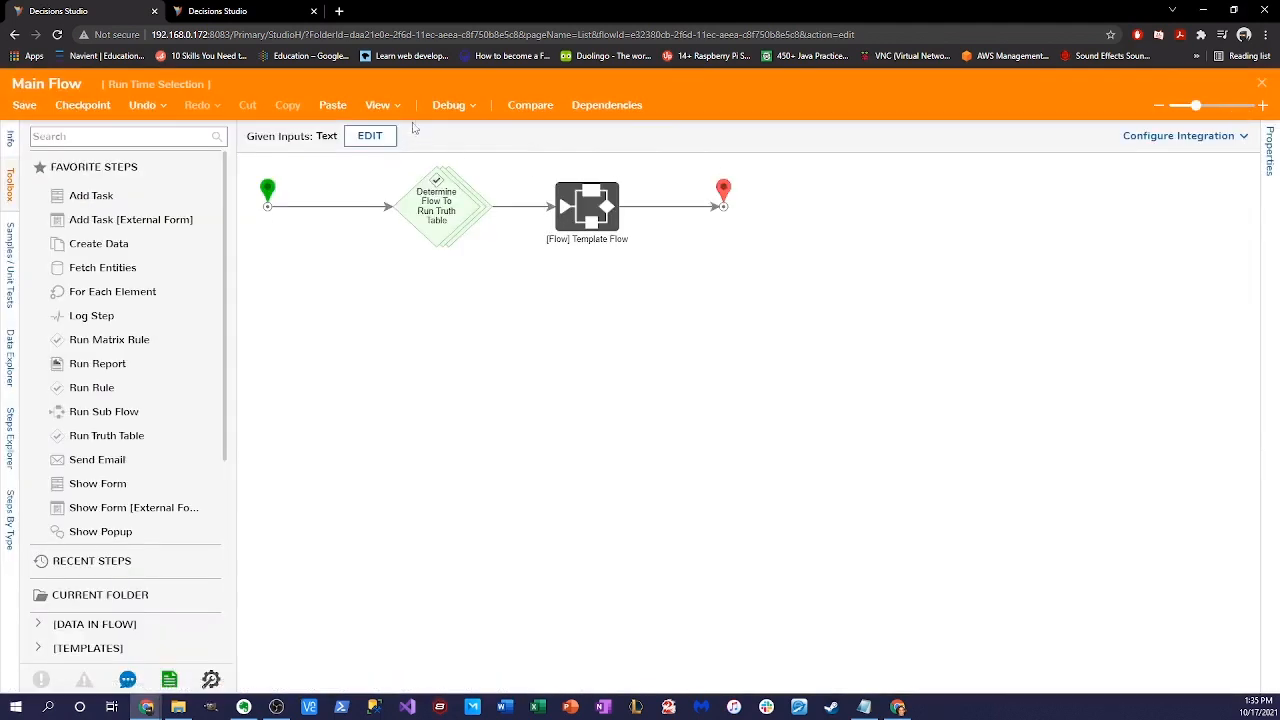
# - Start a new debug run of Main Flow with Text 'Flow 2'
pyautogui.click(445, 108)
pyautogui.click(430, 165)
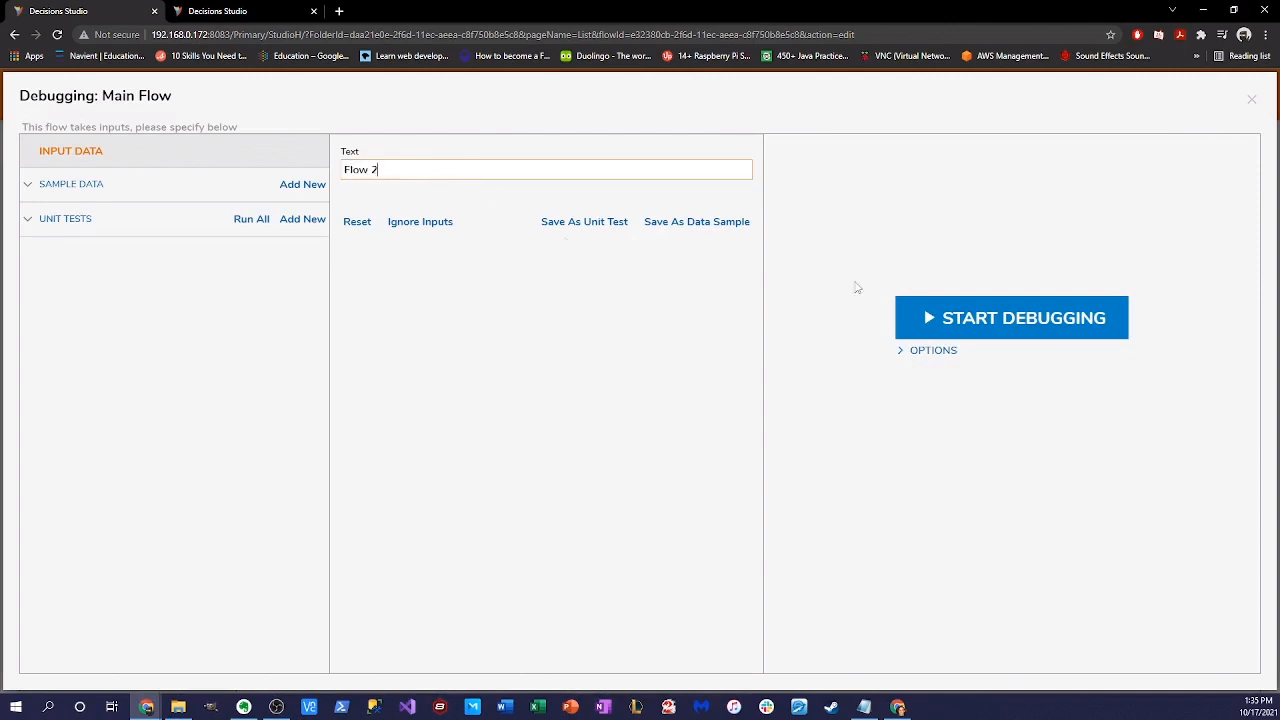
pyautogui.click(992, 312)
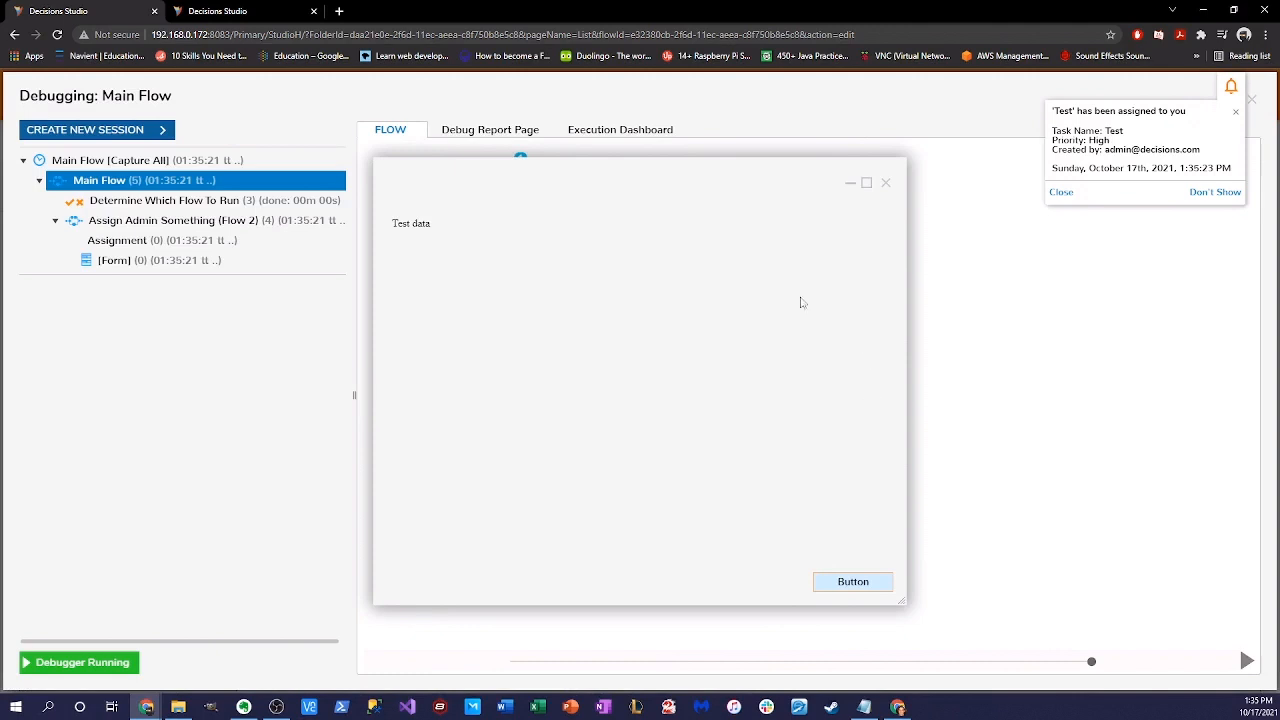
# - Move the Test data popup aside and view the running Assign Admin Something sub-flow
pyautogui.moveTo(659, 188); pyautogui.dragTo(770, 204)
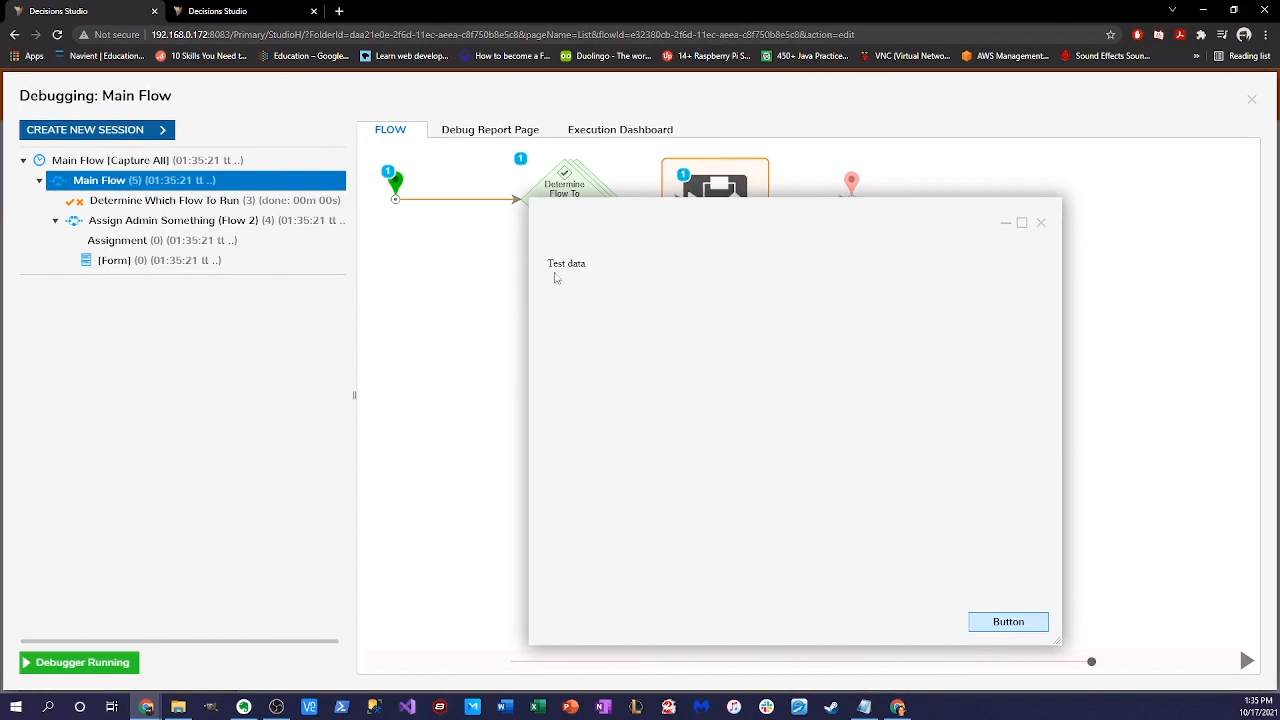
pyautogui.moveTo(611, 229)
pyautogui.mouseDown()
pyautogui.moveTo(731, 230)
pyautogui.moveTo(620, 234)
pyautogui.mouseUp()
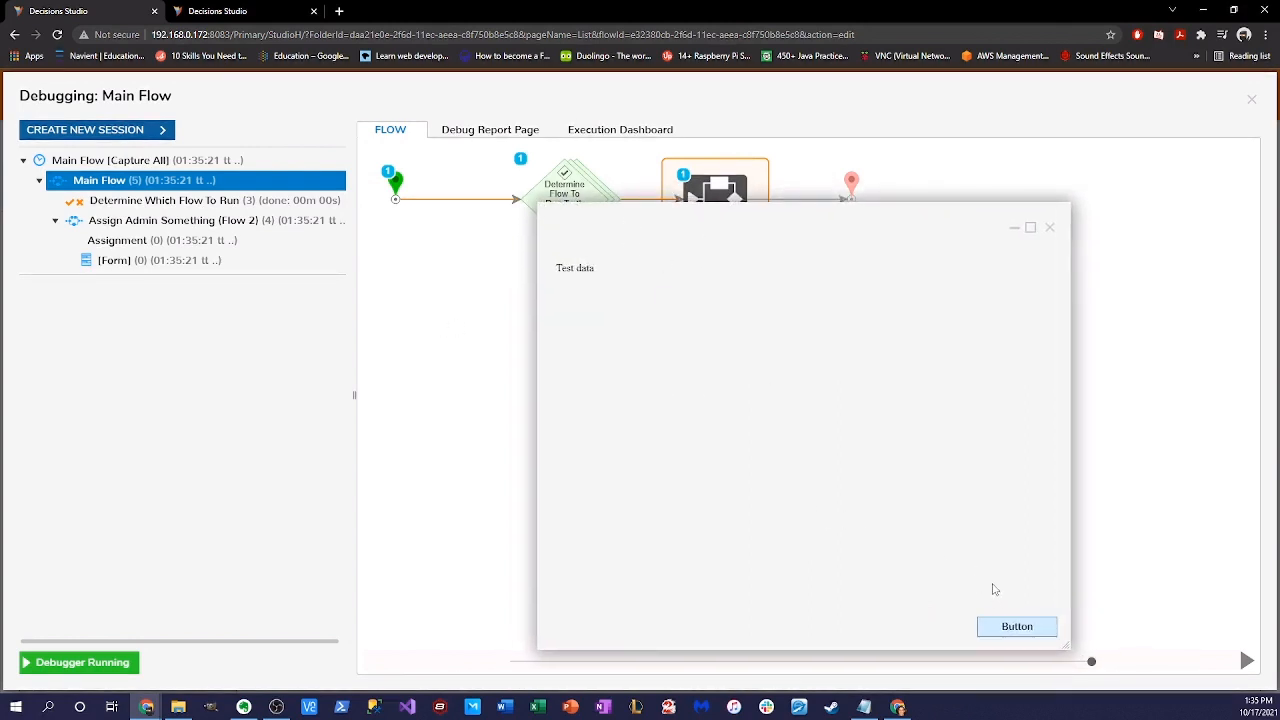
pyautogui.moveTo(706, 226); pyautogui.dragTo(604, 222)
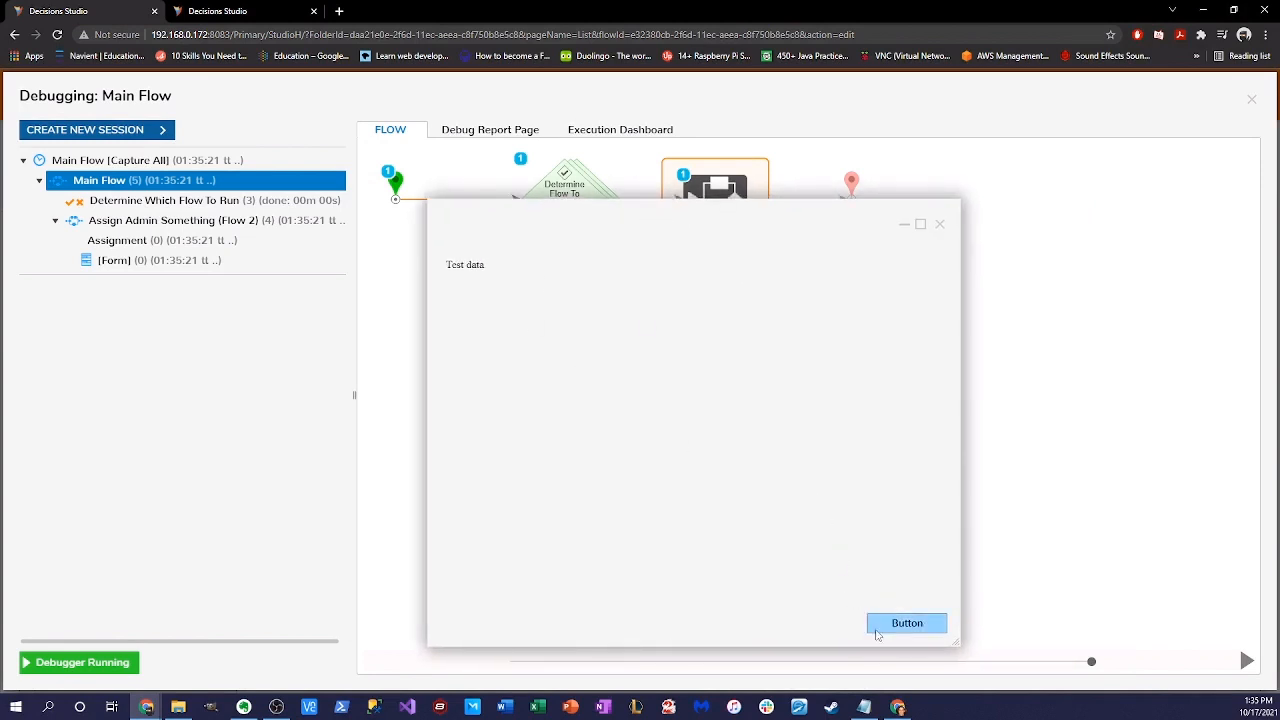
pyautogui.click(190, 220)
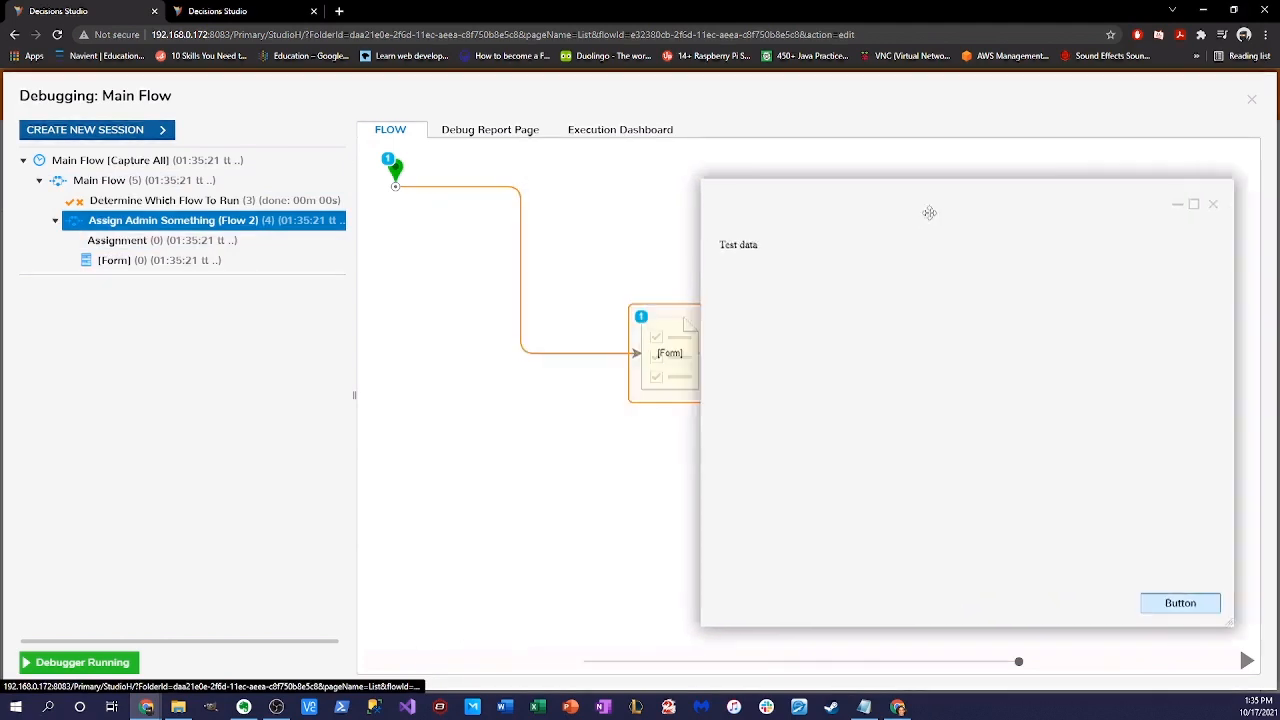
pyautogui.moveTo(929, 212); pyautogui.dragTo(690, 178)
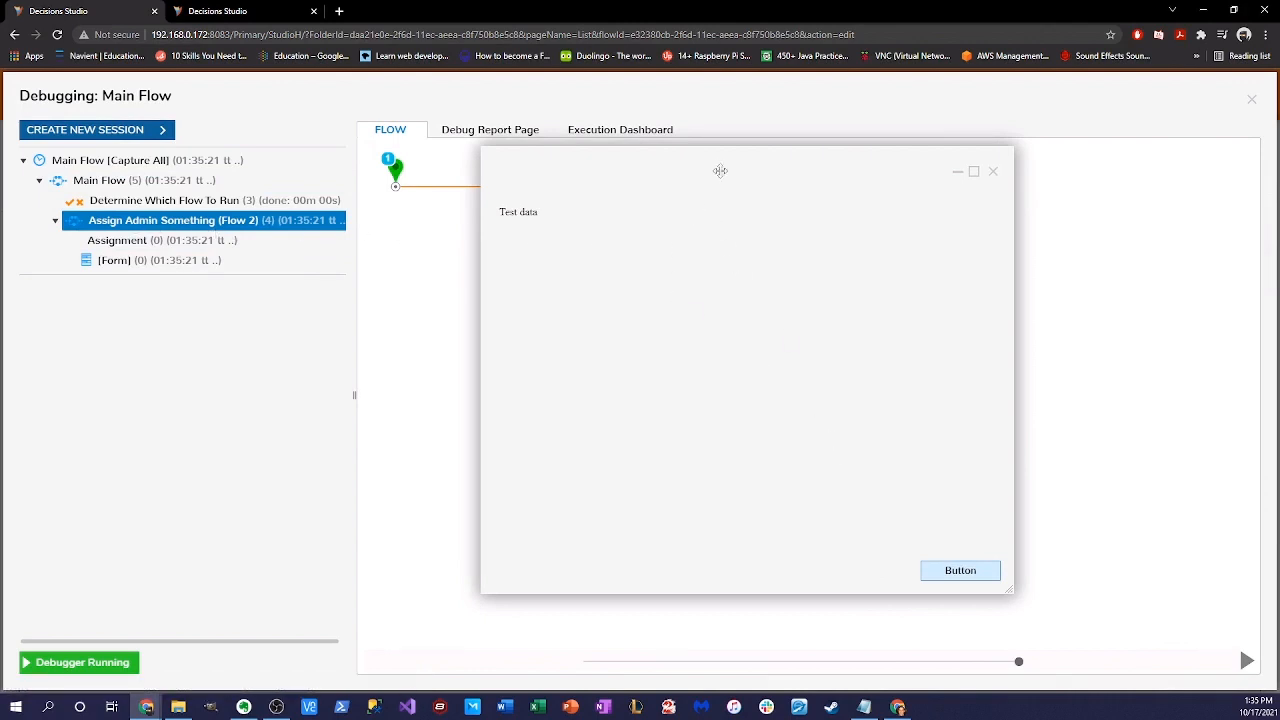
pyautogui.moveTo(720, 171); pyautogui.dragTo(771, 189)
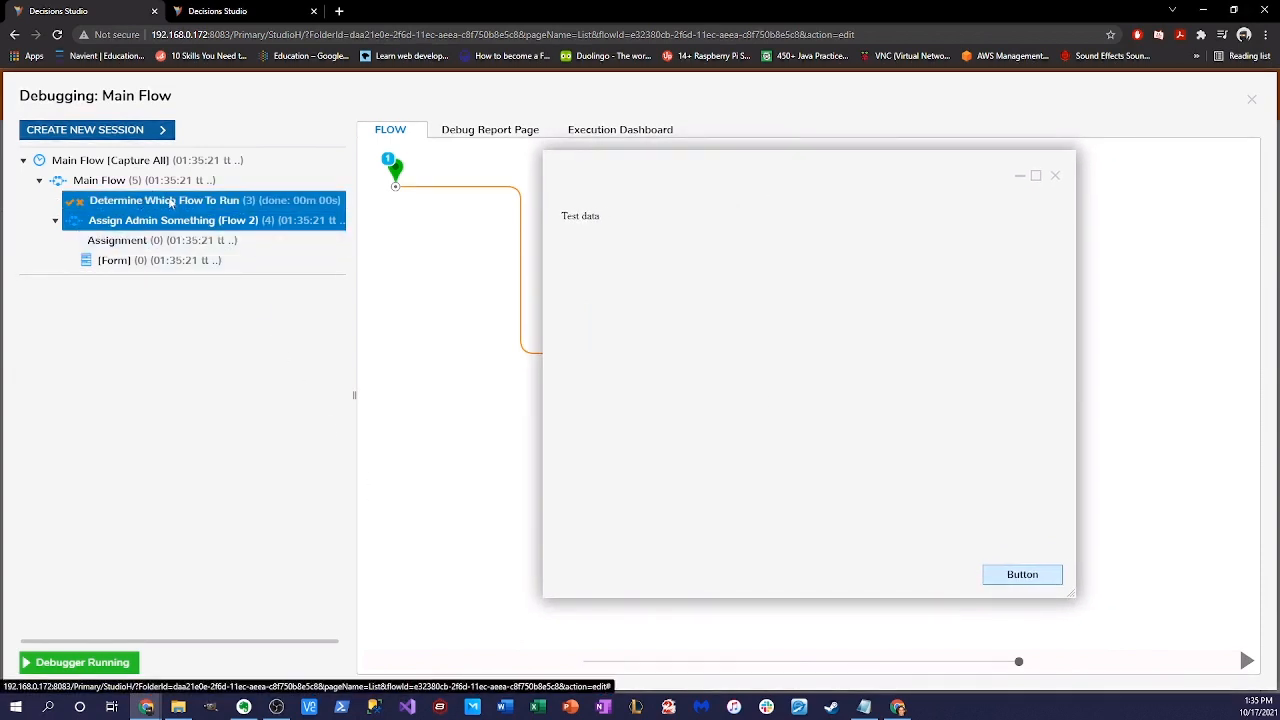
# - Confirm the Flow 2 rule matched, submit the Test data form, and view the finished Assign Admin Something diagram
pyautogui.click(66, 202)
pyautogui.moveTo(850, 165); pyautogui.dragTo(927, 163)
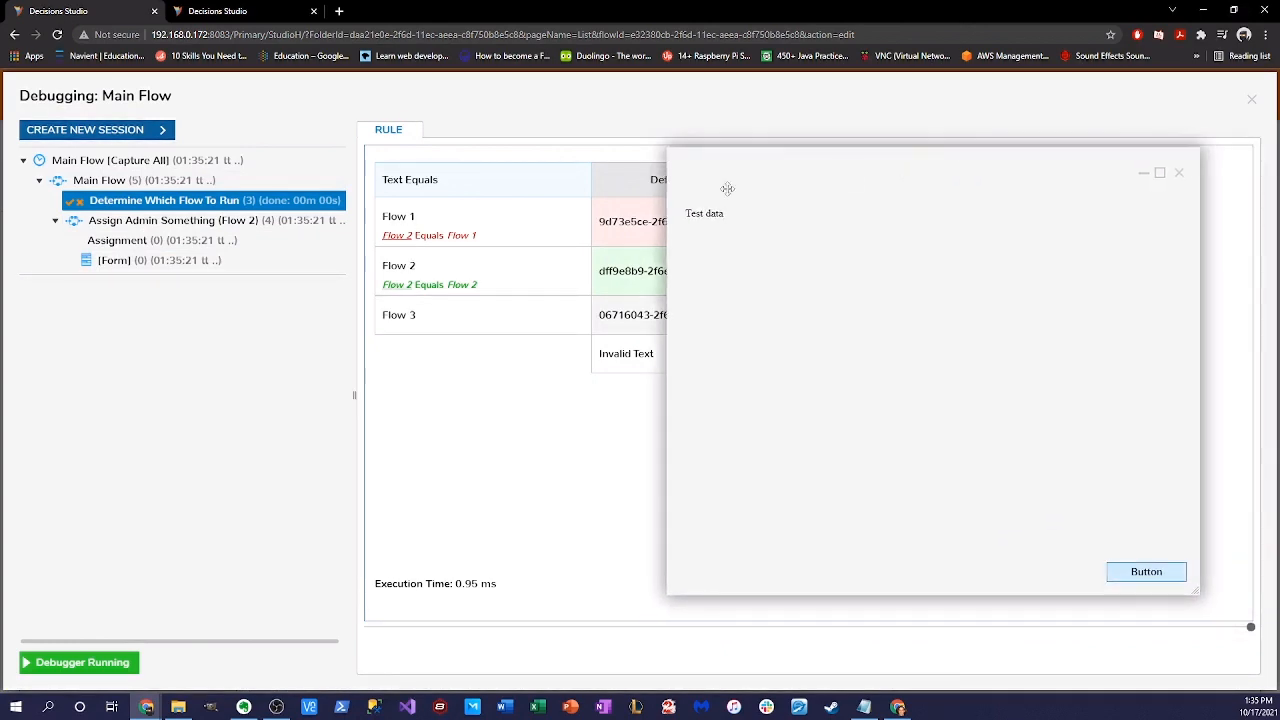
pyautogui.moveTo(745, 177); pyautogui.dragTo(447, 275)
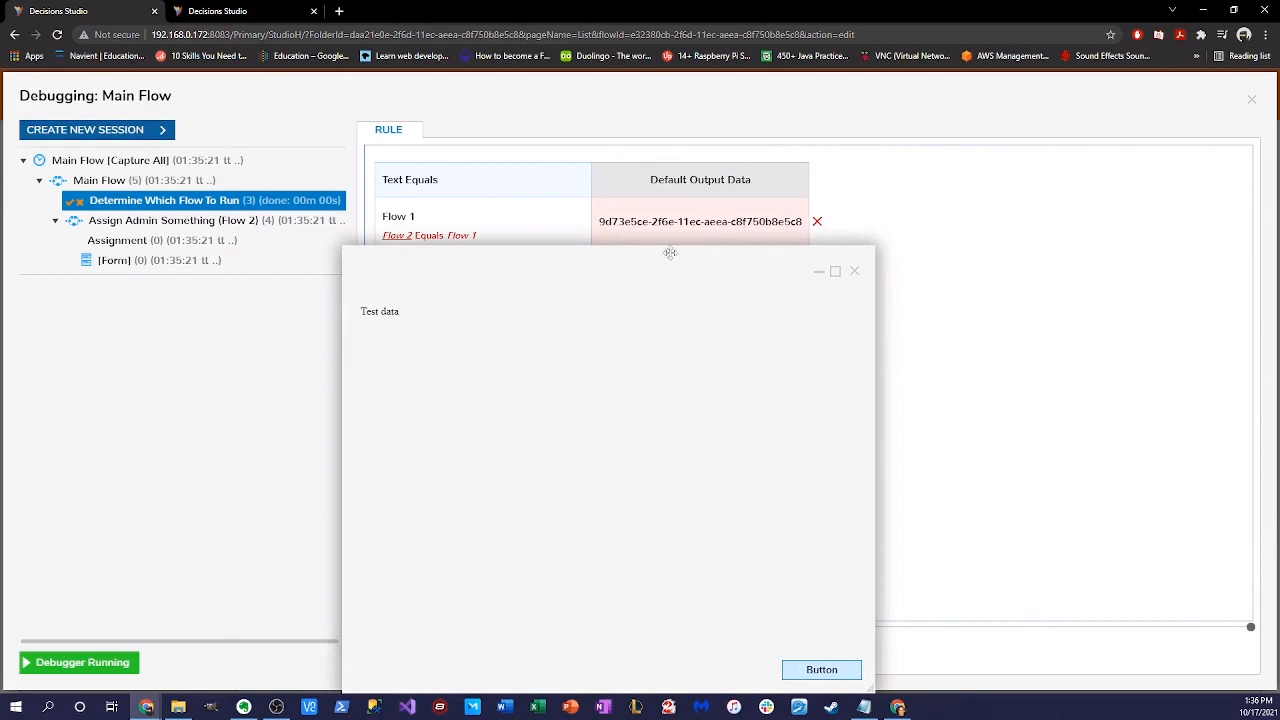
pyautogui.moveTo(669, 251); pyautogui.dragTo(1063, 271)
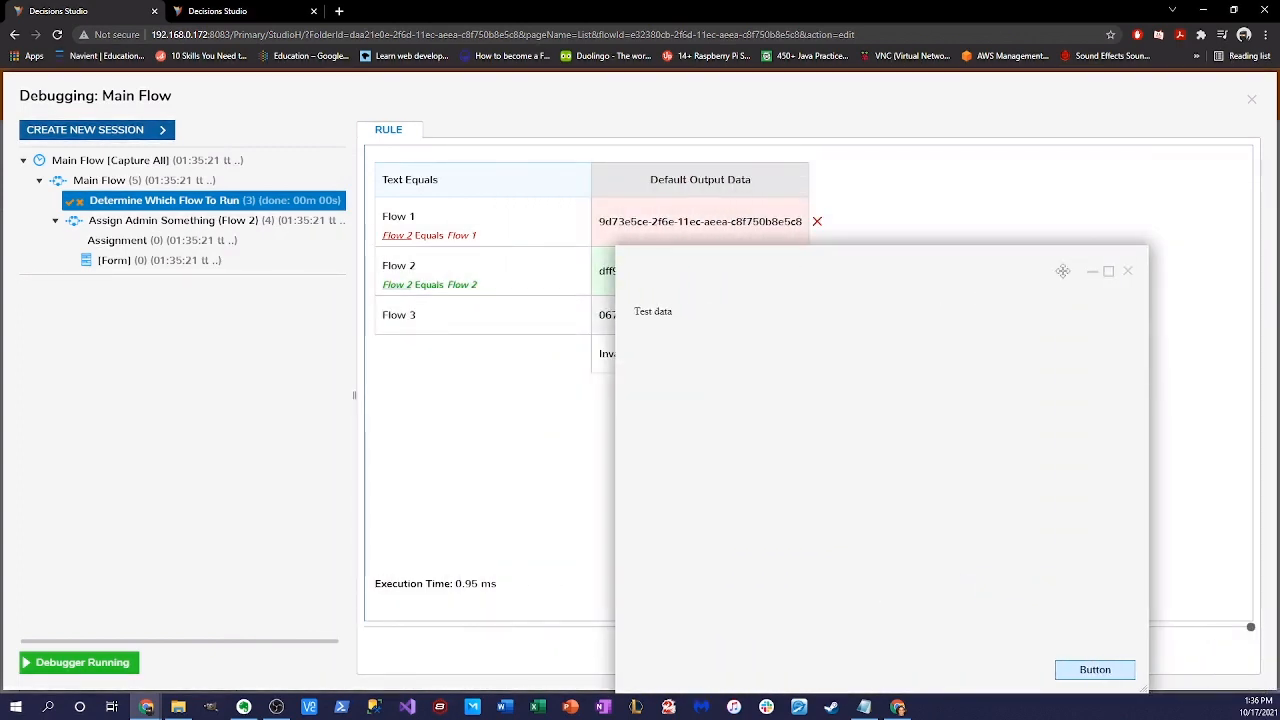
pyautogui.click(1085, 270)
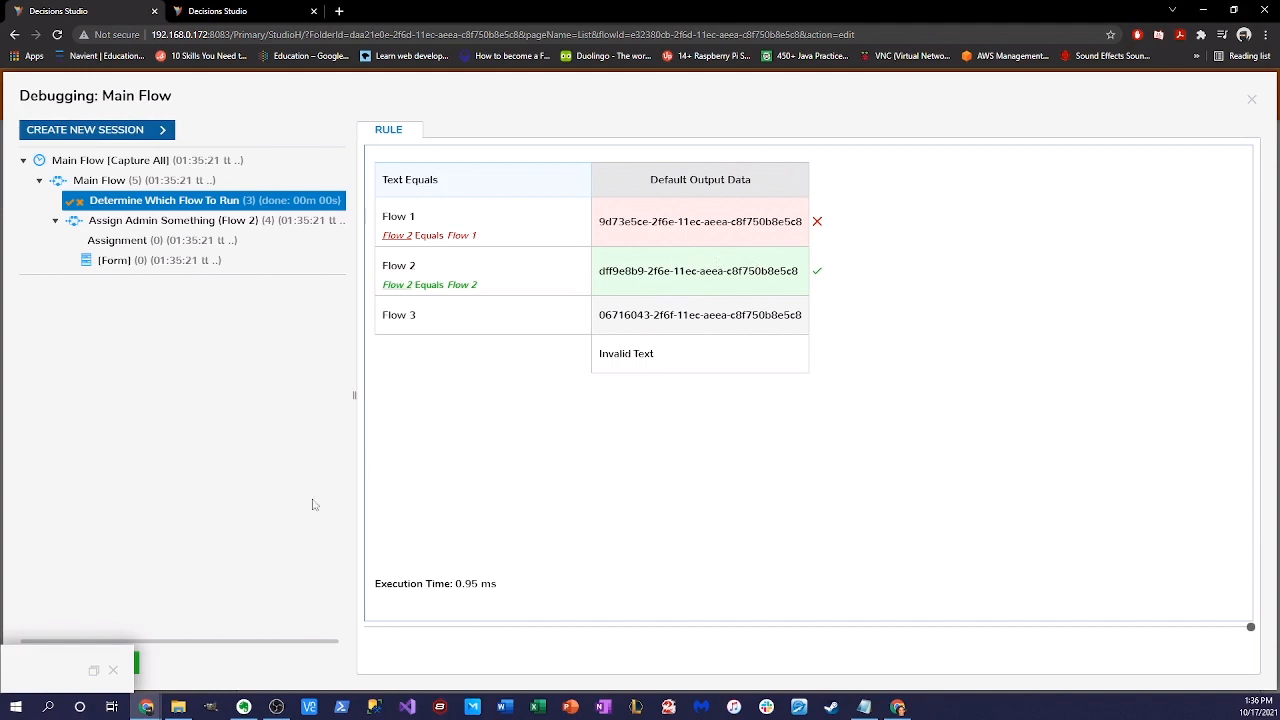
pyautogui.moveTo(48, 677); pyautogui.dragTo(713, 297)
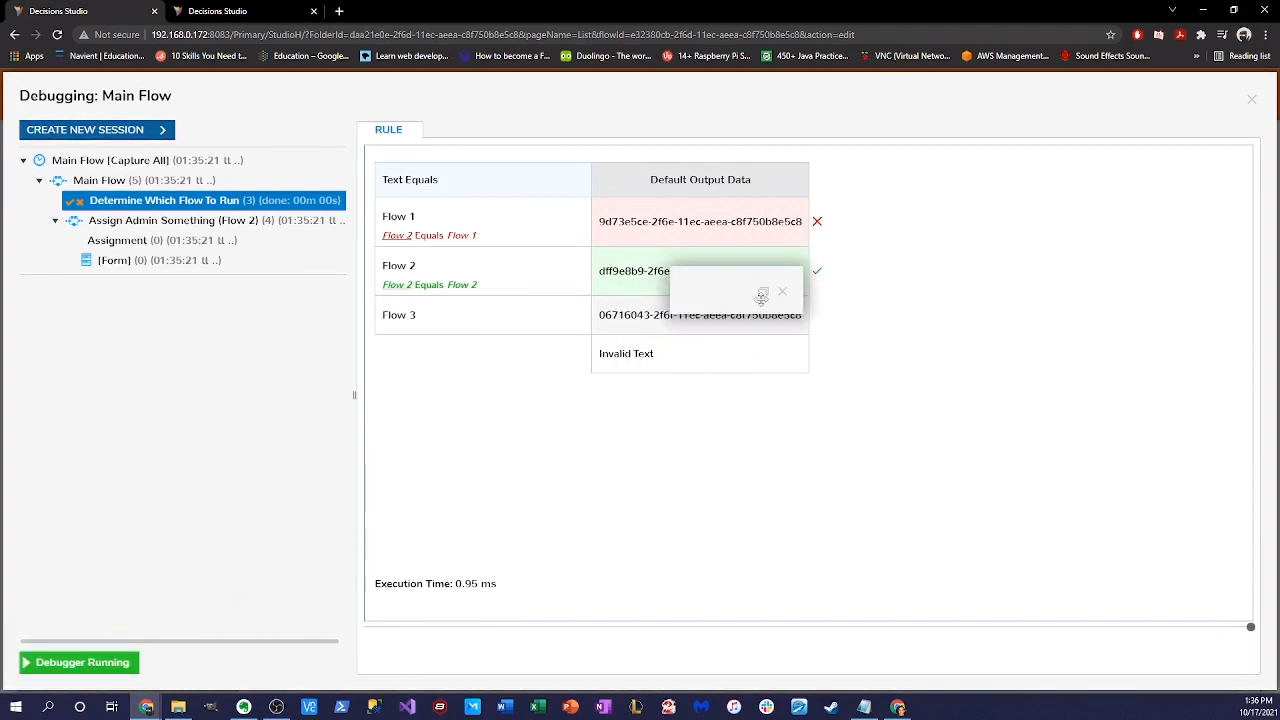
pyautogui.click(765, 293)
pyautogui.click(1226, 669)
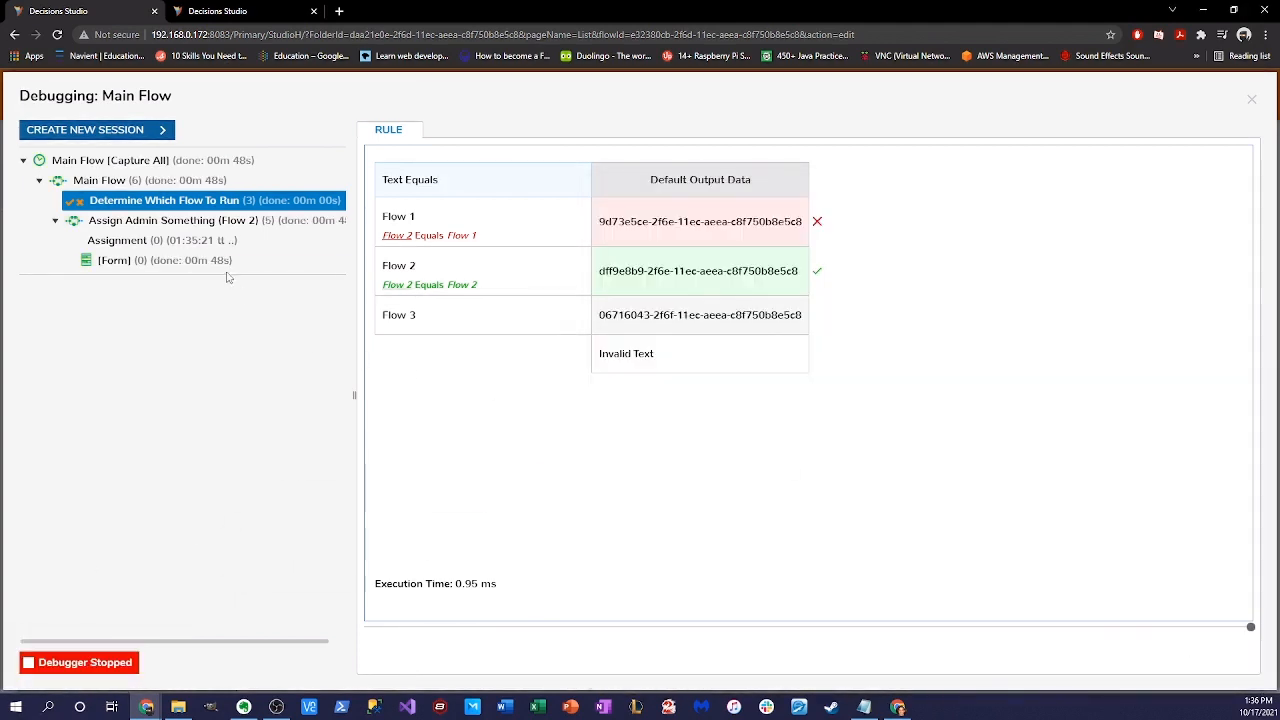
pyautogui.click(172, 220)
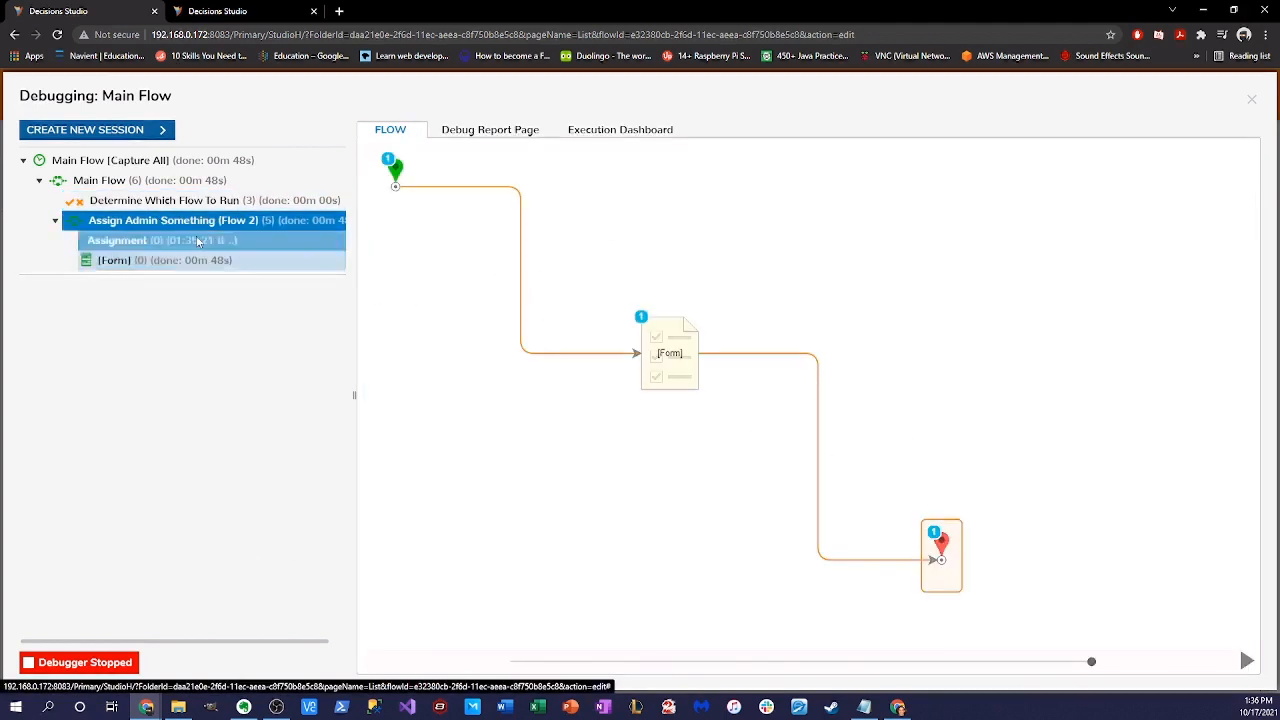
# - Create a new debug session with Text changed from 'Flow 2' to 'Flow 3' and run it
pyautogui.click(140, 180)
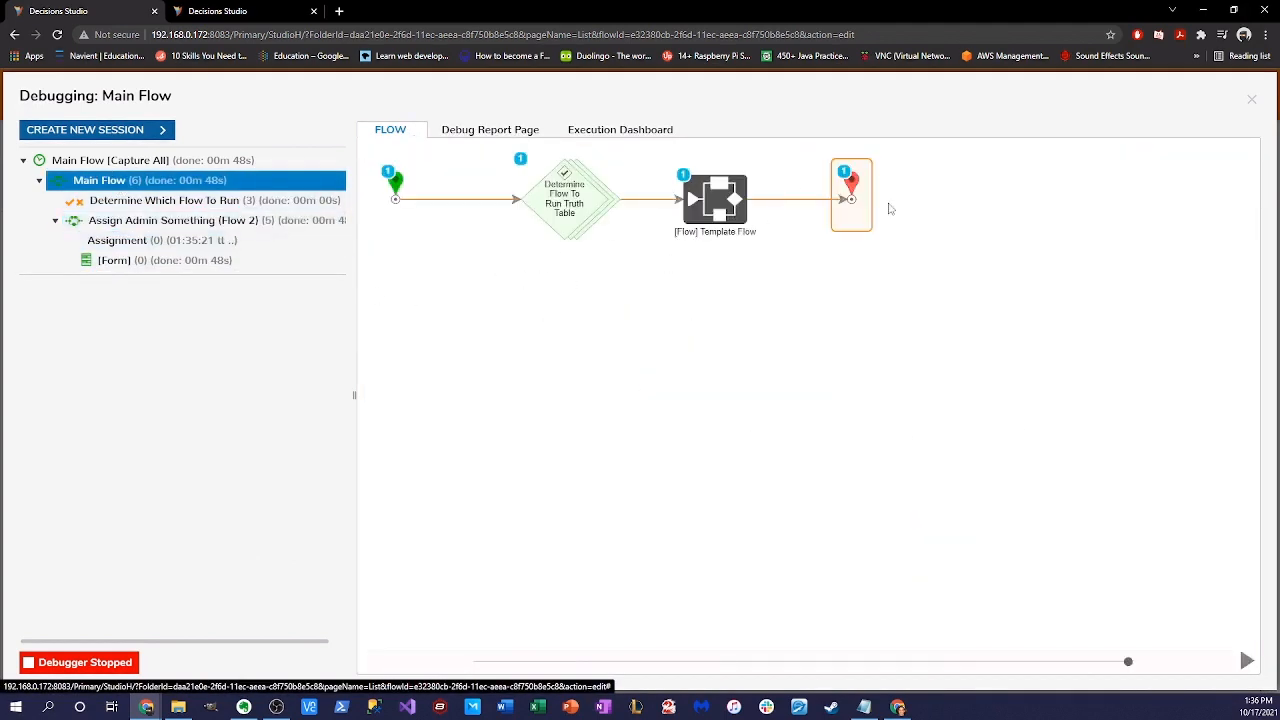
pyautogui.click(150, 130)
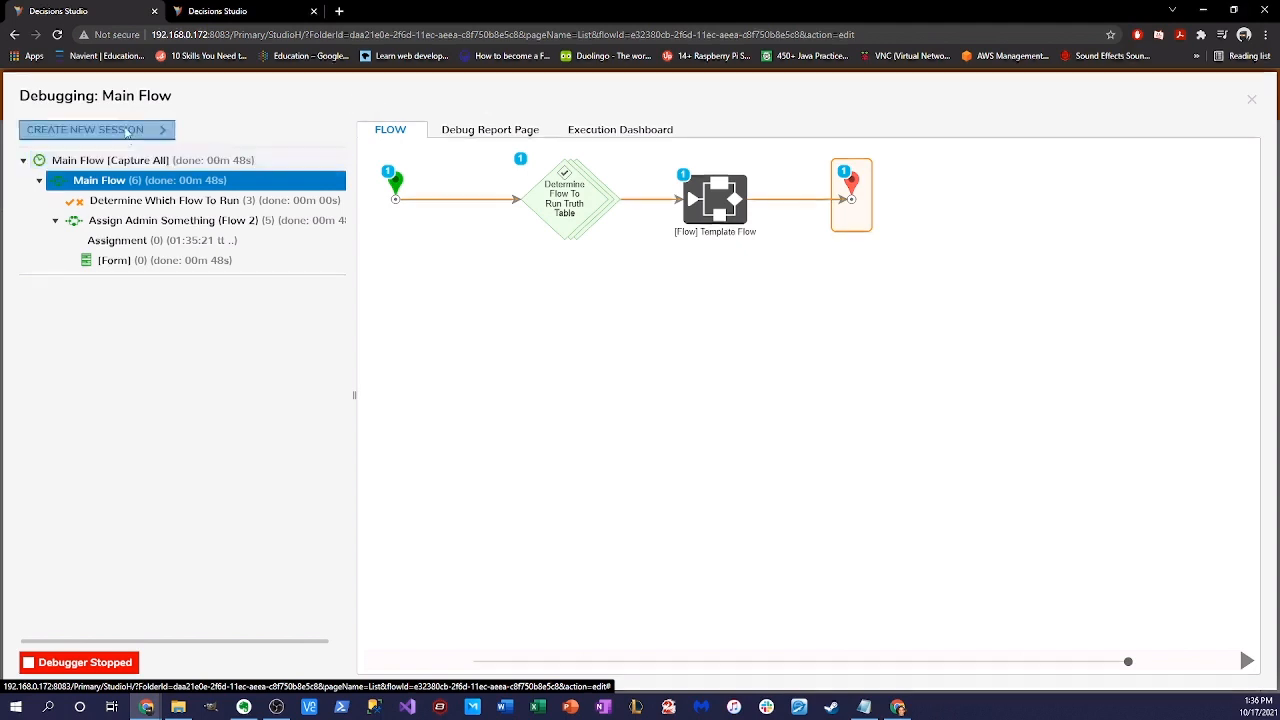
pyautogui.click(454, 166)
pyautogui.press('BackSpace')
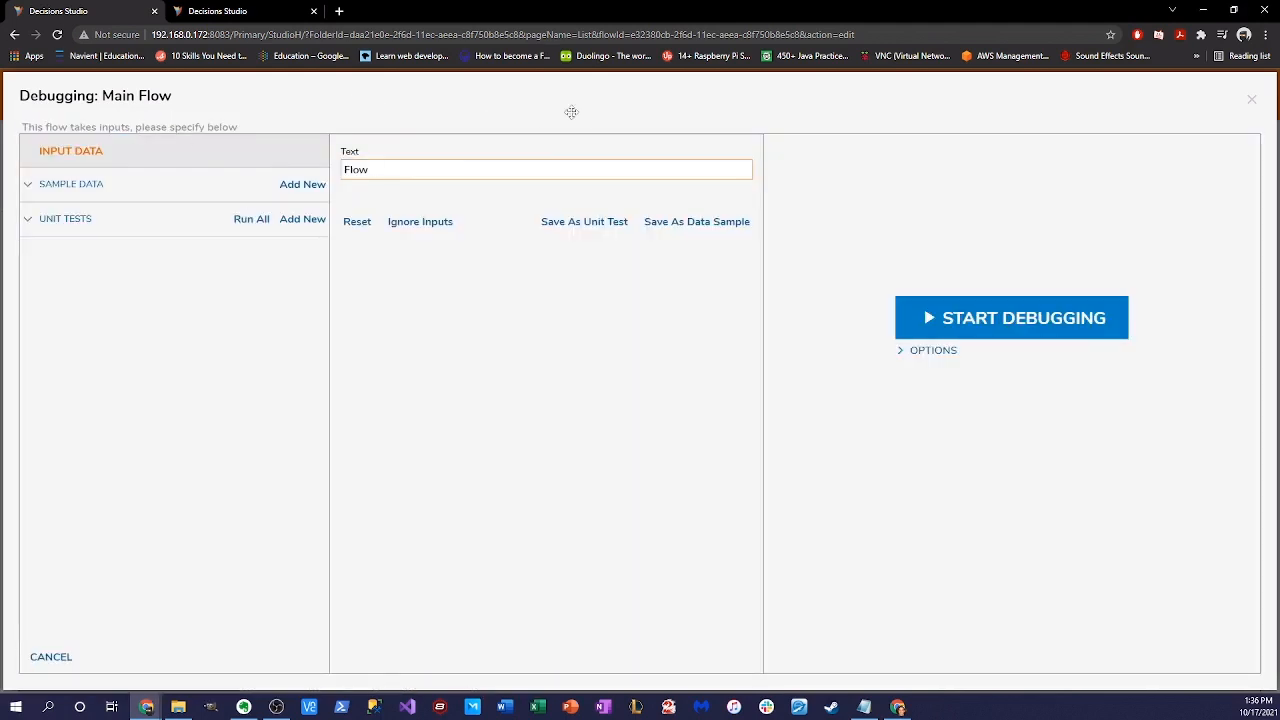
pyautogui.write('3')
pyautogui.click(1014, 315)
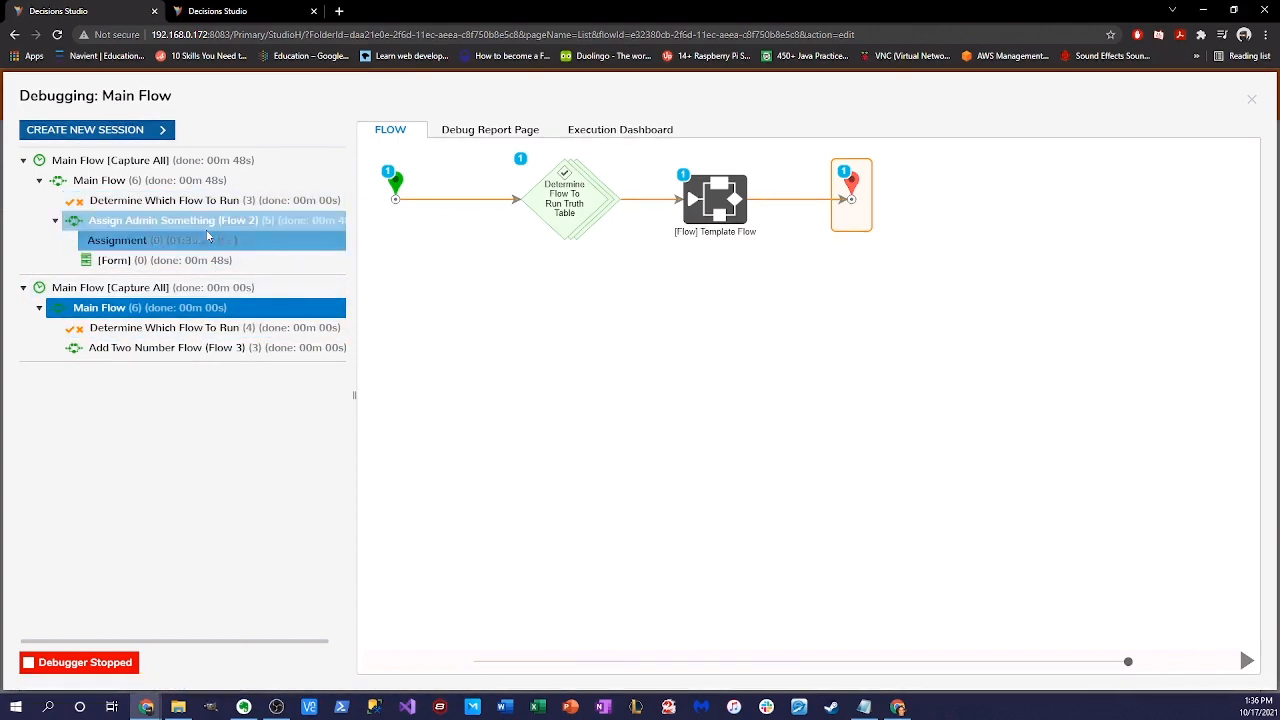
pyautogui.click(851, 192)
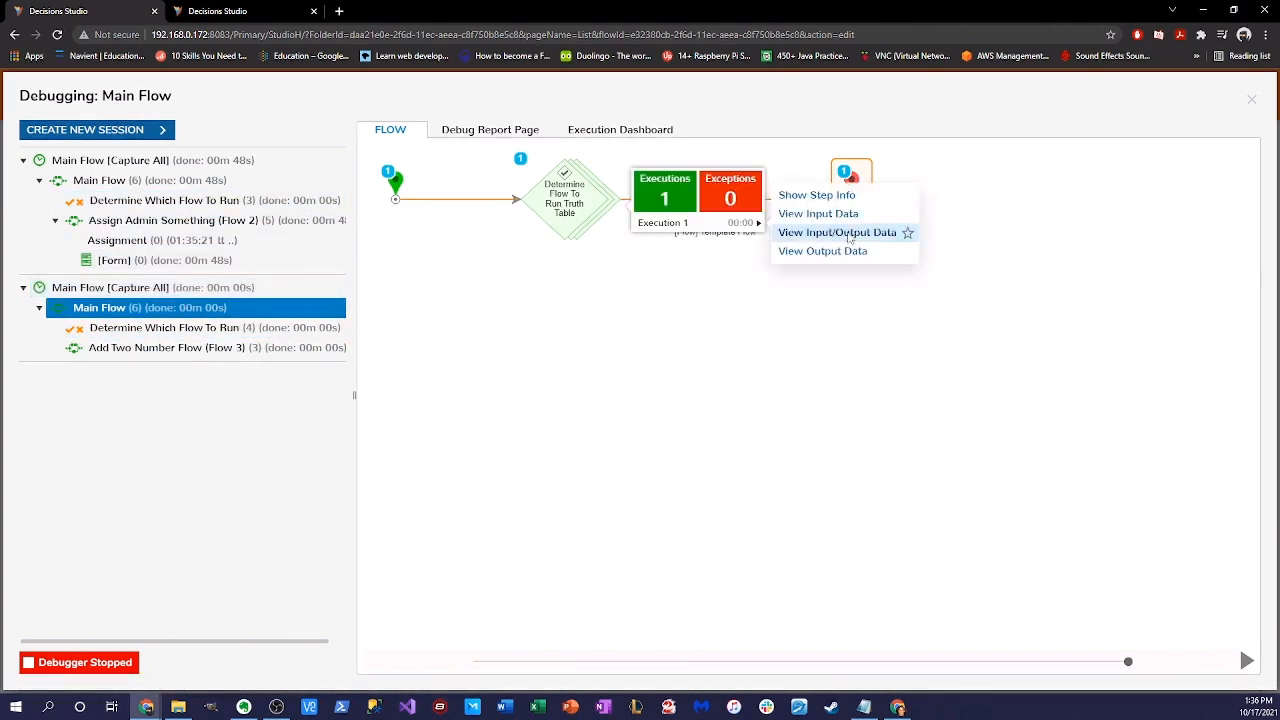
pyautogui.click(842, 233)
pyautogui.click(832, 247)
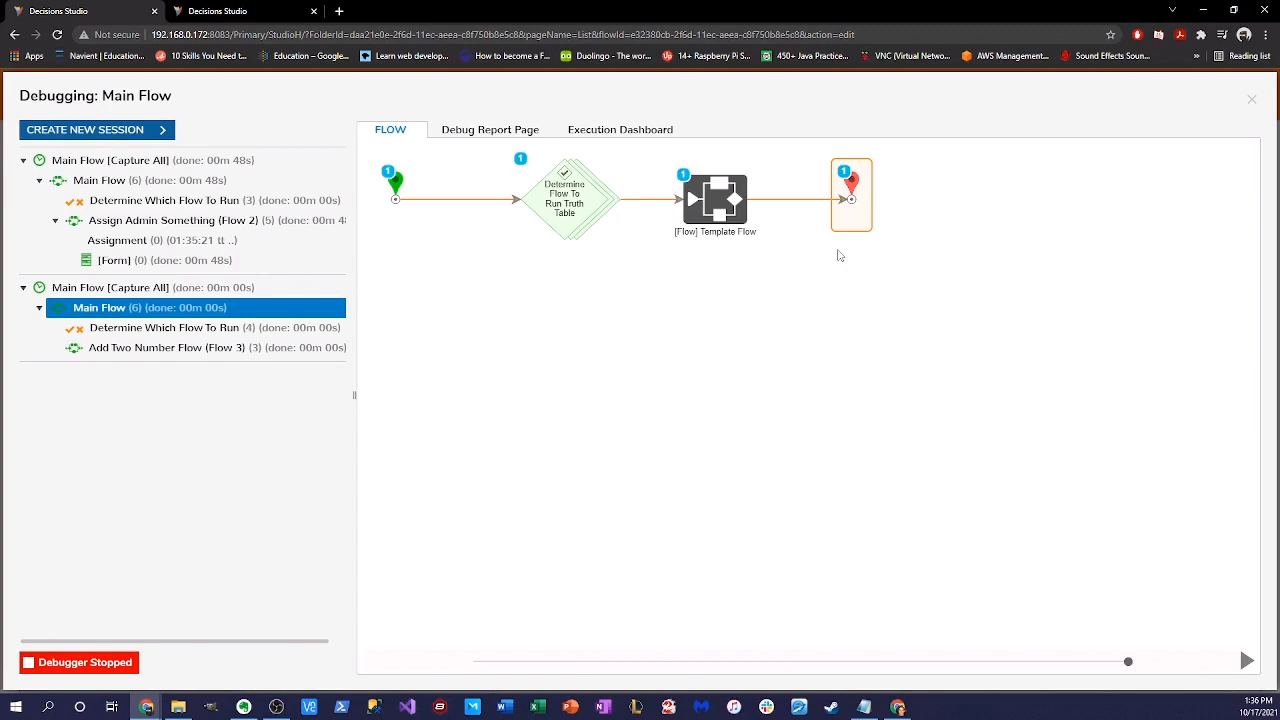
pyautogui.click(165, 331)
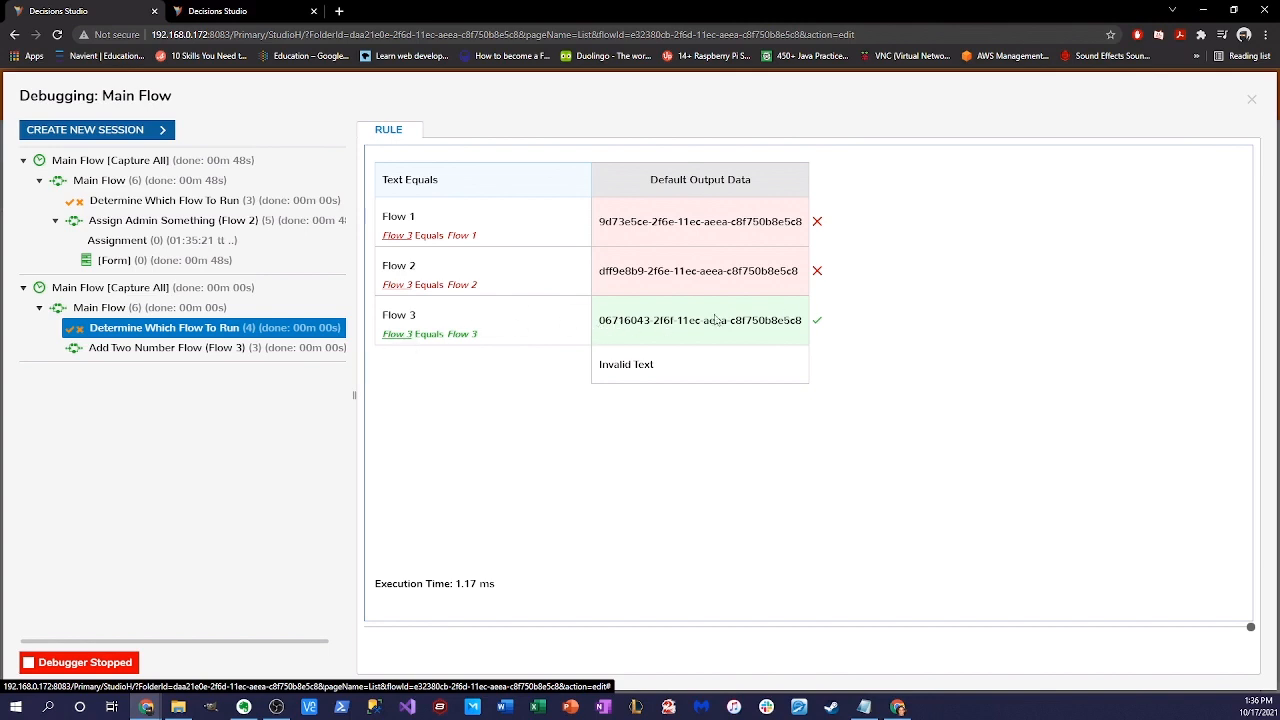
pyautogui.click(124, 308)
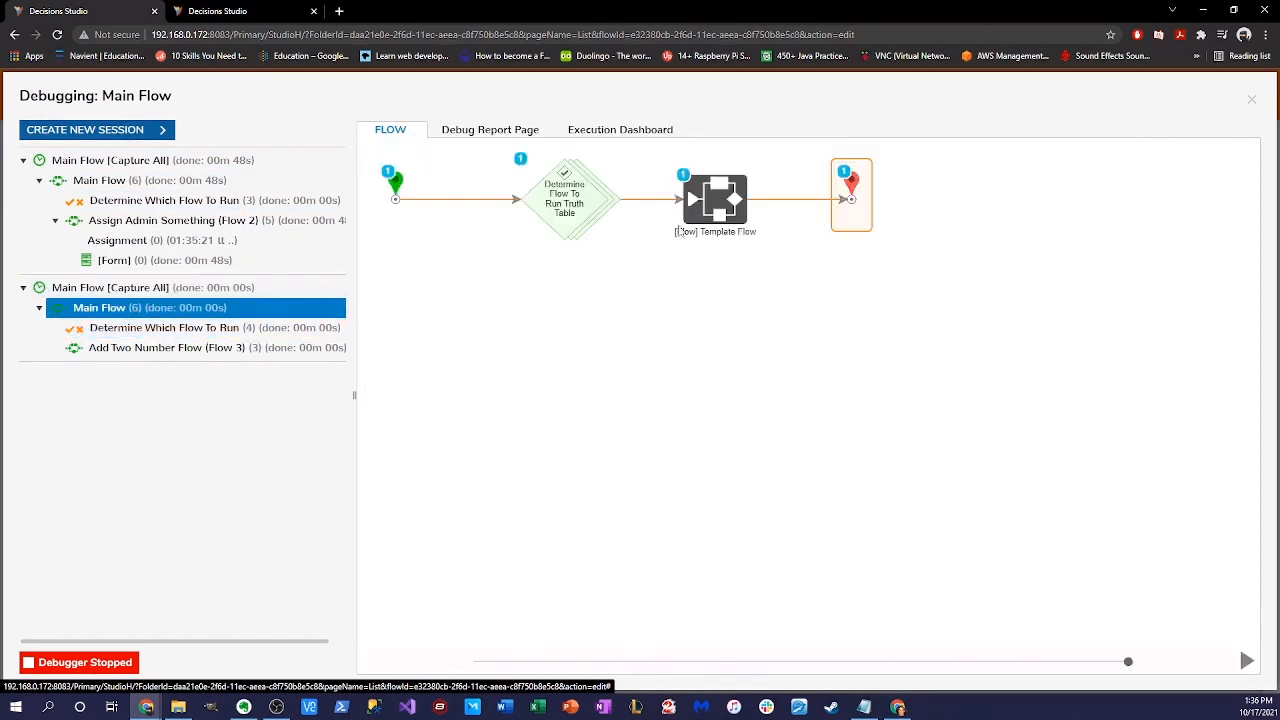
pyautogui.click(186, 347)
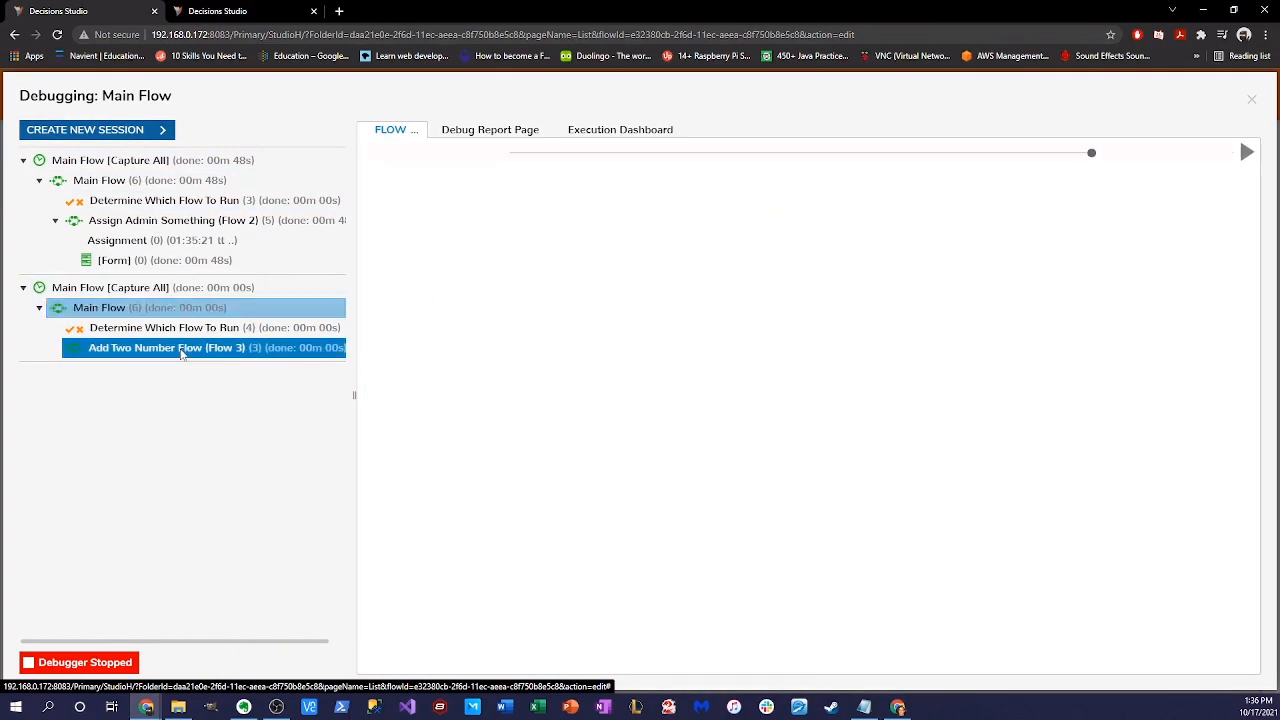
pyautogui.click(265, 307)
pyautogui.click(742, 203)
pyautogui.click(814, 225)
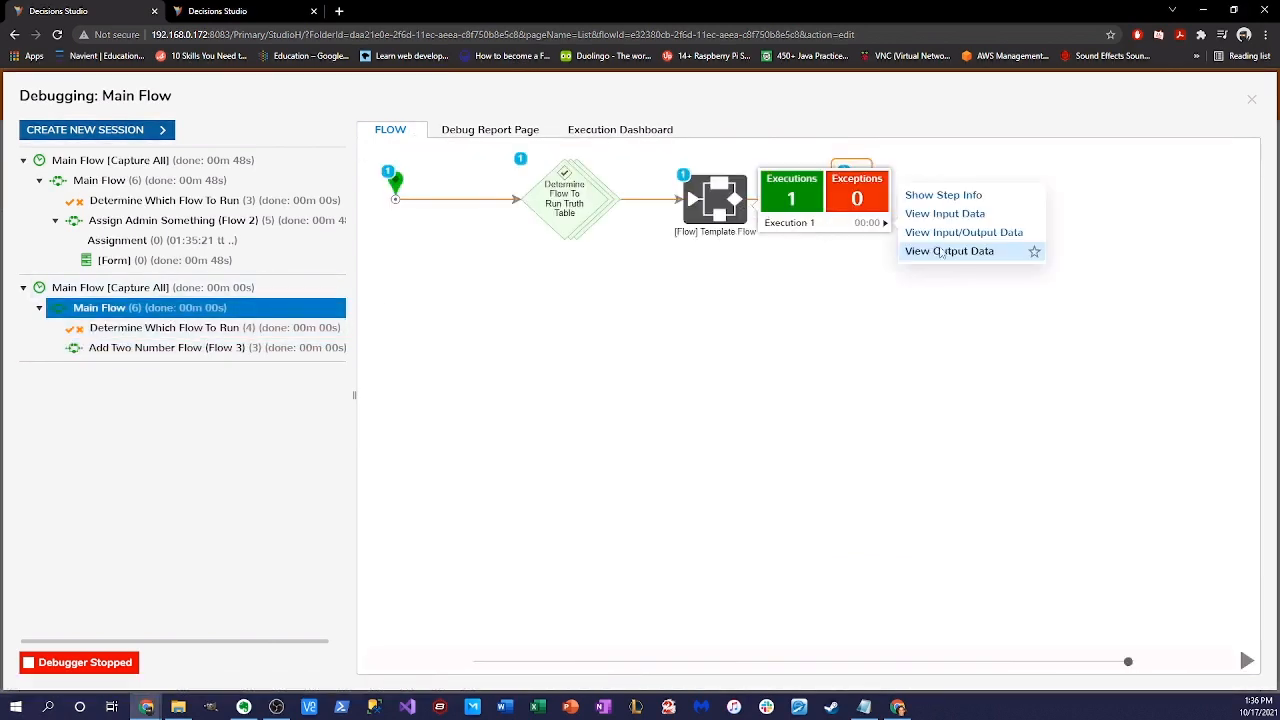
pyautogui.click(942, 252)
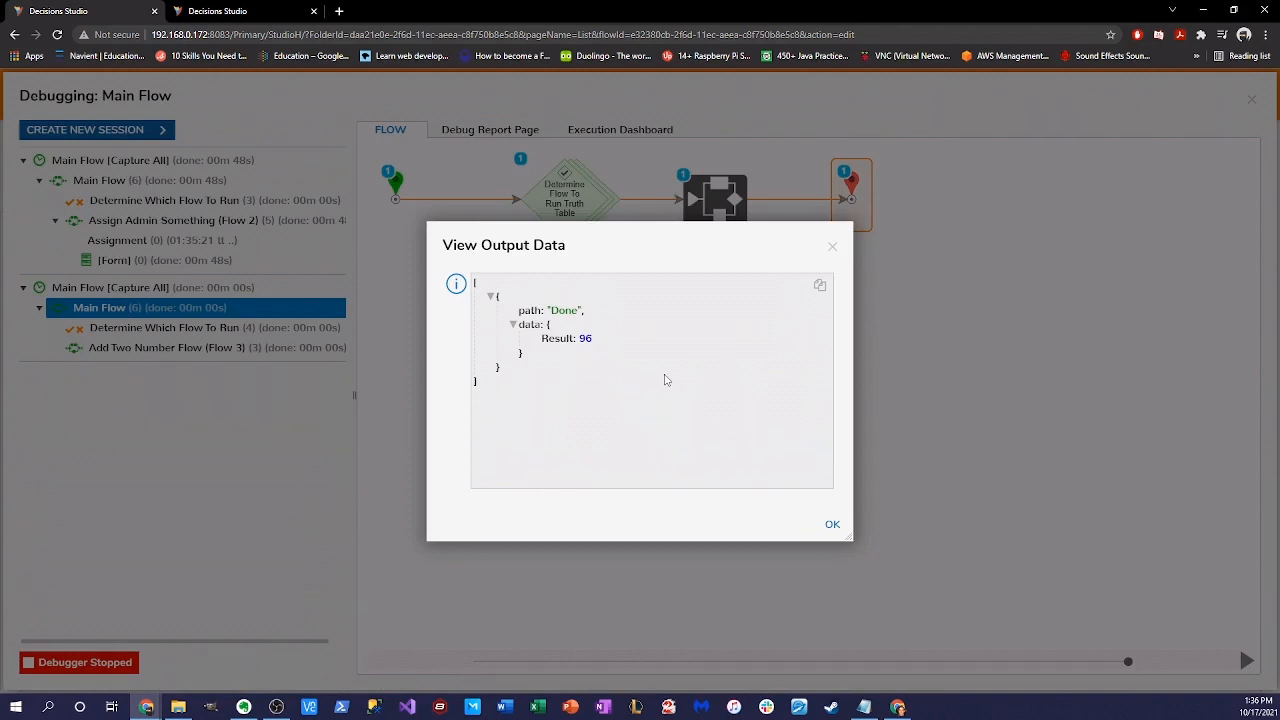
pyautogui.click(832, 525)
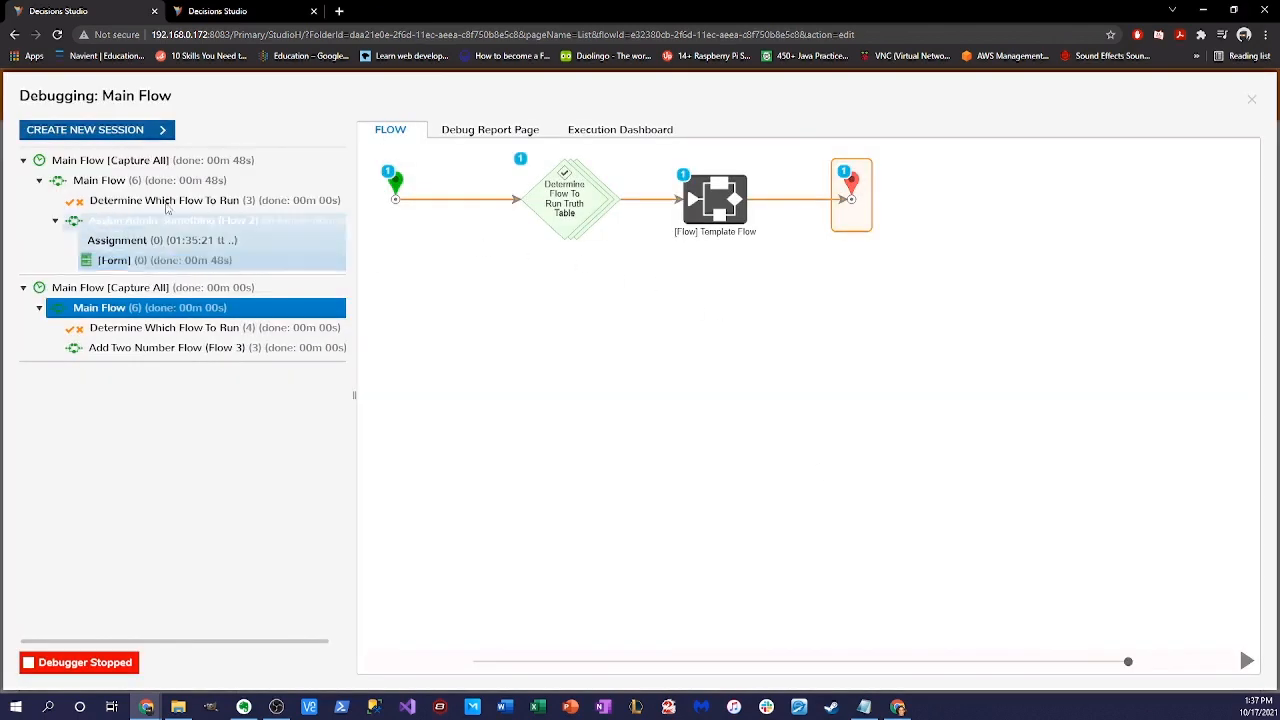
pyautogui.click(168, 132)
# - Debug Main Flow with Text 'Flow 4' and check the Template Flow step's Invalid Text output
pyautogui.click(414, 171)
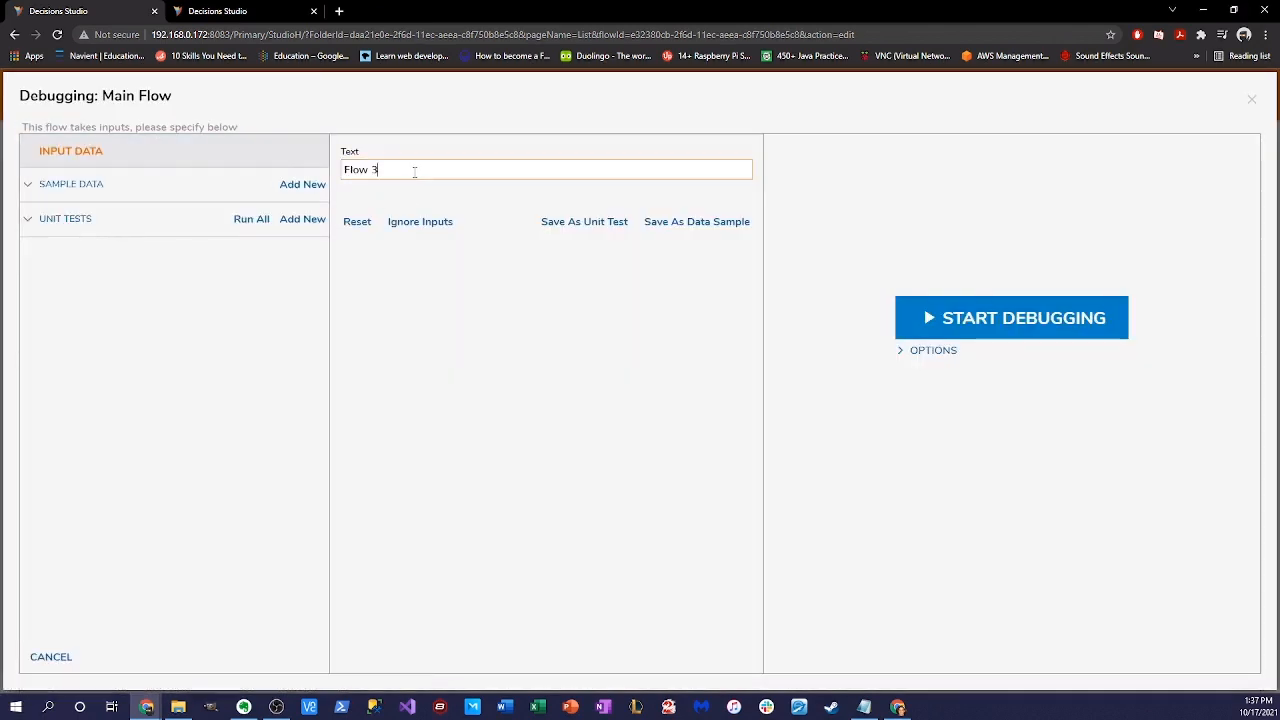
pyautogui.write('4')
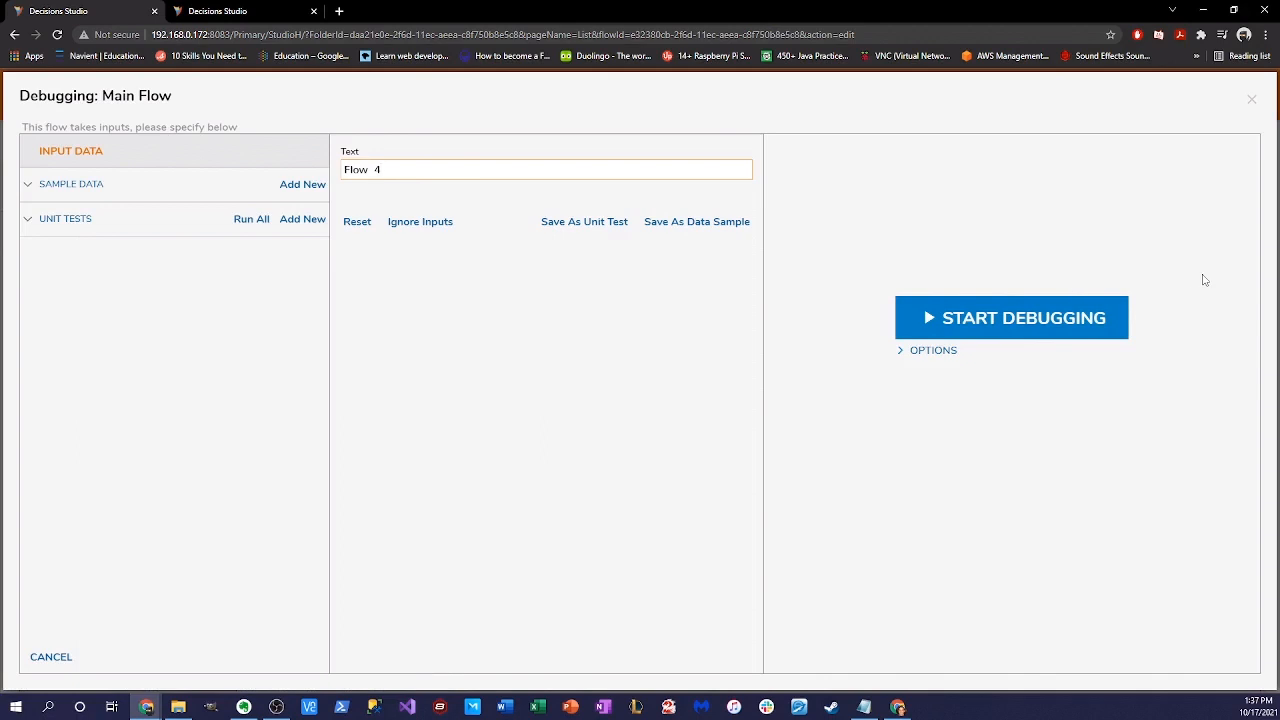
pyautogui.click(1068, 320)
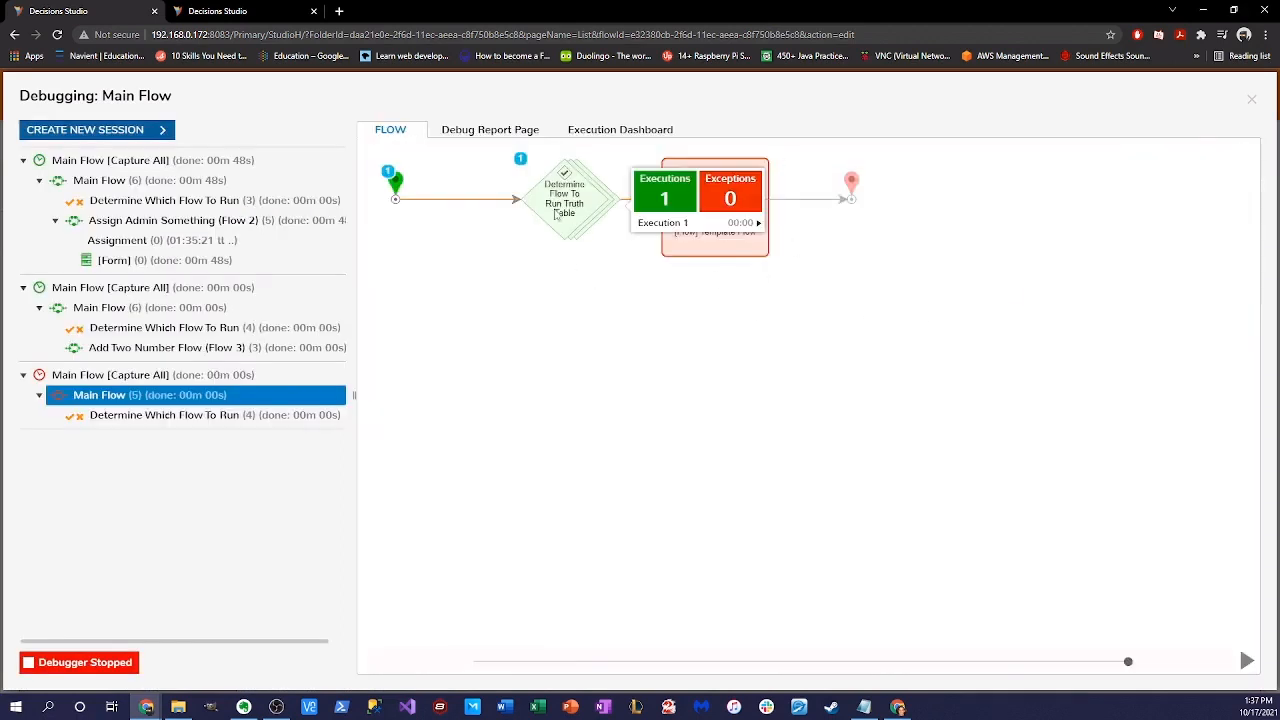
pyautogui.click(688, 228)
pyautogui.click(800, 256)
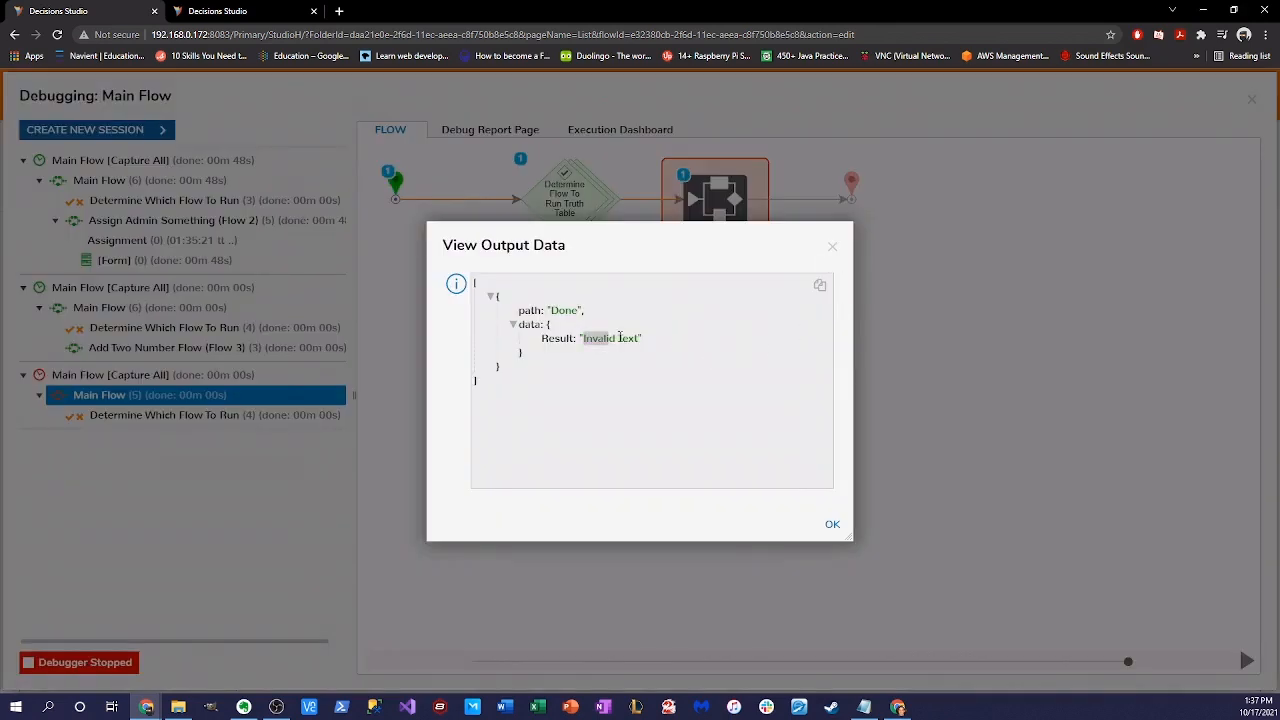
pyautogui.click(832, 246)
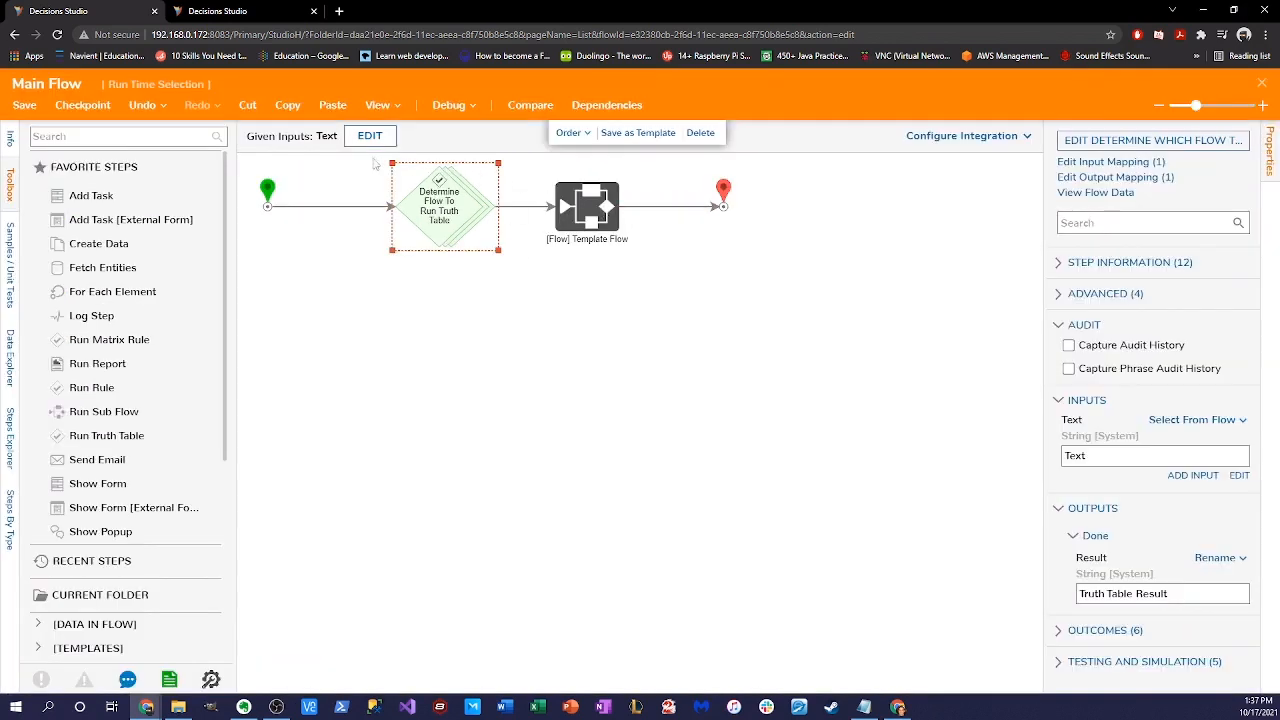
# - Shift Template Flow and End right and insert a String Equals - Advanced step after the truth table
pyautogui.moveTo(512, 170); pyautogui.dragTo(814, 266)
pyautogui.moveTo(591, 213); pyautogui.dragTo(691, 217)
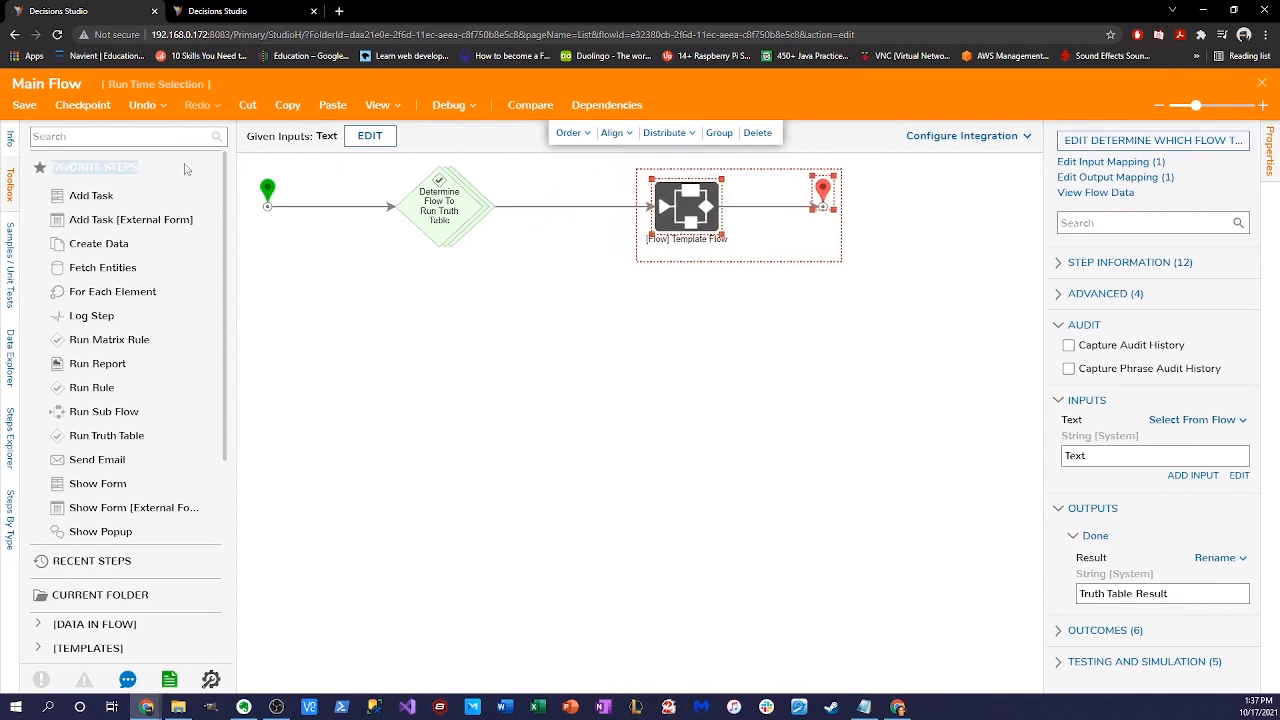
pyautogui.click(131, 139)
pyautogui.write('run')
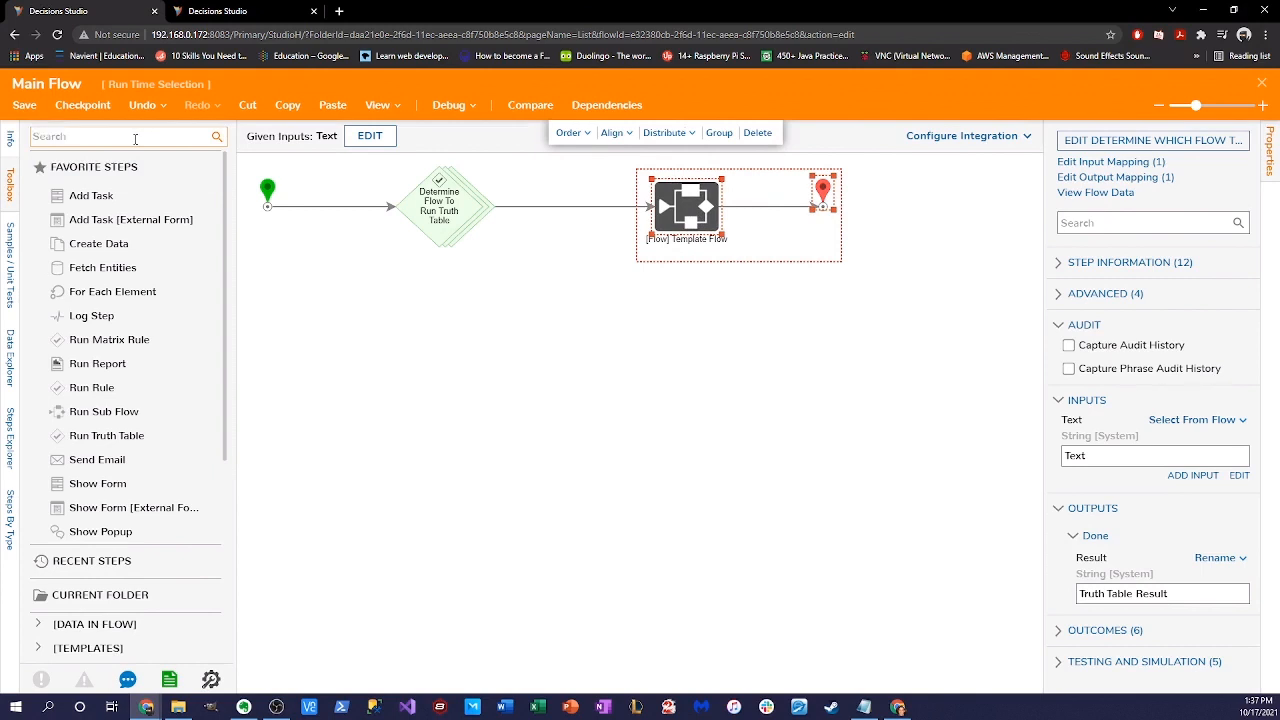
pyautogui.write('string equals')
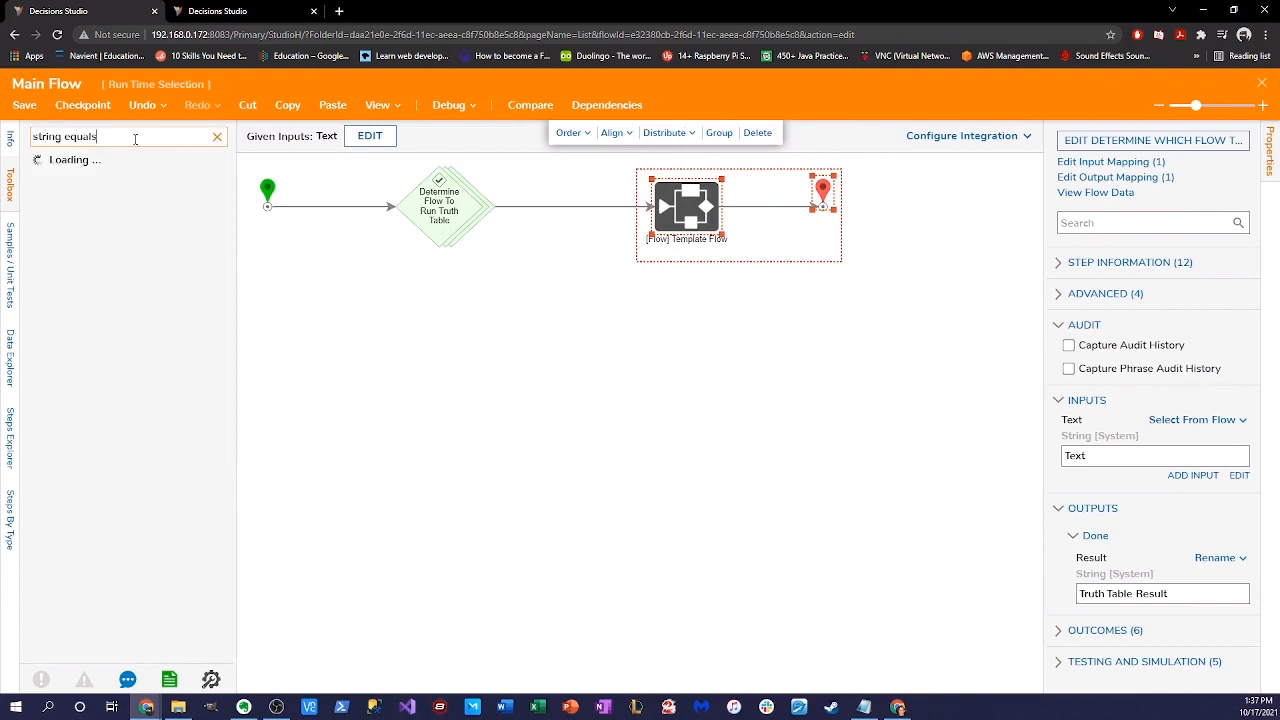
pyautogui.moveTo(130, 161); pyautogui.dragTo(500, 212)
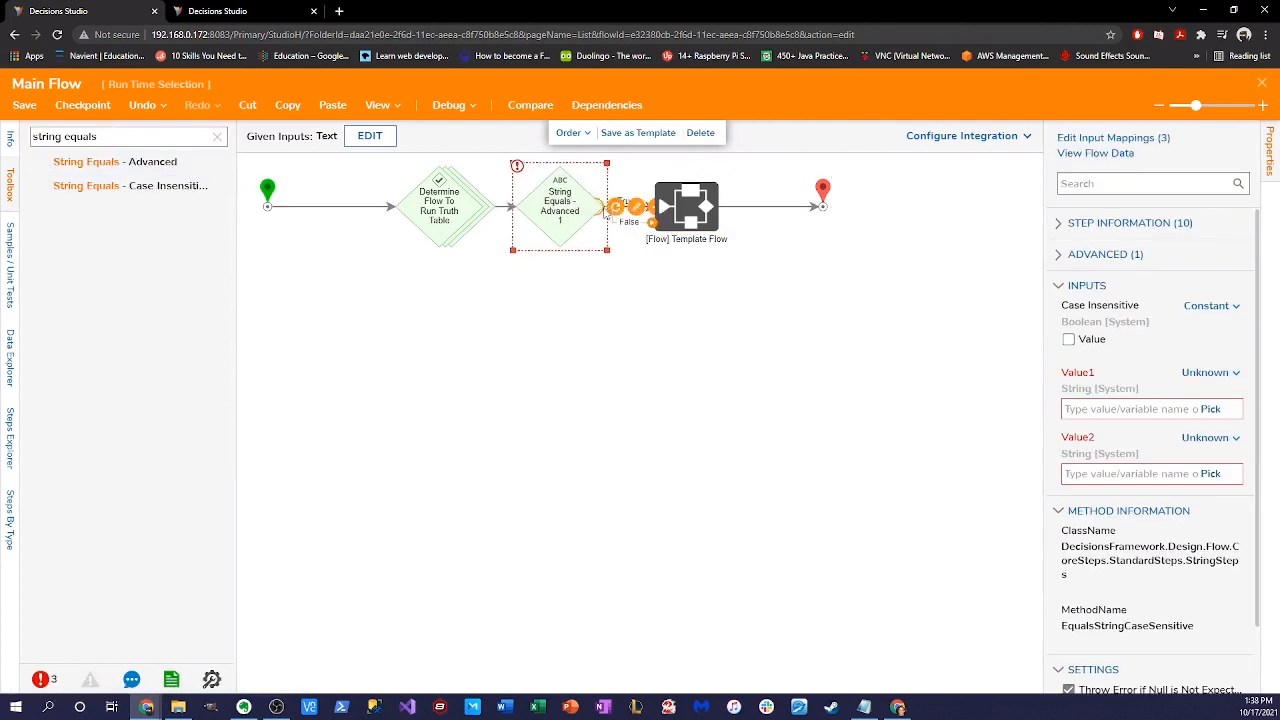
# - Rearrange Template Flow, End and String Equals so they sit in line
pyautogui.moveTo(886, 170); pyautogui.dragTo(648, 245)
pyautogui.moveTo(690, 207); pyautogui.dragTo(801, 213)
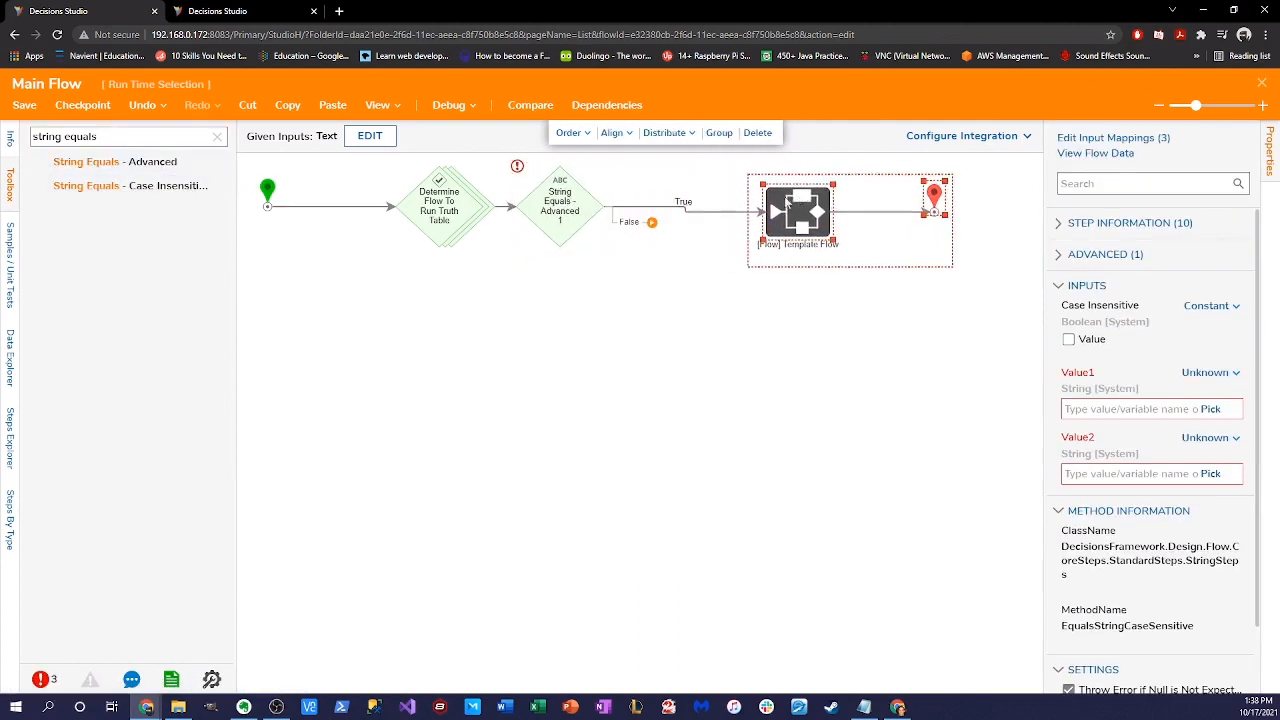
pyautogui.moveTo(551, 203); pyautogui.dragTo(598, 203)
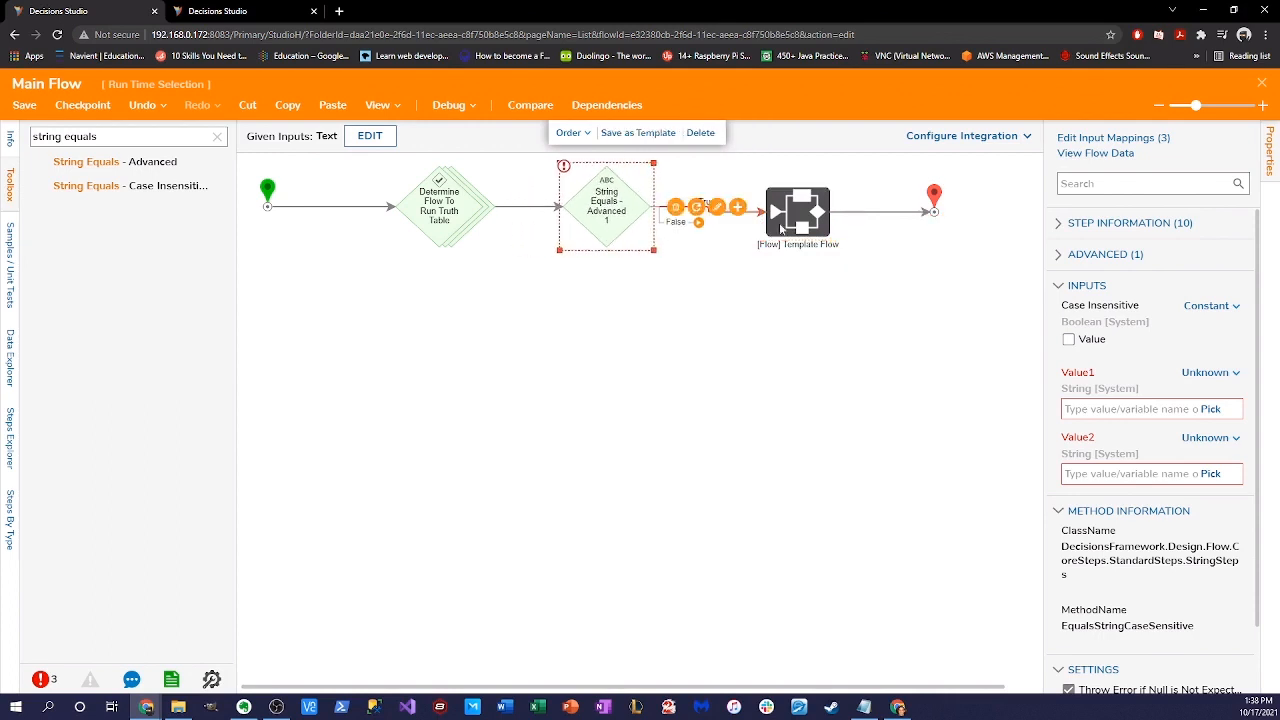
pyautogui.moveTo(952, 174); pyautogui.dragTo(748, 267)
pyautogui.moveTo(801, 221); pyautogui.dragTo(802, 216)
# - Delete the True connector, route False into Template Flow, and search for Show Popup
pyautogui.click(698, 207)
pyautogui.moveTo(698, 222); pyautogui.dragTo(790, 207)
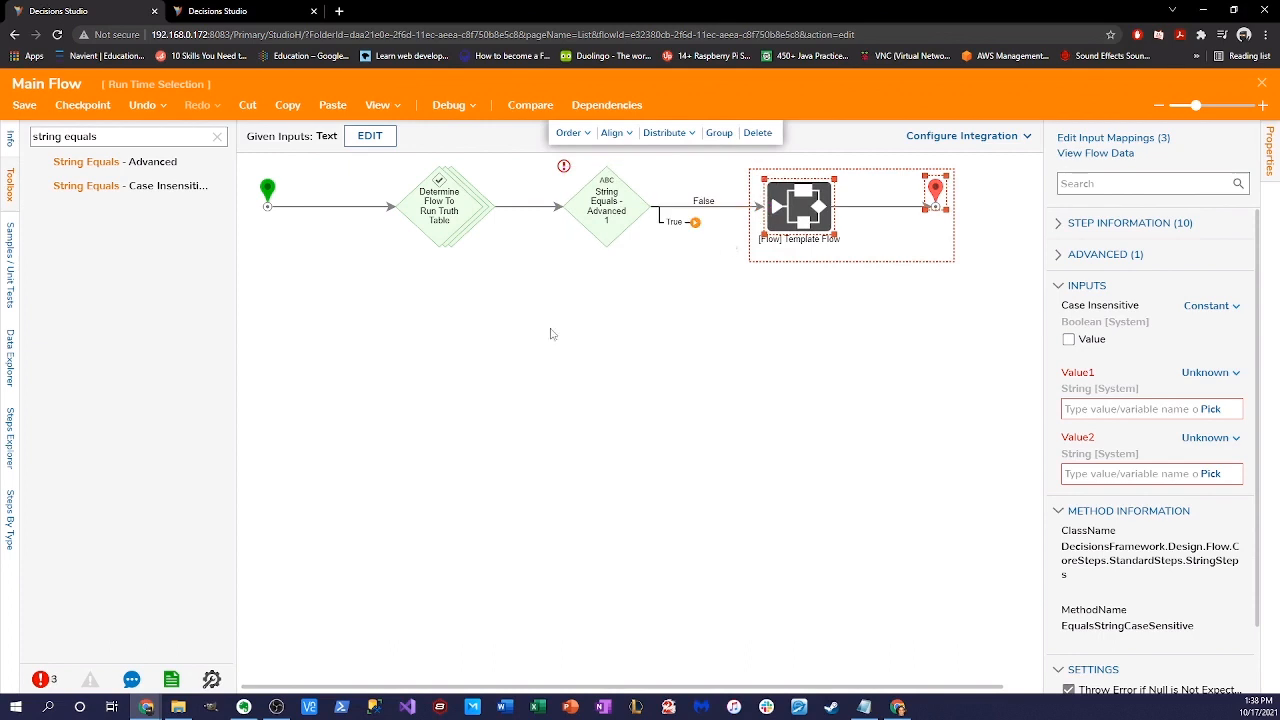
pyautogui.click(127, 135)
pyautogui.write('Sh')
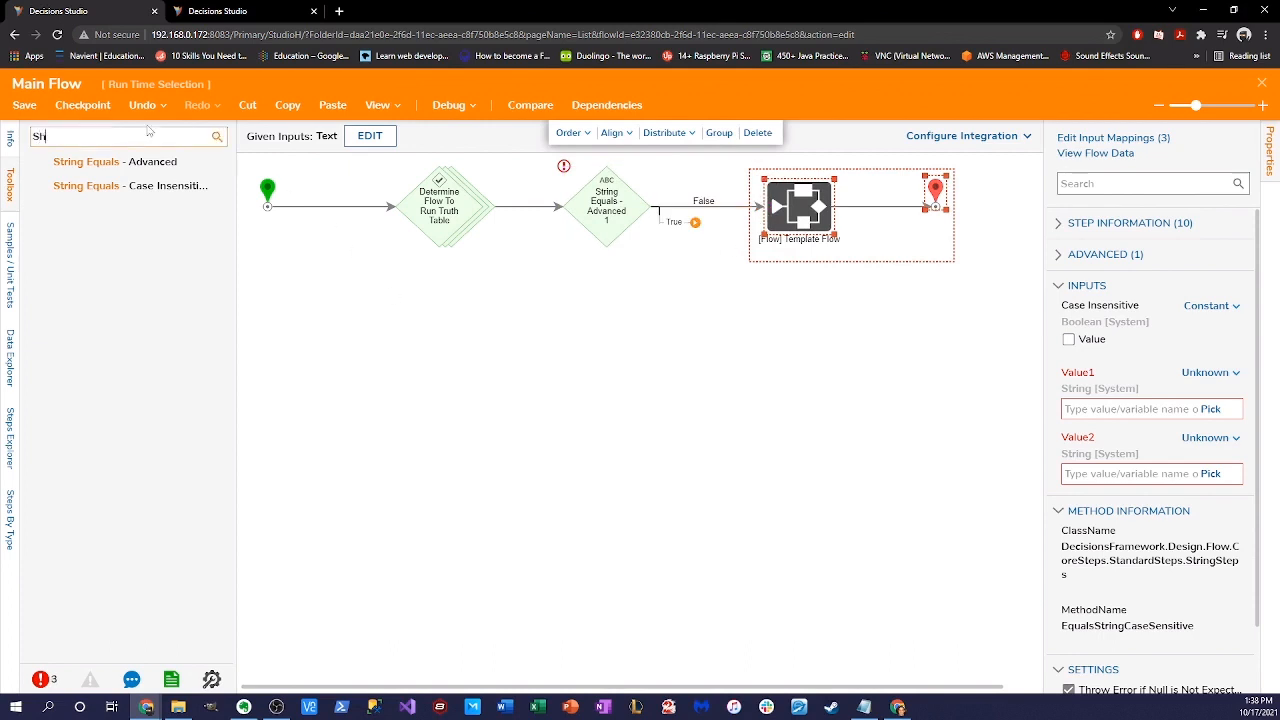
pyautogui.write('ow Popup')
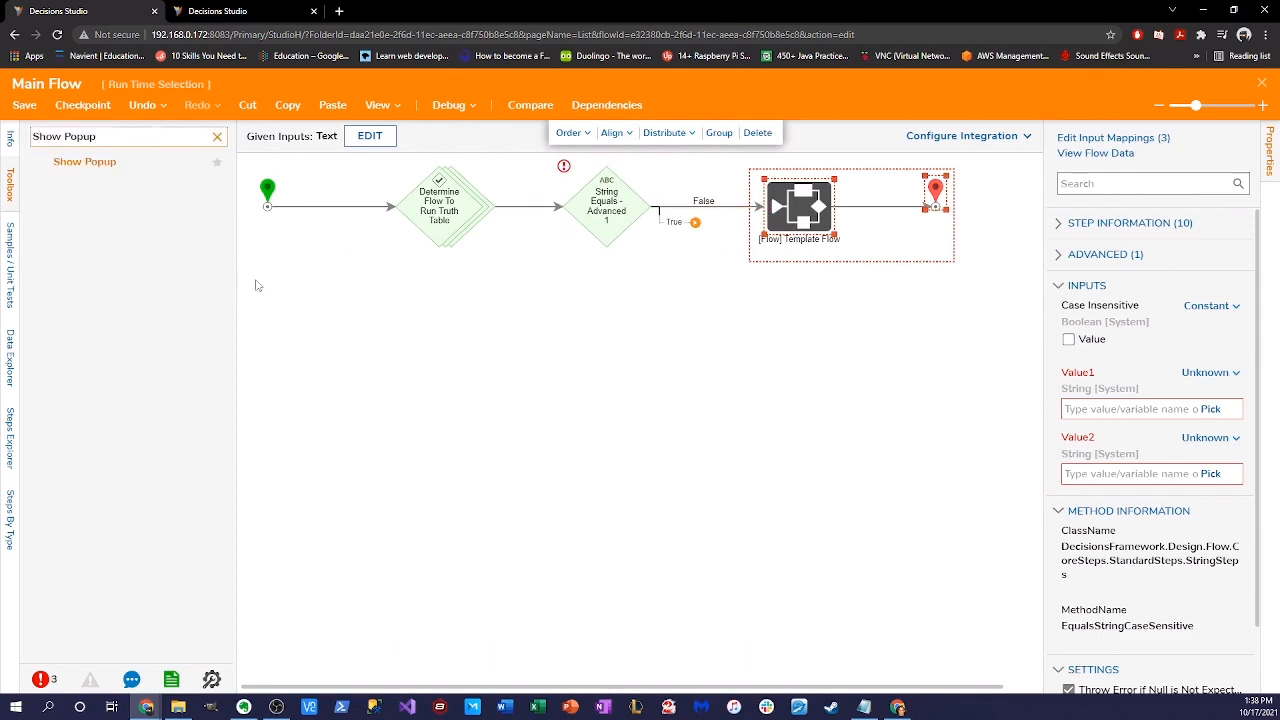
# - Place a Show Popup step on the True branch and connect its Done outcome to End
pyautogui.moveTo(84, 161); pyautogui.dragTo(705, 318)
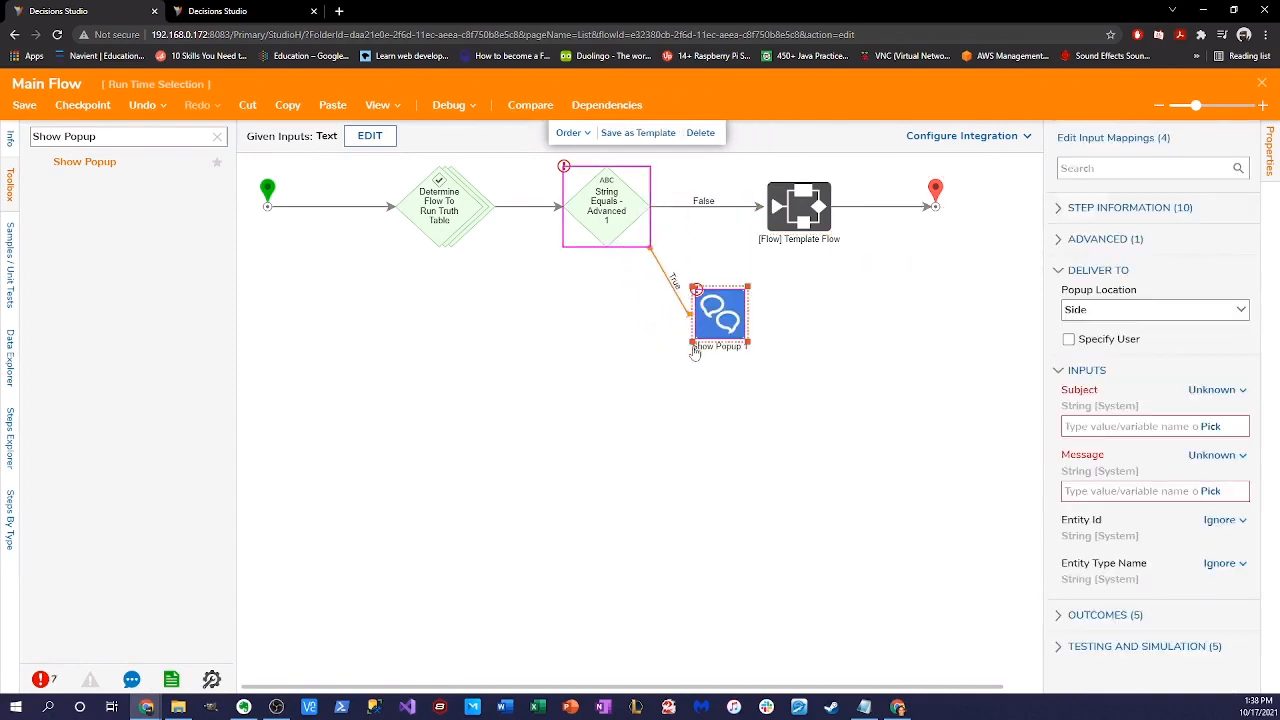
pyautogui.moveTo(948, 312); pyautogui.dragTo(750, 168)
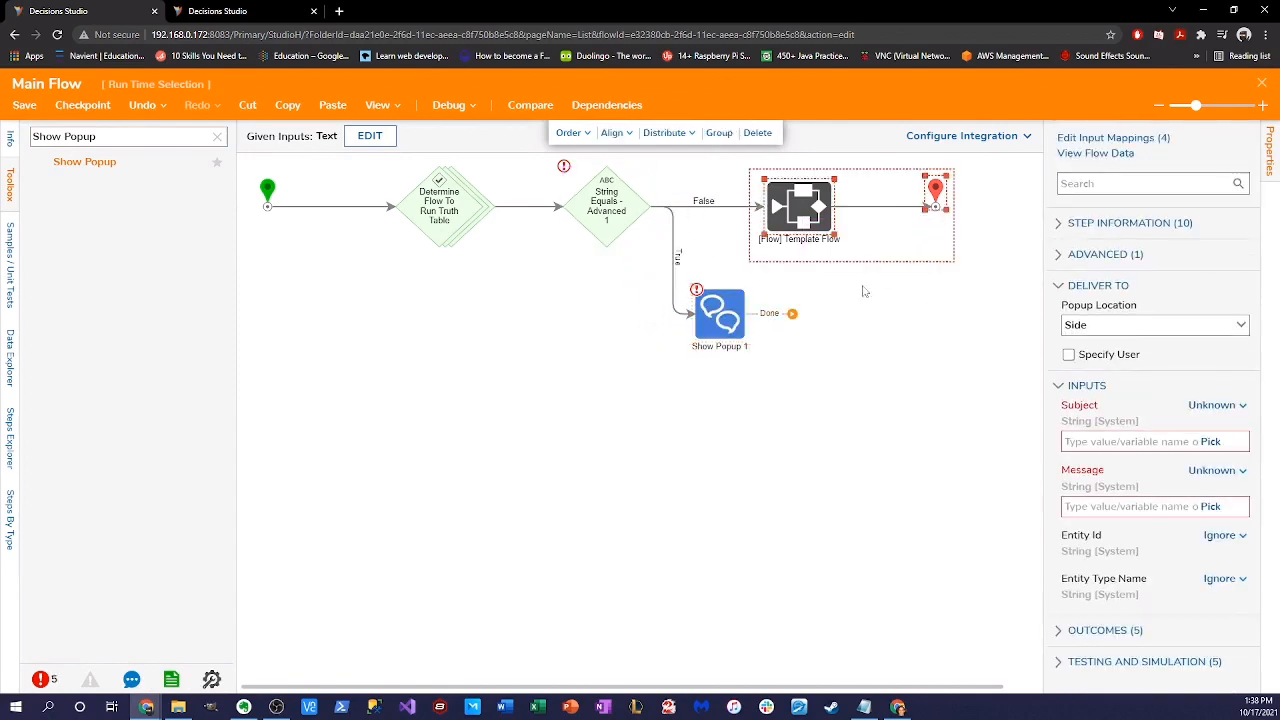
pyautogui.click(791, 314)
pyautogui.click(801, 154)
pyautogui.moveTo(791, 314); pyautogui.dragTo(935, 208)
pyautogui.click(722, 312)
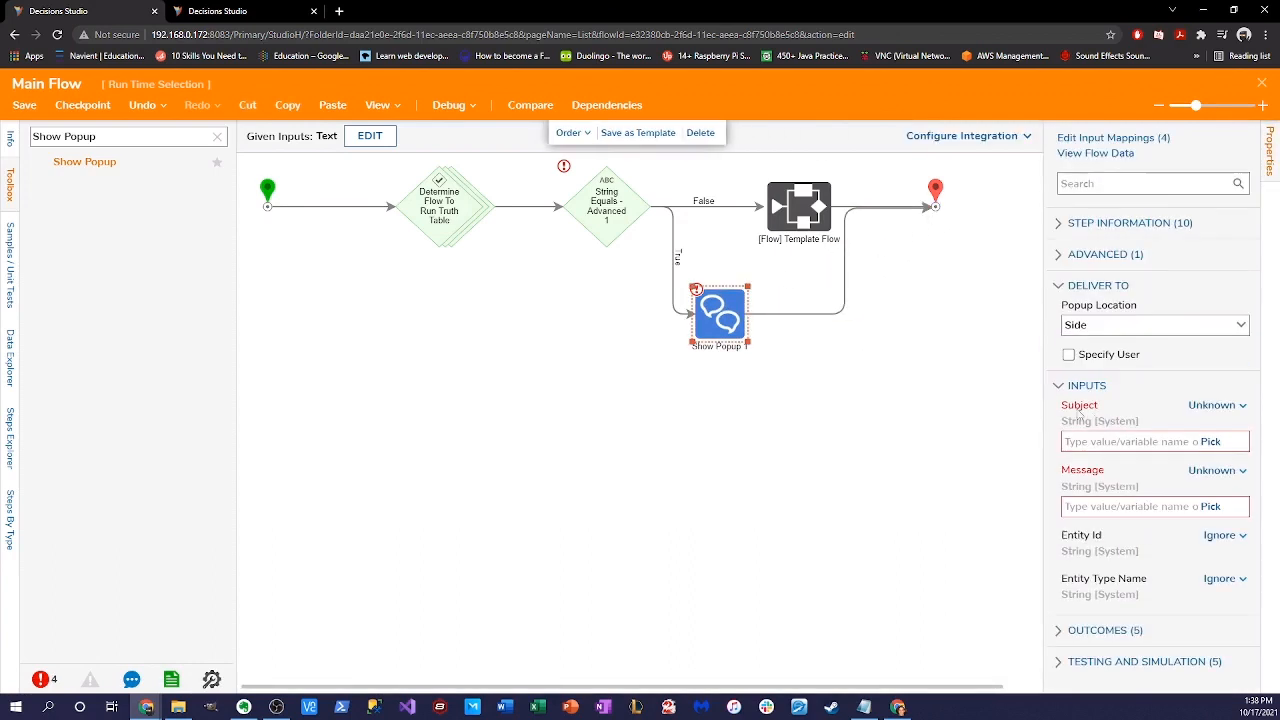
# - Set the popup Subject to constant 'Error' and Message to 'An invalid Selection has been made.'
pyautogui.click(1228, 405)
pyautogui.click(1110, 334)
pyautogui.write('Error')
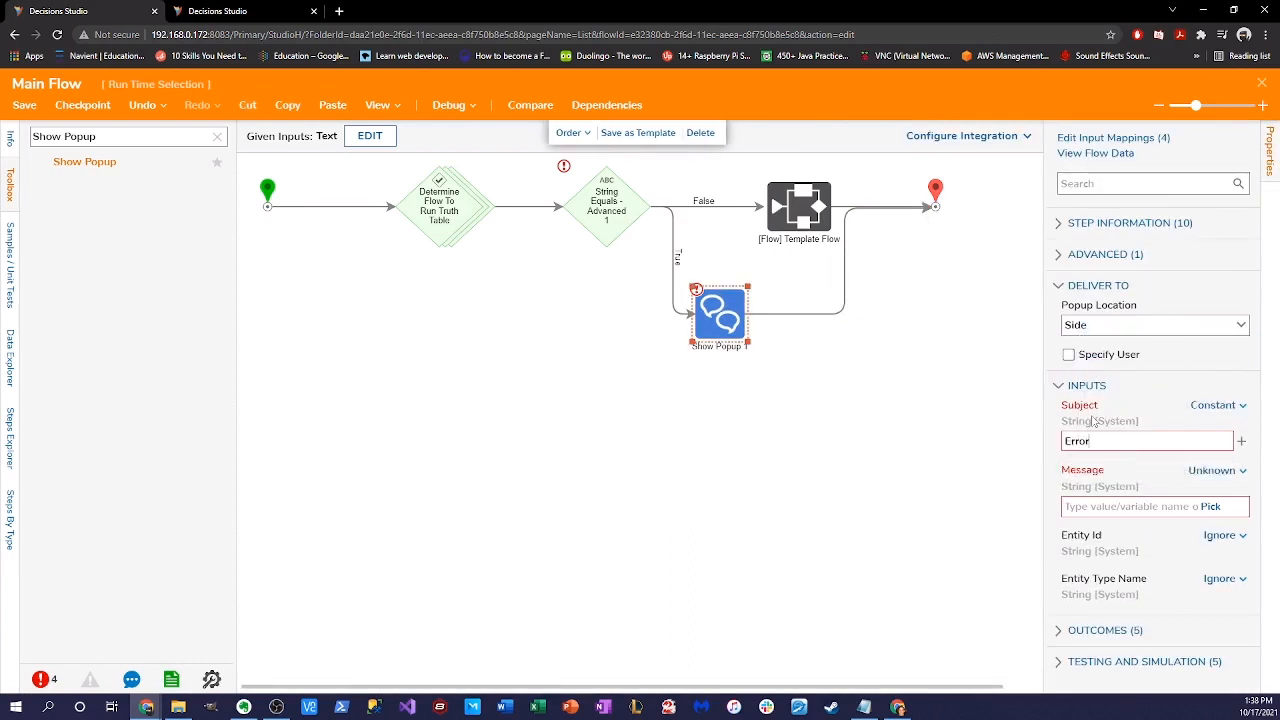
pyautogui.click(1214, 470)
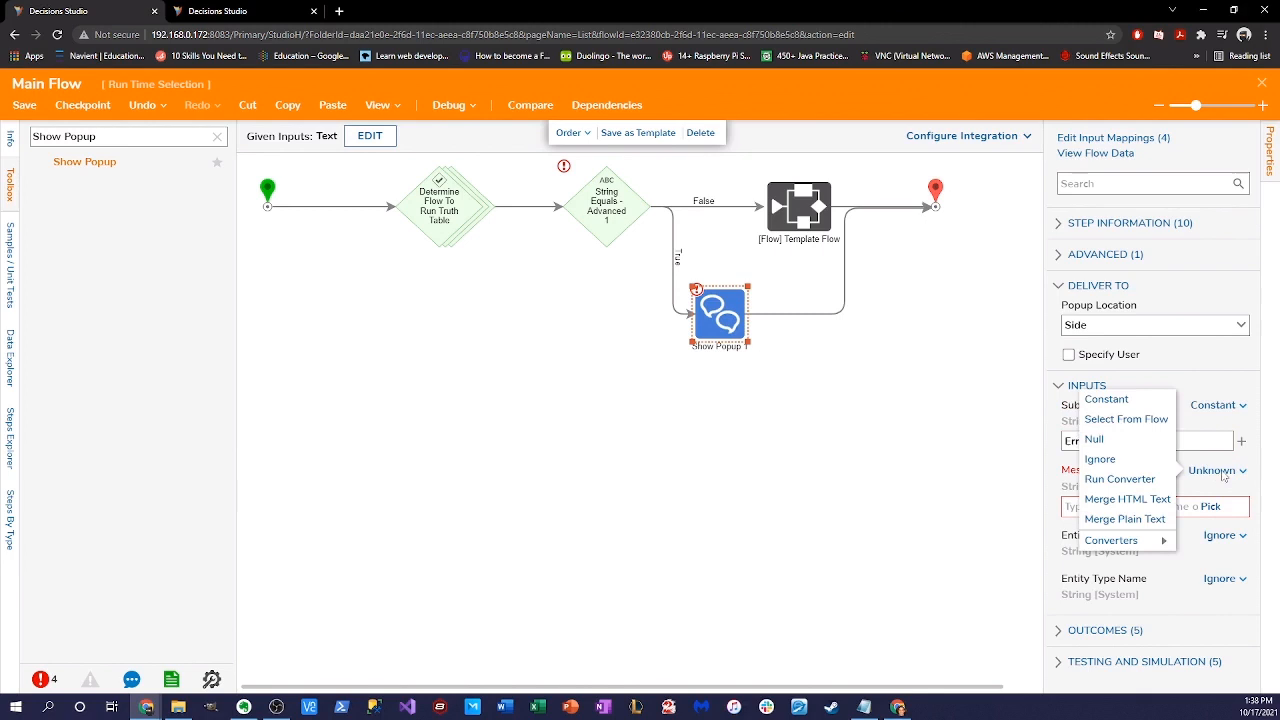
pyautogui.click(1102, 398)
pyautogui.click(1102, 505)
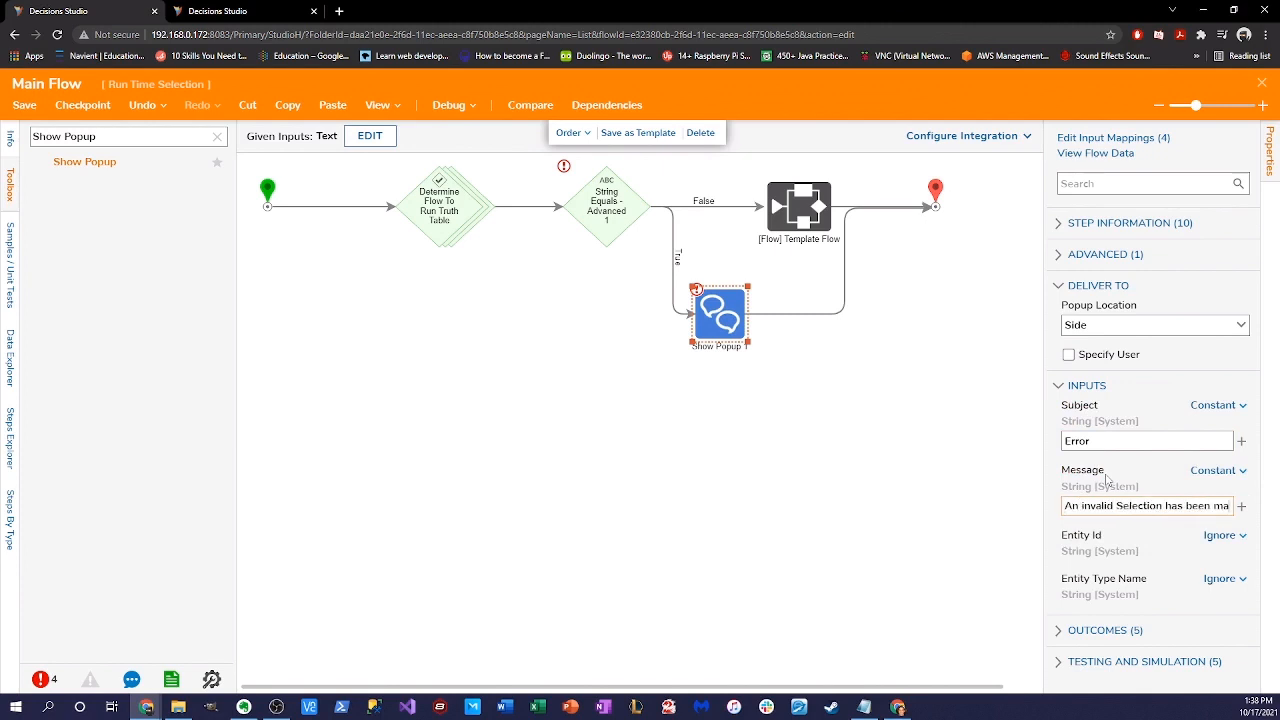
pyautogui.write('de.')
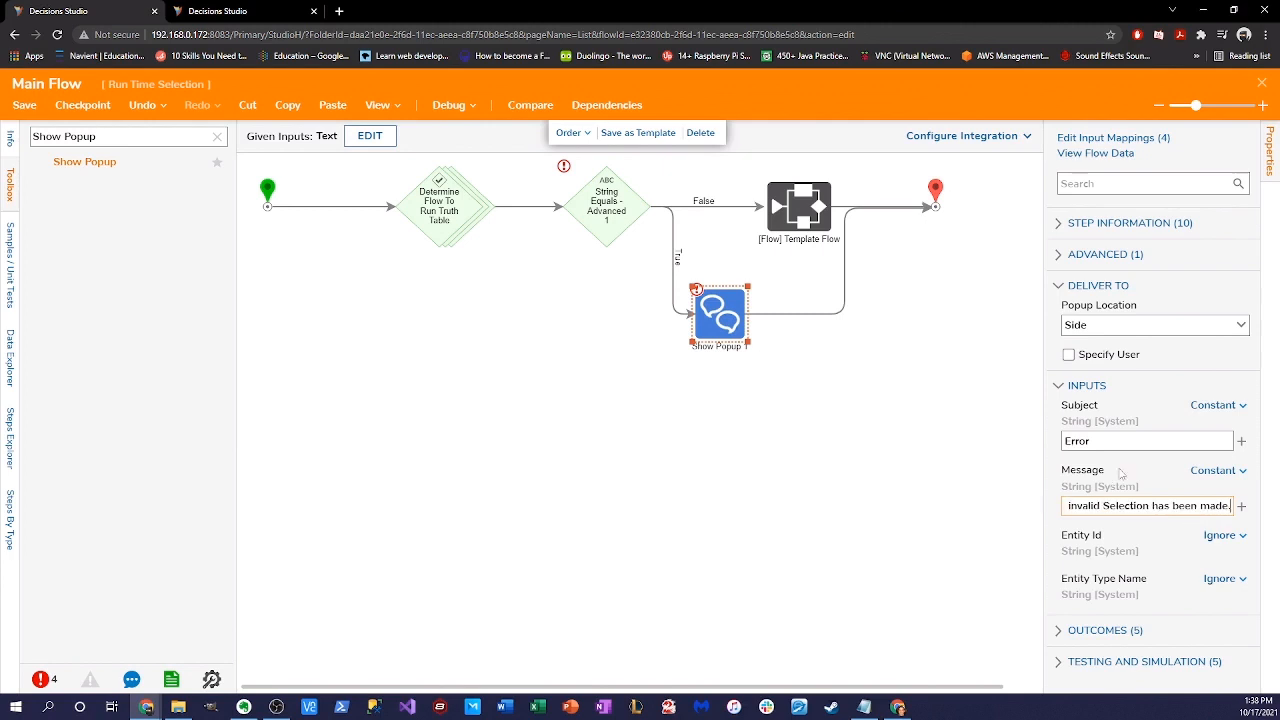
pyautogui.click(605, 467)
# - Set String Equals Value1 from the flow to Truth Table Result
pyautogui.click(601, 207)
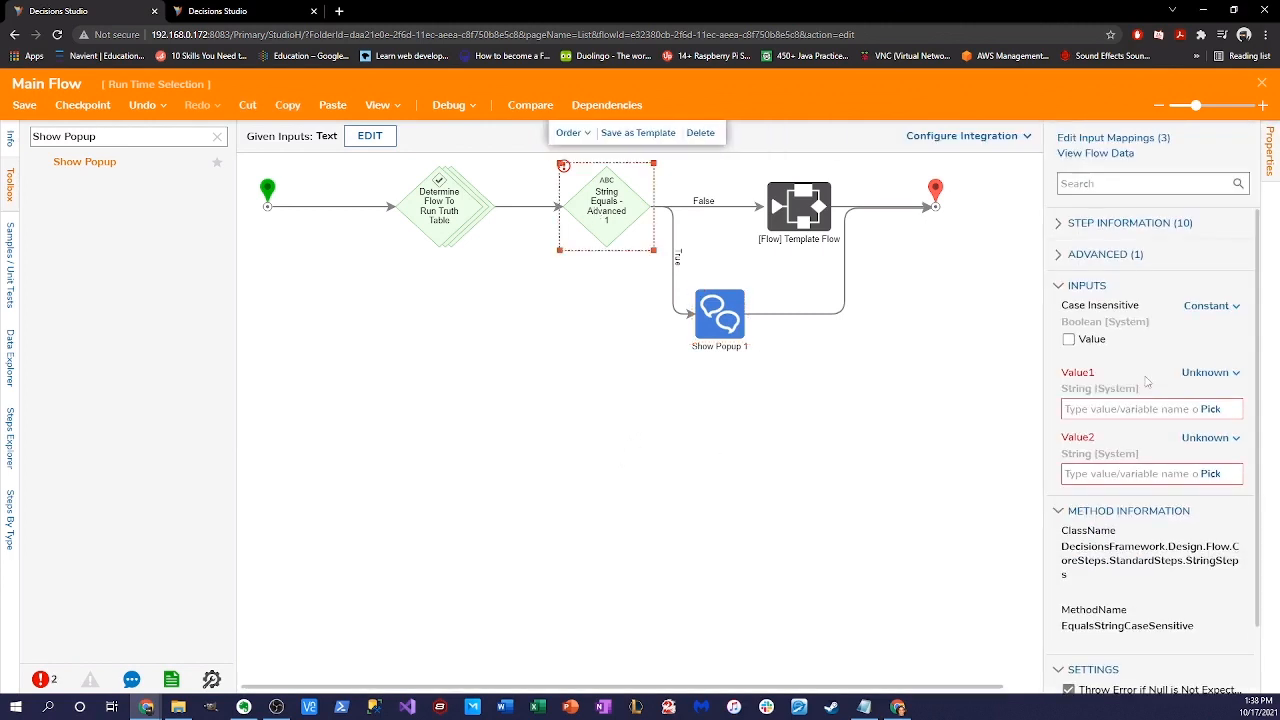
pyautogui.click(1210, 372)
pyautogui.click(1110, 323)
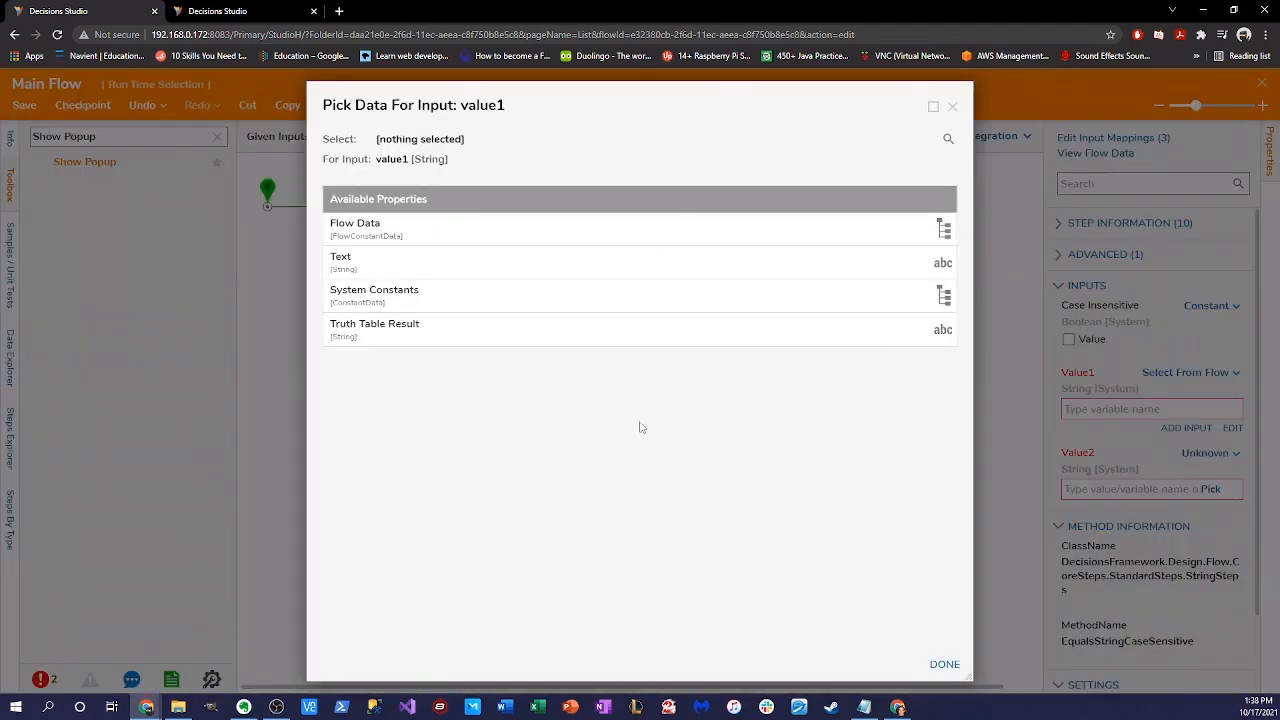
pyautogui.click(480, 328)
pyautogui.click(945, 664)
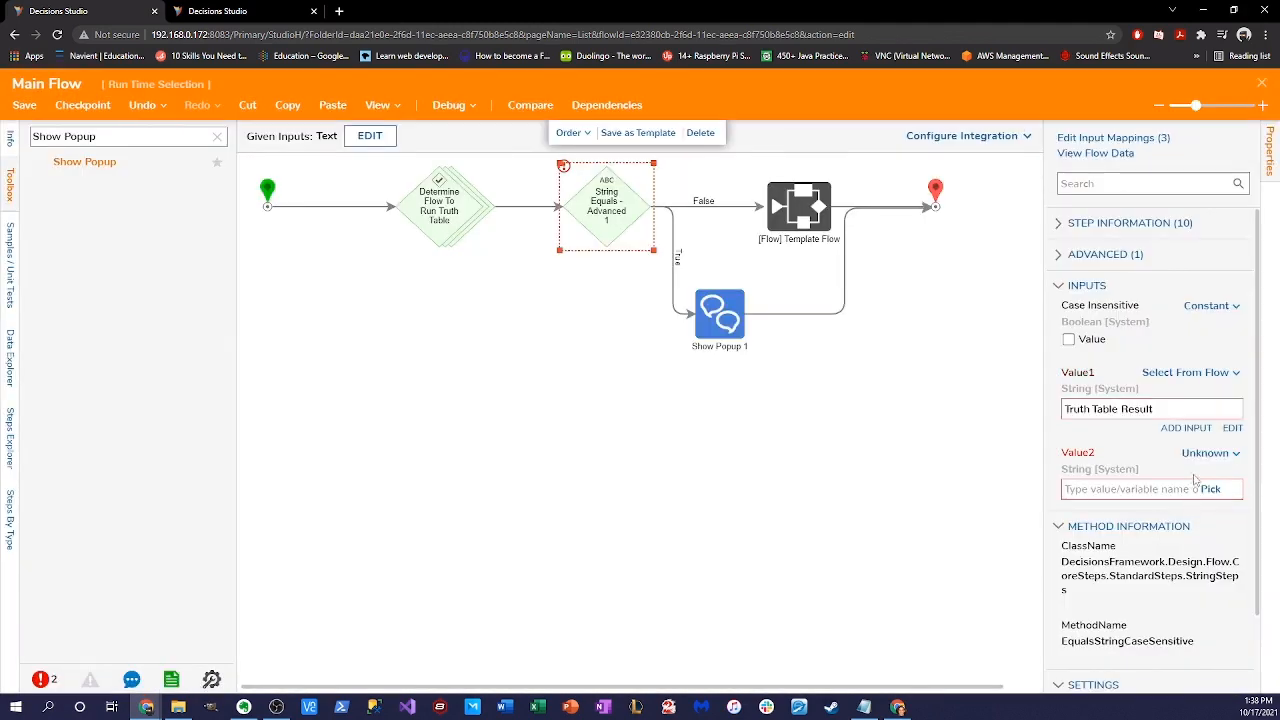
# - Set Value2 to the constant 'Invalid Input' and start debugging Main Flow
pyautogui.click(1210, 453)
pyautogui.click(1085, 377)
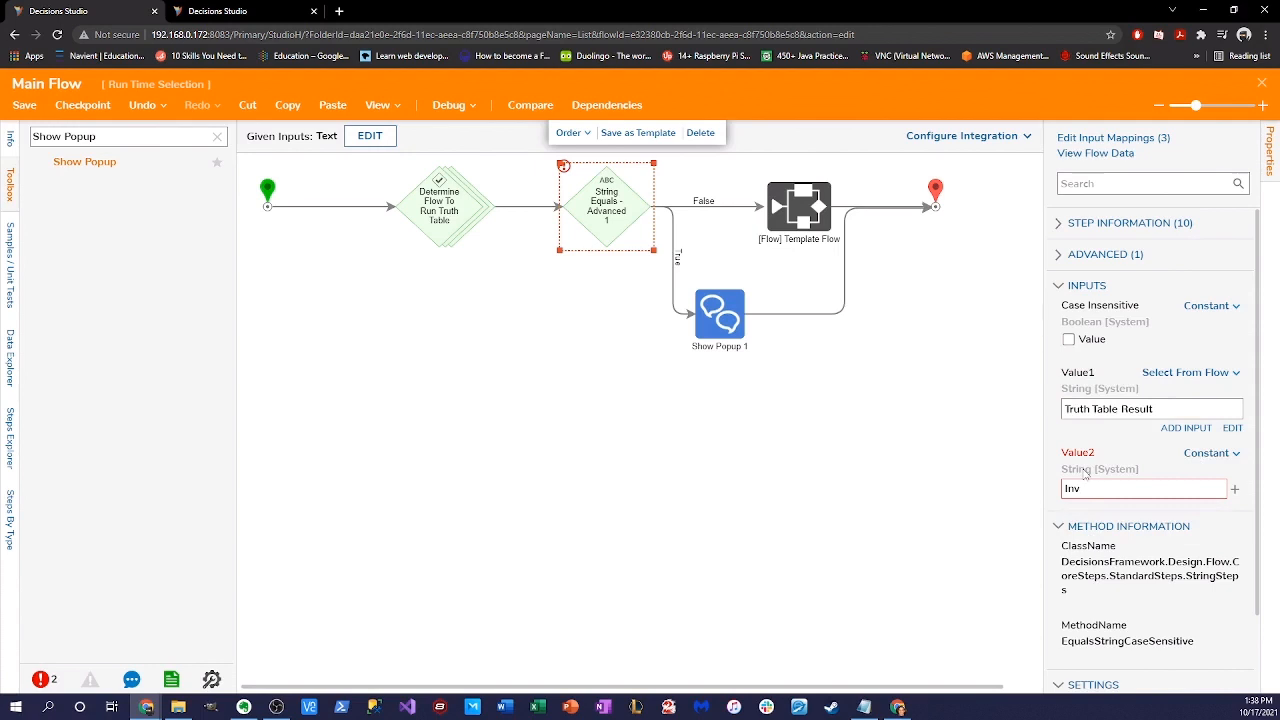
pyautogui.write('Input')
pyautogui.click(940, 500)
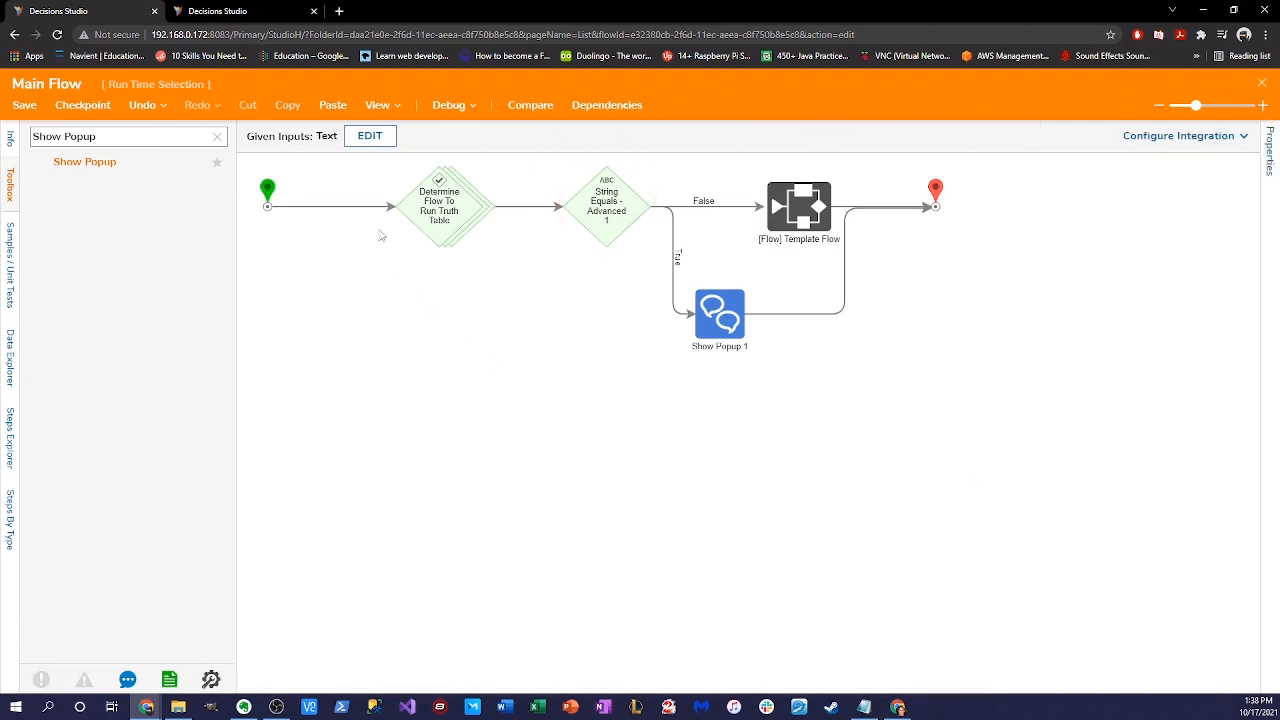
pyautogui.click(452, 104)
pyautogui.click(394, 171)
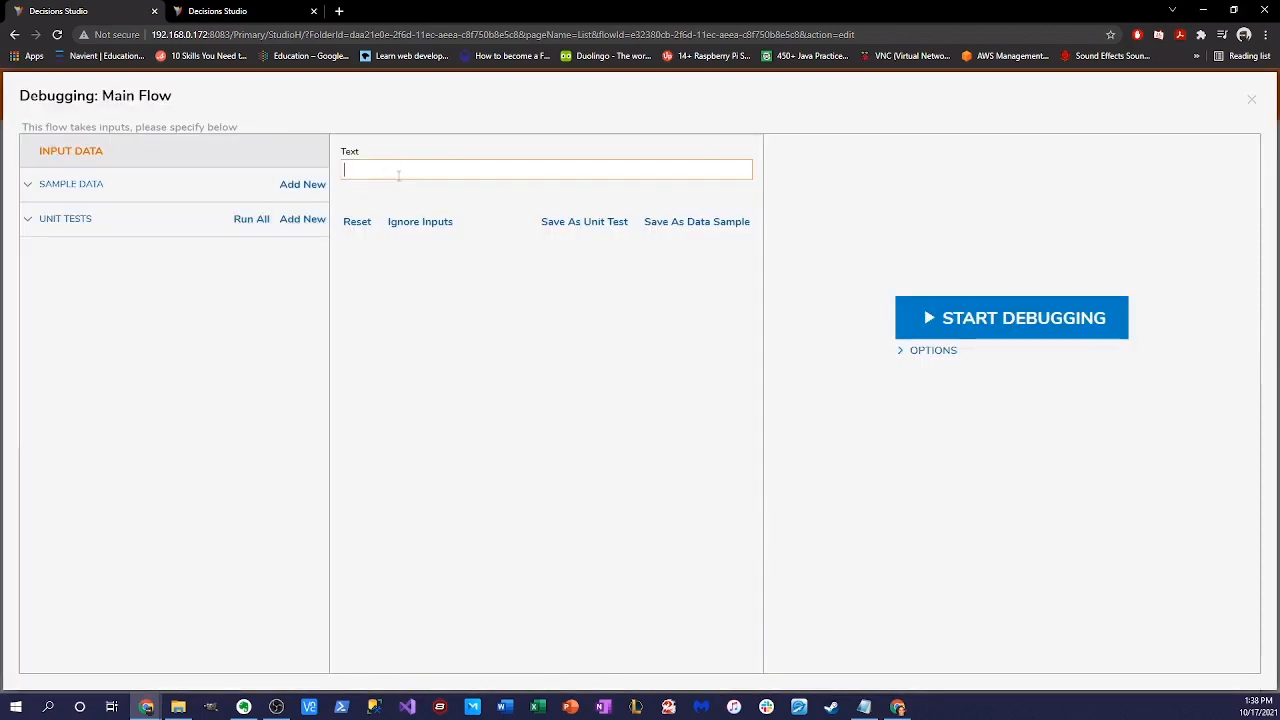
# - Debug Main Flow with a test text input, reaching Show Popup 1 via True, then close the debugger
pyautogui.write('tetx')
pyautogui.press('BackSpace')
pyautogui.press('BackSpace')
pyautogui.write('xt')
pyautogui.click(943, 338)
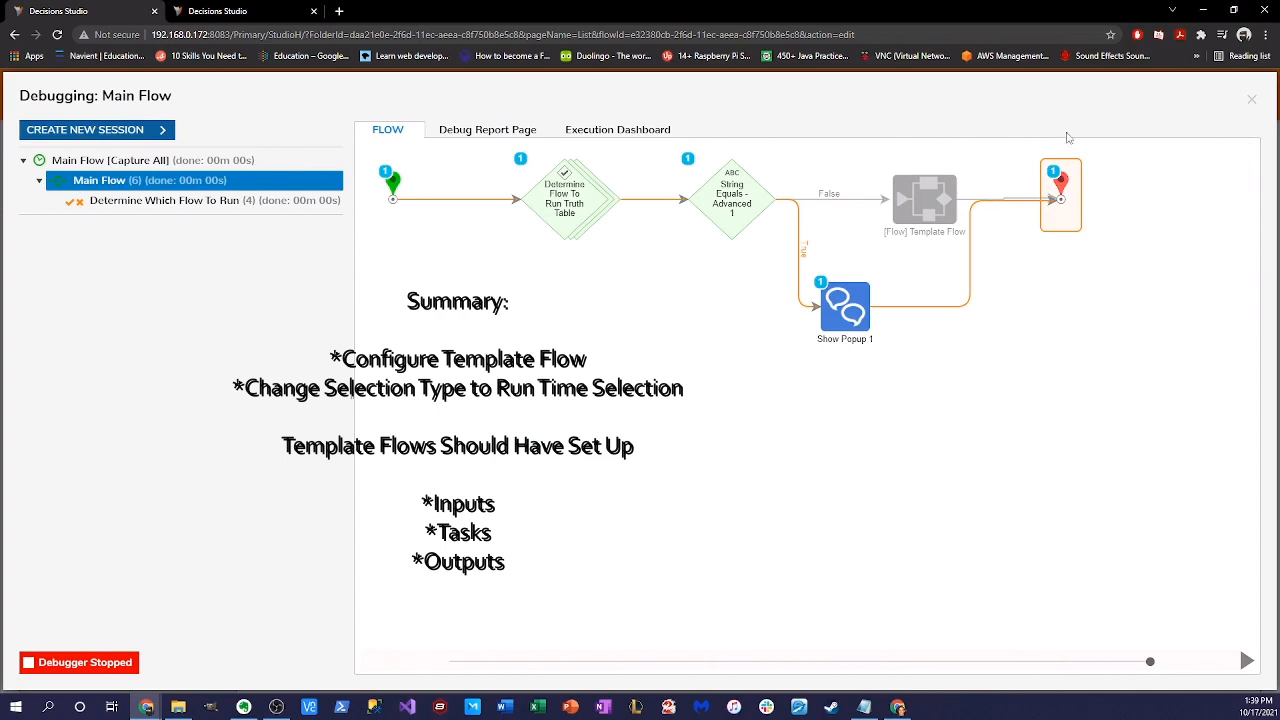
pyautogui.click(1250, 100)
pyautogui.click(822, 226)
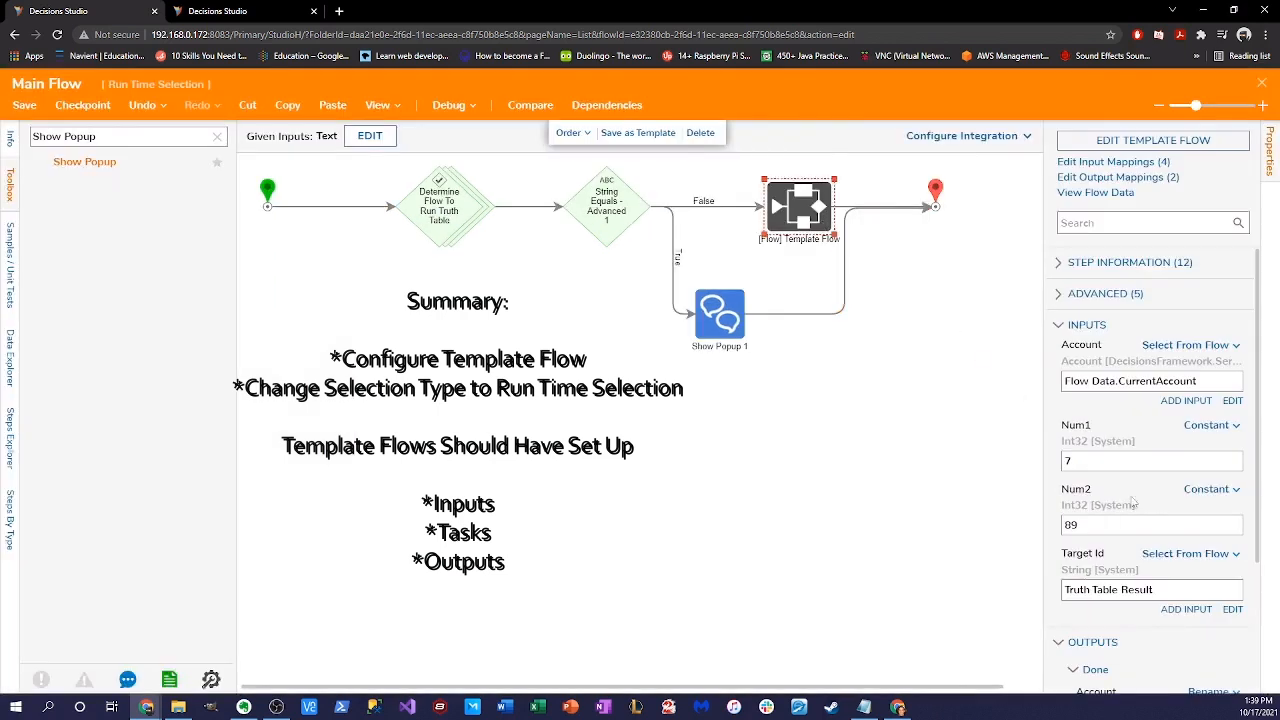
# - Check the Template Flow step's advanced Selection Type is Runtime Selection, then edit the template flow
pyautogui.click(1105, 295)
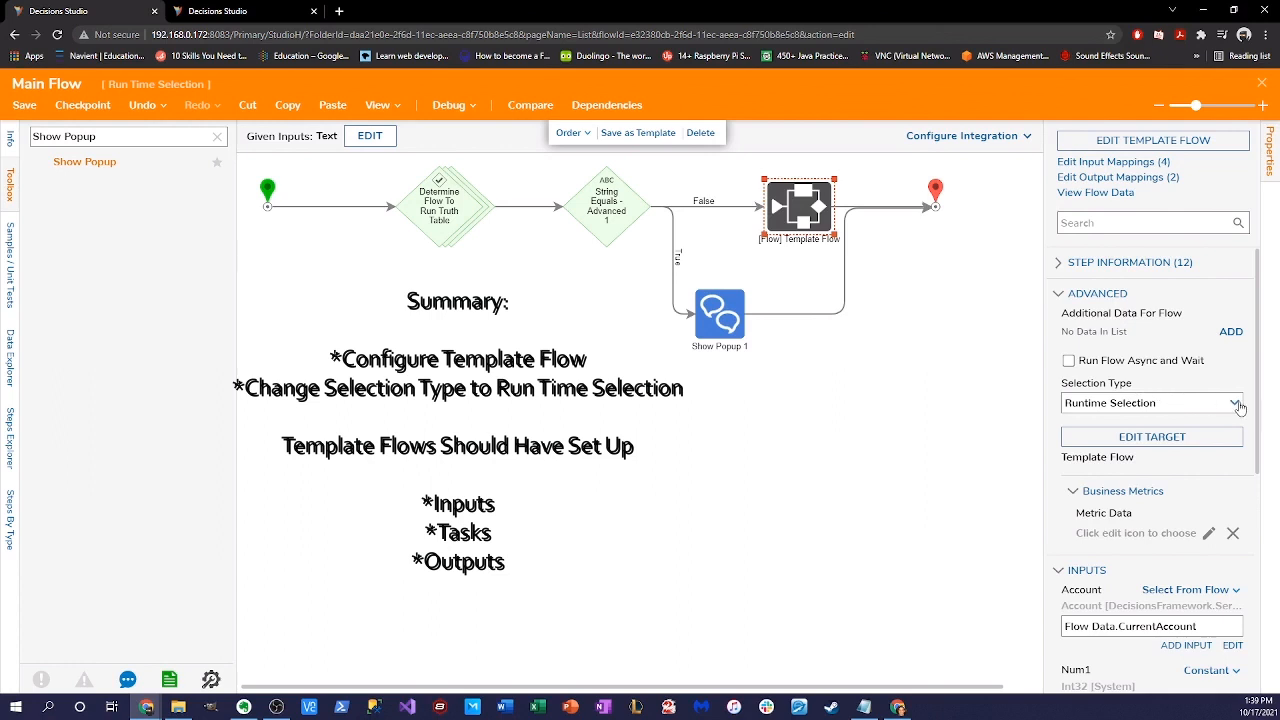
pyautogui.scroll(-1, 1158, 494)
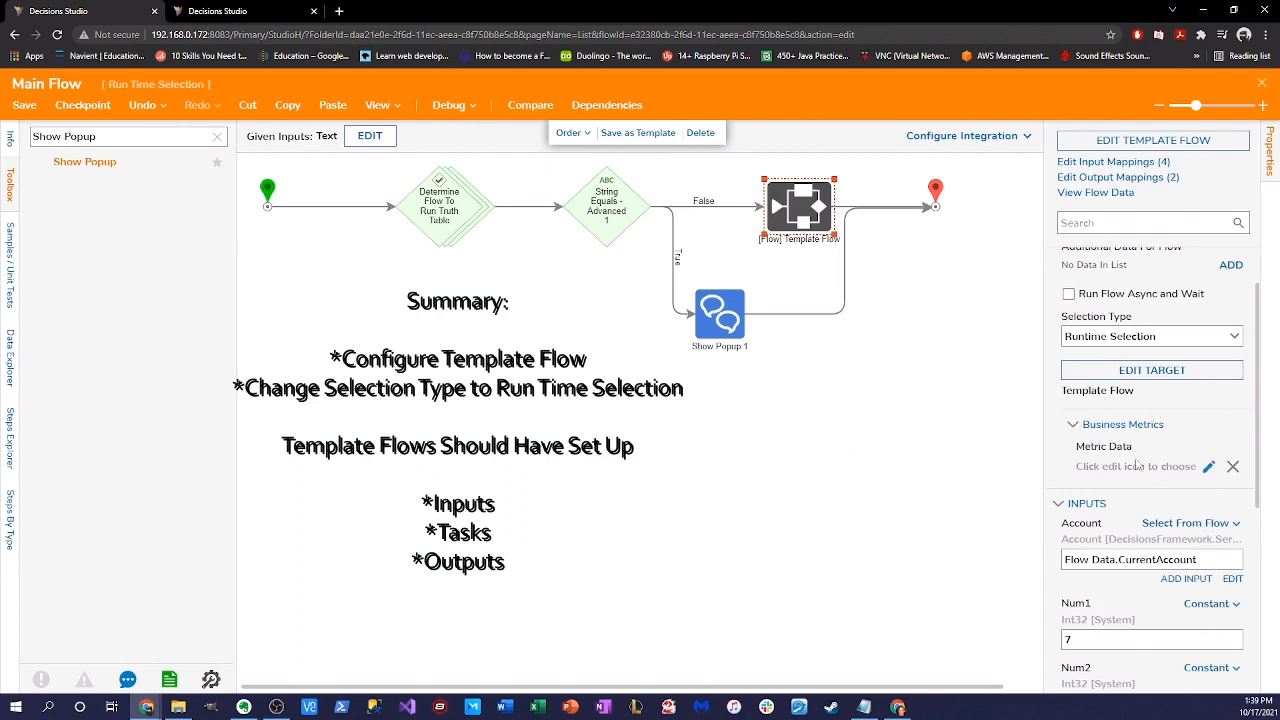
pyautogui.scroll(-2, 1143, 490)
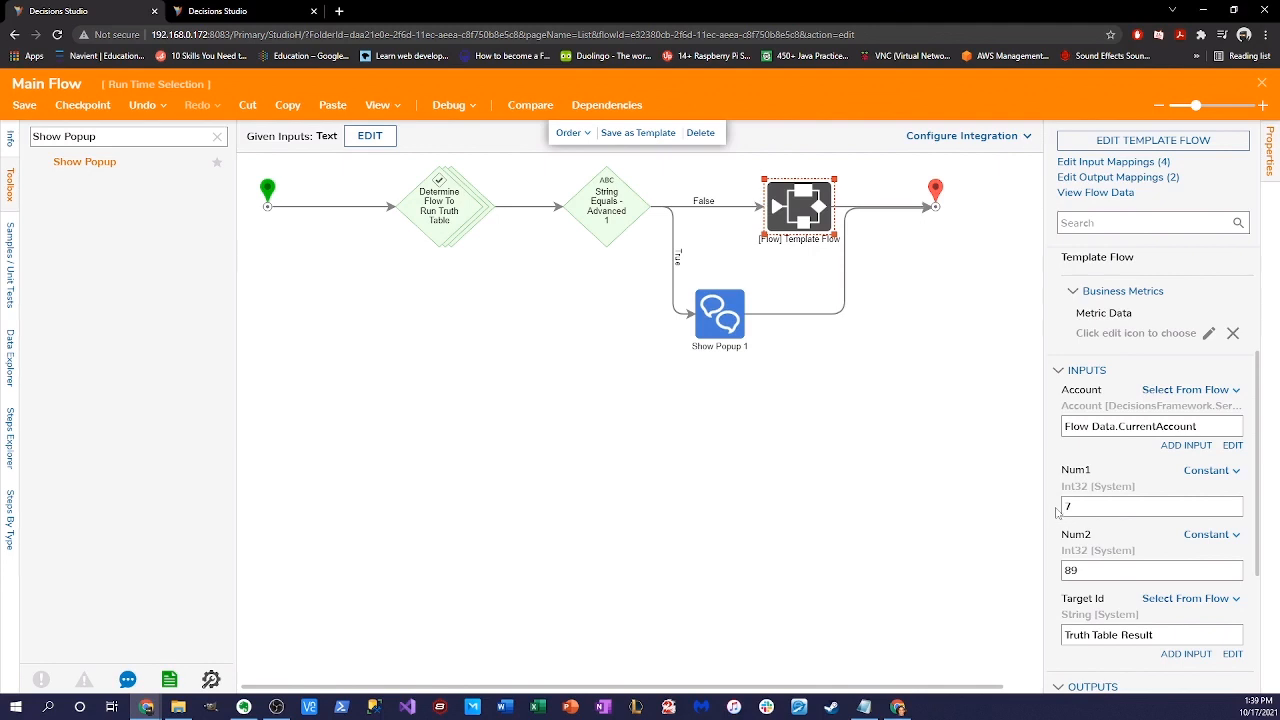
pyautogui.click(1118, 141)
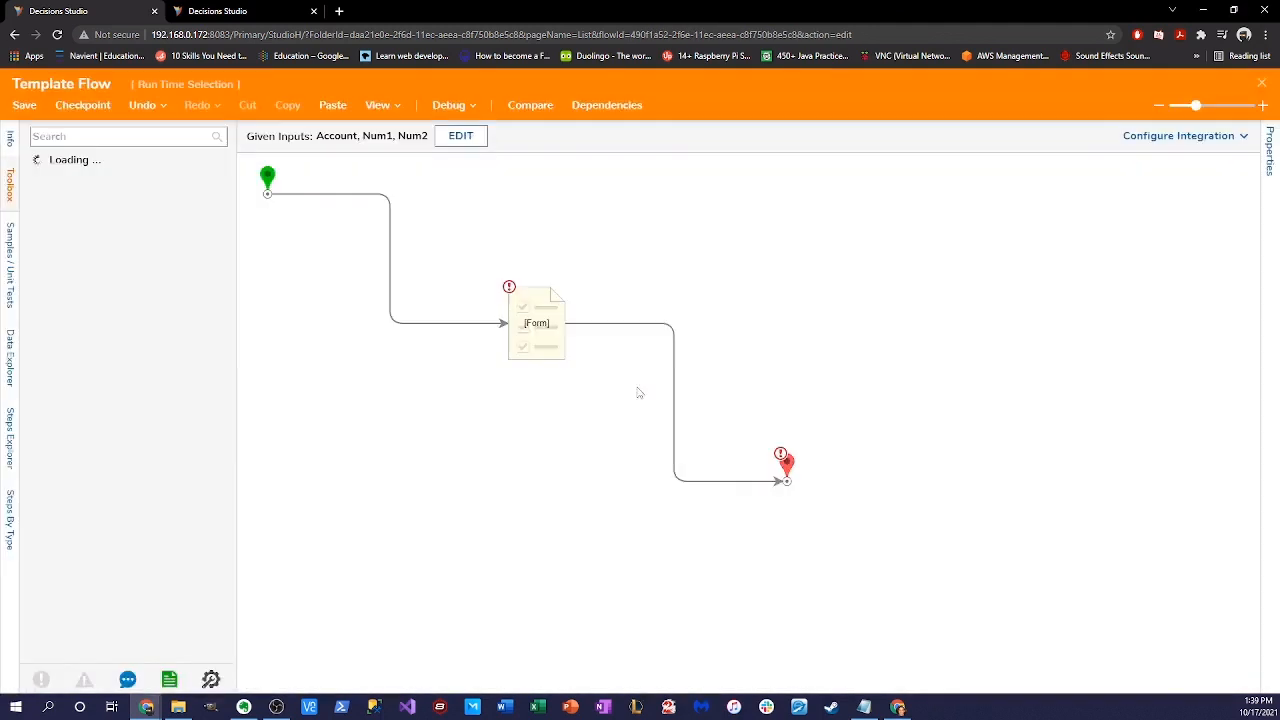